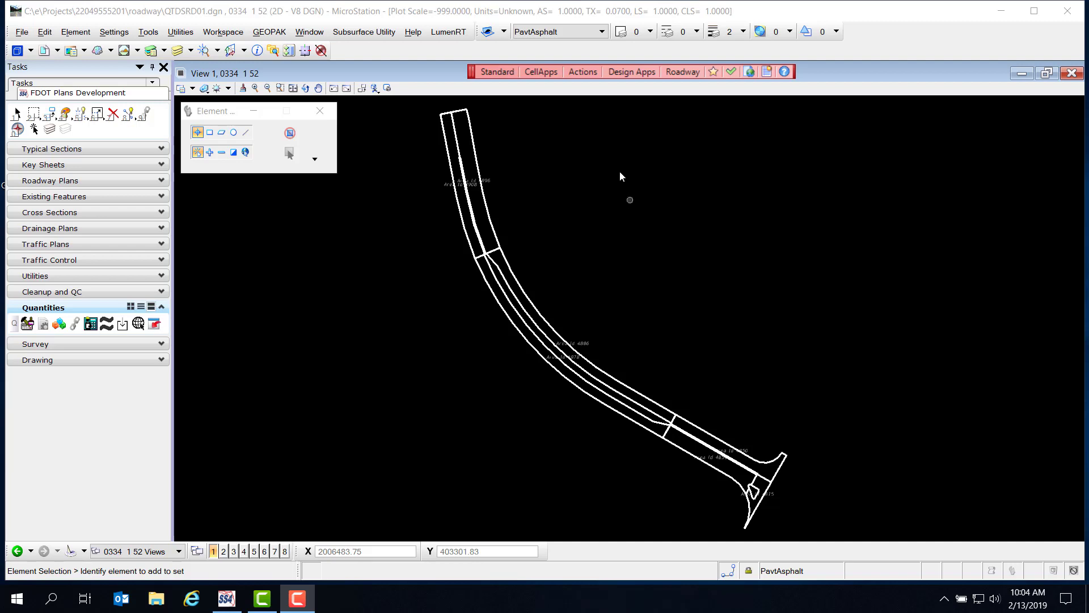
Create and open the roadway Summary of Quantities Sheets file SUMQRD01.dgn, accepting a plot scale of 1.0000 in English units
left_click(583, 74)
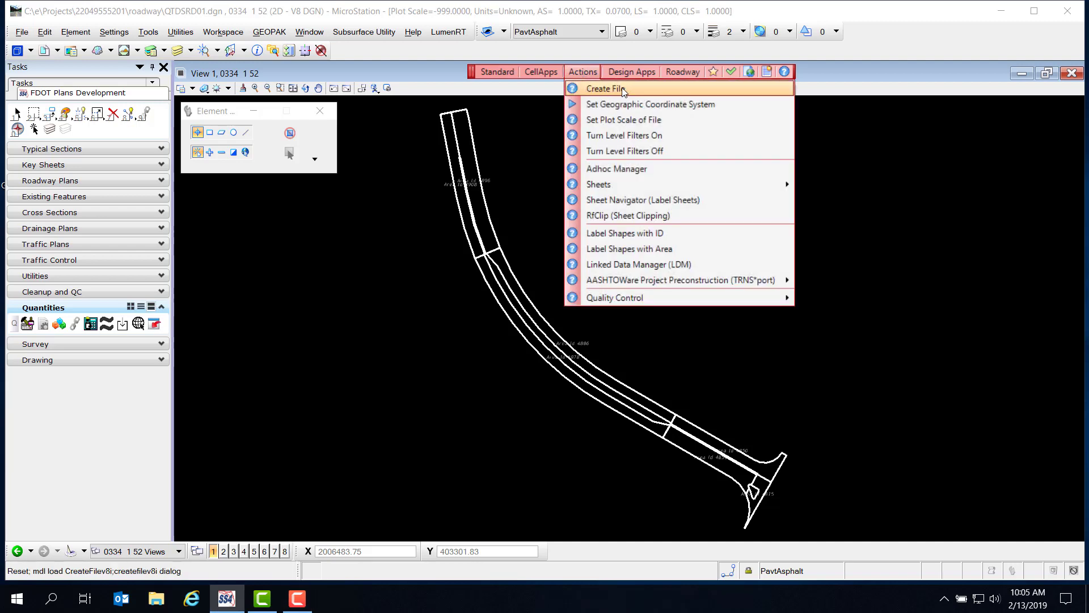
left_click(639, 90)
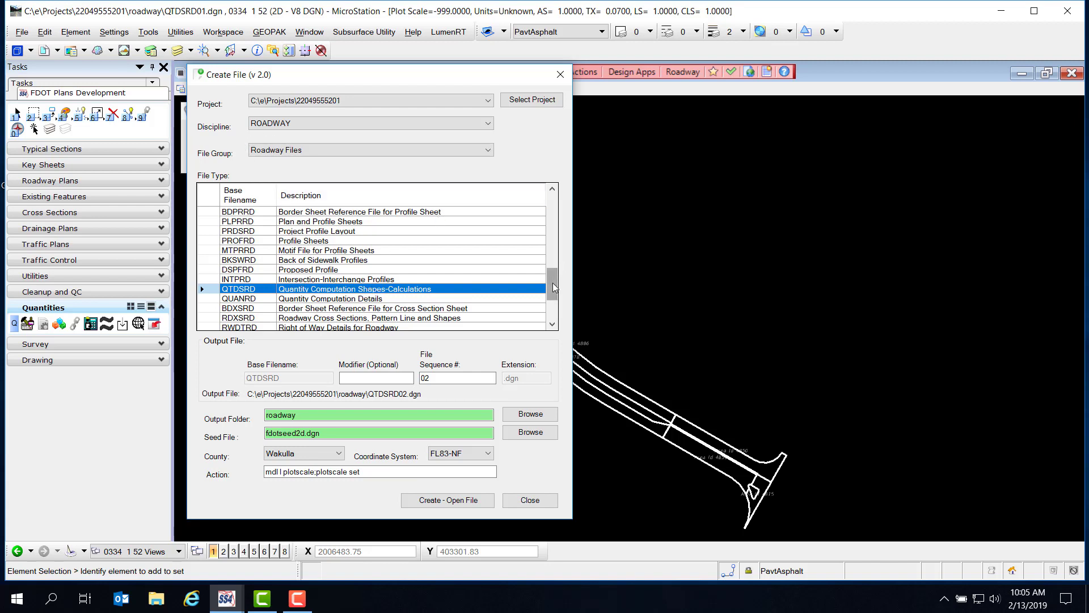
left_click_drag(553, 284, 553, 263)
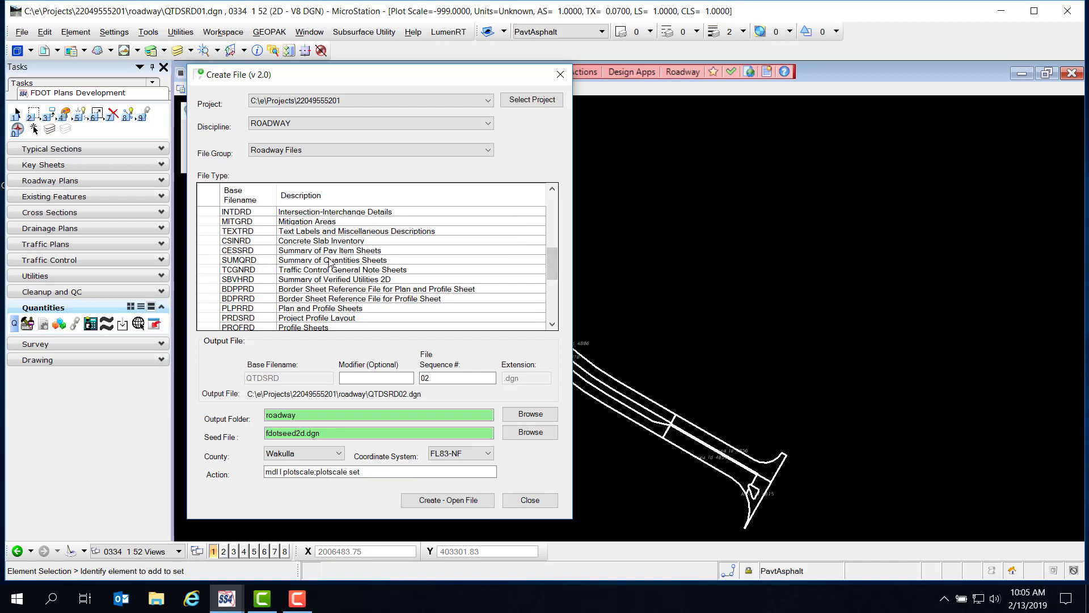
left_click(256, 262)
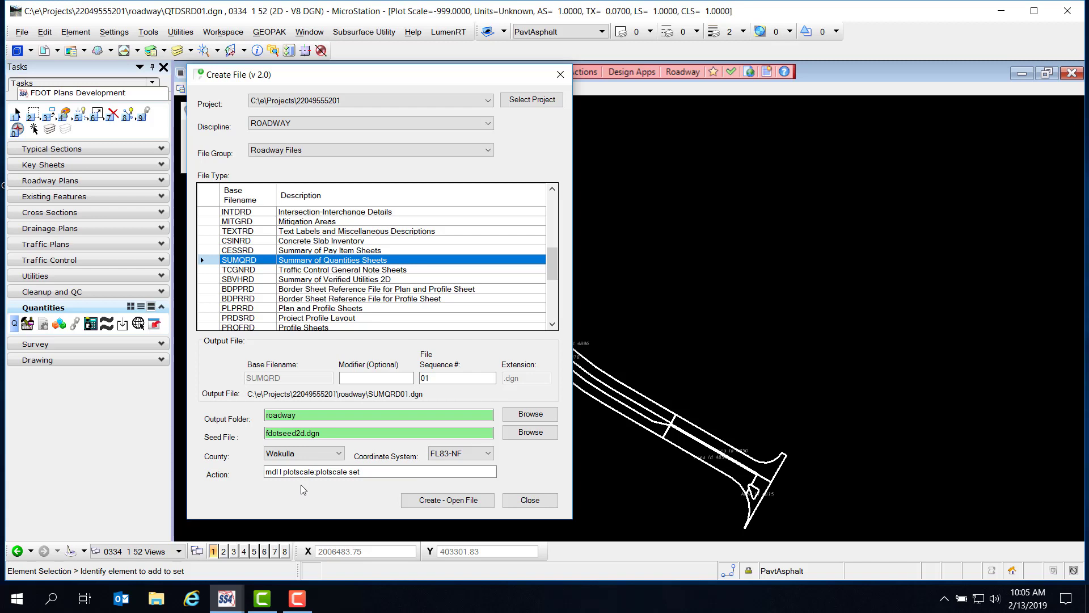
left_click(487, 505)
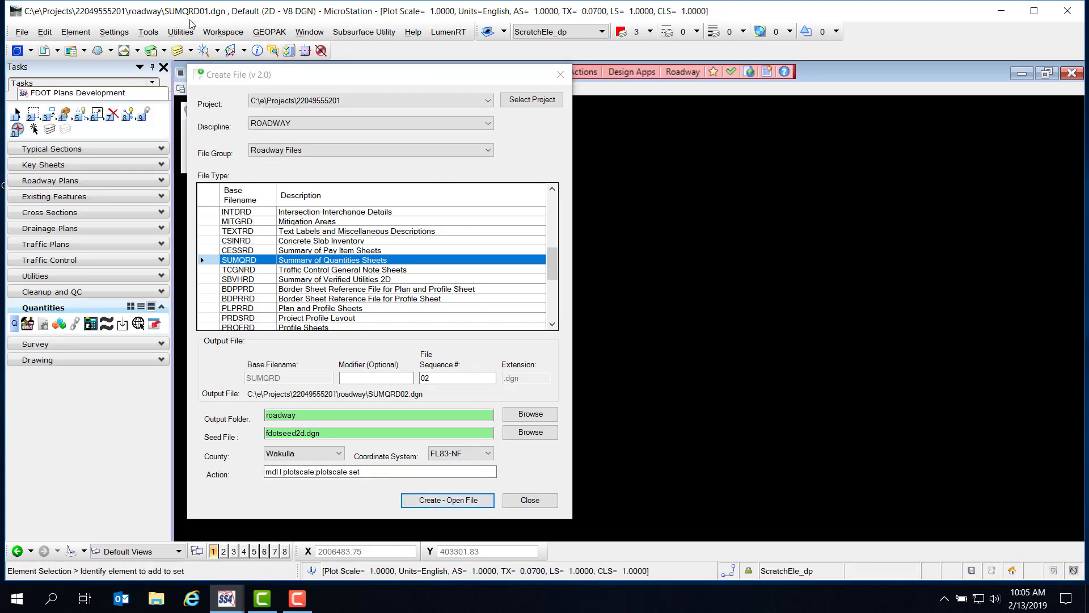
left_click(527, 501)
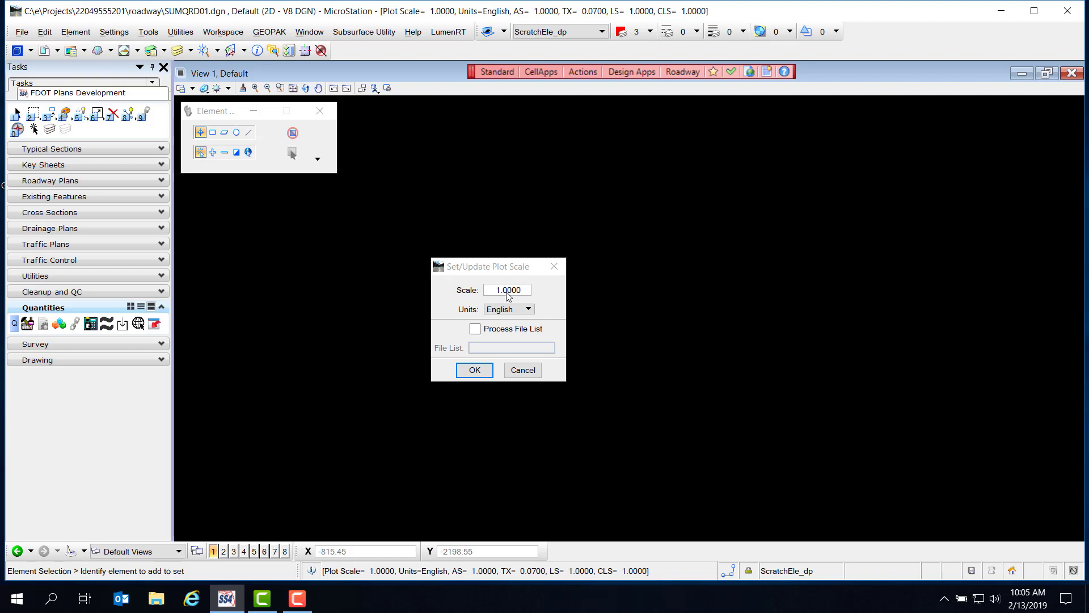
left_click(487, 371)
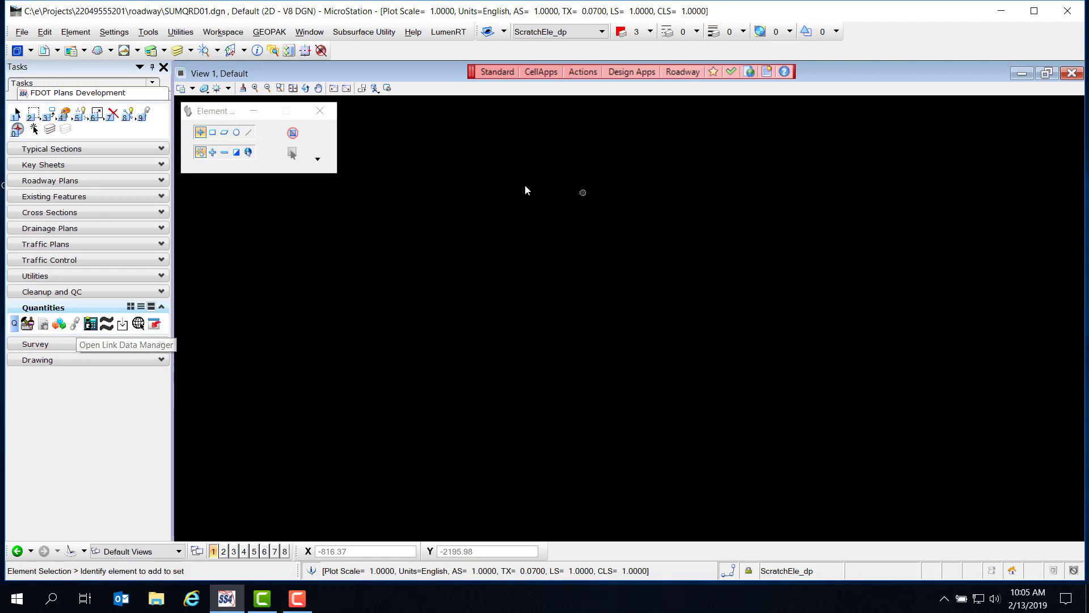
Open the Link Data Manager and position its resized window in the upper part of the view
right_click(469, 195)
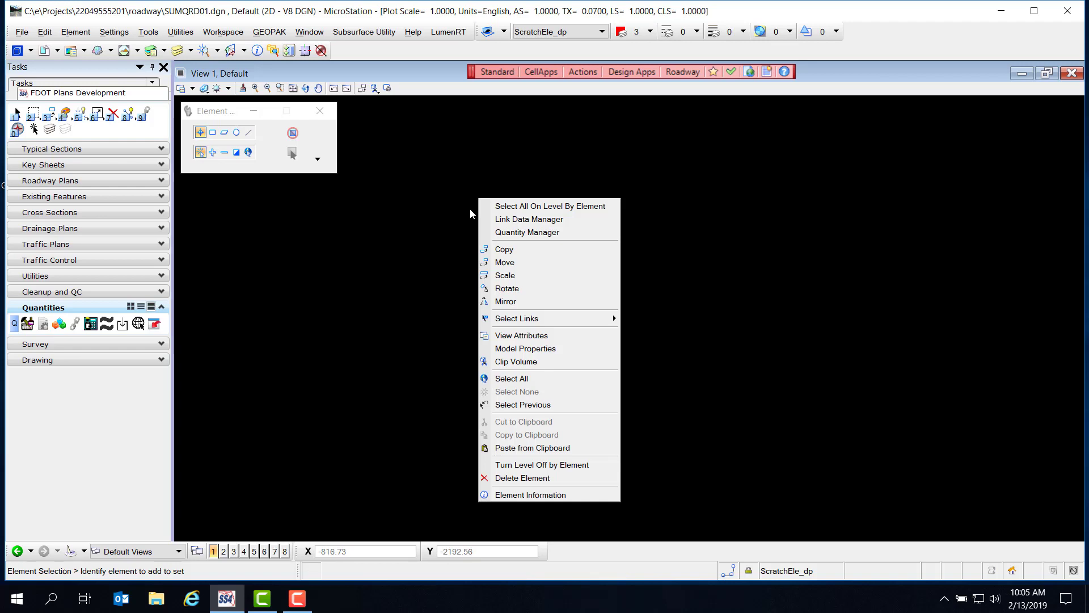
left_click(569, 222)
left_click_drag(472, 194, 716, 126)
left_click_drag(775, 367, 777, 295)
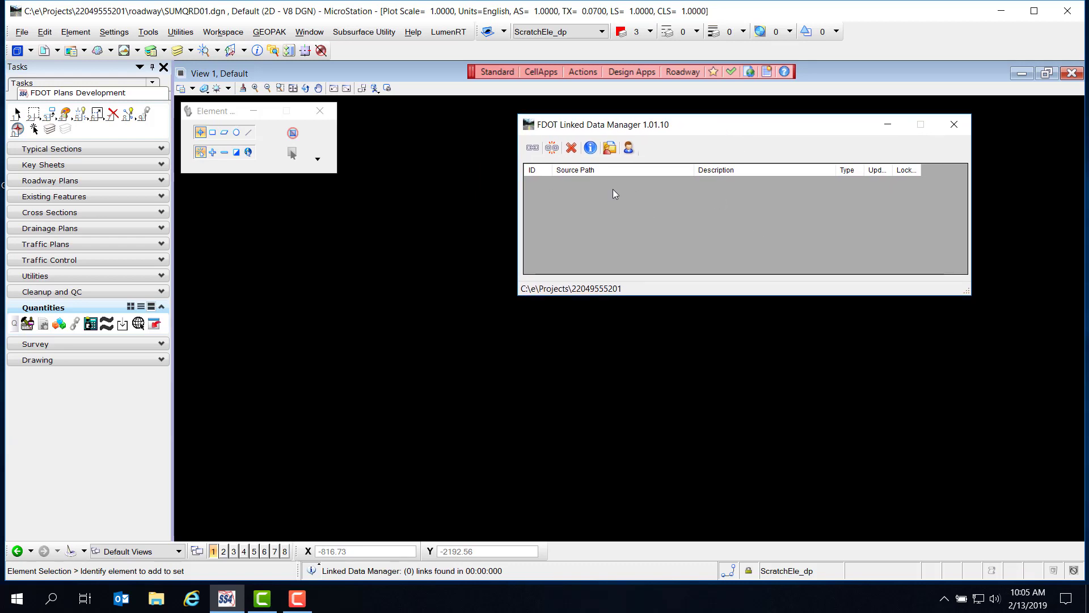
left_click(533, 149)
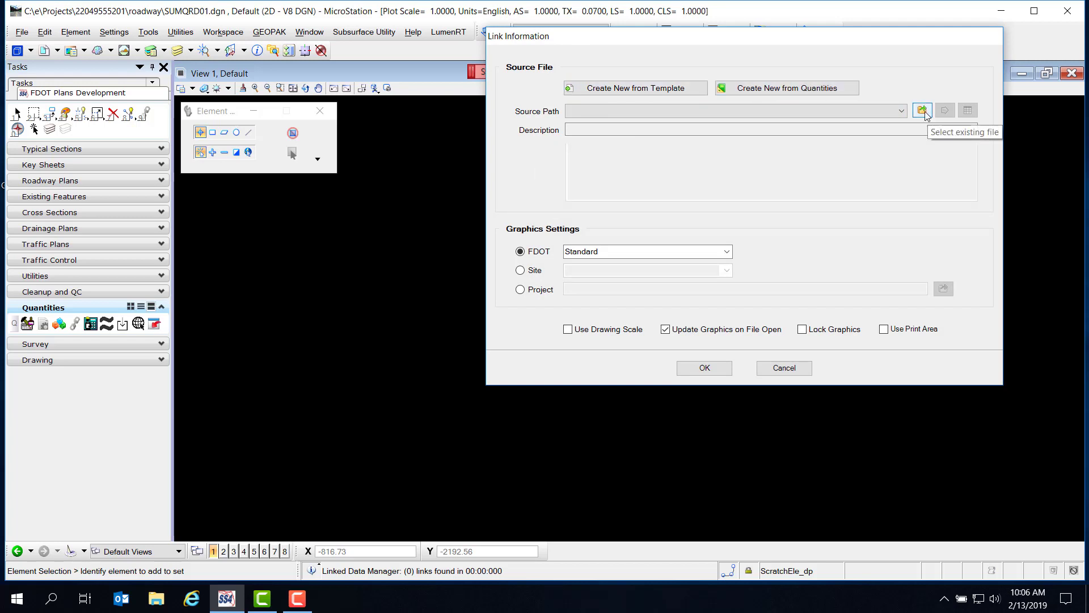
left_click(849, 90)
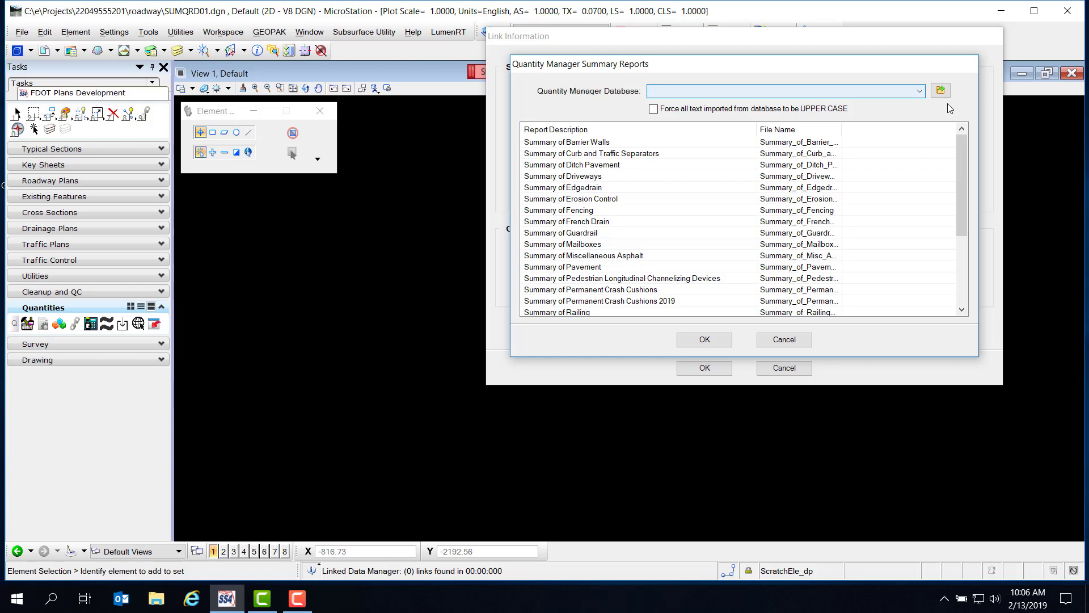
left_click(940, 91)
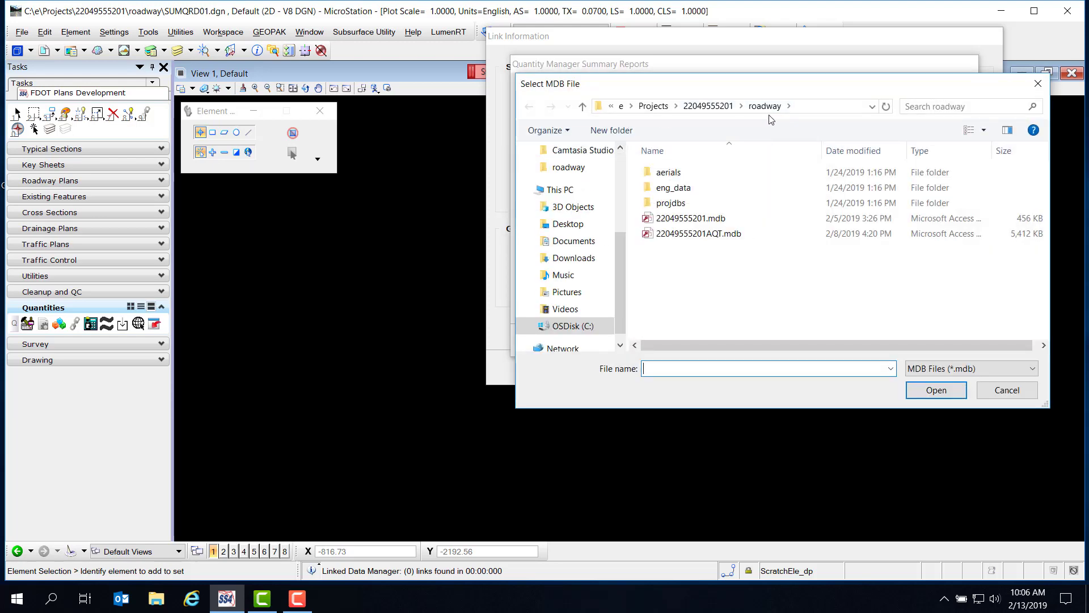
left_click(714, 240)
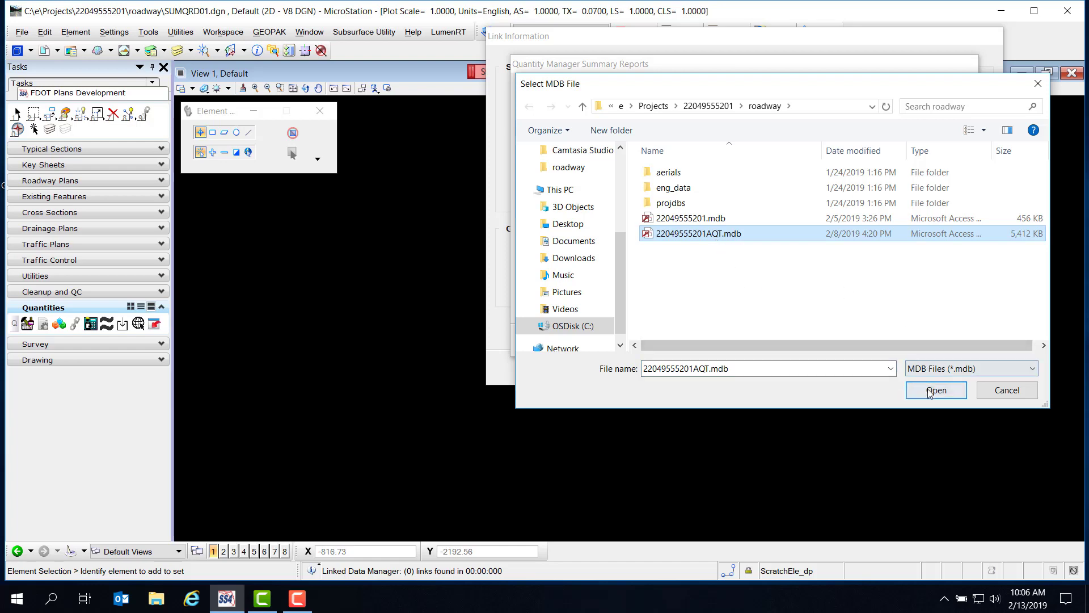
left_click(948, 393)
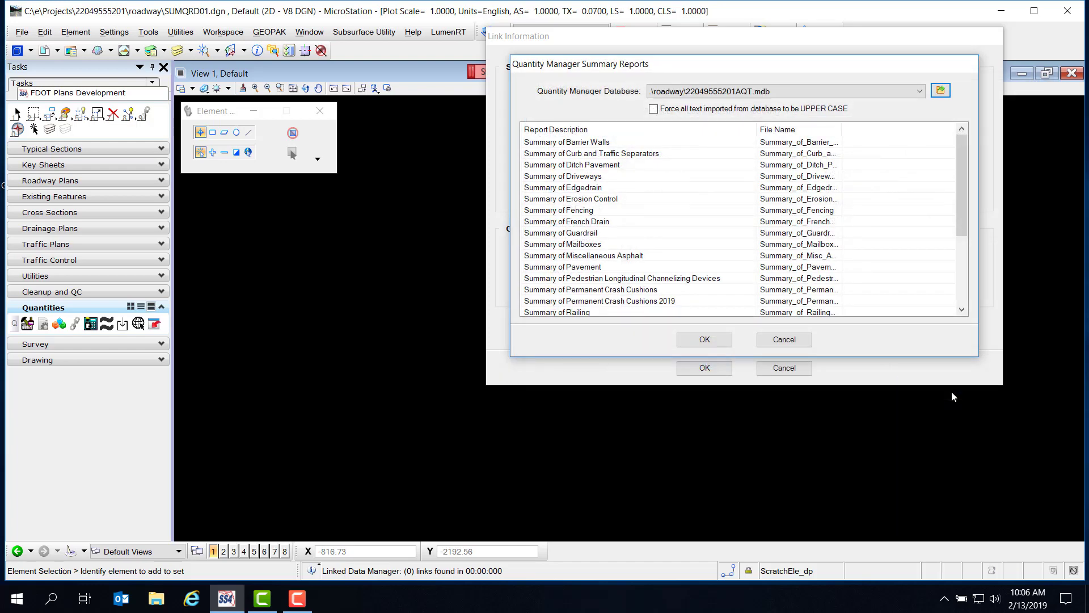
Generate the Summary of Pavement report with all text forced to upper case, saved as Summary_of_Pavement.xlsx in the calculations folder
left_click(654, 109)
left_click(610, 268)
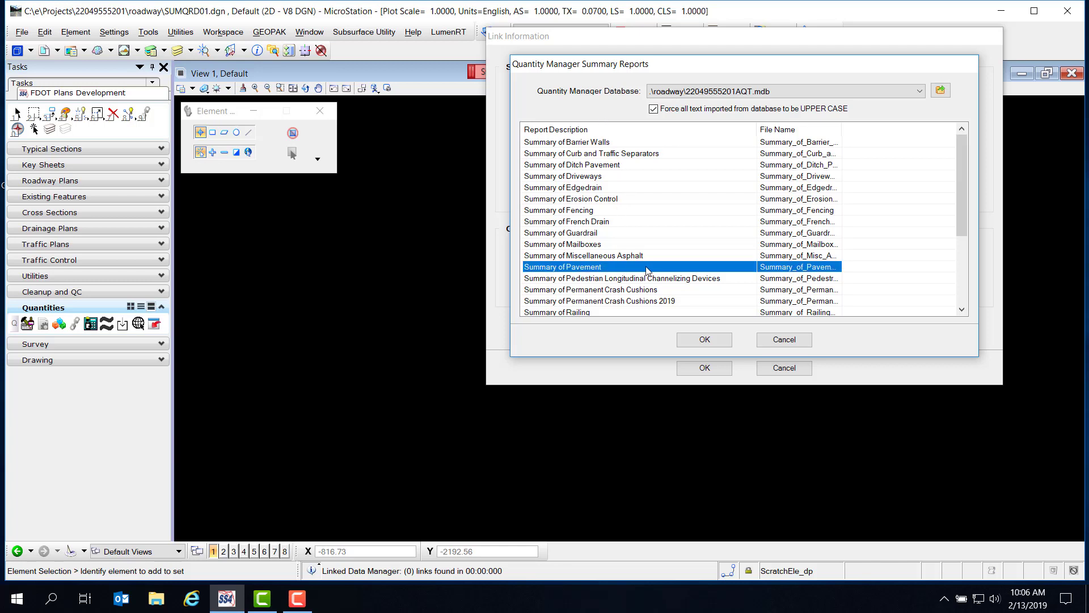
left_click(722, 342)
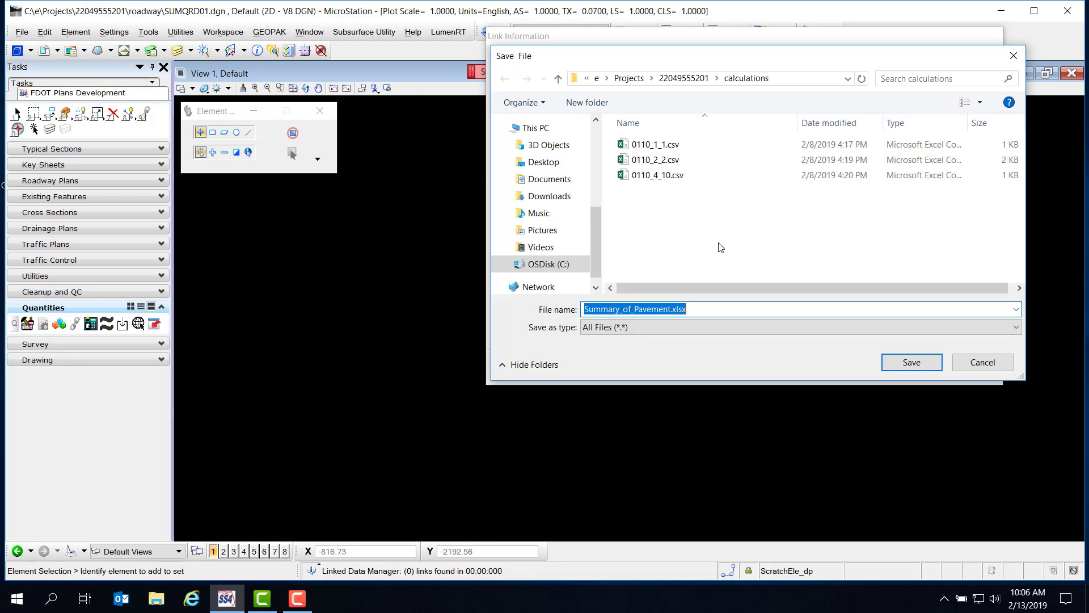
left_click(913, 365)
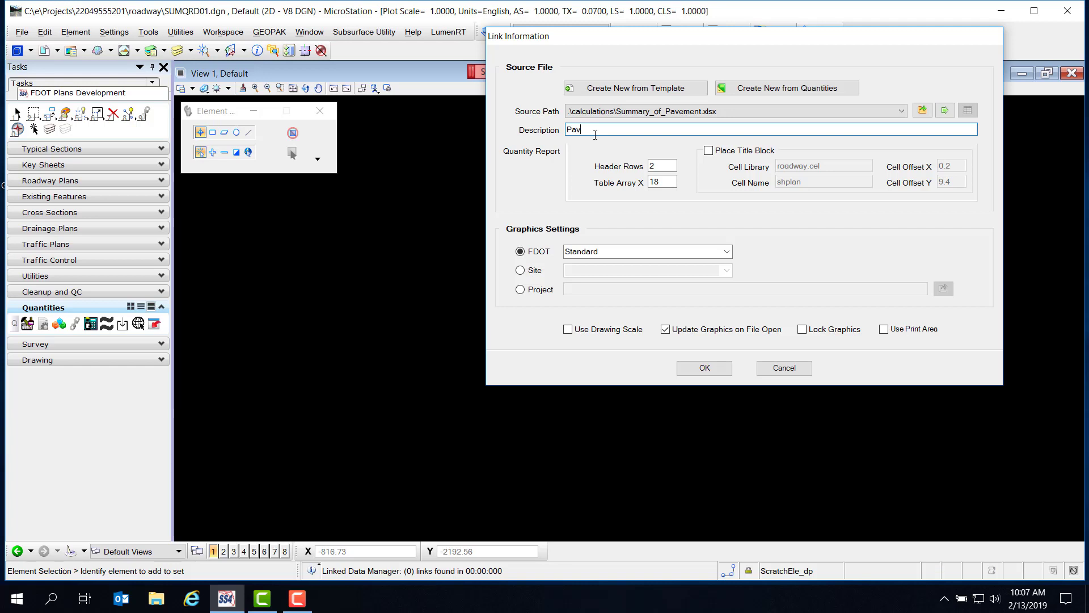
Describe the link as Pavement, enable title block placement, and place the linked table at the upper-left inside corner of the sheet border
type("ment")
left_click(709, 151)
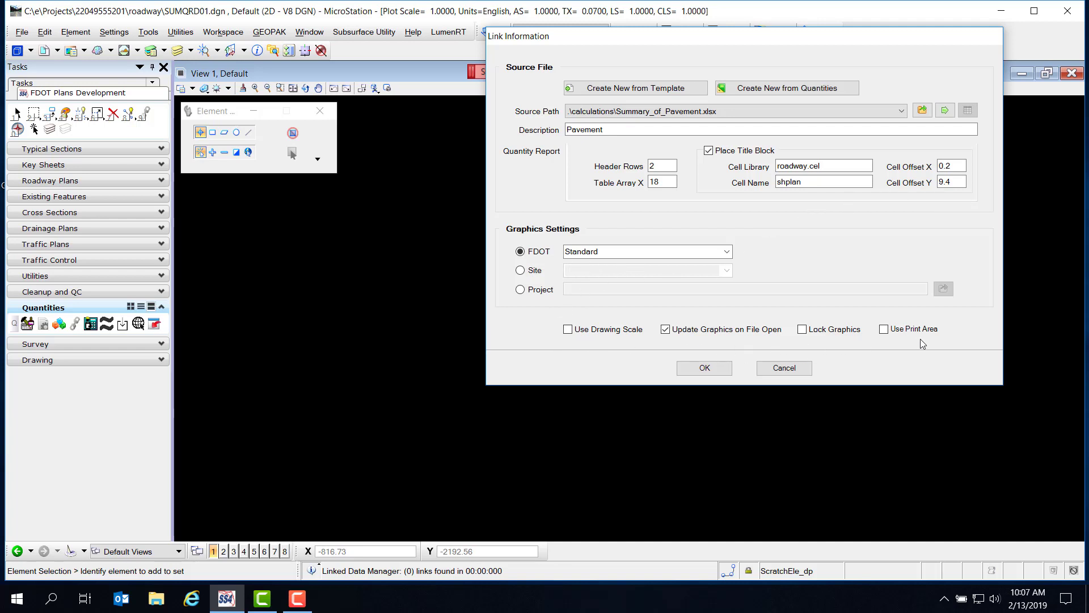
left_click(722, 374)
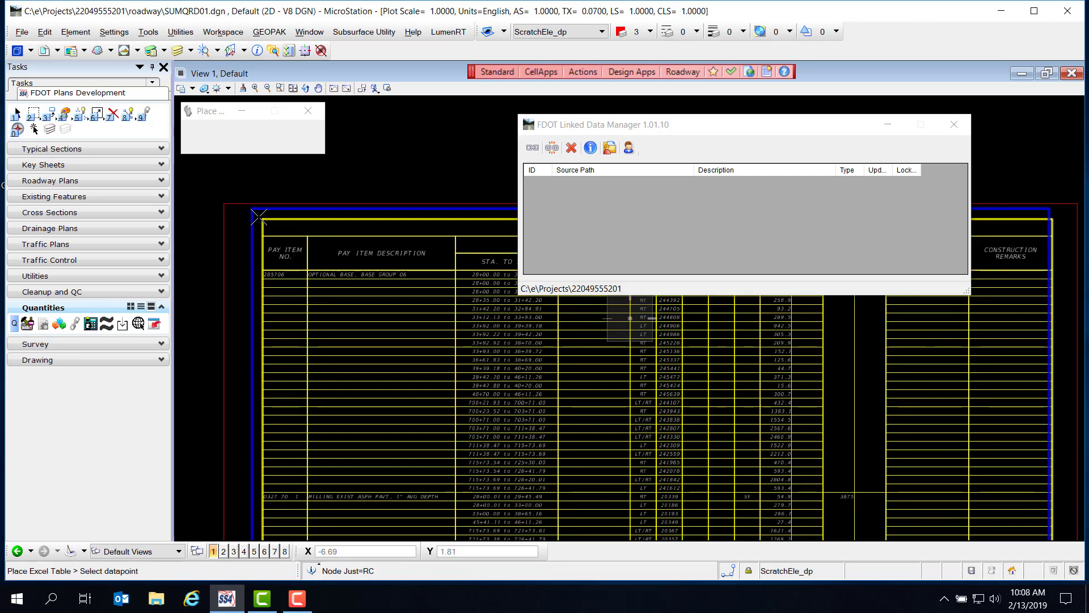
left_click(258, 217)
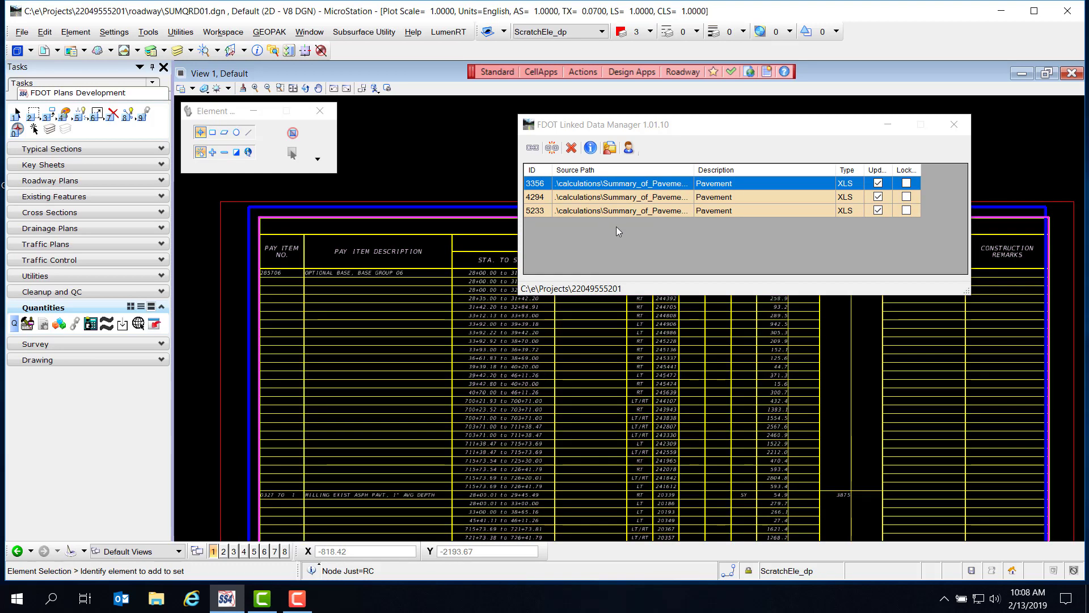
Widen the link list's Source Path column and fit all placed summary sheets in view, clear of the Linked Data Manager window
left_click_drag(694, 169, 731, 168)
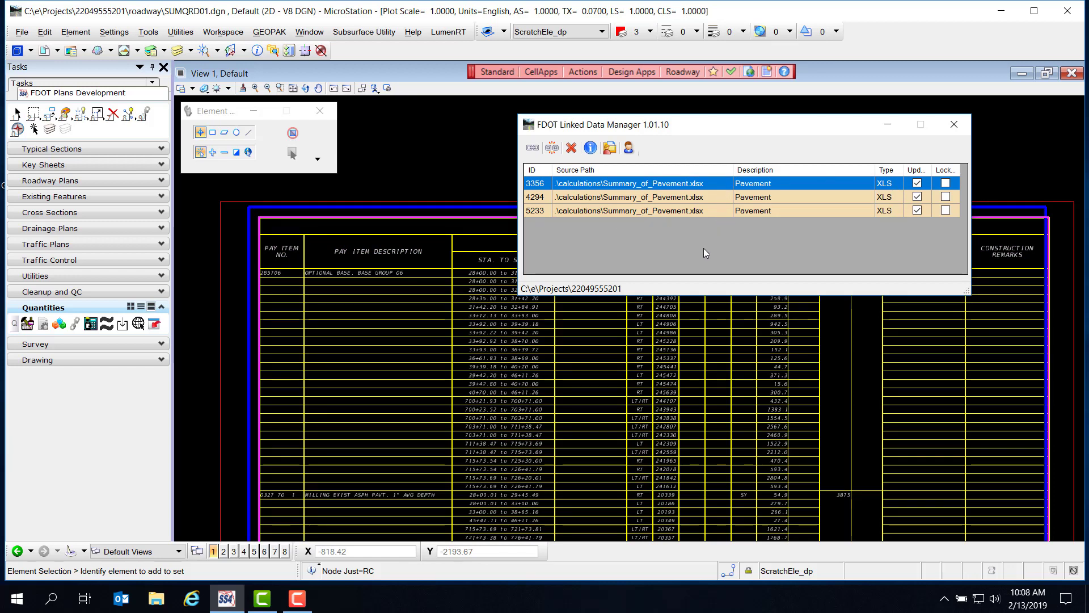
left_click(293, 88)
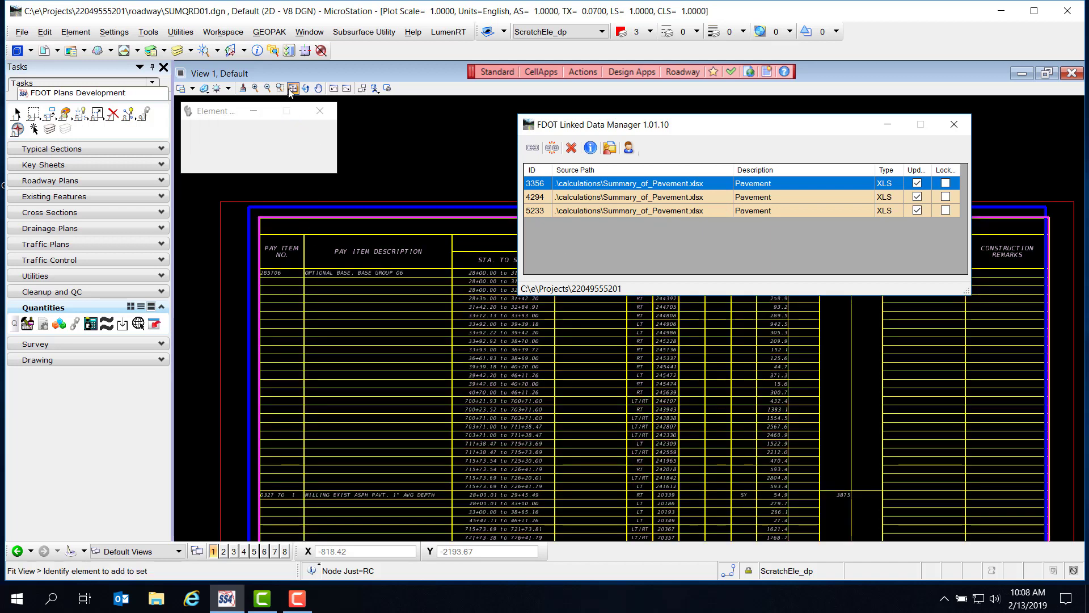
left_click(319, 88)
mouse_move(365, 171)
left_mouse_down()
mouse_move(376, 219)
mouse_move(396, 233)
left_mouse_up()
left_click_drag(603, 130, 621, 118)
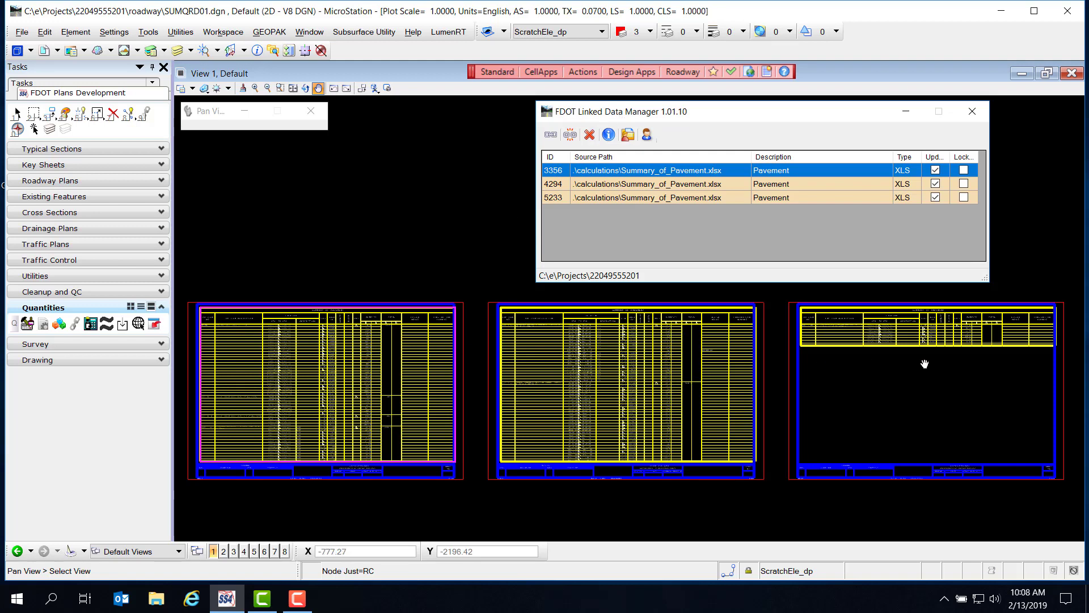
Examine the pay item rows on the first pavement summary sheet and their continuation on the second sheet
right_click(295, 267)
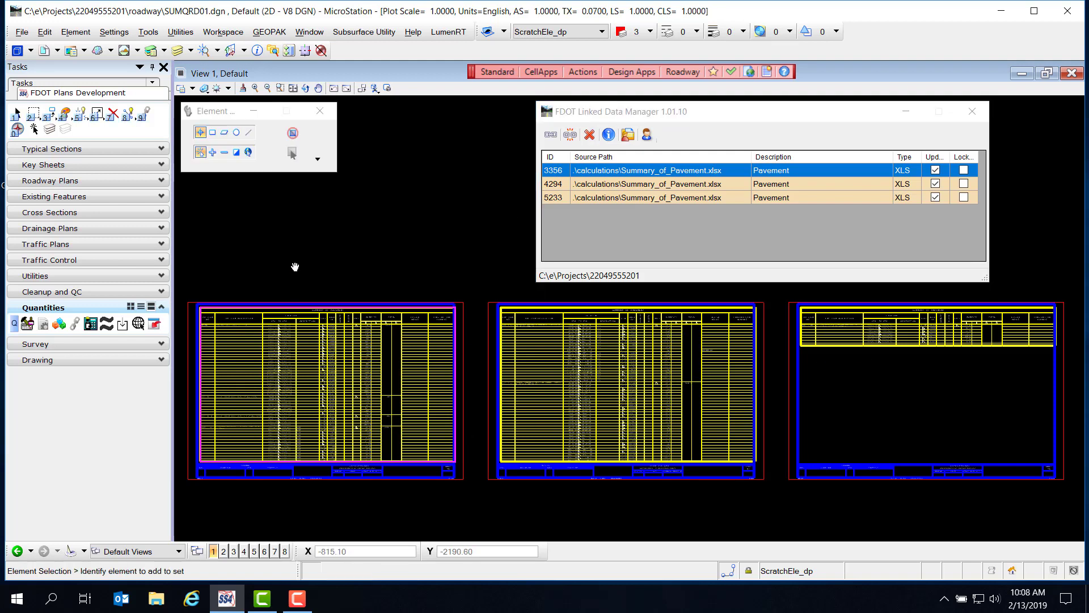
left_click(207, 349)
scroll(238, 453, "up", 5)
scroll(239, 451, "up", 3)
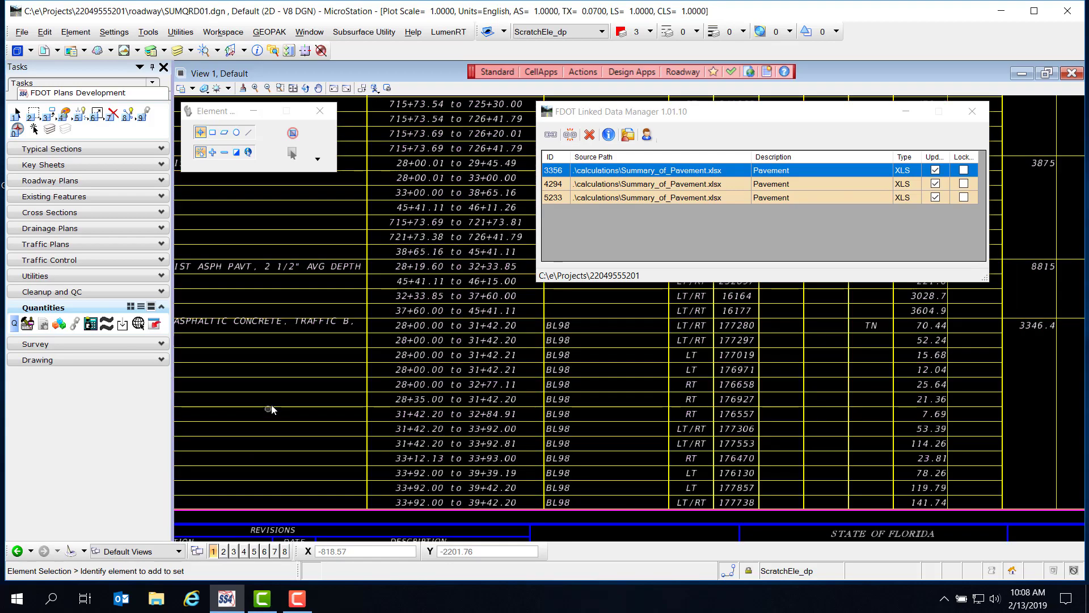
left_click(316, 89)
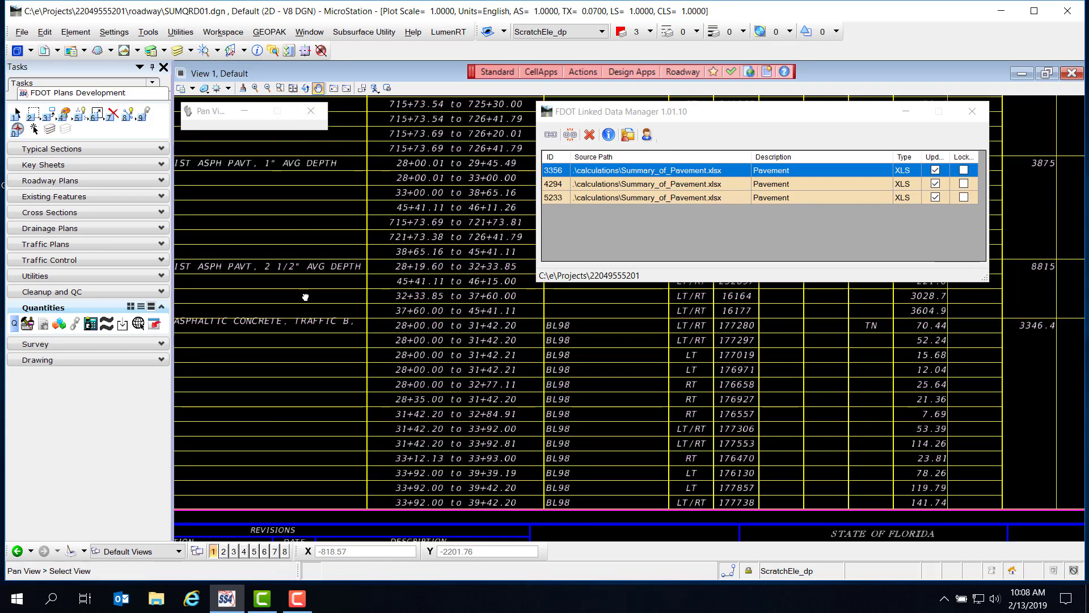
left_click_drag(276, 295, 444, 299)
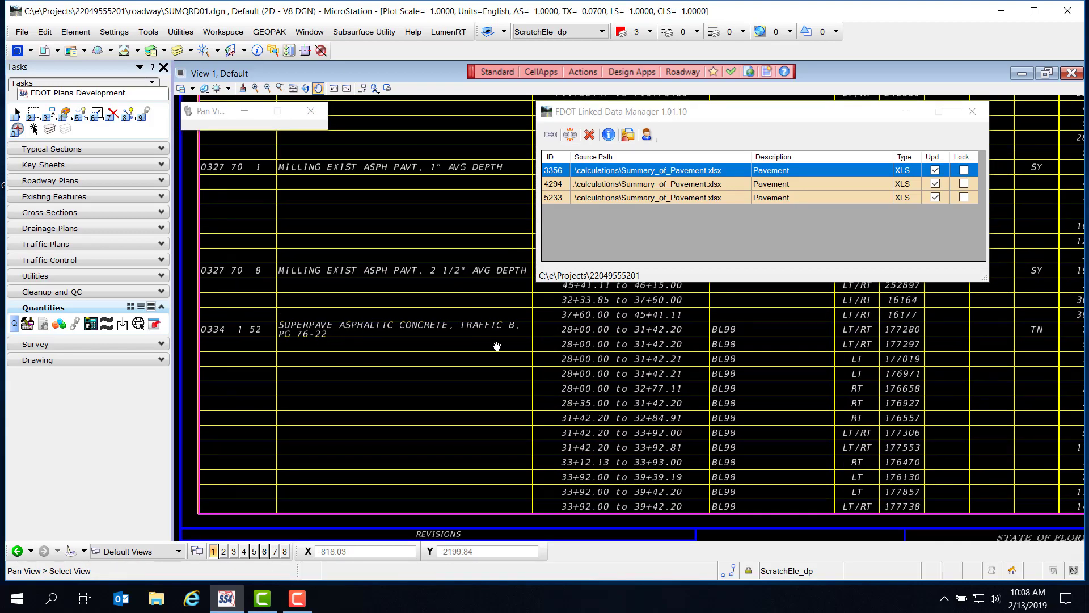
left_click_drag(499, 333, 444, 357)
scroll(445, 358, "down", 4)
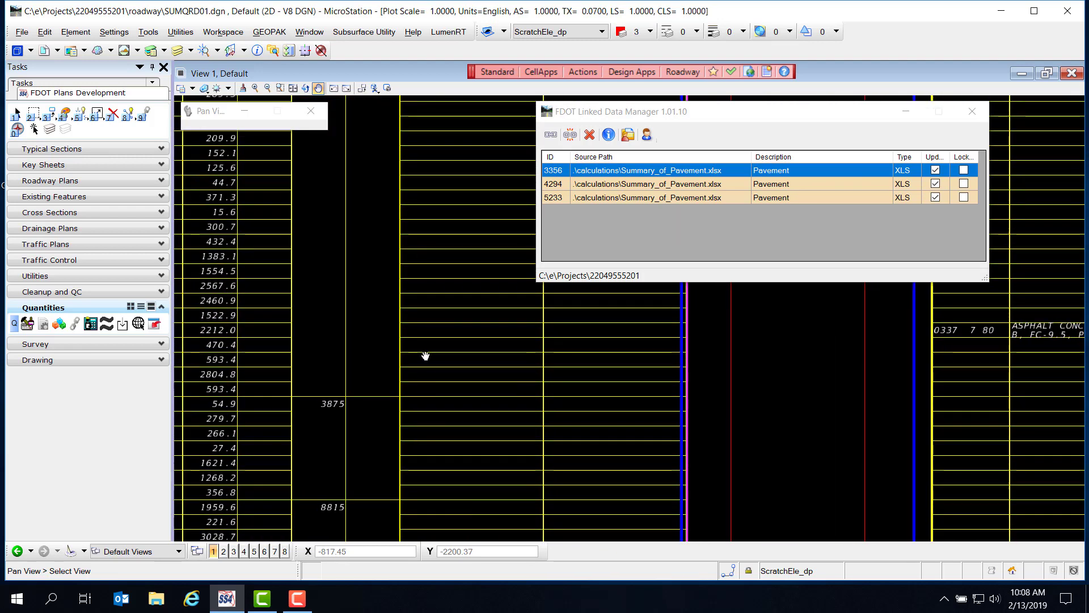
scroll(468, 296, "up", 3)
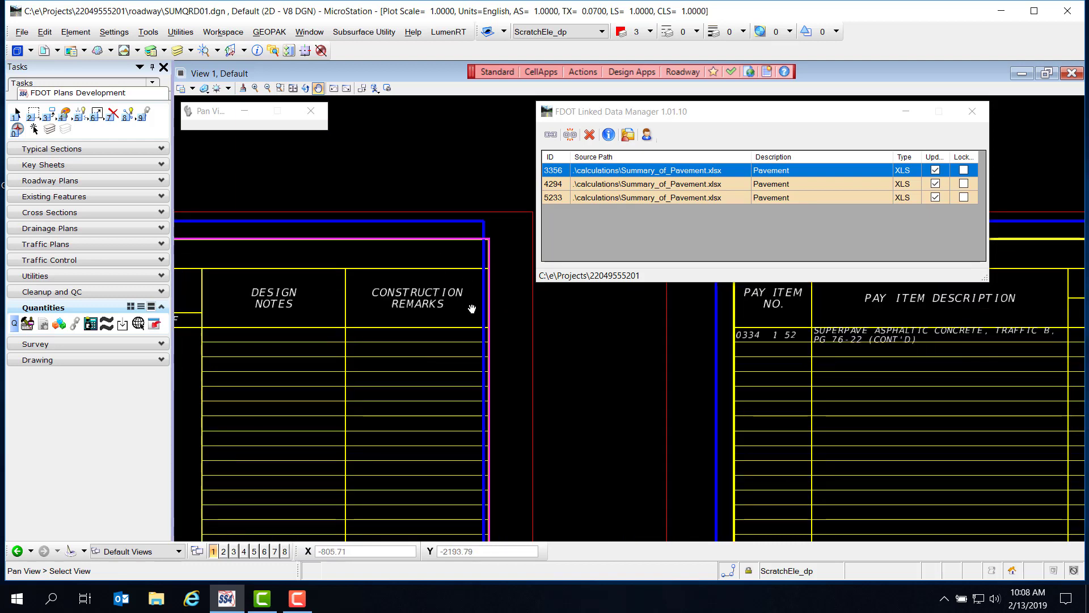
Open the source workbook of the first Pavement link, and return to MicroStation to close the Linked Data Manager
right_click(649, 173)
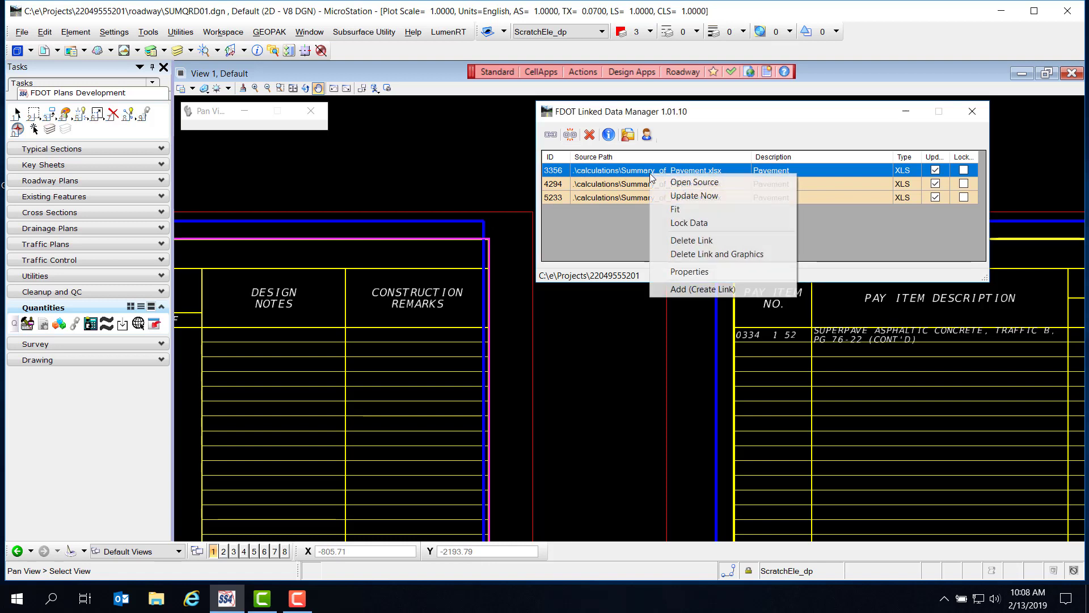
left_click(695, 182)
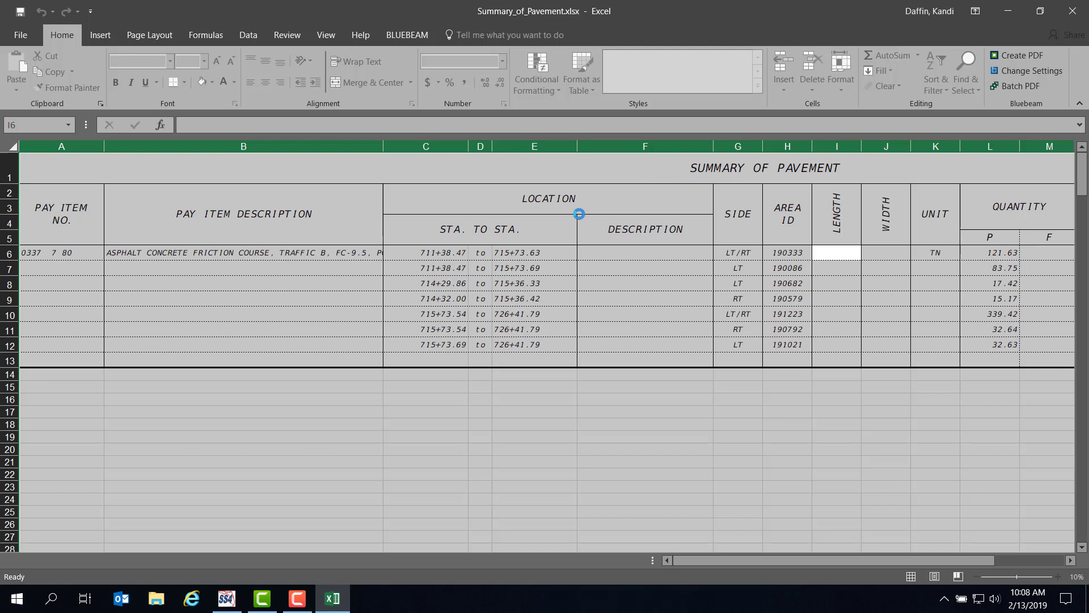
left_click(227, 602)
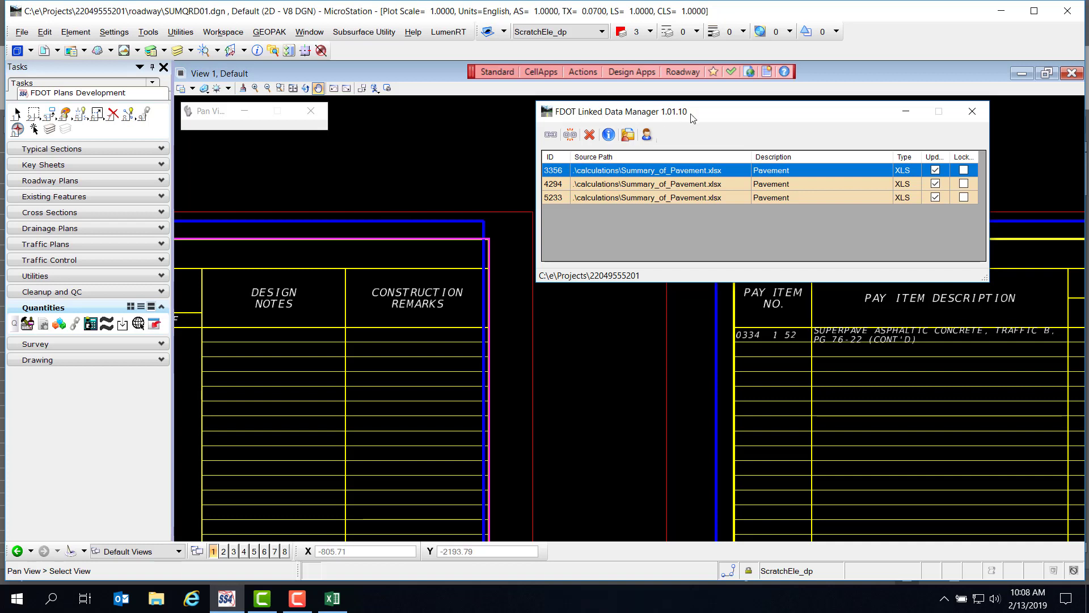
left_click(973, 113)
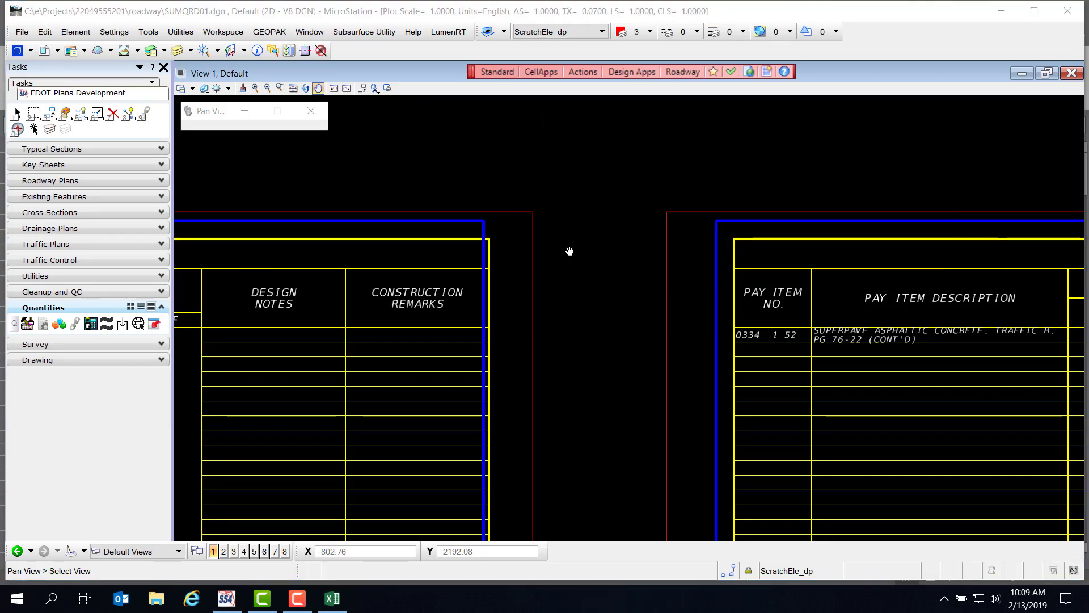
Switch to Excel and display the Box1 worksheet of Summary_of_Pavement.xlsx
left_click(335, 604)
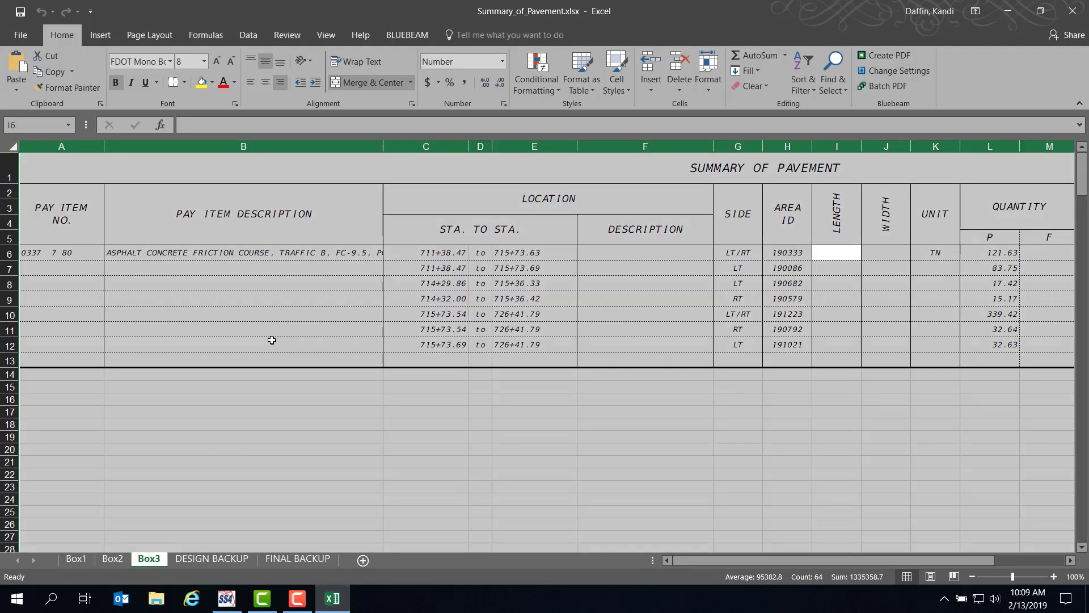
left_click(79, 563)
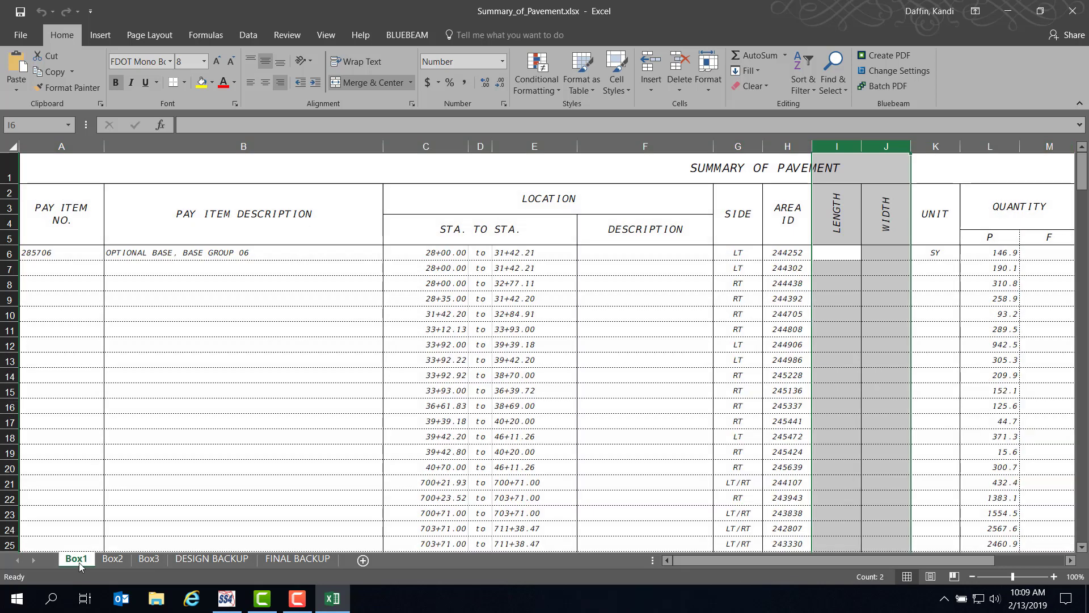
Group worksheets Box1, Box2 and Box3 after viewing each one, and hide the Length and Width columns I and J on them
left_click(112, 560)
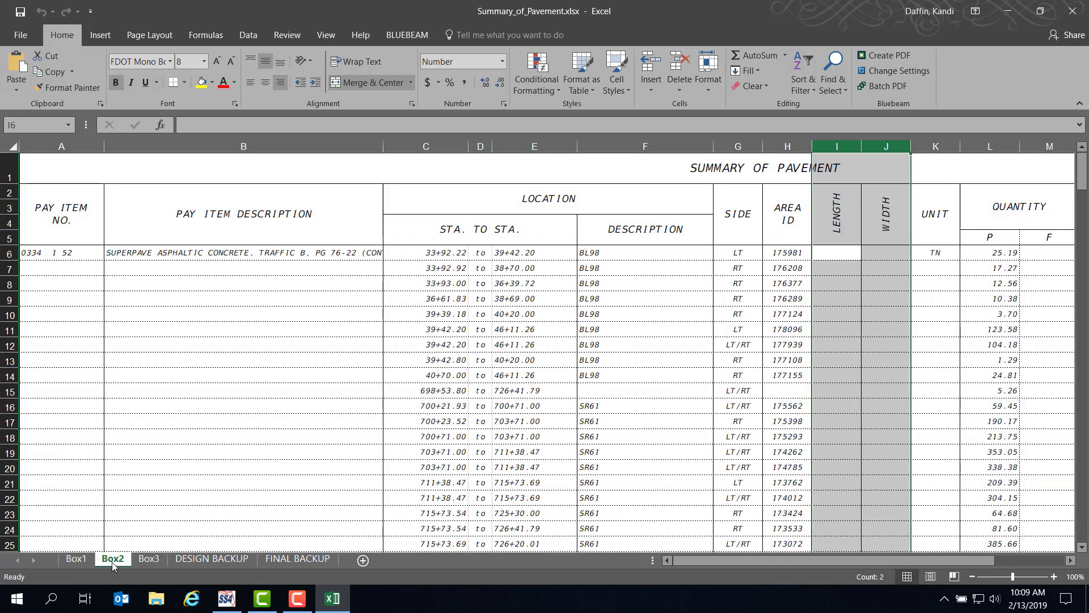
left_click(154, 562)
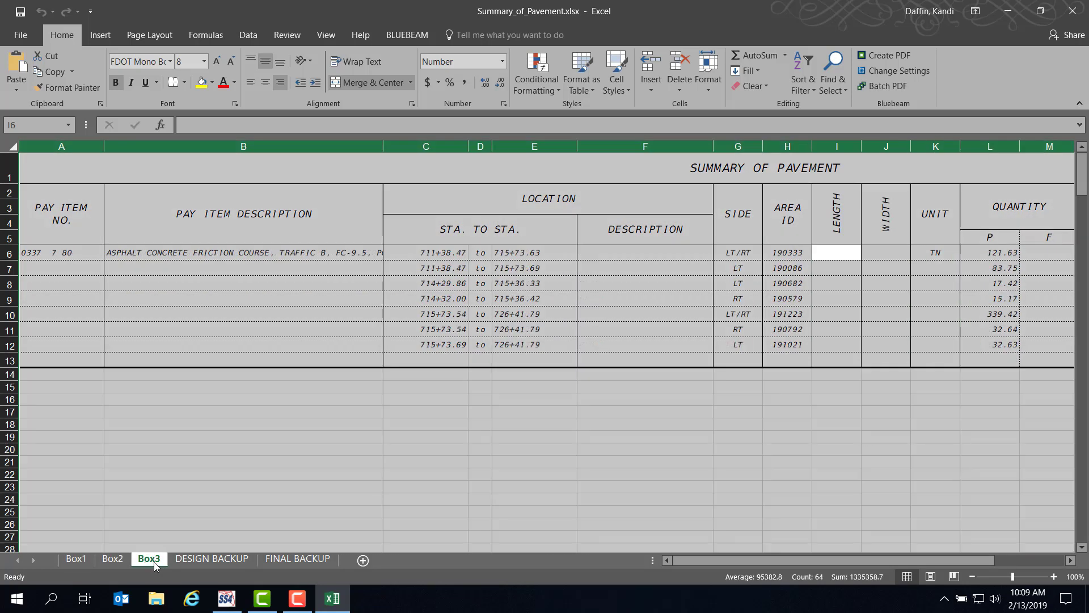
left_click(84, 561)
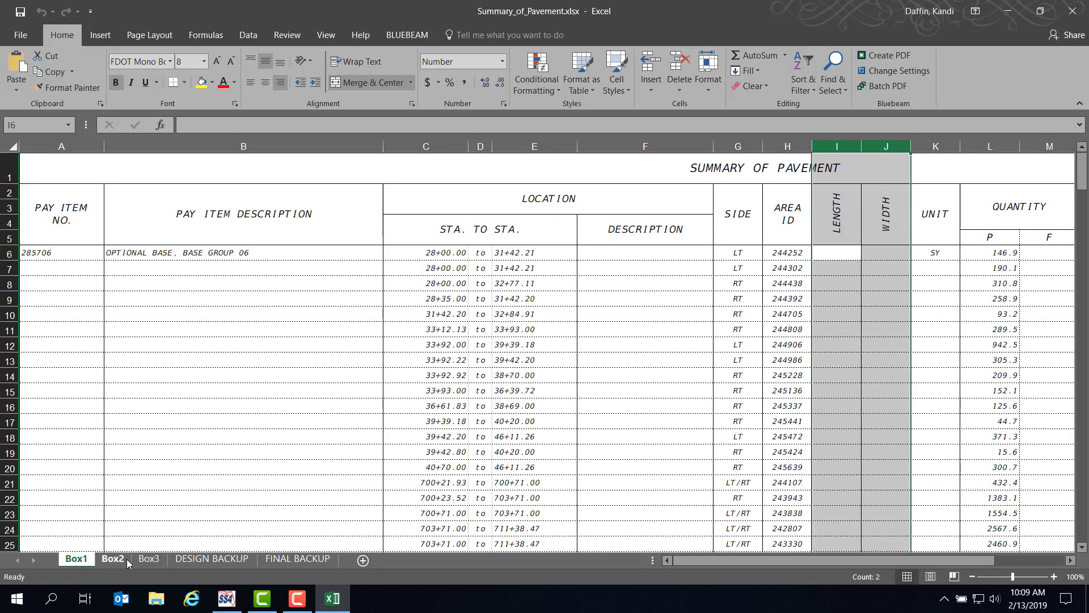
left_click(146, 561, "shift")
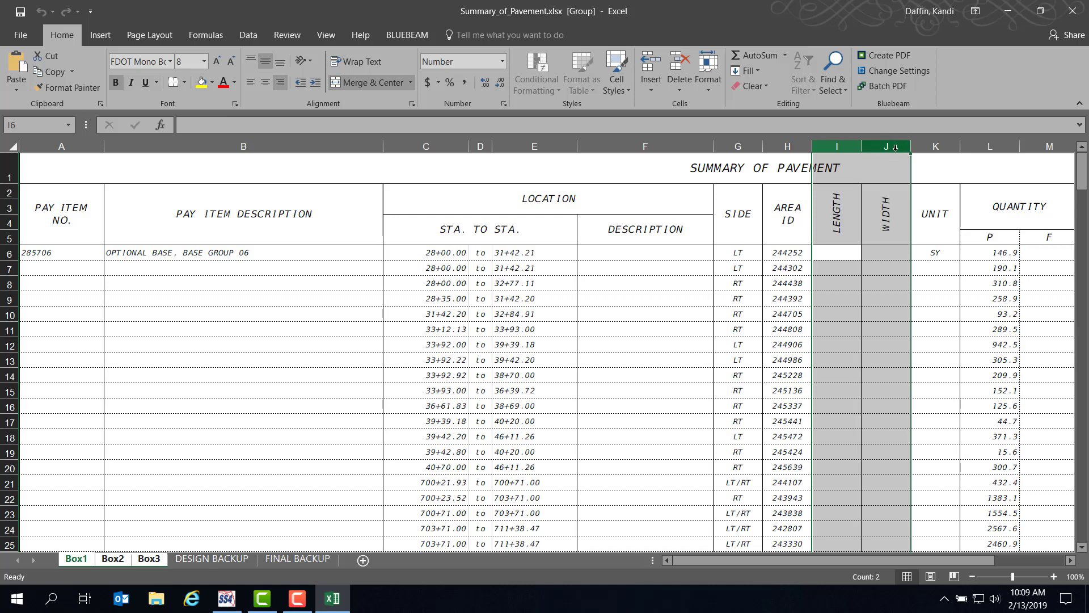
right_click(896, 148)
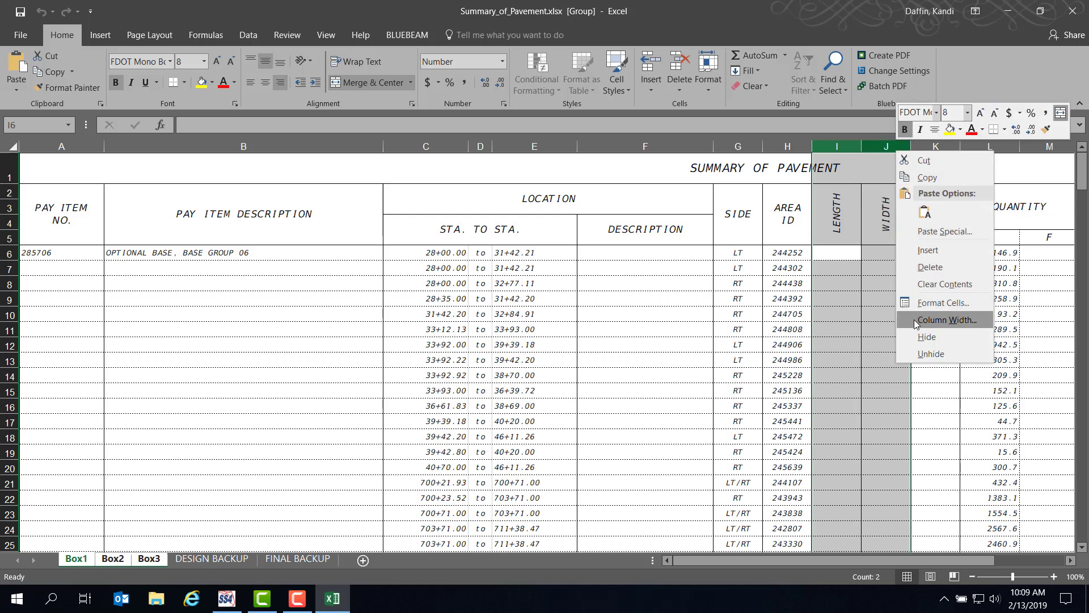
left_click(943, 340)
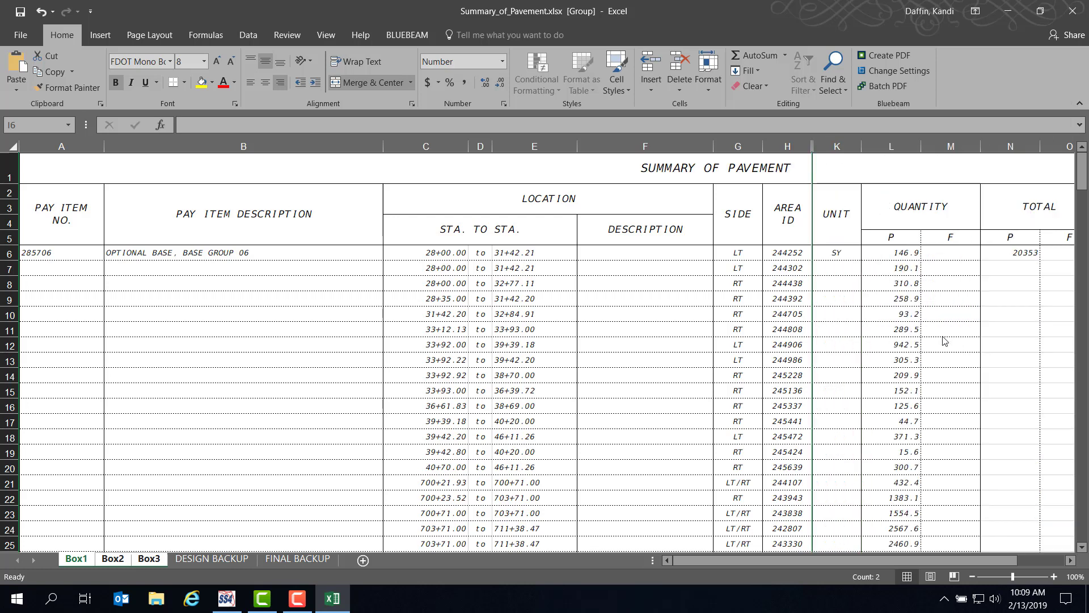
Hide the location Description column F on the grouped Box worksheets
left_click(654, 142)
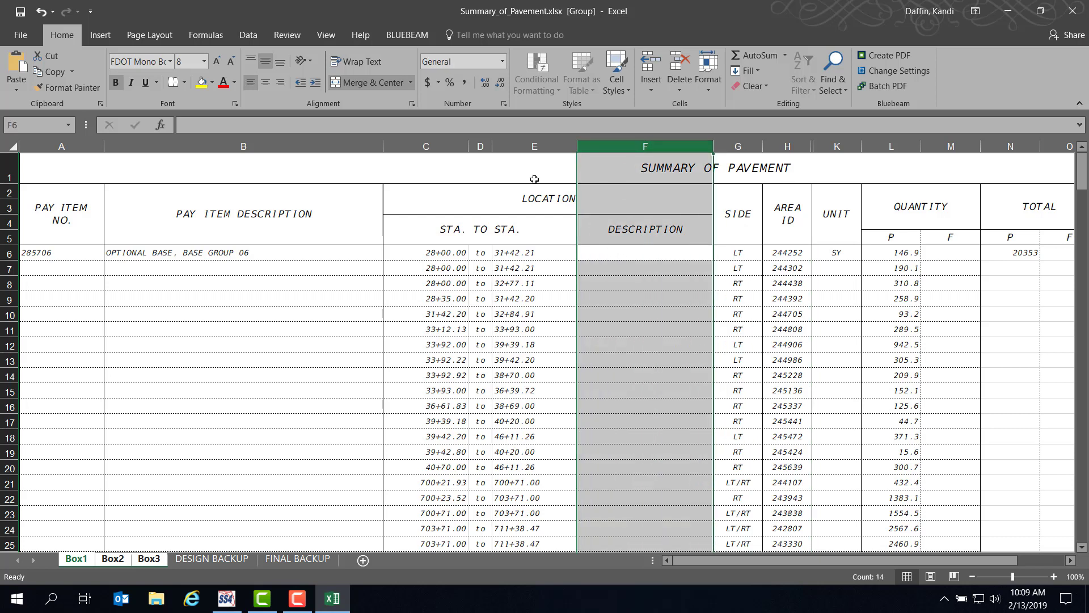
right_click(645, 147)
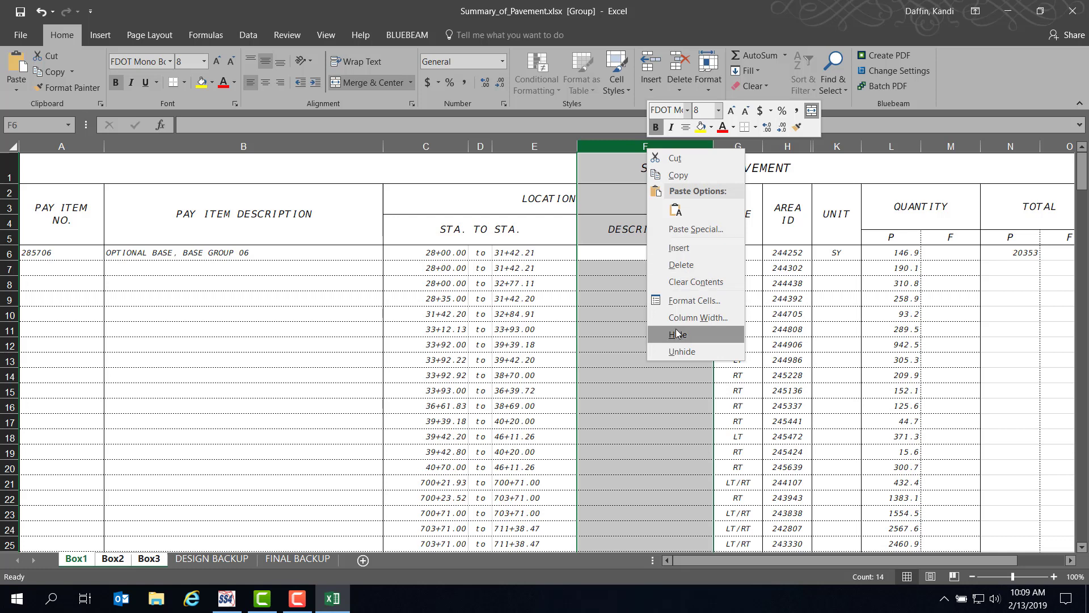
left_click(697, 335)
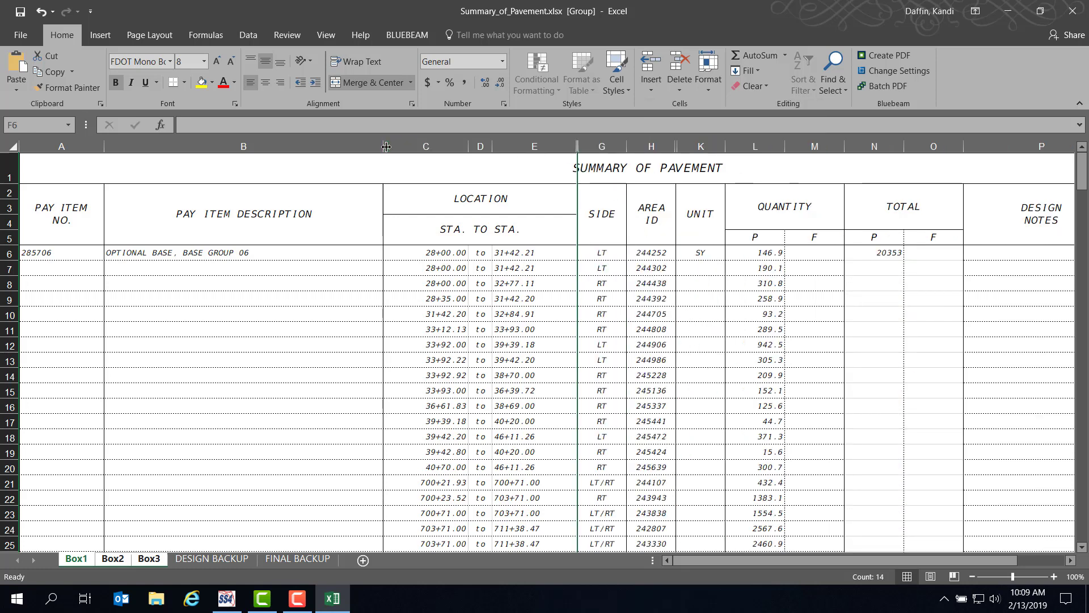
mouse_move(385, 147)
left_mouse_down()
mouse_move(436, 148)
mouse_move(385, 148)
left_mouse_up()
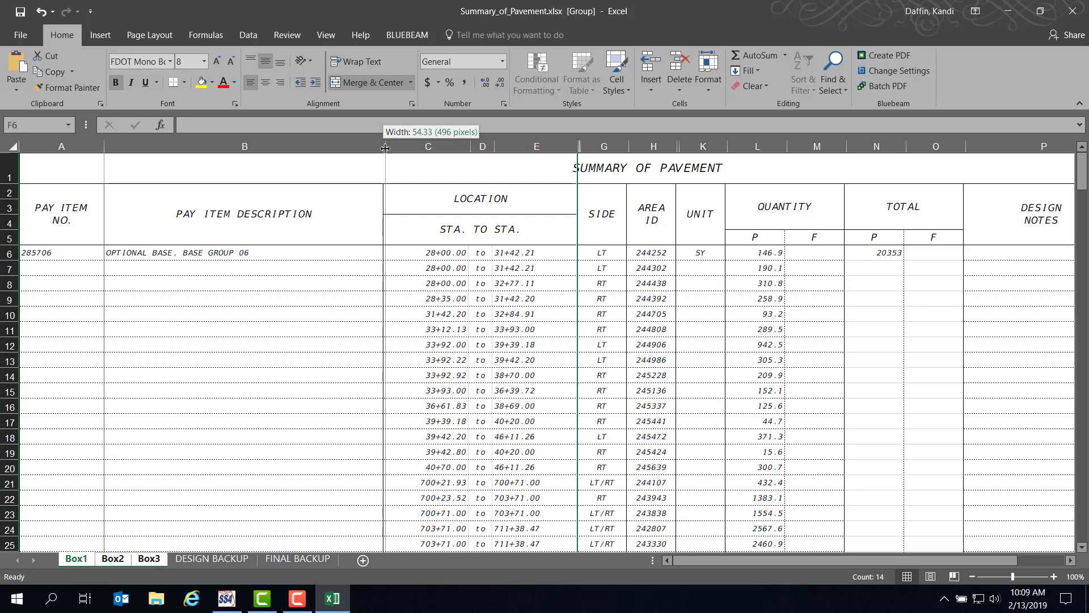
left_click_drag(385, 148, 386, 148)
left_click_drag(385, 147, 387, 148)
Set the width of the Pay Item Description column B to 95 on the grouped worksheets and check the description rows
left_click(316, 143)
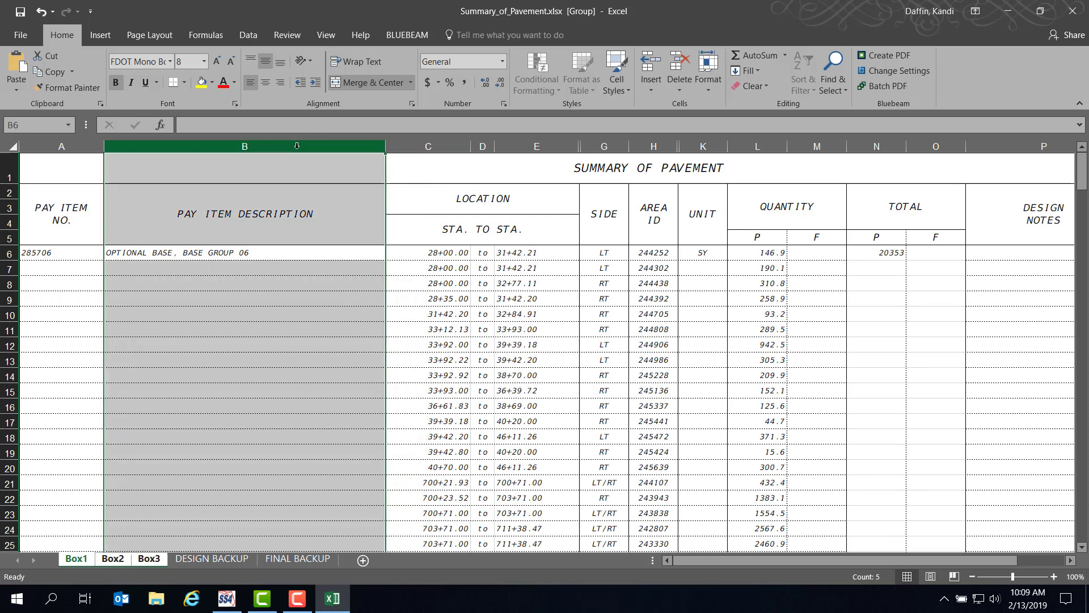
right_click(272, 148)
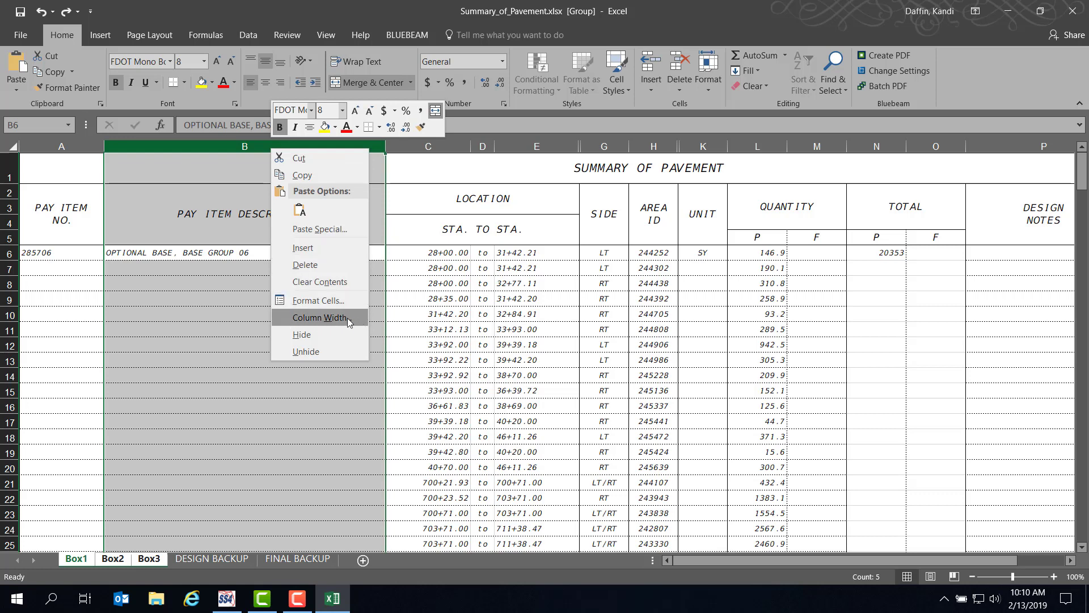
left_click(347, 318)
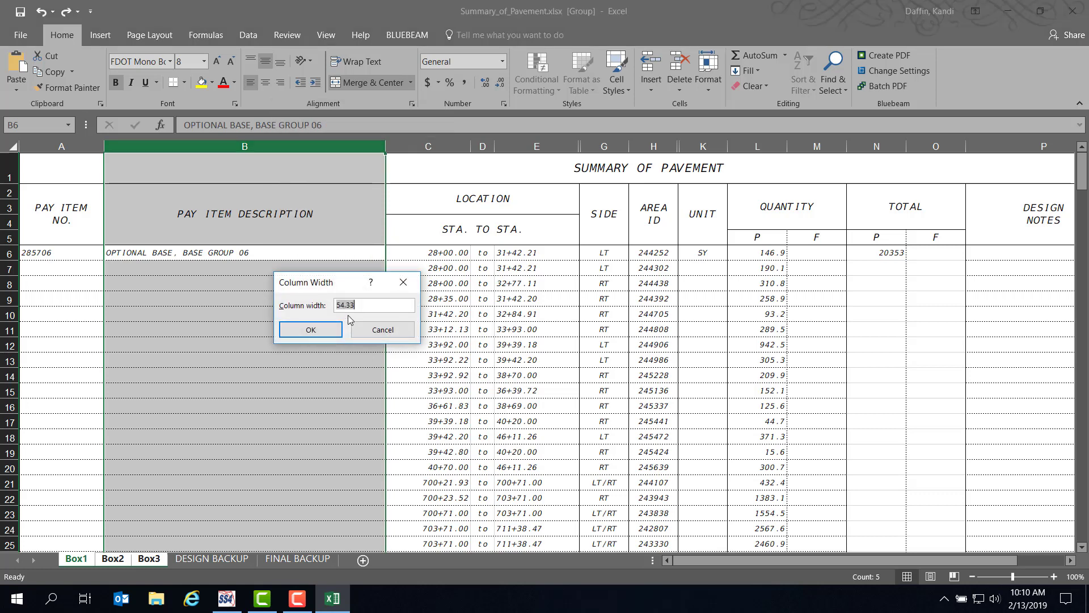
type("95")
left_click(329, 331)
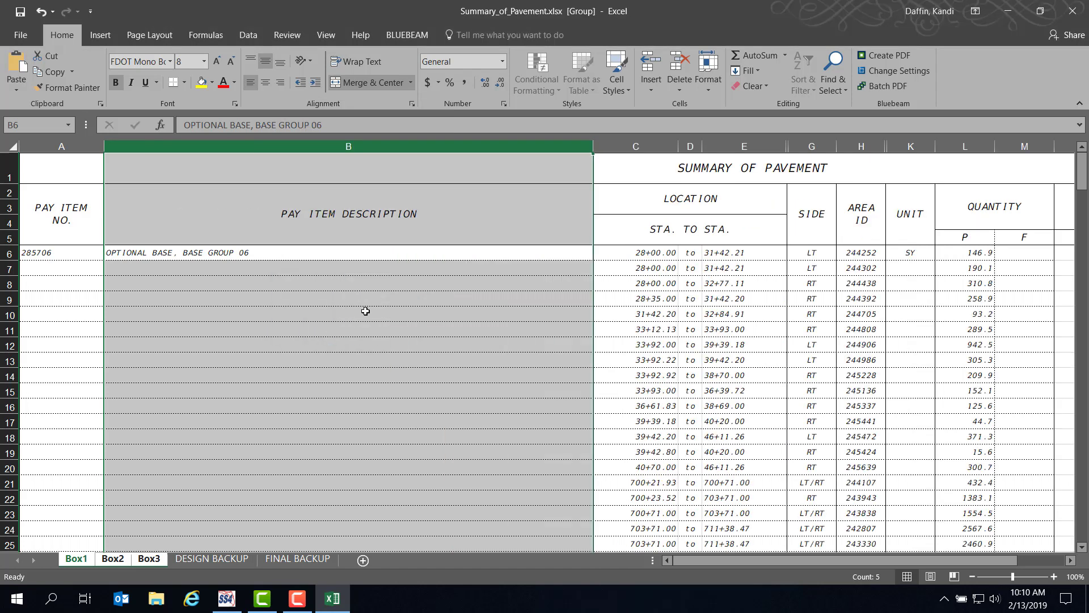
scroll(365, 311, "down", 10)
scroll(360, 307, "up", 4)
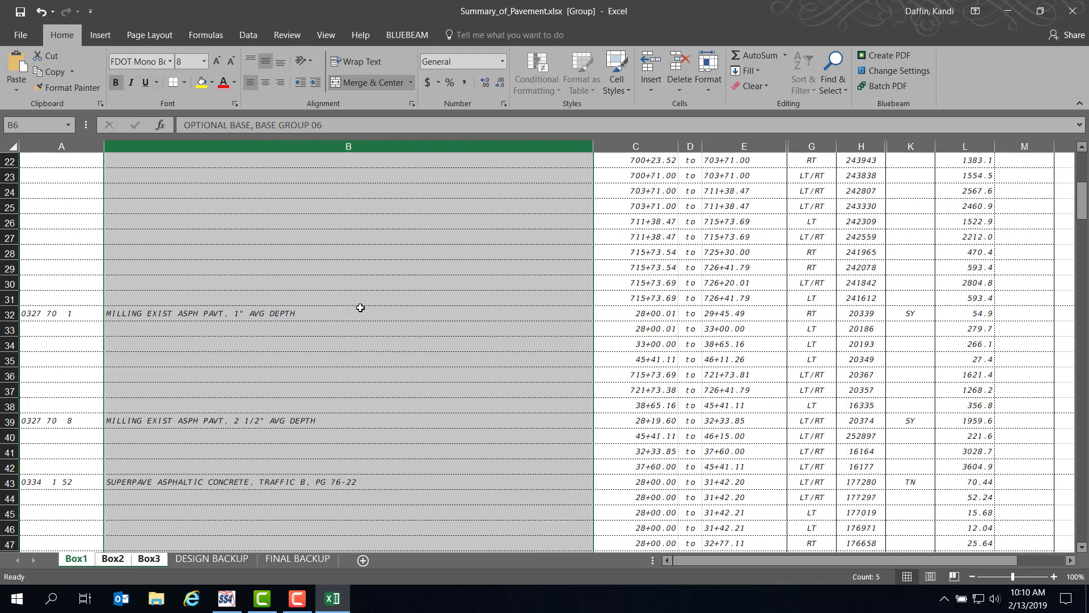
scroll(361, 308, "up", 6)
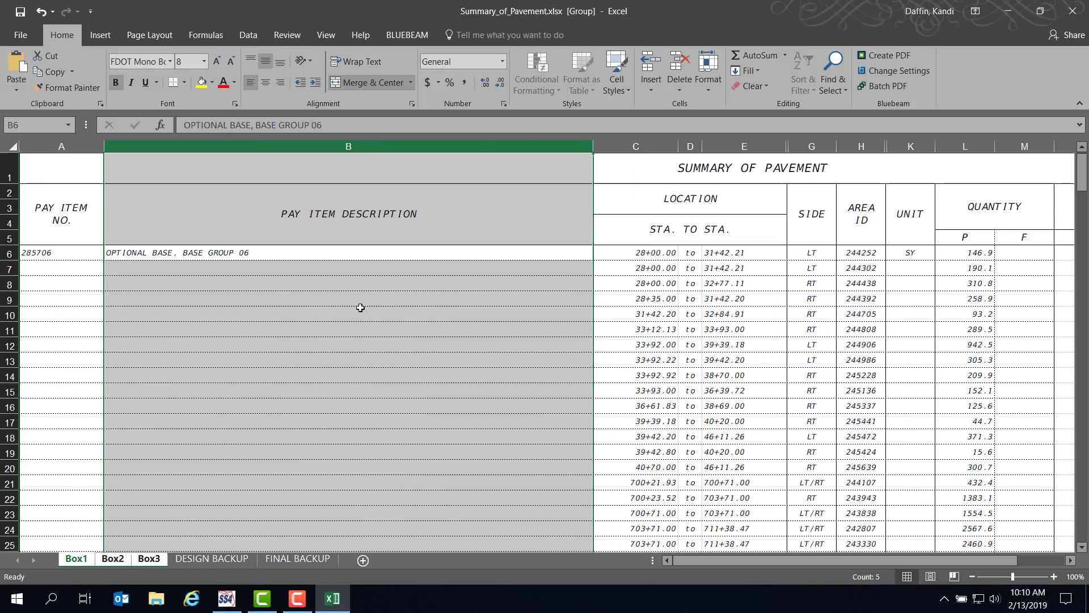
Deselect the description column and ungroup the Box worksheets with Box3 displayed
left_click(282, 272)
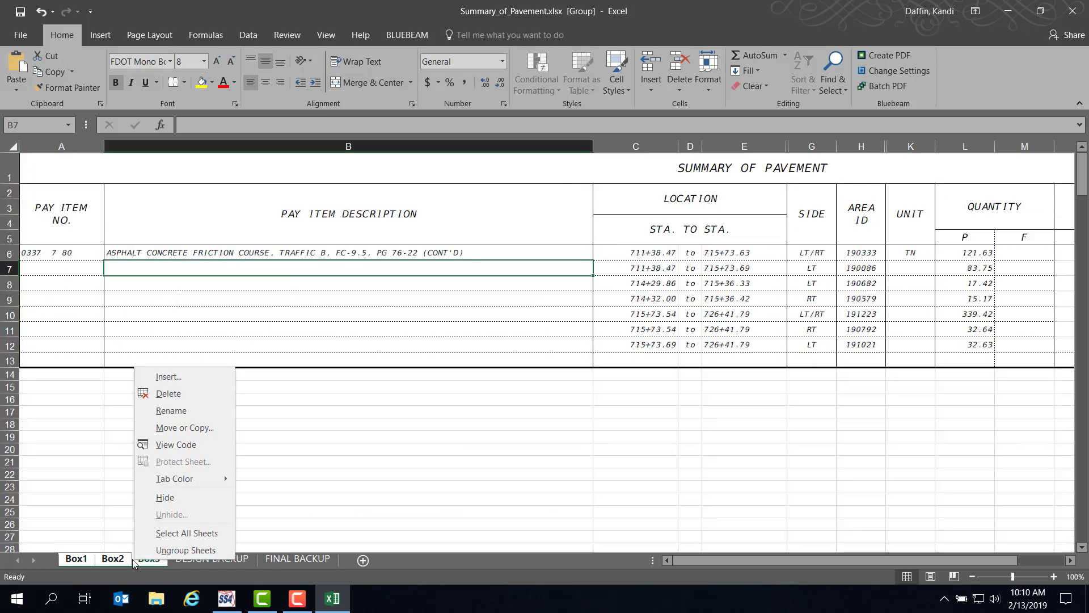
right_click(144, 561)
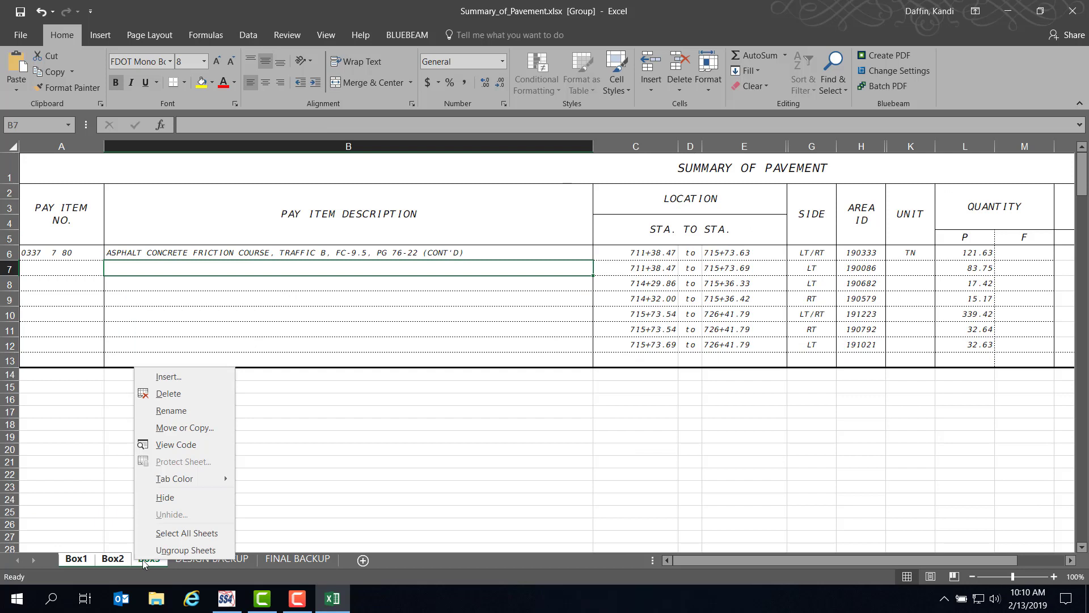
left_click(212, 550)
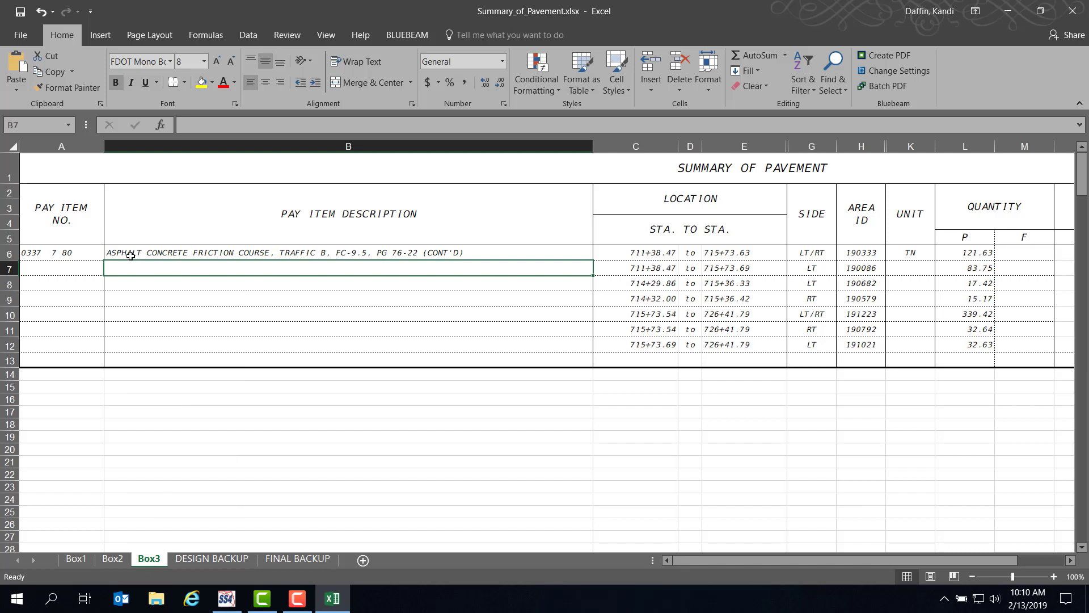
On Box3, move "TRAFFIC B, FC-9.5, PG 76-22 (CONT'D)" from the B6 description into B7 and indent it with extra leading spaces
double_click(470, 252)
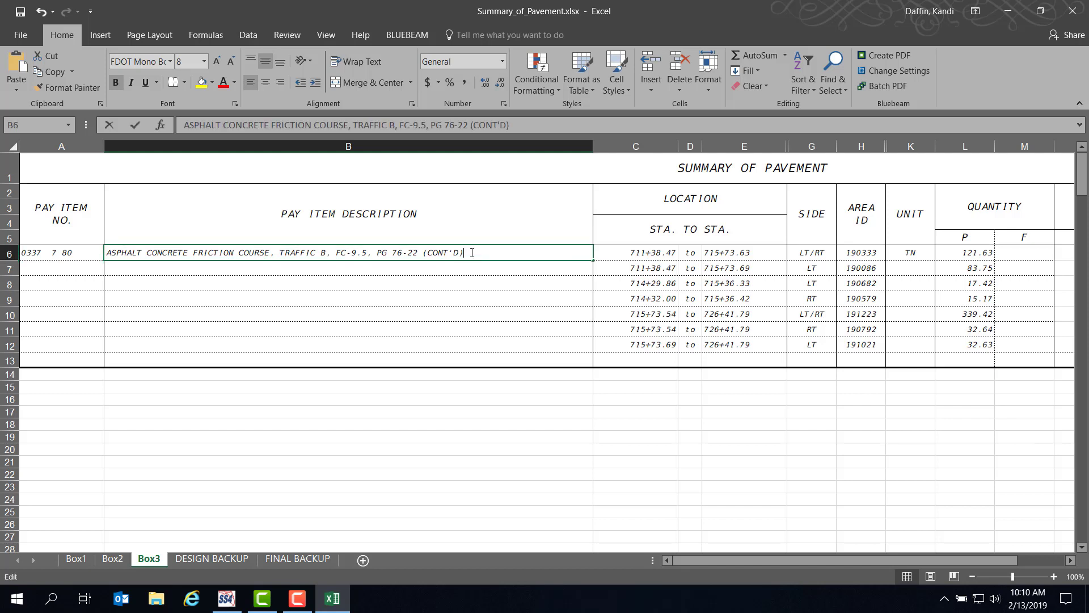
left_click_drag(470, 251, 275, 252)
right_click(292, 255)
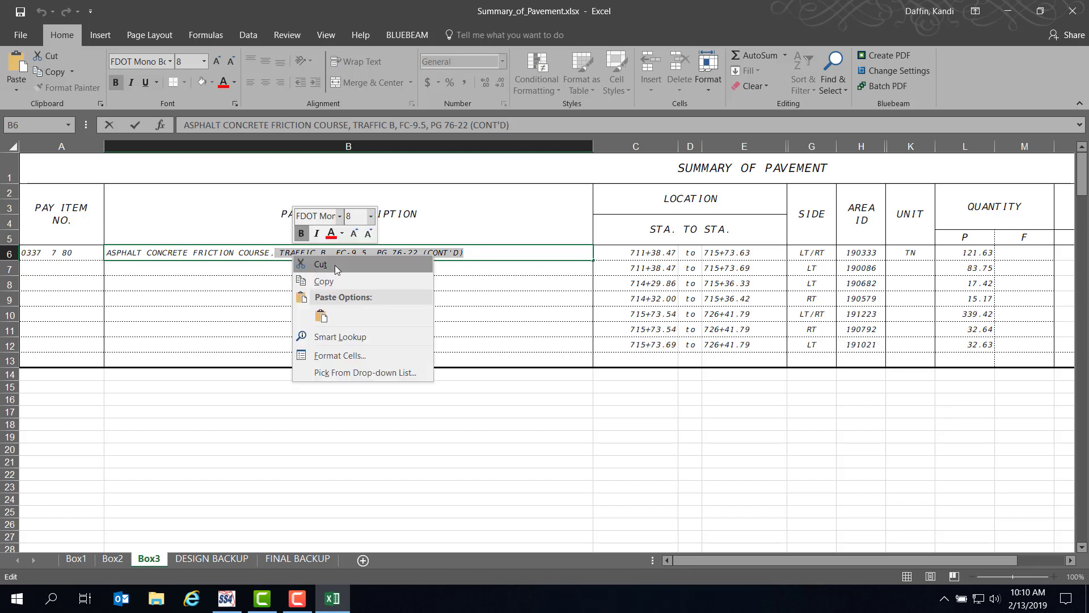
left_click(322, 265)
left_click(141, 270)
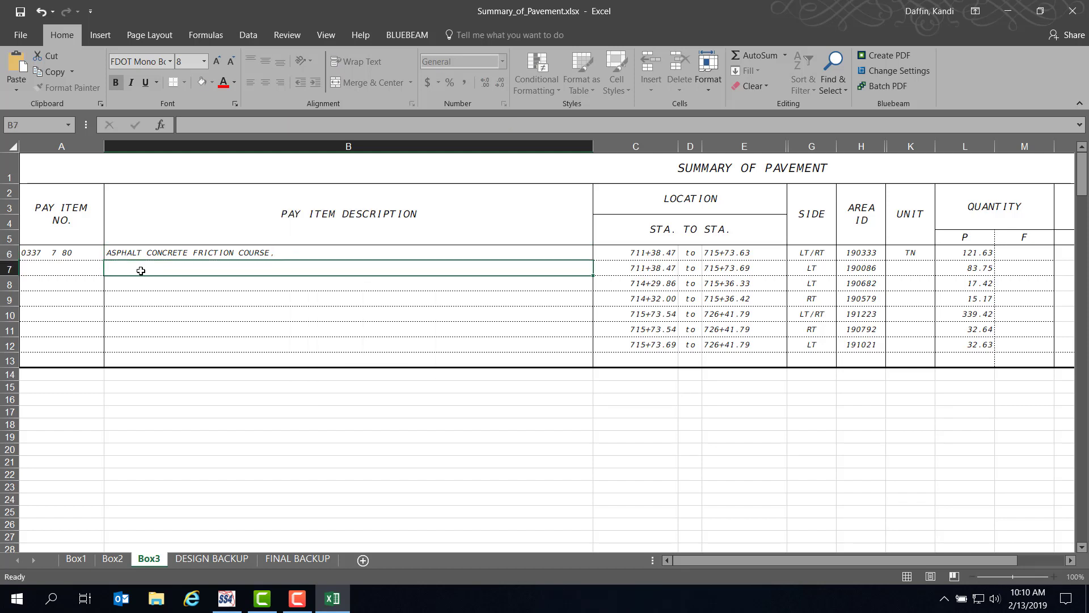
right_click(141, 266)
left_click(169, 340)
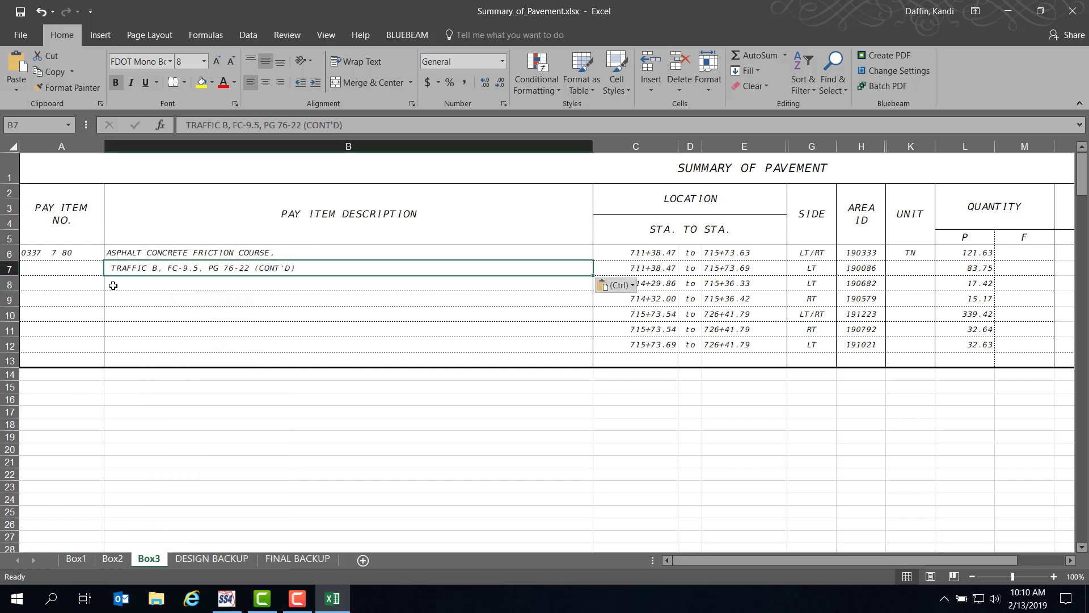
double_click(112, 267)
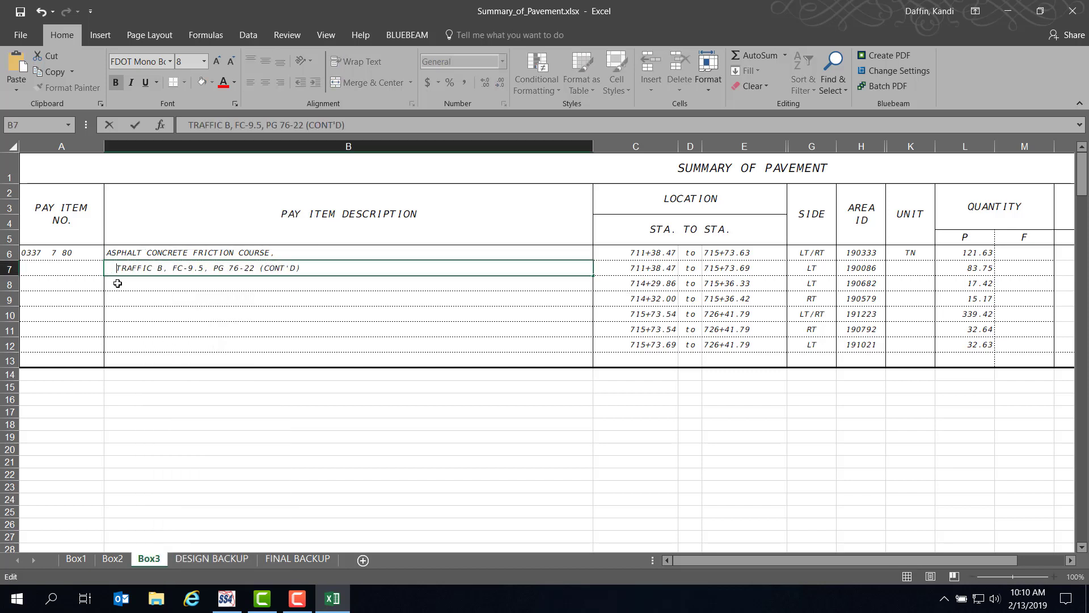
left_click(322, 252)
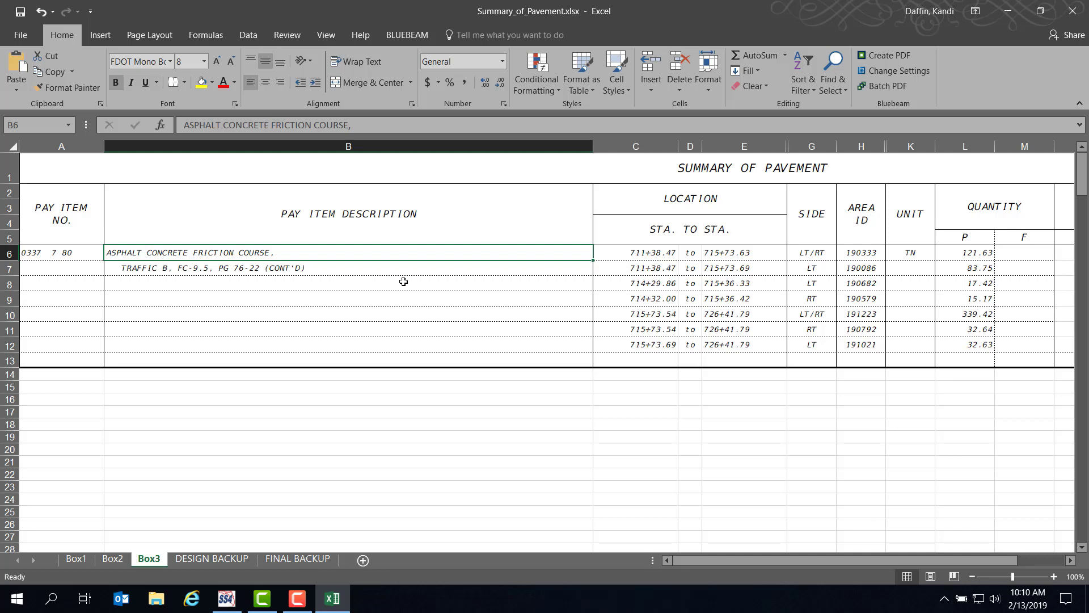
Return to the Box1 worksheet and save the Summary_of_Pavement workbook
left_click(114, 559)
left_click(74, 561)
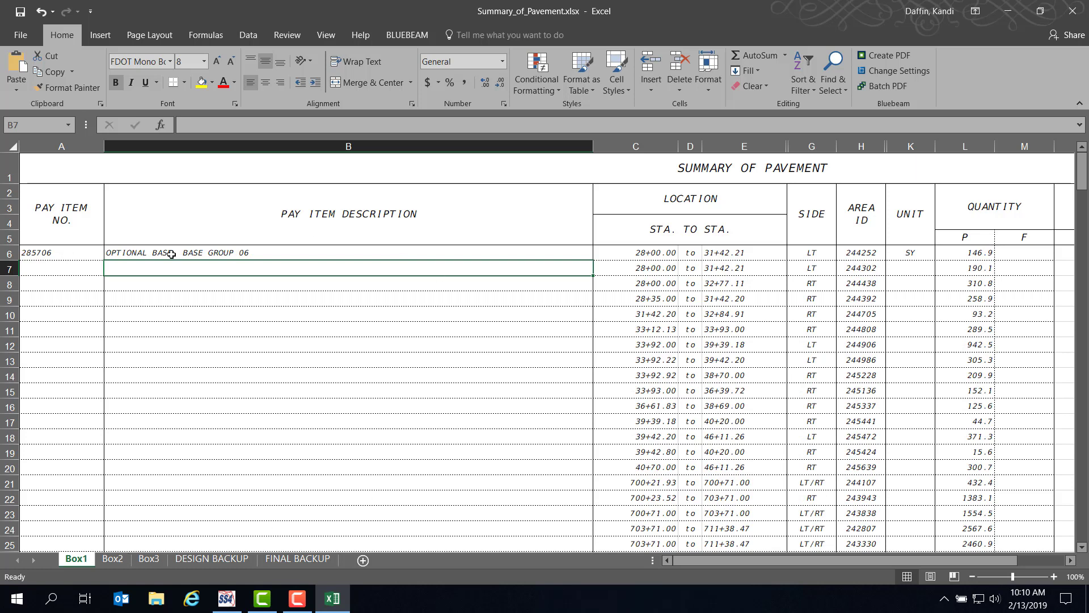
left_click(21, 12)
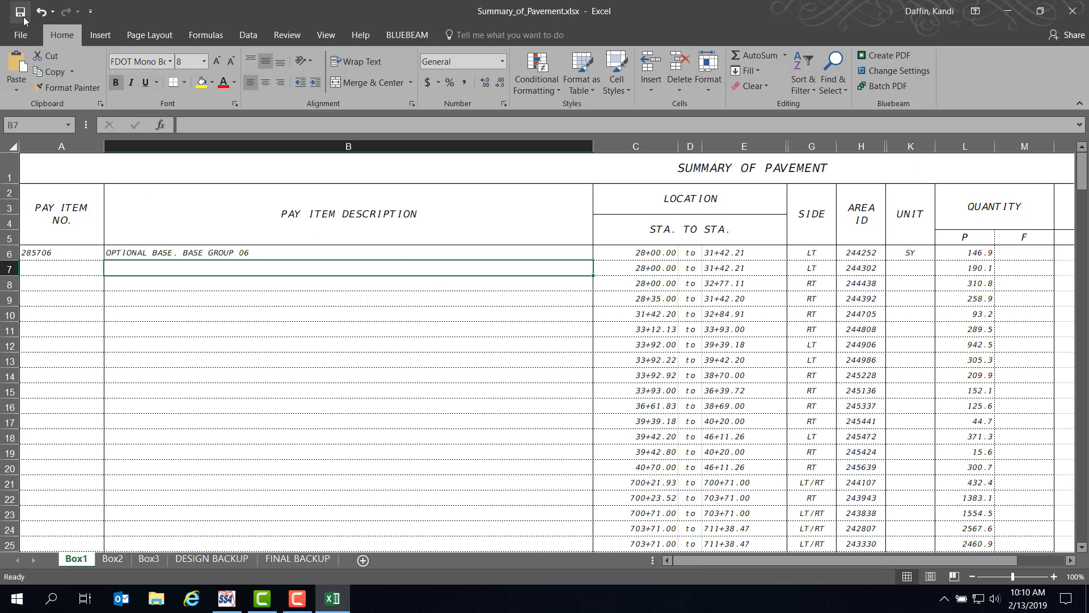
Switch to MicroStation with the summary sheets zoomed out, and open the Linked Data Manager
left_click(1009, 12)
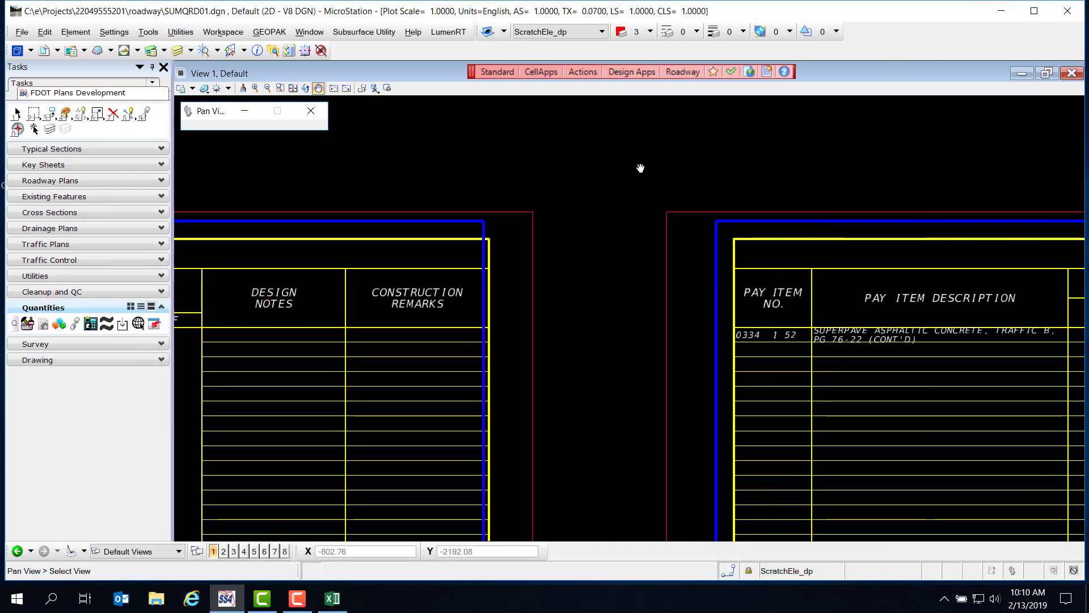
scroll(597, 212, "down", 5)
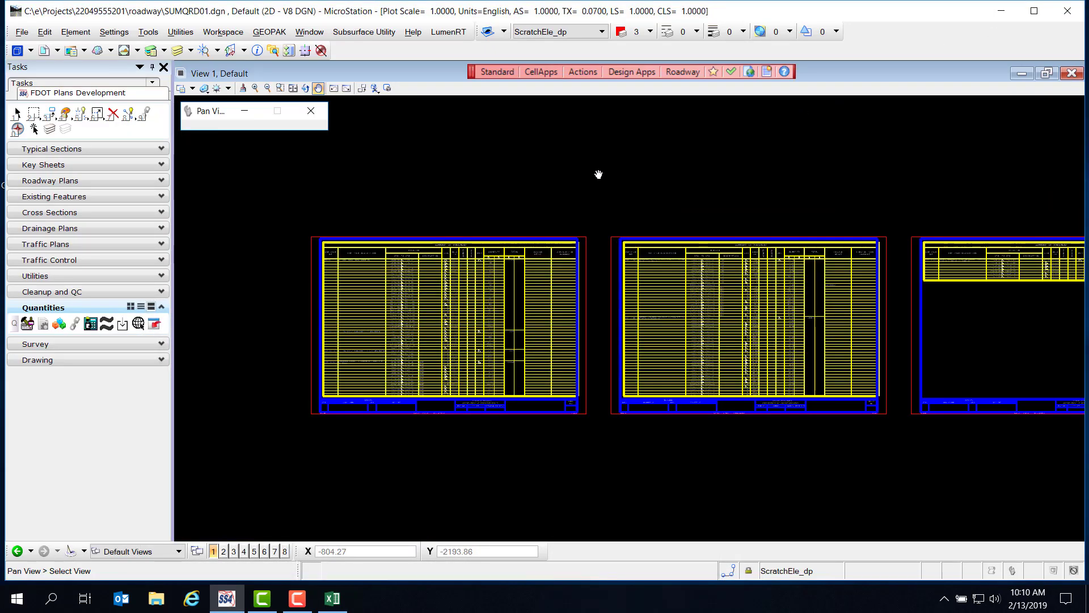
left_click(579, 70)
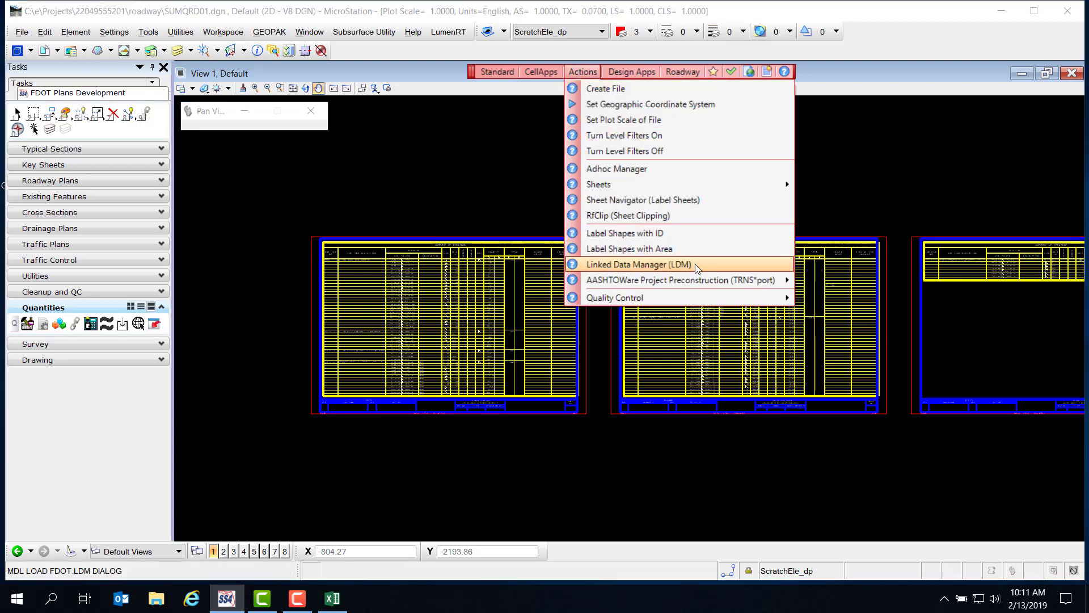
left_click(640, 264)
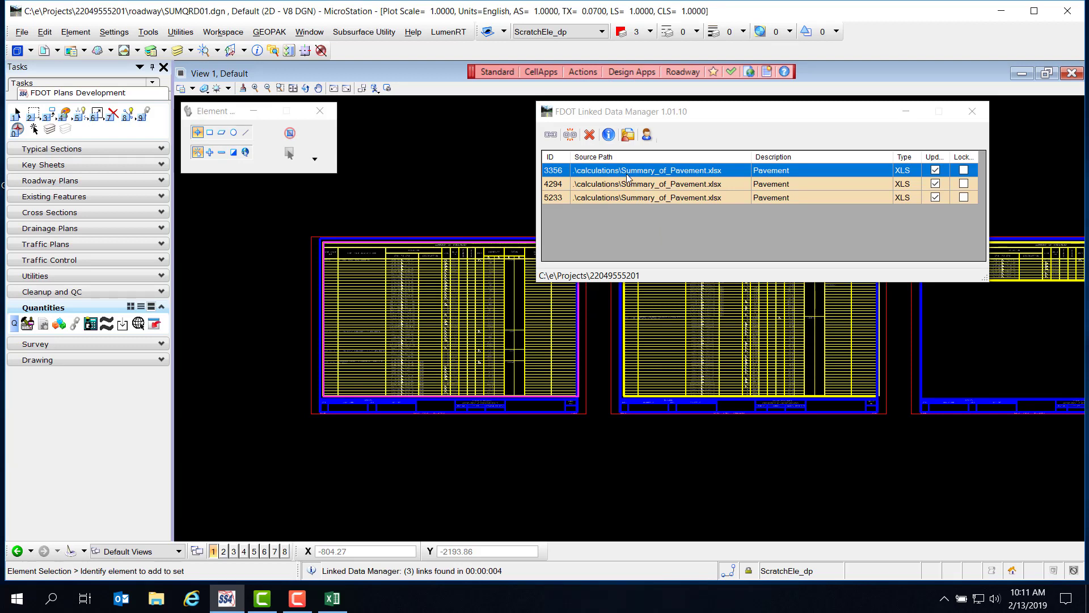
Update all three Pavement links from their source workbook and dismiss the resulting message
left_click(618, 197, "shift")
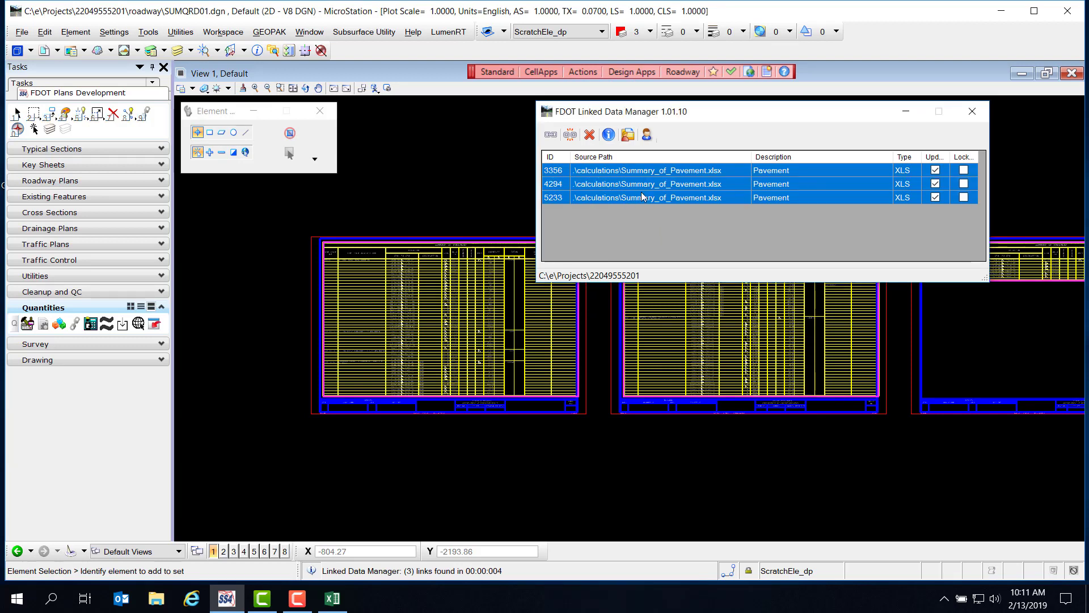
right_click(639, 192)
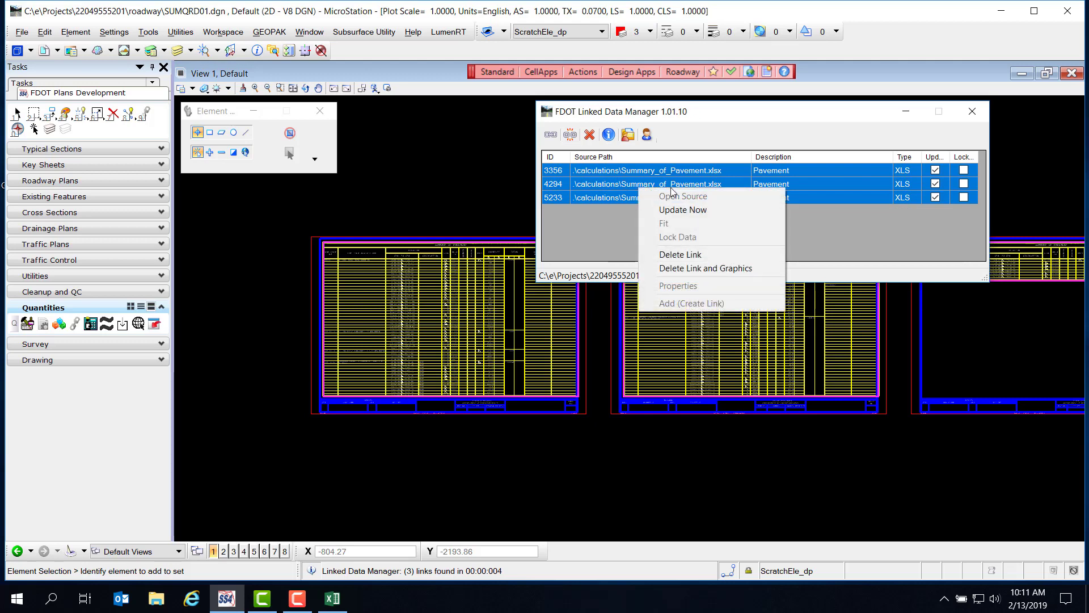
left_click(707, 212)
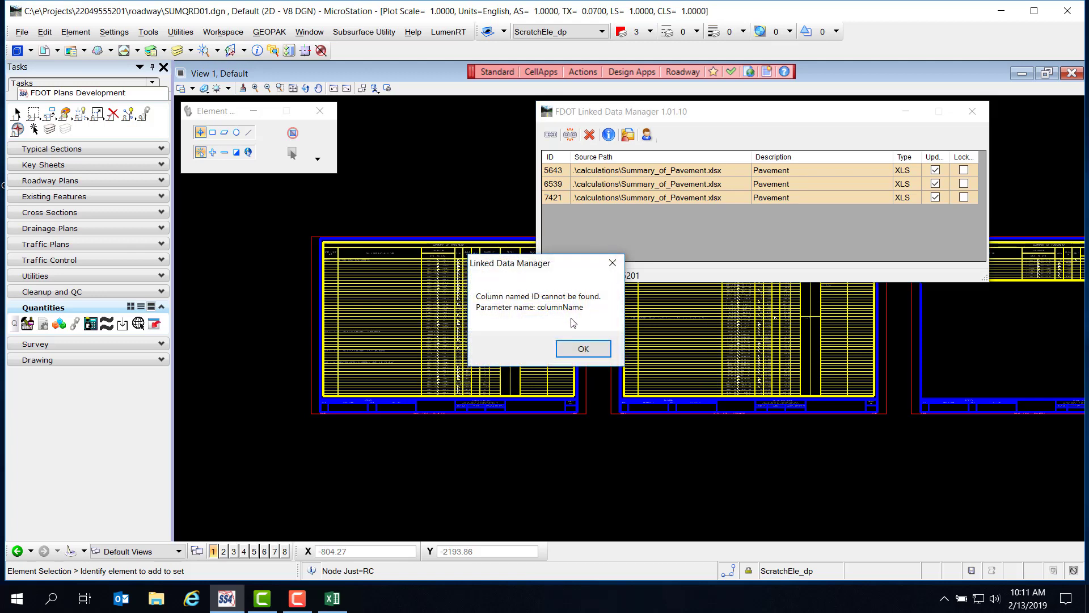
left_click(588, 350)
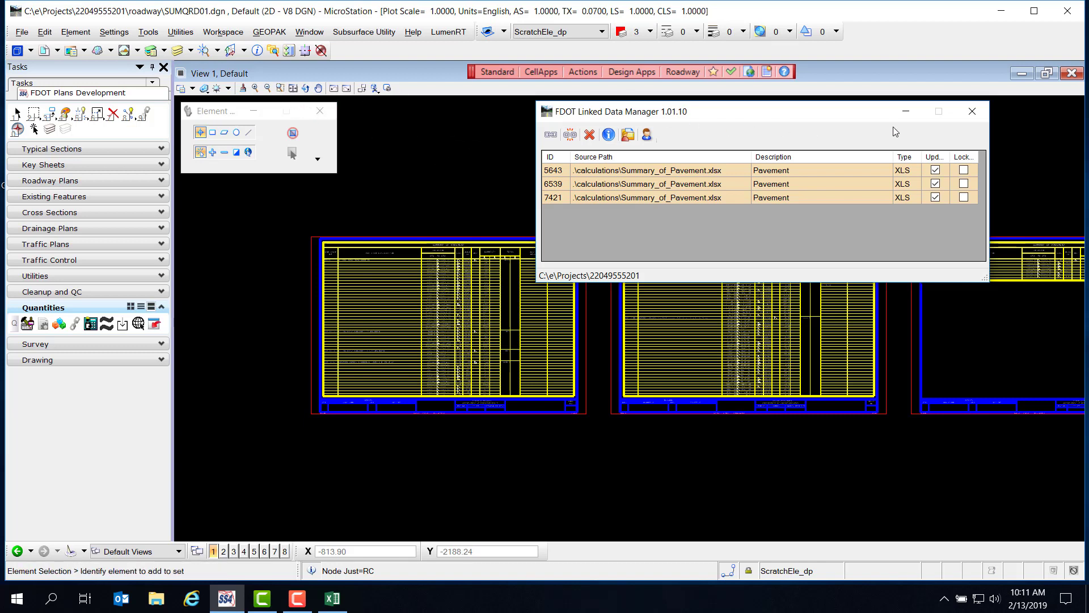
Close the Linked Data Manager and examine the updated Summary of Pavement tables across the three sheets
left_click(972, 112)
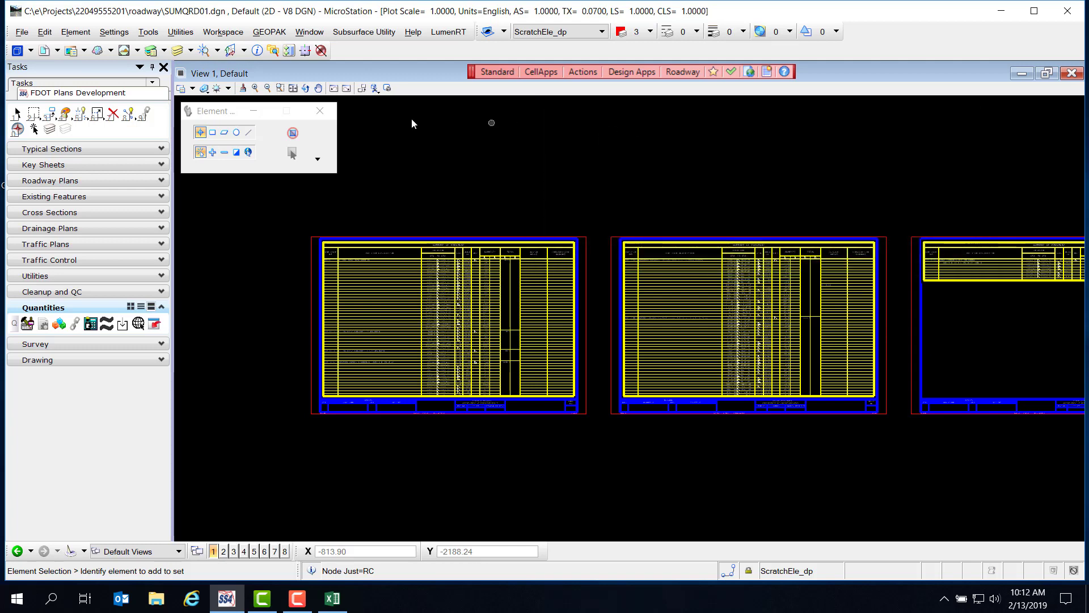
left_click(280, 88)
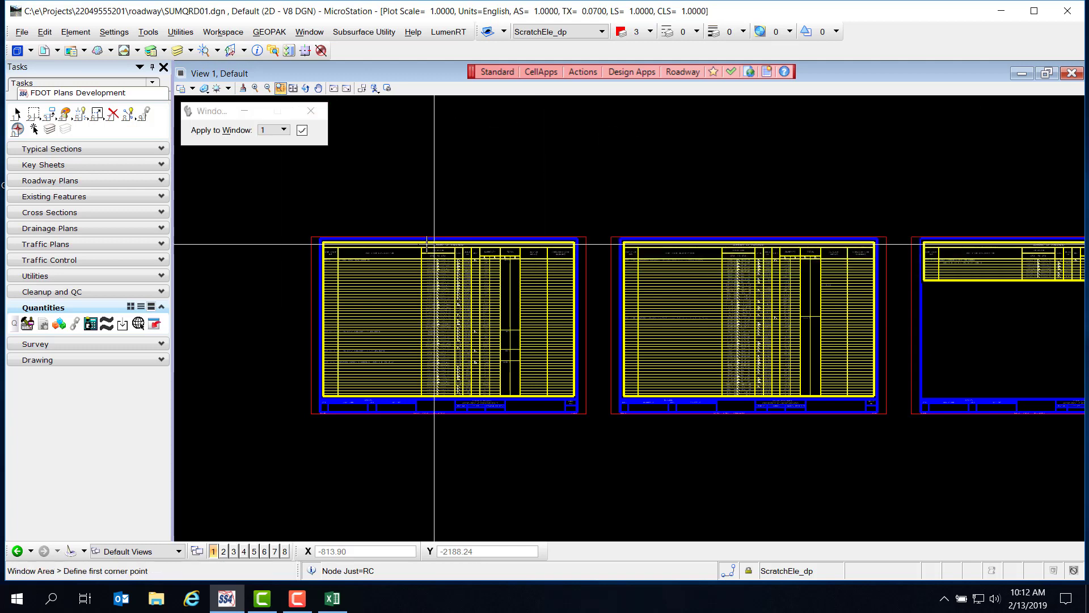
left_click(322, 243)
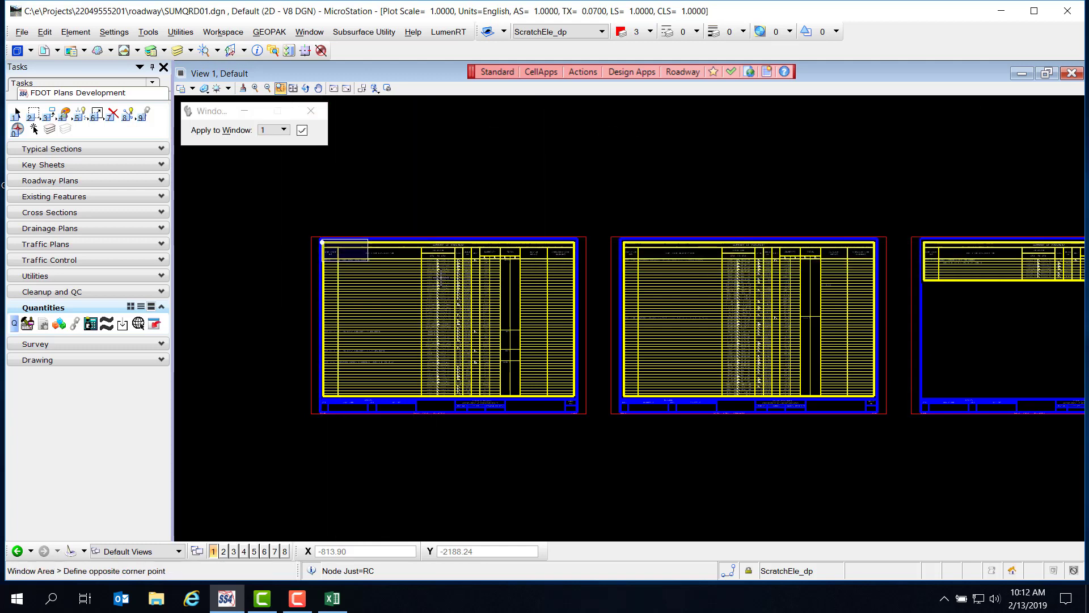
left_click(581, 372)
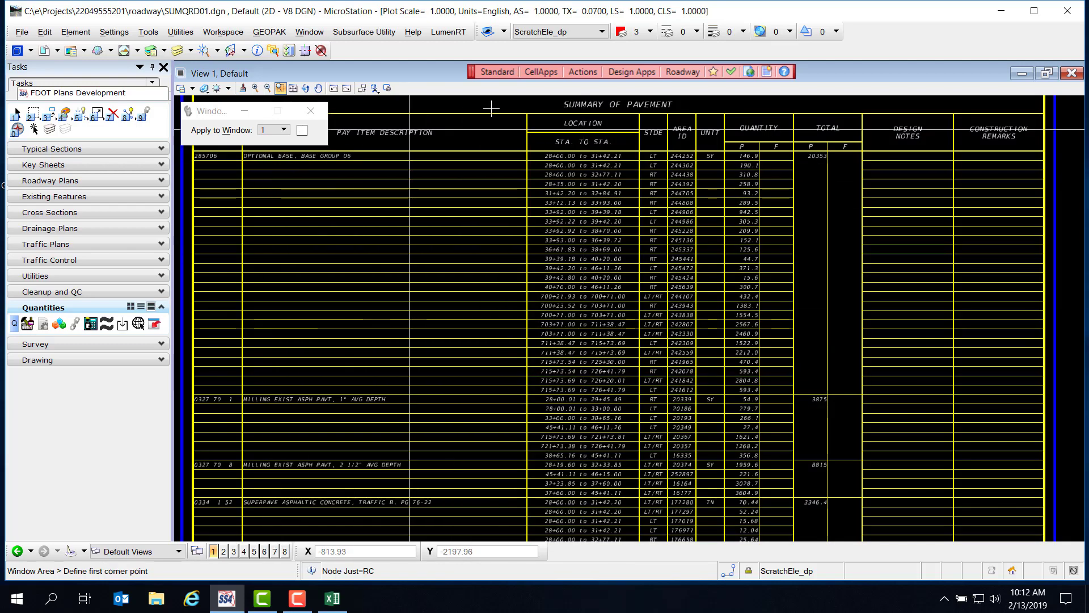
right_click(493, 177)
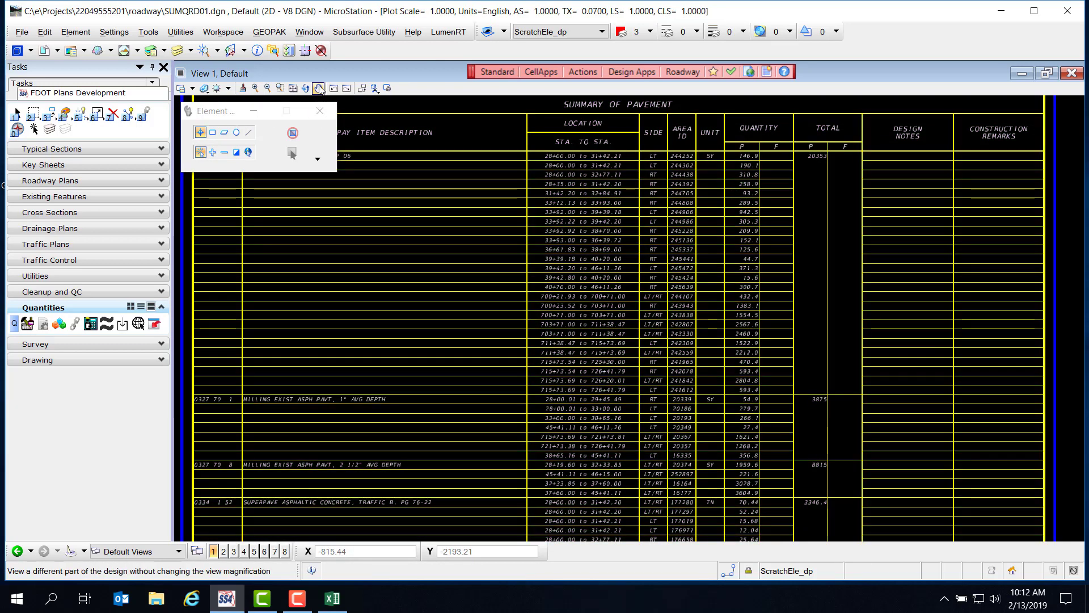
left_click(319, 89)
left_click_drag(420, 376, 420, 304)
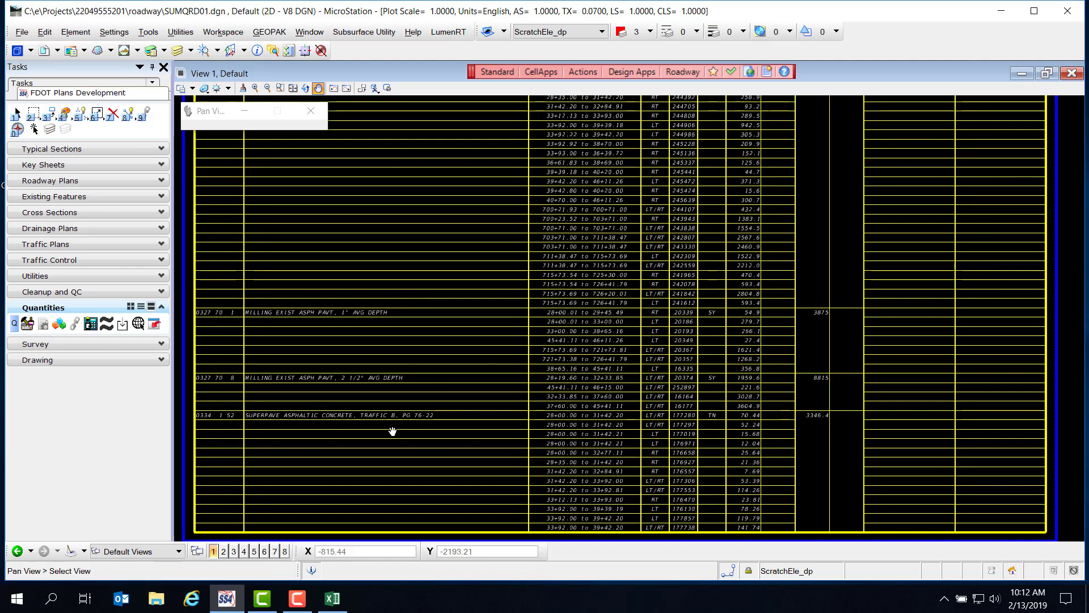
left_click_drag(699, 313, 530, 447)
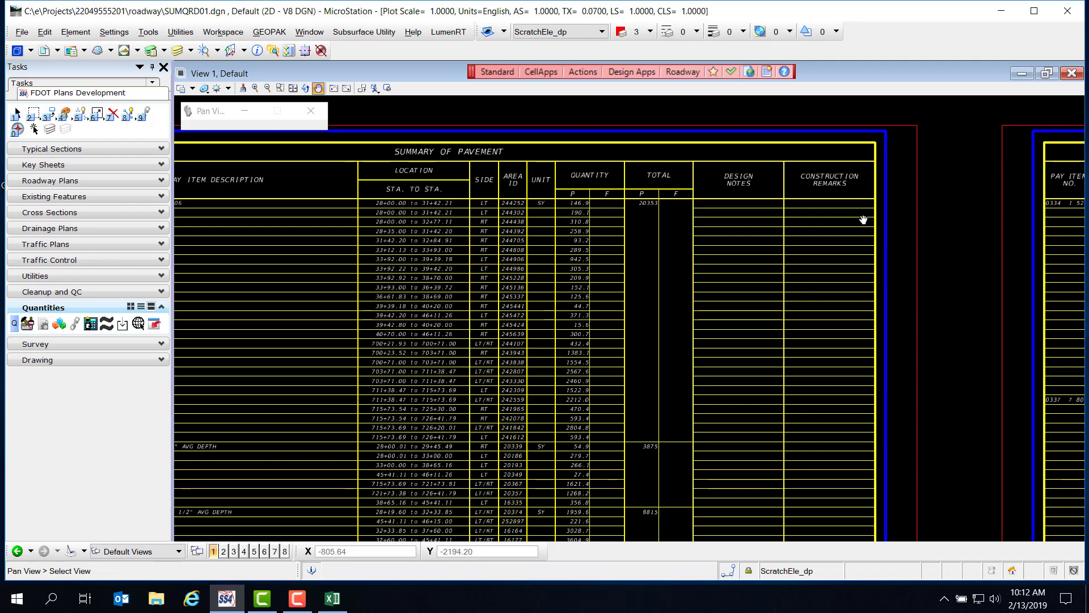
mouse_move(862, 264)
left_mouse_down()
mouse_move(767, 265)
mouse_move(907, 275)
mouse_move(552, 284)
mouse_move(934, 275)
mouse_move(423, 276)
mouse_move(737, 294)
mouse_move(650, 259)
left_mouse_up()
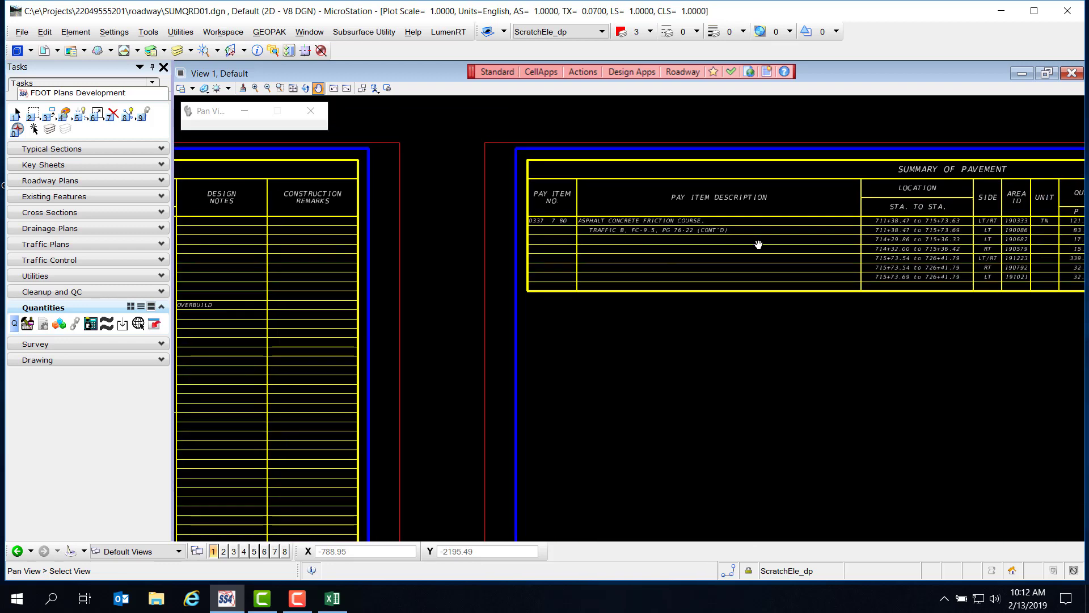
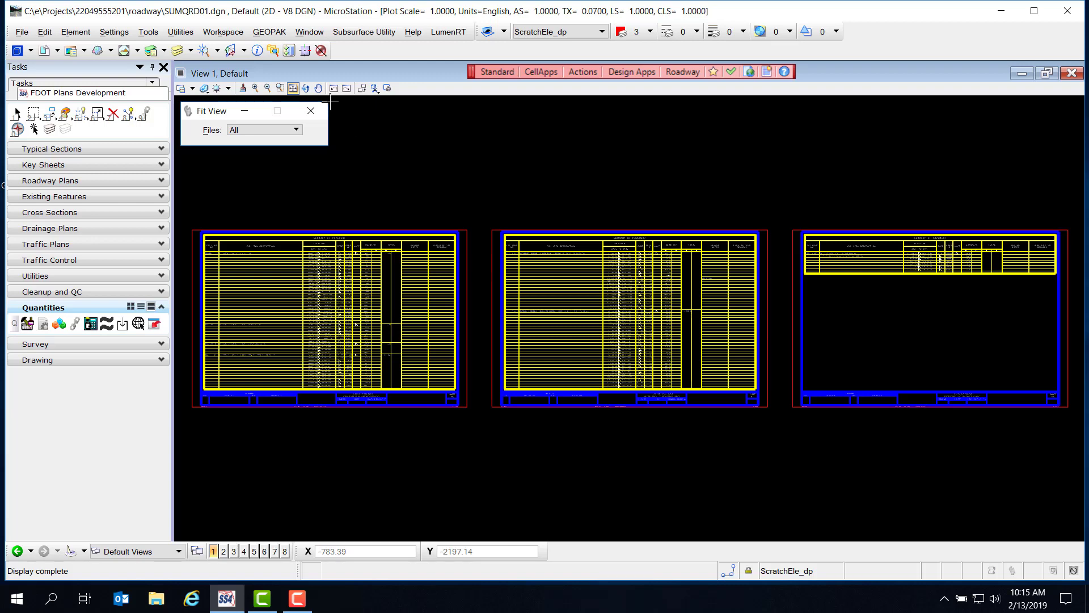
Place a blank plan sheet cell (shplan) above the middle pavement summary sheet
left_click(319, 88)
mouse_move(451, 154)
left_mouse_down()
mouse_move(468, 239)
mouse_move(454, 260)
left_mouse_up()
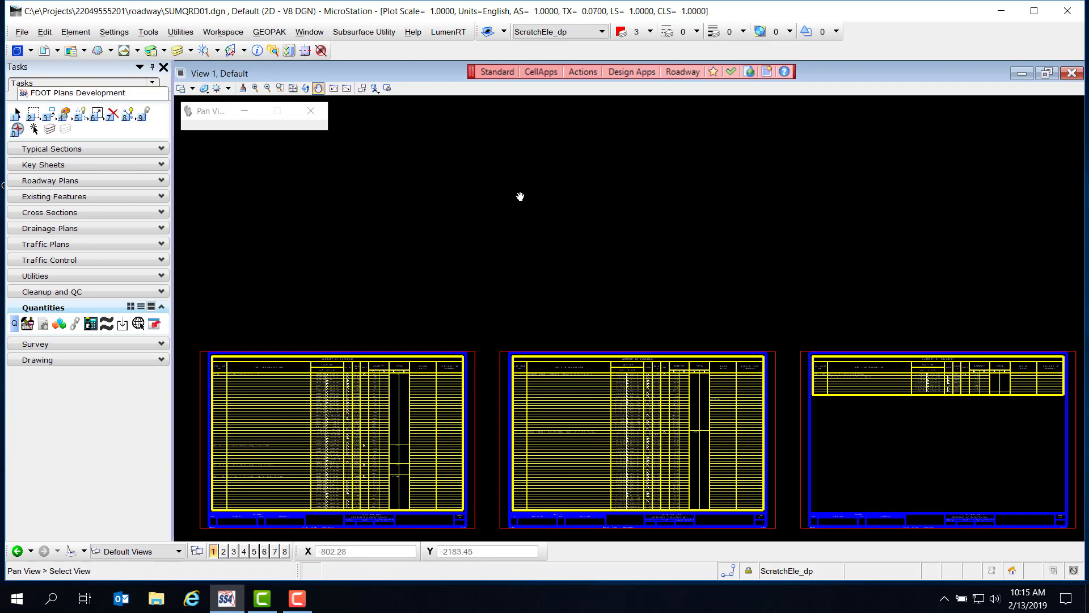
key("Escape")
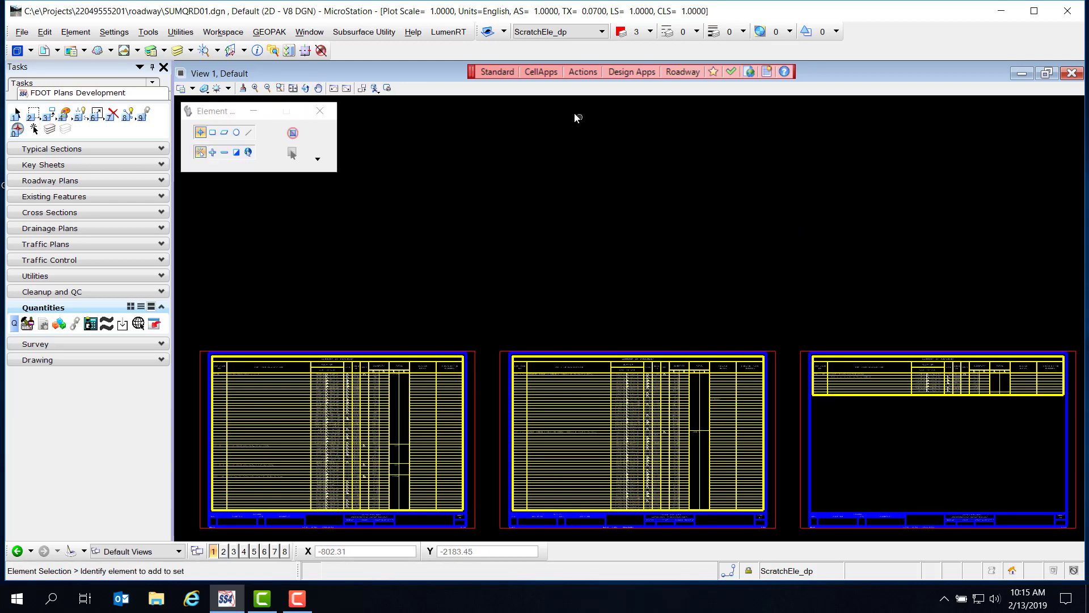
left_click(588, 72)
mouse_move(612, 186)
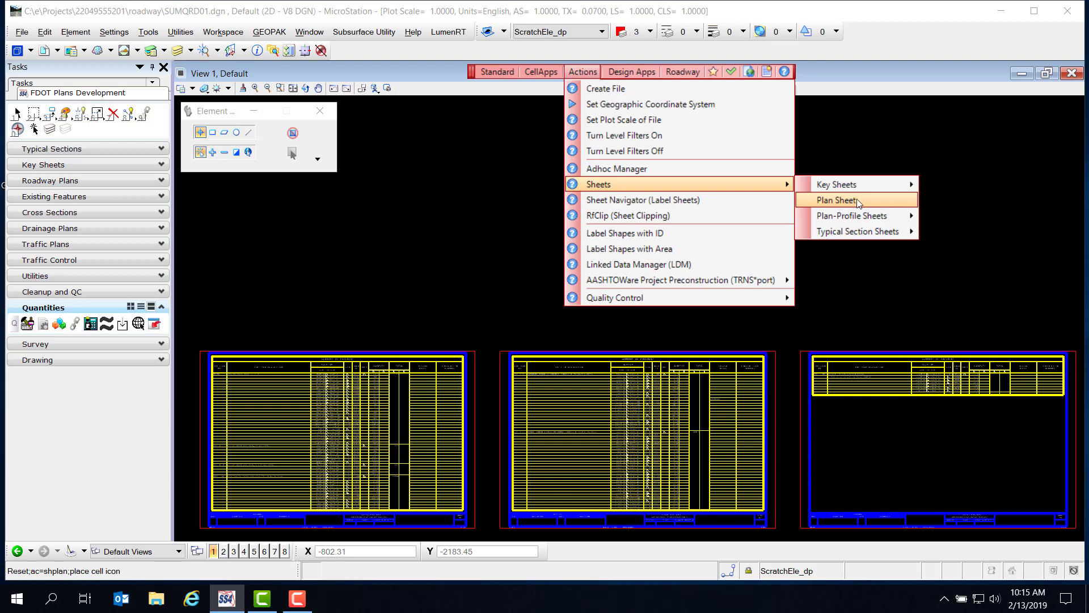
left_click(839, 201)
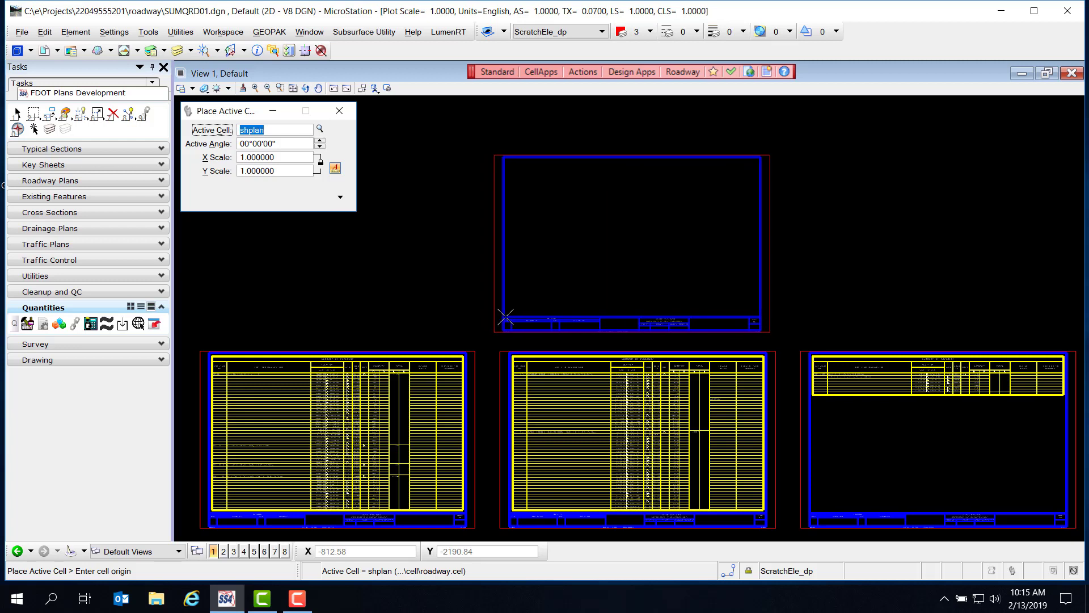
left_click(507, 312)
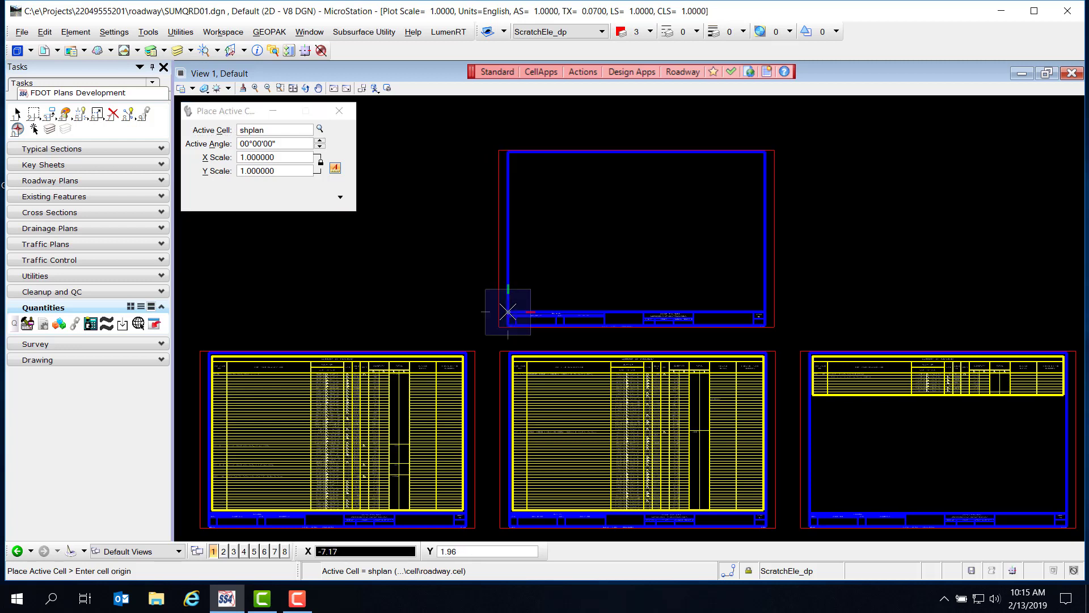
key("Escape")
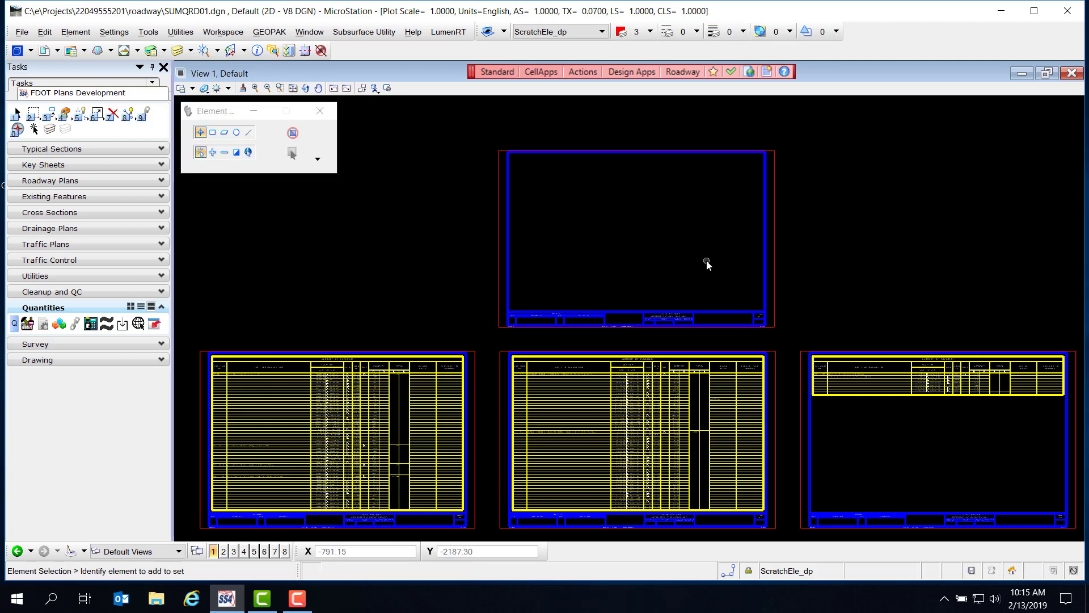
Open the Linked Data Manager and start a new link whose source file is created from an FDOT template
right_click(609, 126)
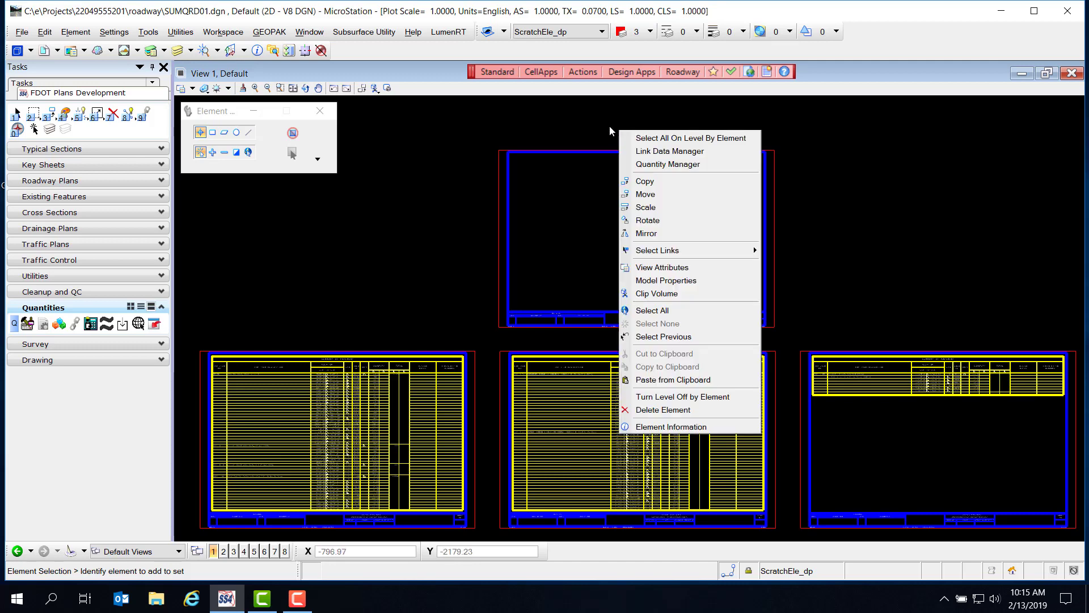
left_click(693, 151)
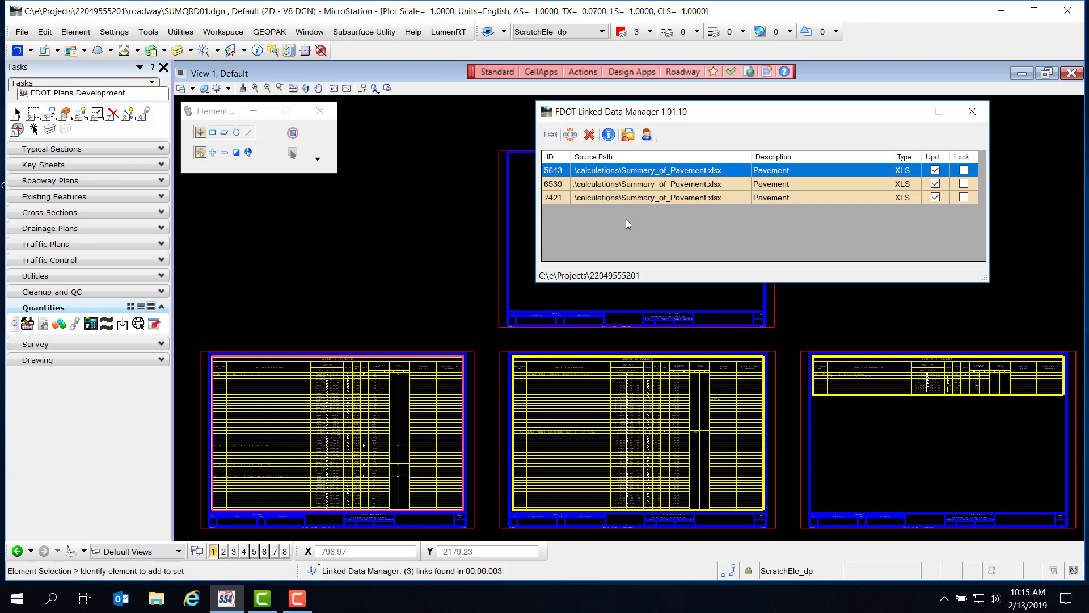
left_click(551, 136)
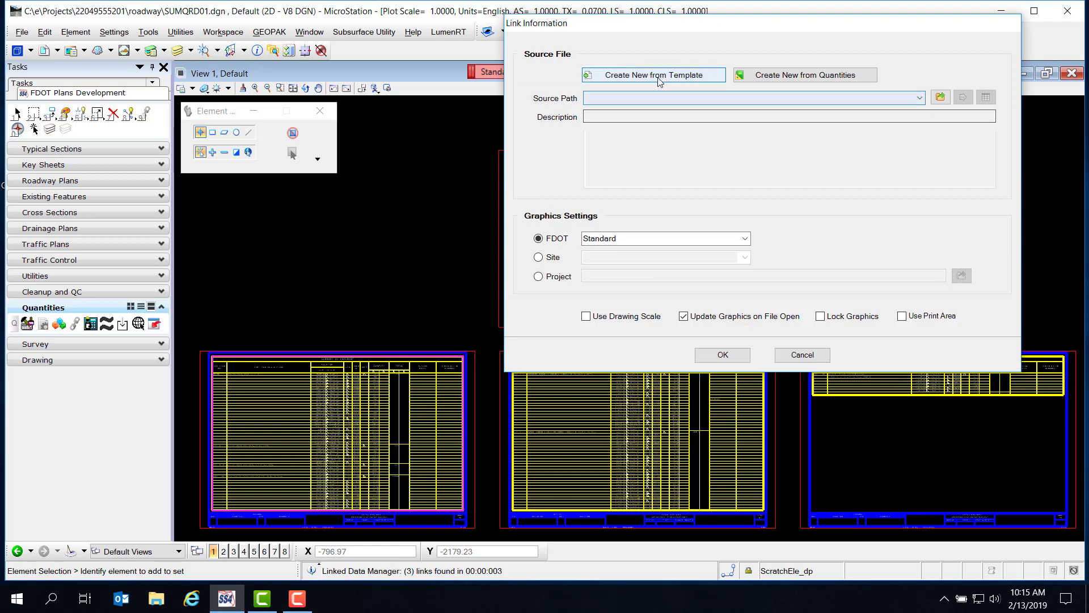
left_click(712, 80)
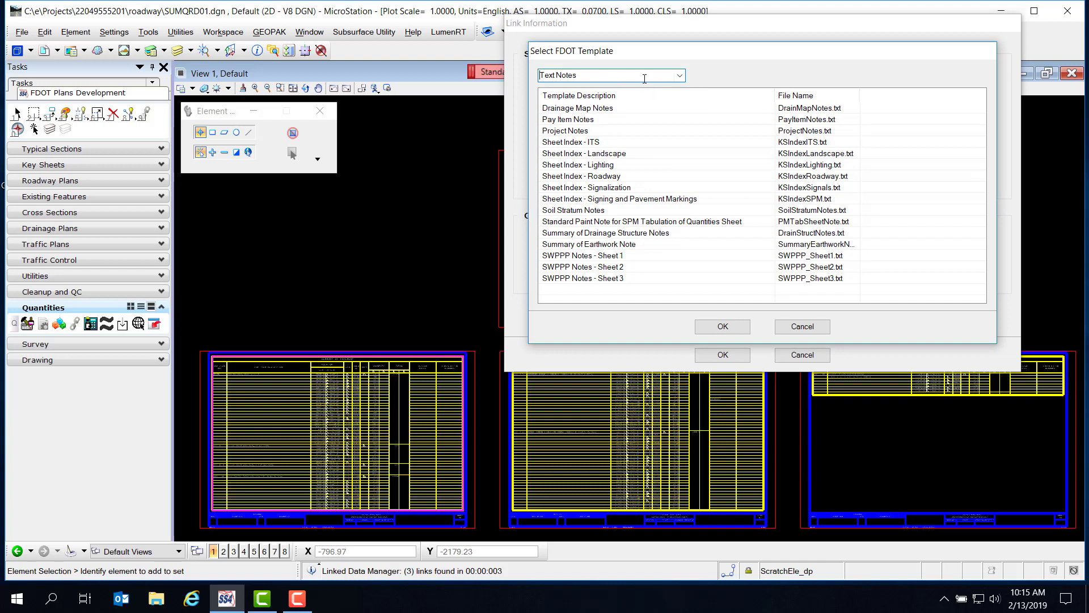
Choose the Summary of Lump Sum Items template from Computation Summary Boxes and save it as Summary_of_Lump_Sum_Items.xlsx in the calculations folder
left_click(680, 76)
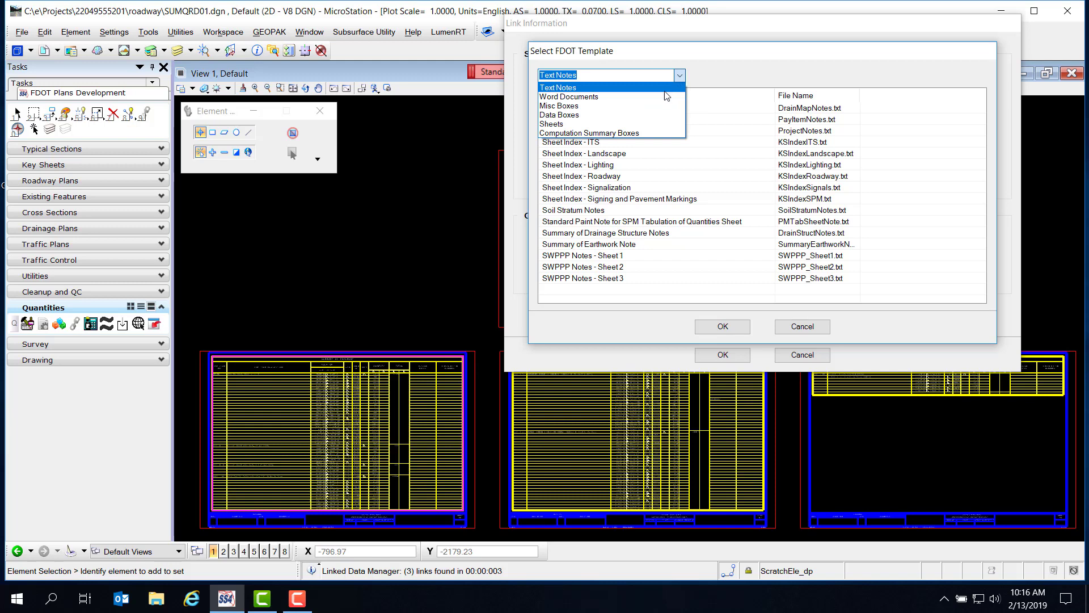
left_click(646, 134)
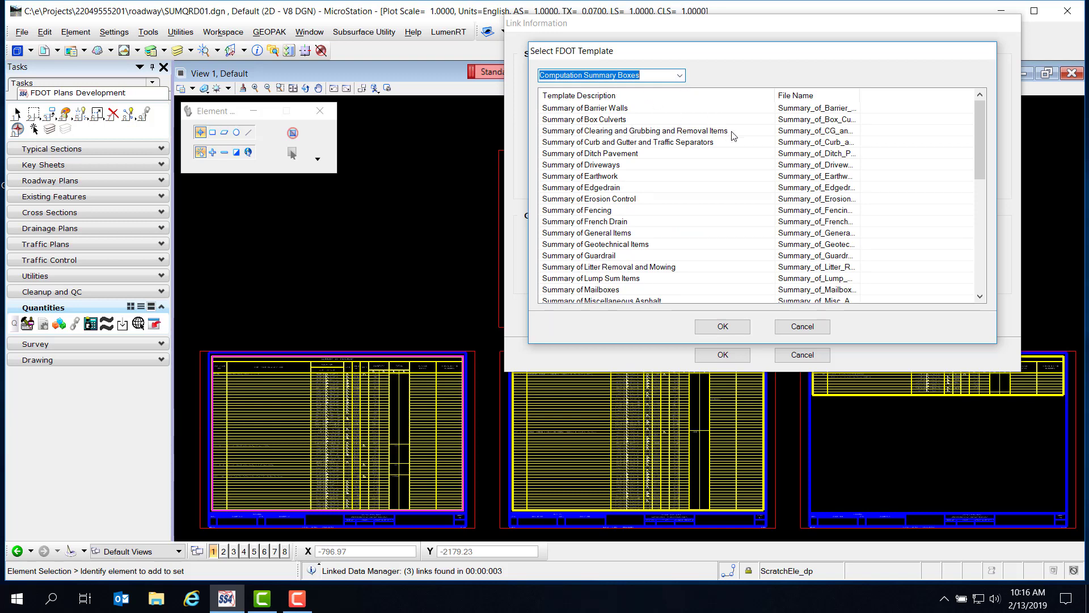
left_click(627, 281)
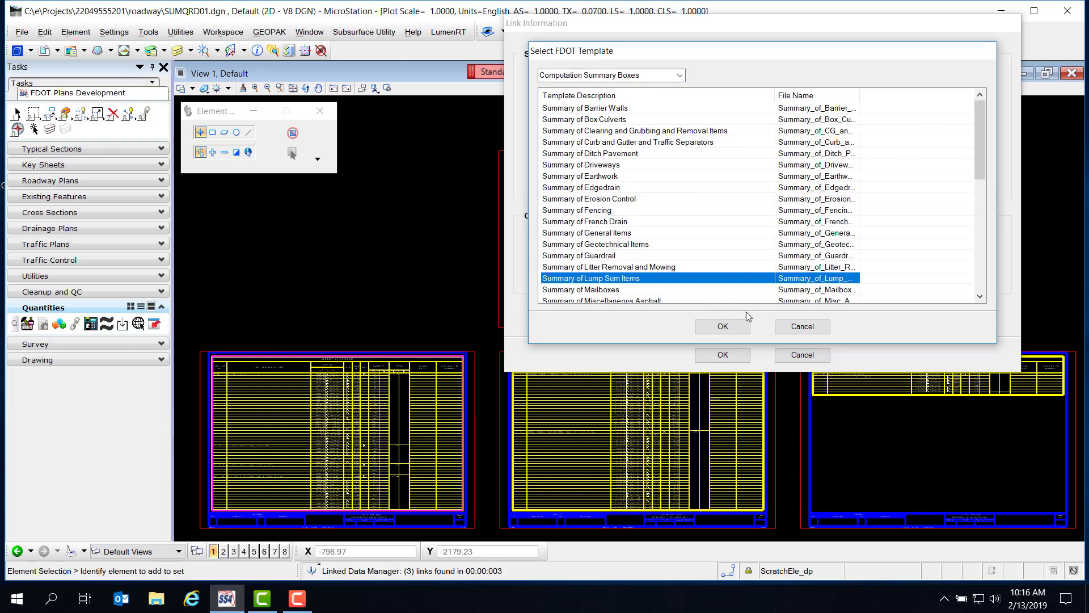
left_click(725, 328)
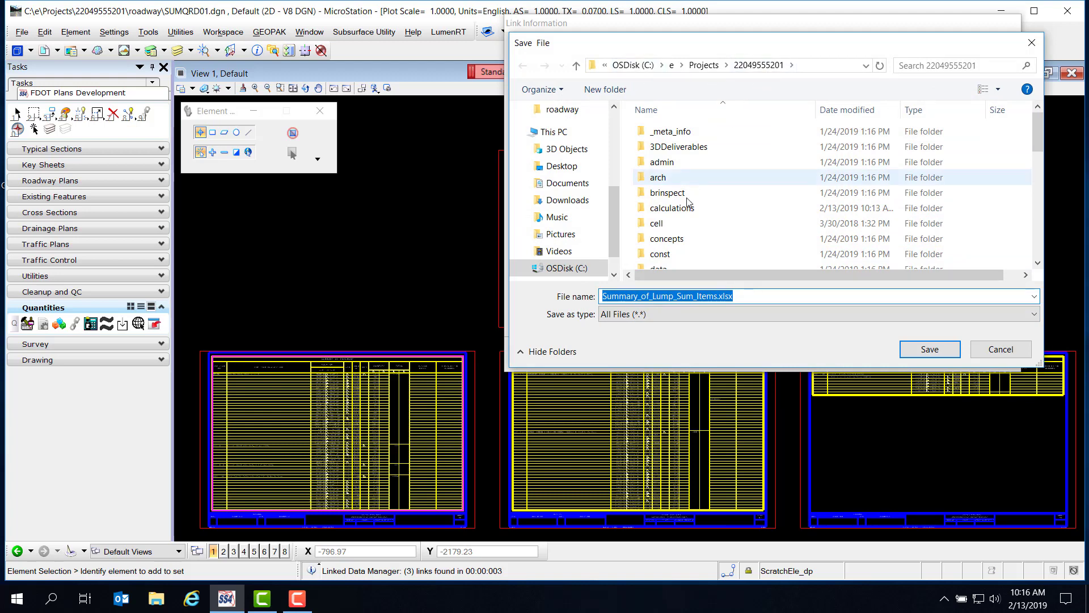
double_click(682, 209)
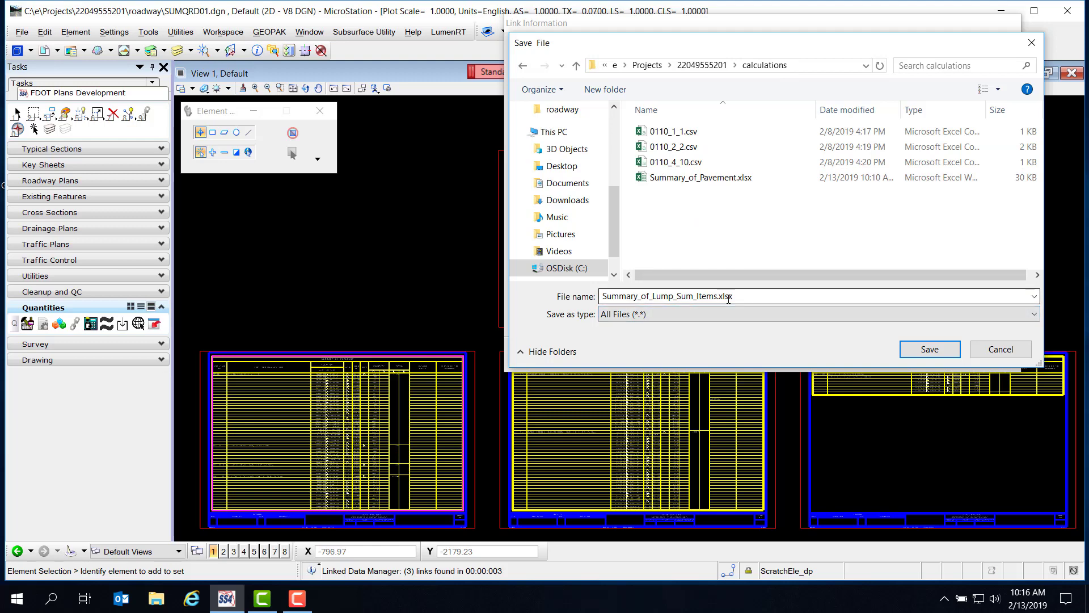
left_click(932, 350)
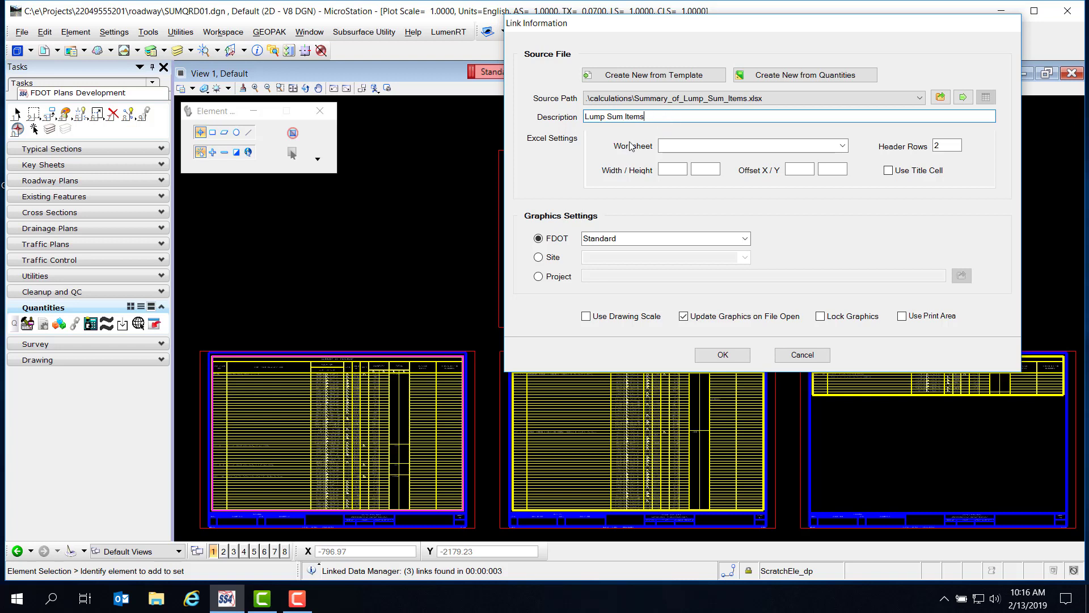
Link the Box1 worksheet with the description Lump Sum Items and place its table near the upper edge of the blank sheet
left_click(843, 146)
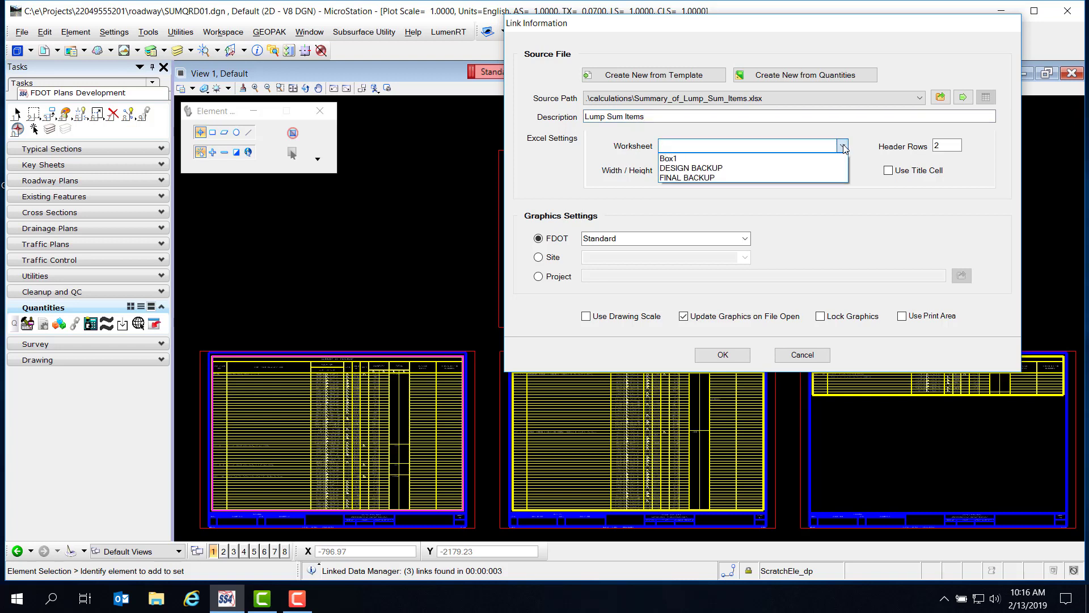
left_click(679, 161)
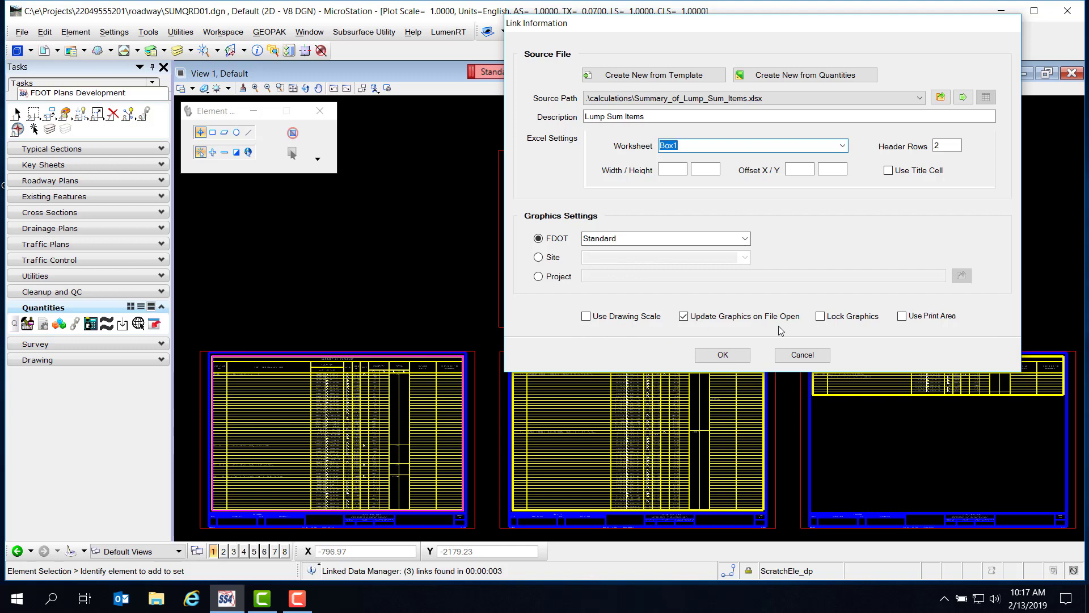
left_click(723, 356)
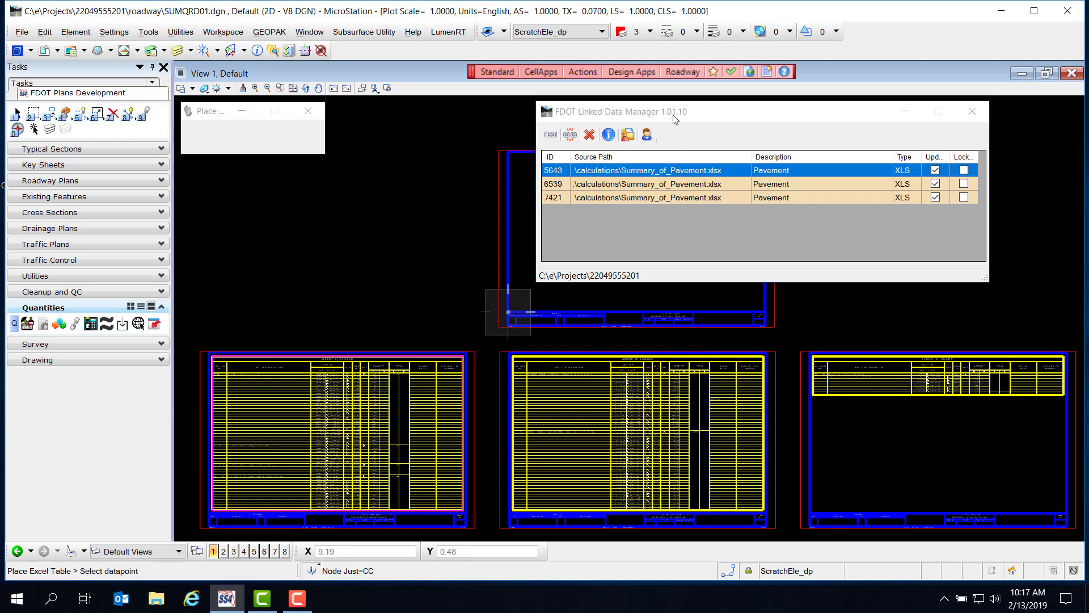
left_click_drag(675, 118, 691, 387)
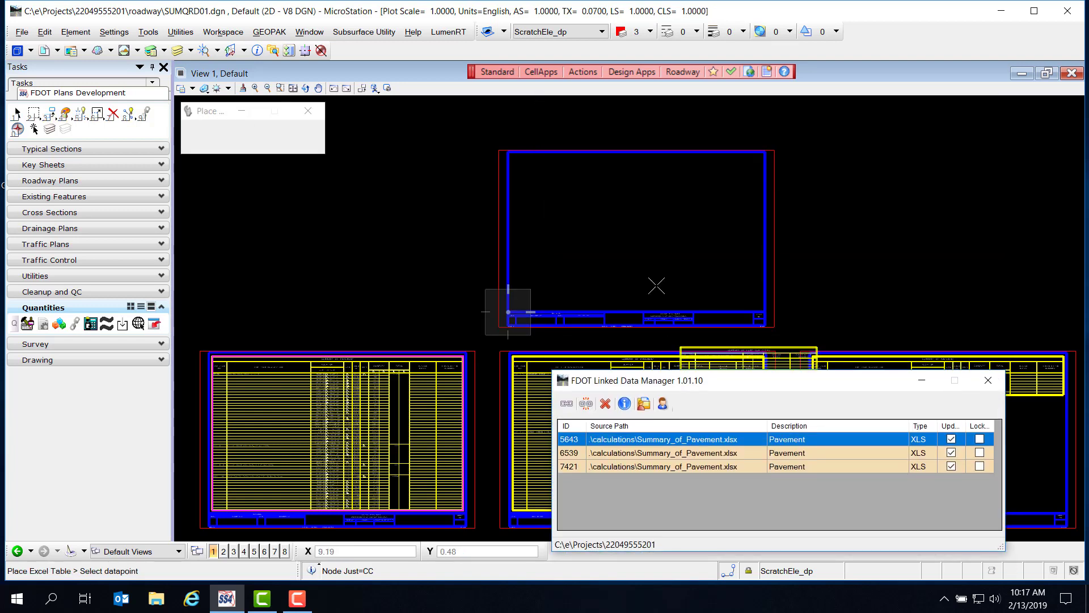
left_click(569, 161)
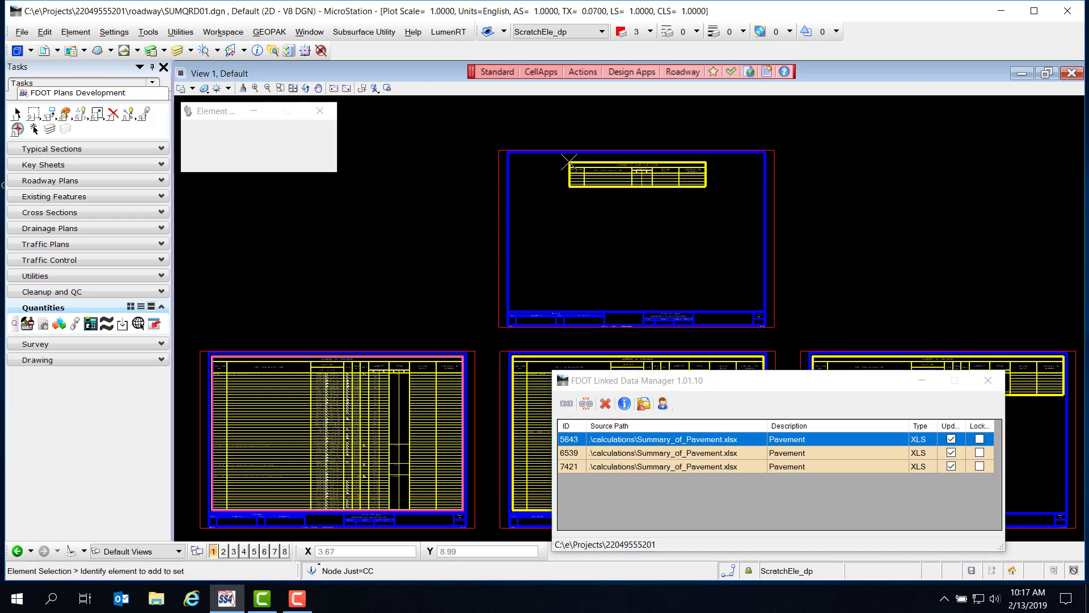
scroll(635, 154, "up", 5)
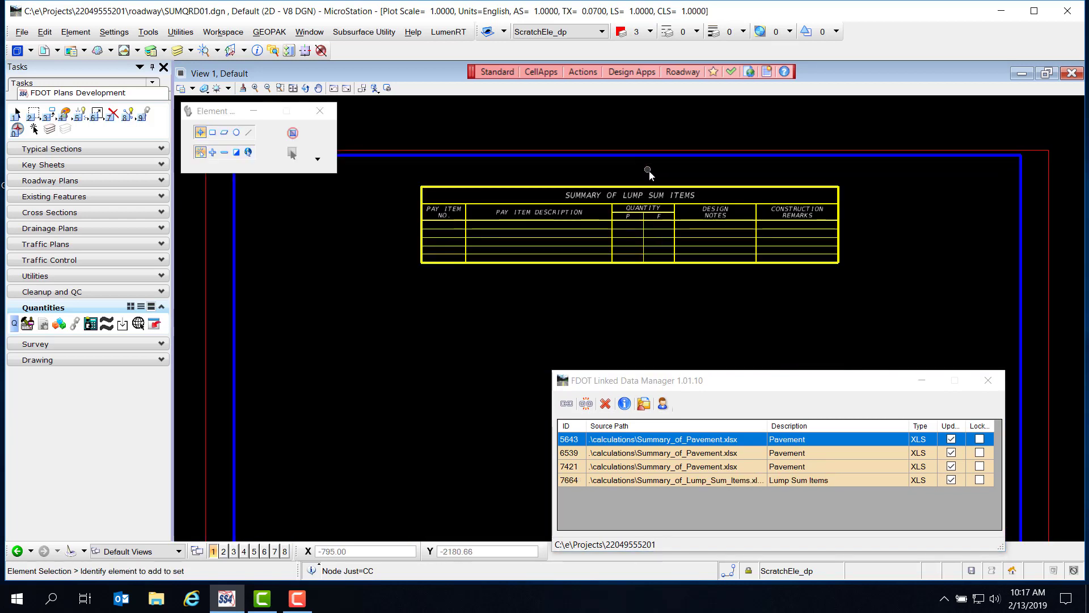
Open the source workbook of the Lump Sum Items link from the Linked Data Manager
left_click_drag(914, 381, 768, 335)
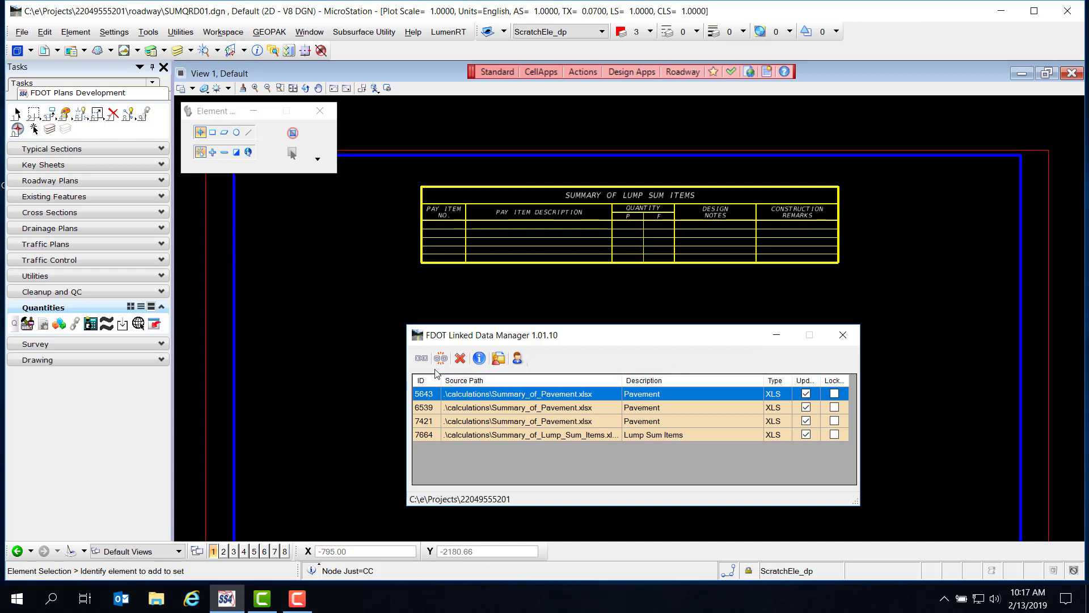
left_click(508, 434)
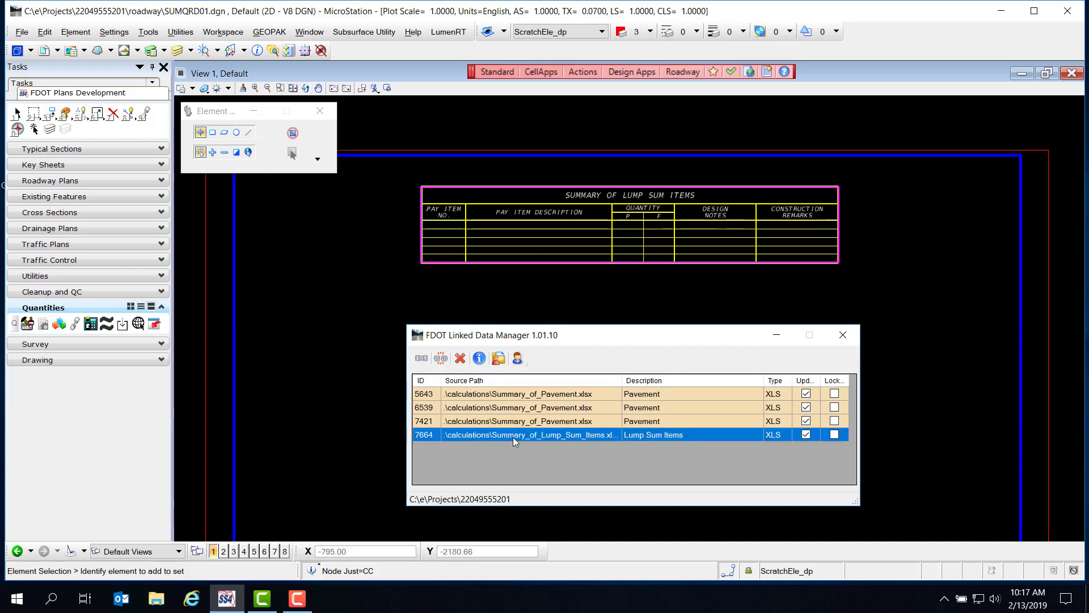
right_click(536, 435)
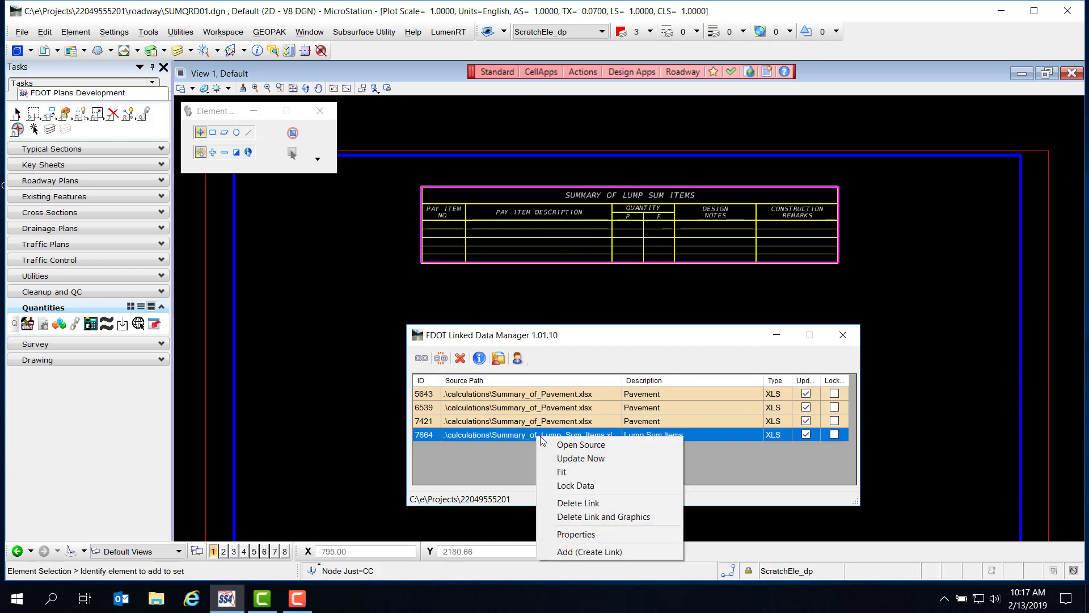
left_click(608, 444)
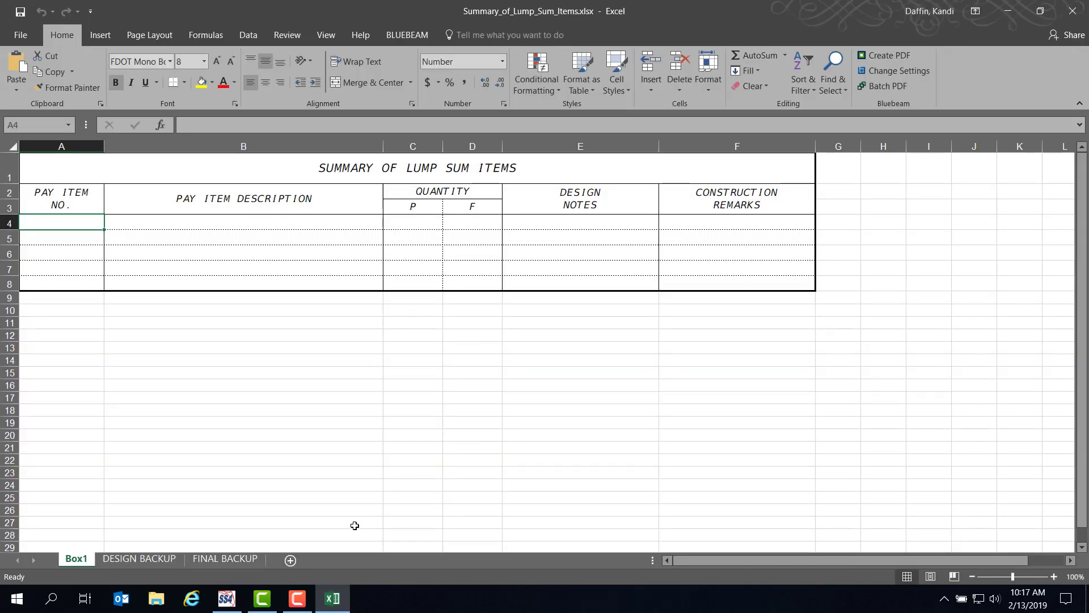
Switch to MicroStation to close the Linked Data Manager, and return to the Summary_of_Lump_Sum_Items workbook in Excel
left_click(227, 600)
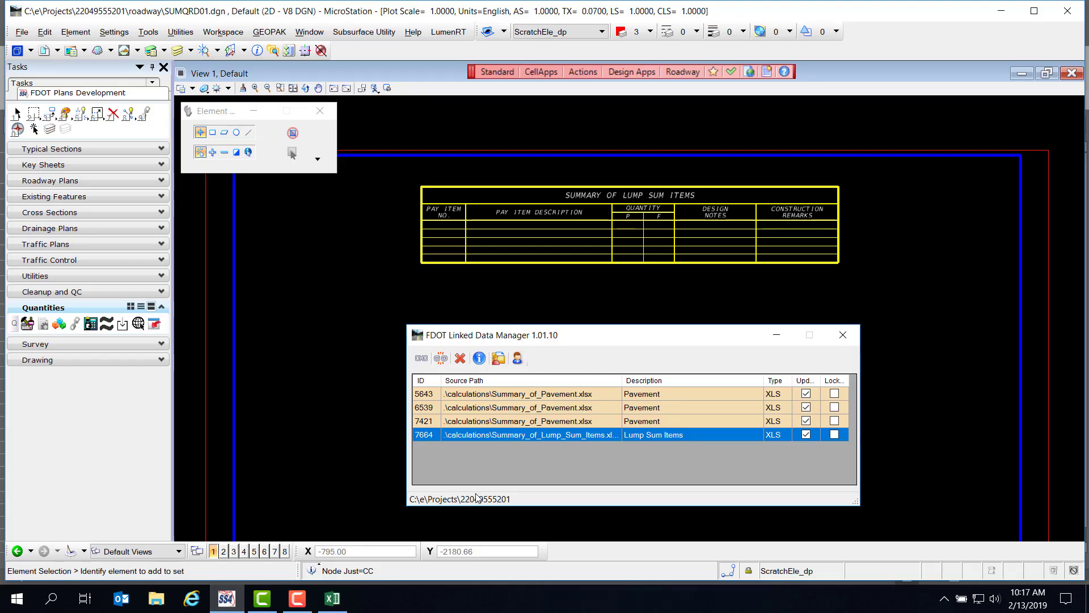
left_click(843, 336)
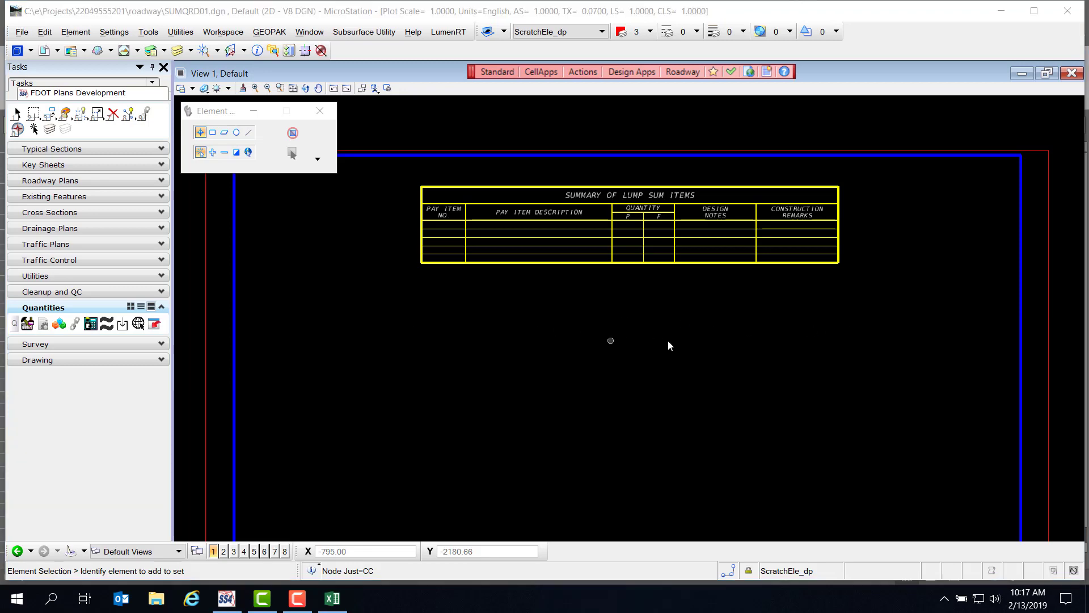
left_click(332, 598)
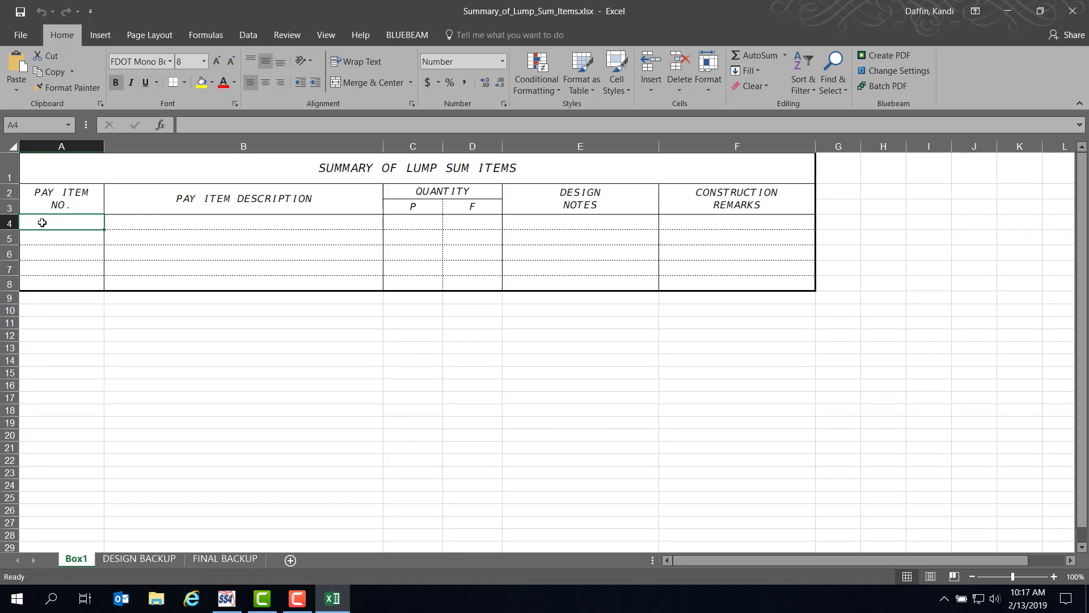
Enter pay item number 0101 in cell A4 of the Box1 worksheet
type("01")
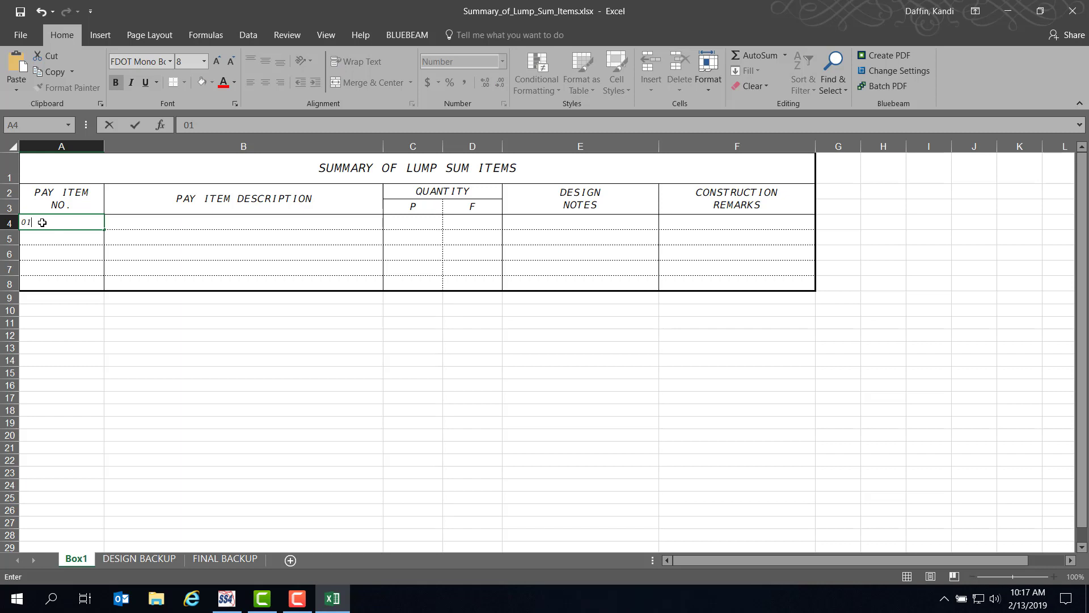
type("01")
left_click(173, 221)
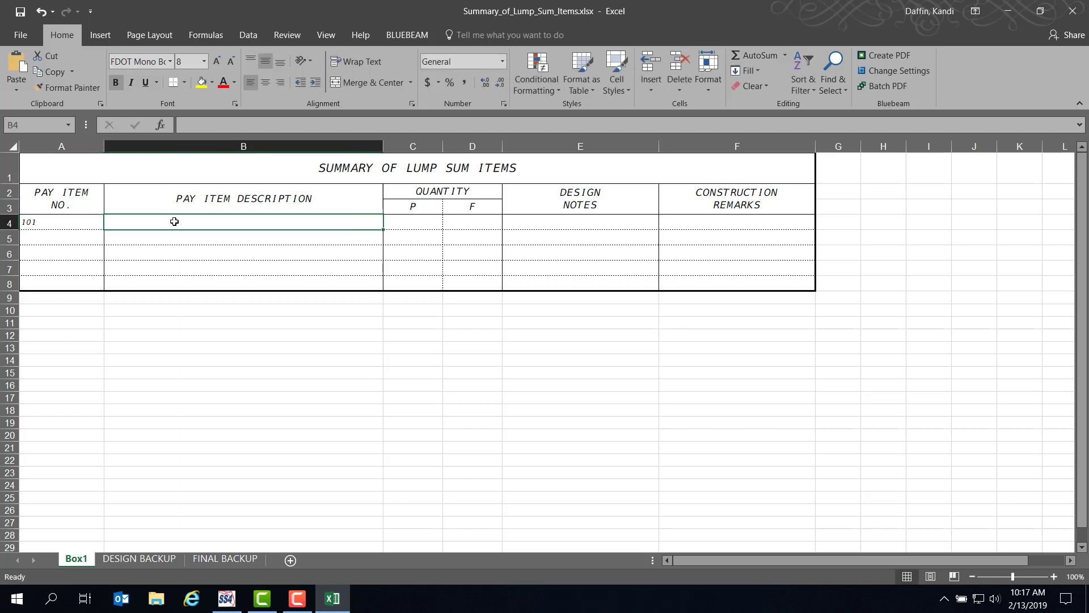
Format cell A4 as Text and restore the leading zero so the pay item number reads 0101
left_click(44, 222)
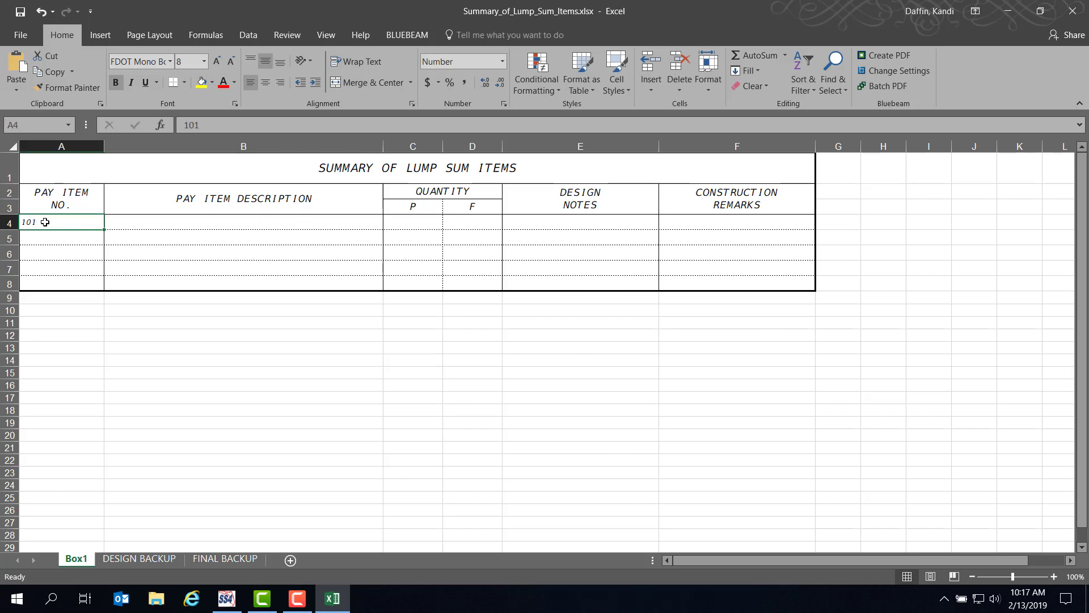
right_click(54, 222)
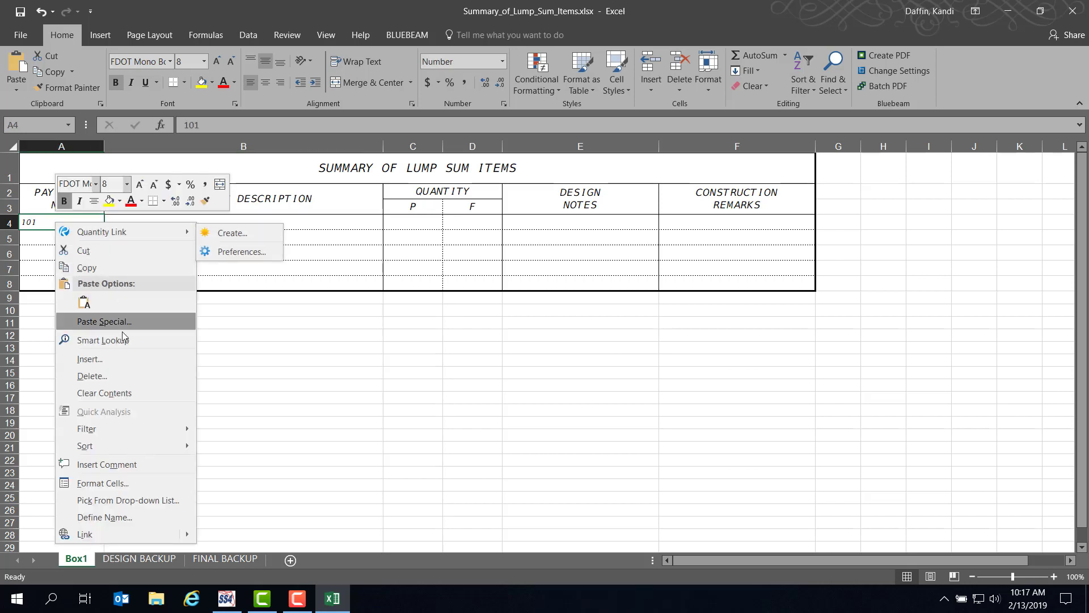
left_click(122, 484)
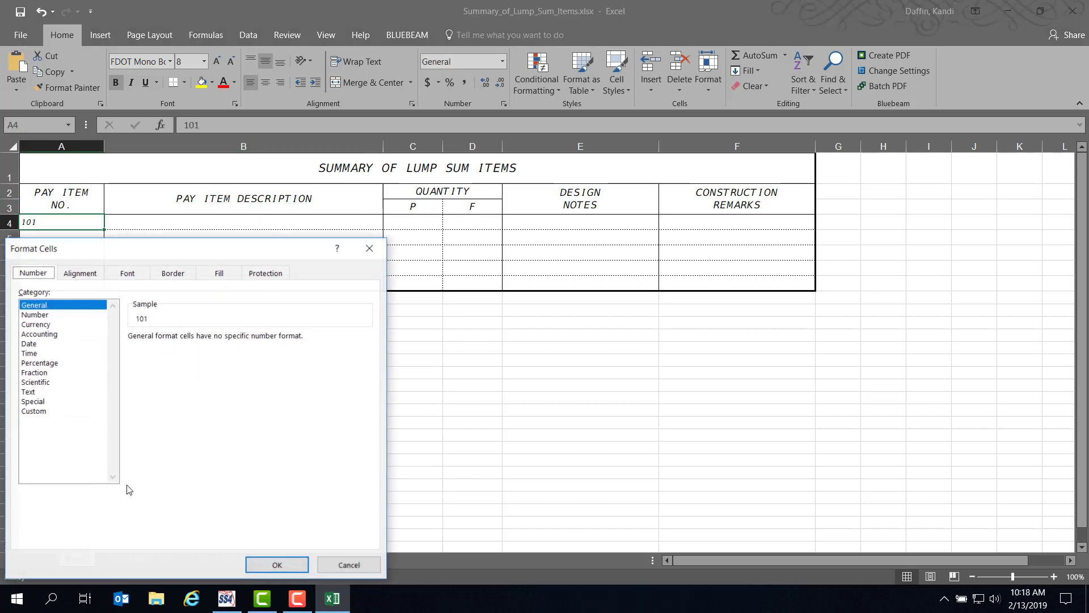
left_click(47, 392)
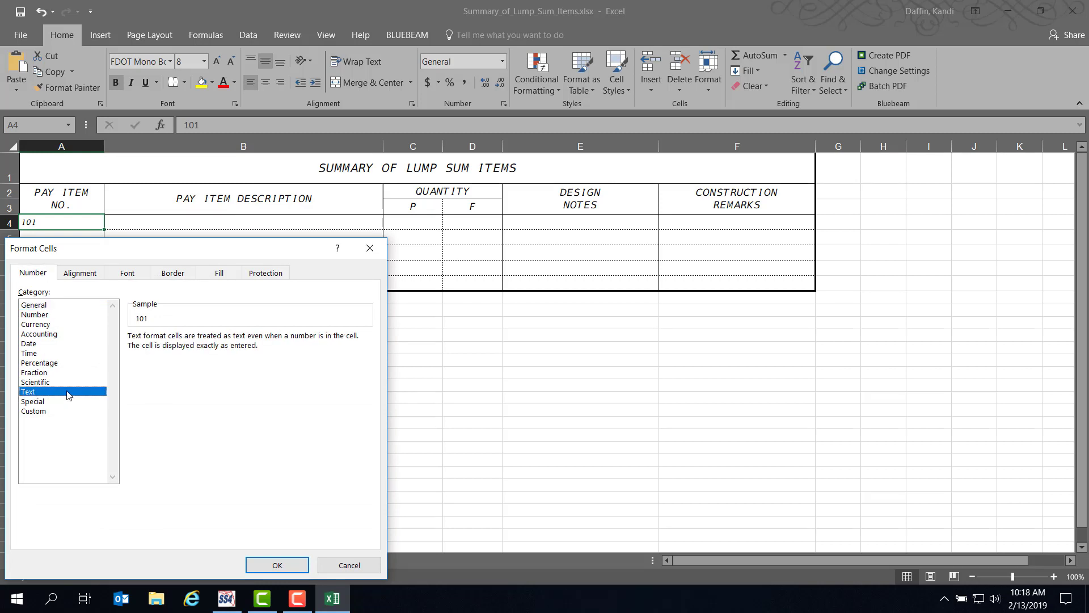
left_click(277, 565)
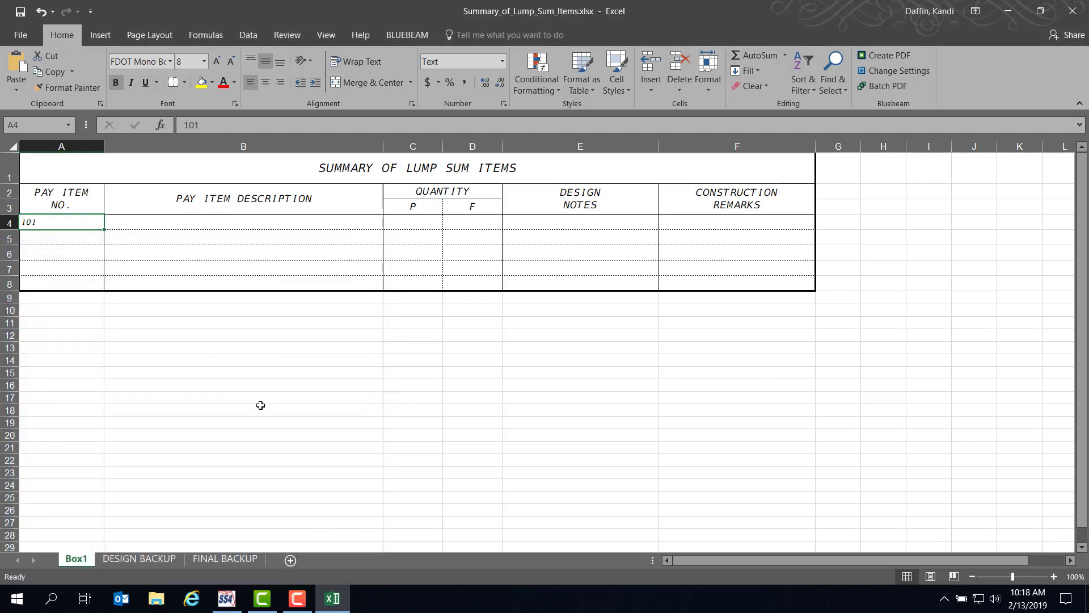
left_click(186, 126)
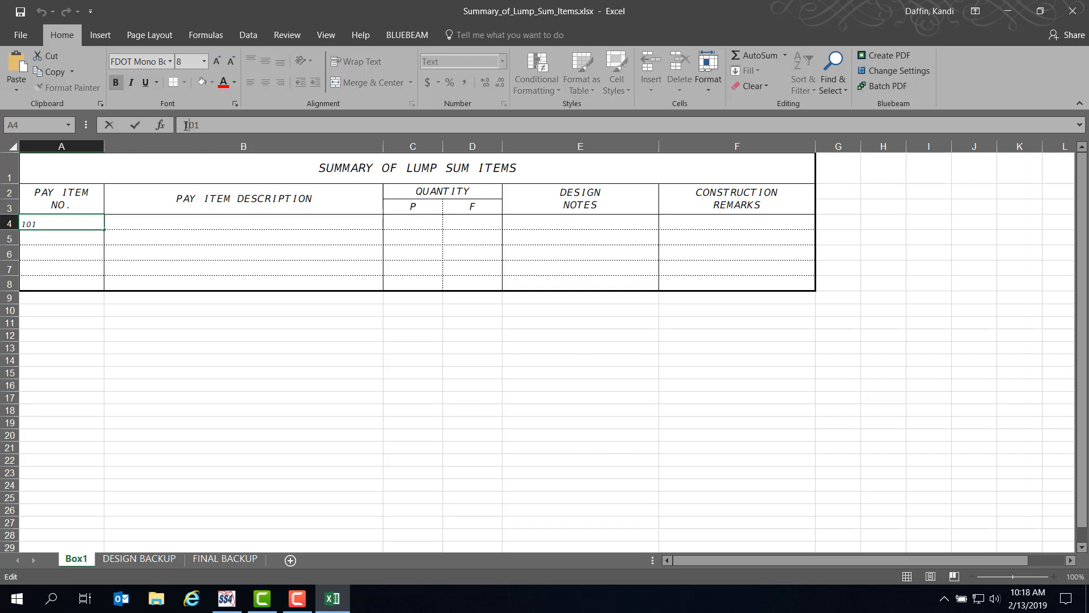
type("0")
key("Return")
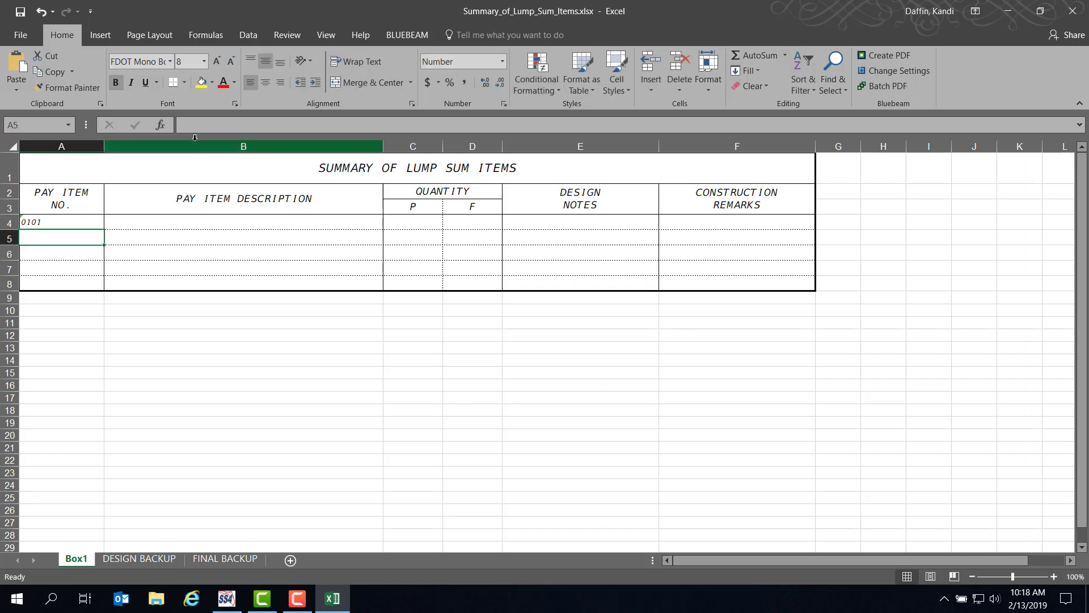
Complete row 4 with the description MOBILIZATION and a P quantity of 1, and save and close the workbook
left_click(127, 221)
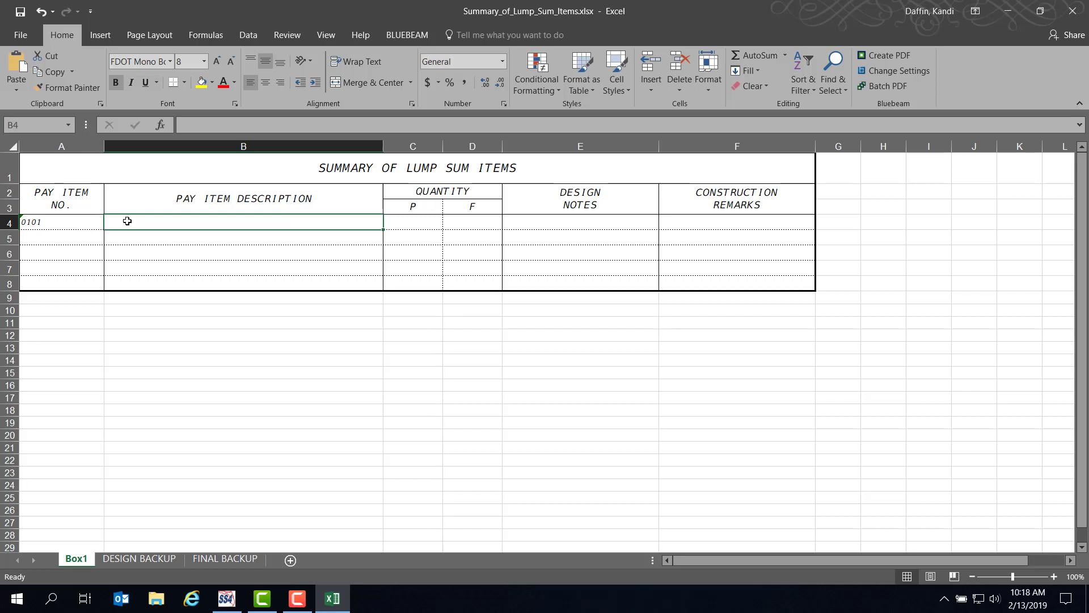
type("MO")
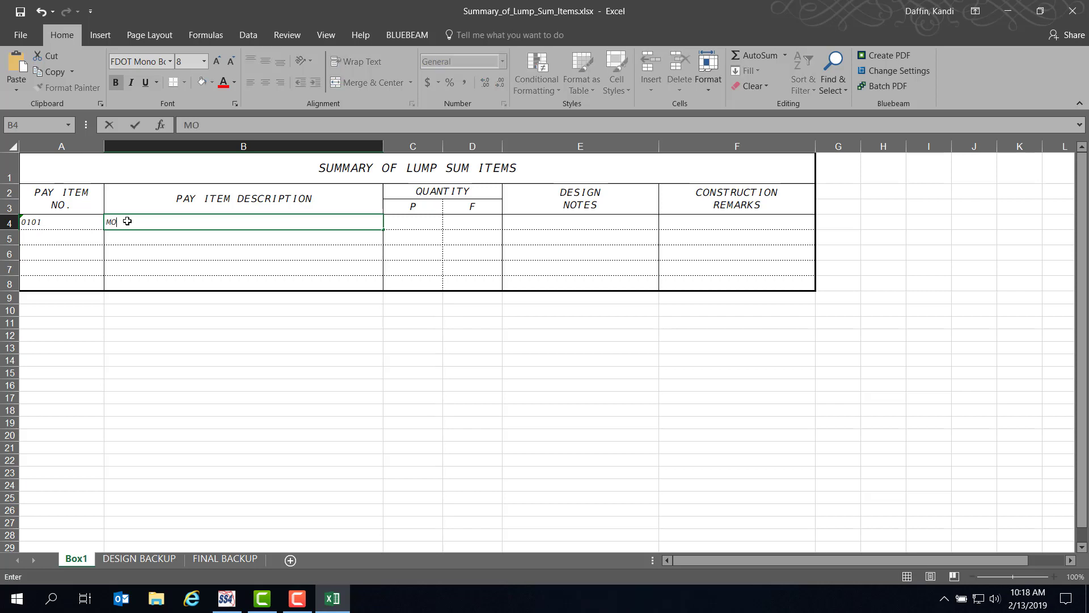
type("BILIZATION")
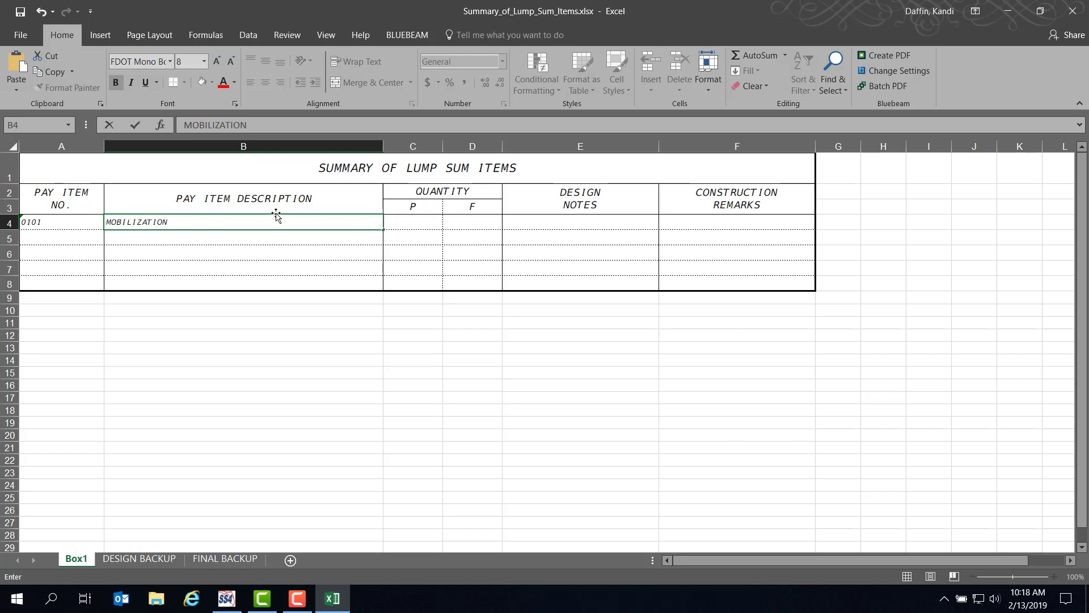
left_click(432, 223)
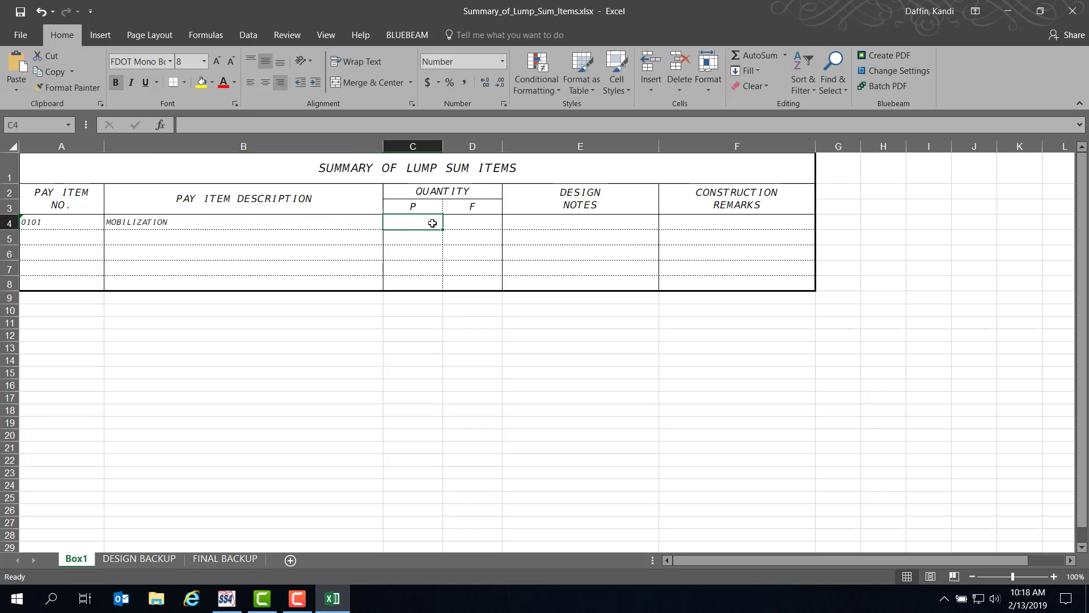
type("1")
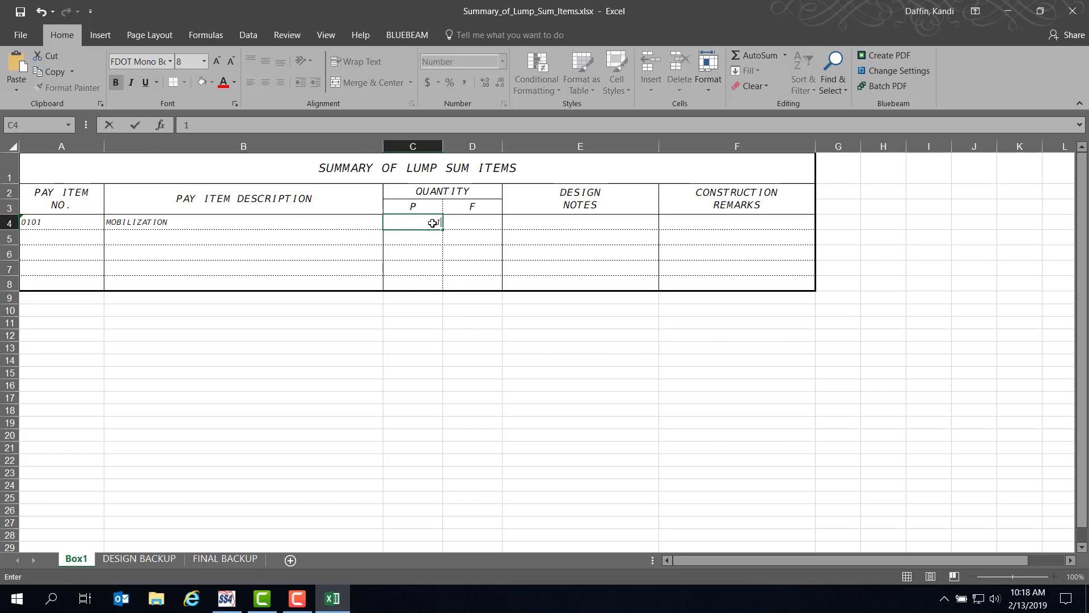
left_click(492, 223)
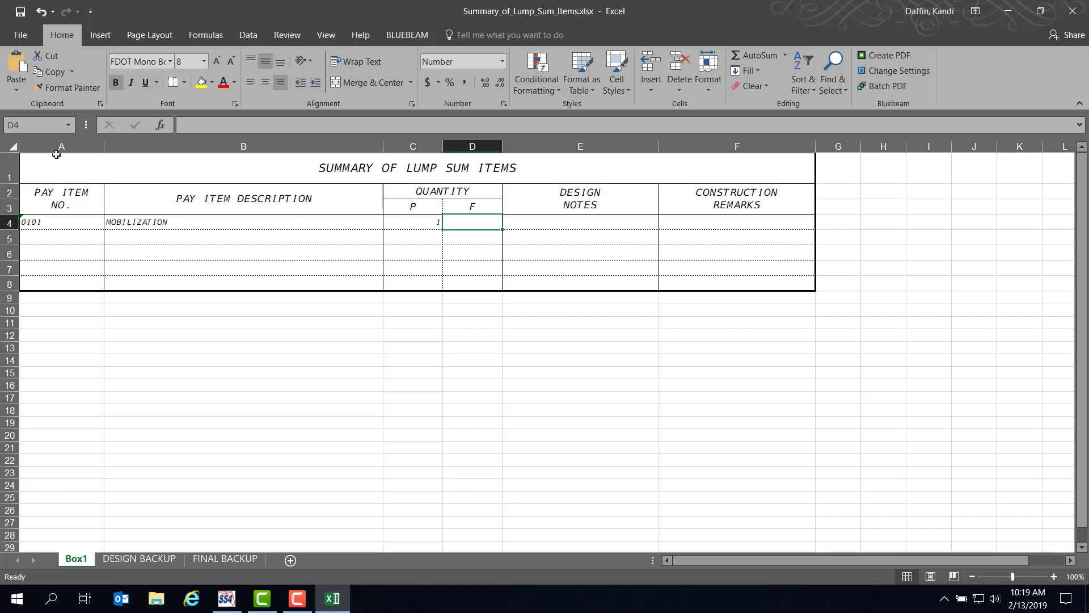
left_click(22, 16)
left_click(1076, 15)
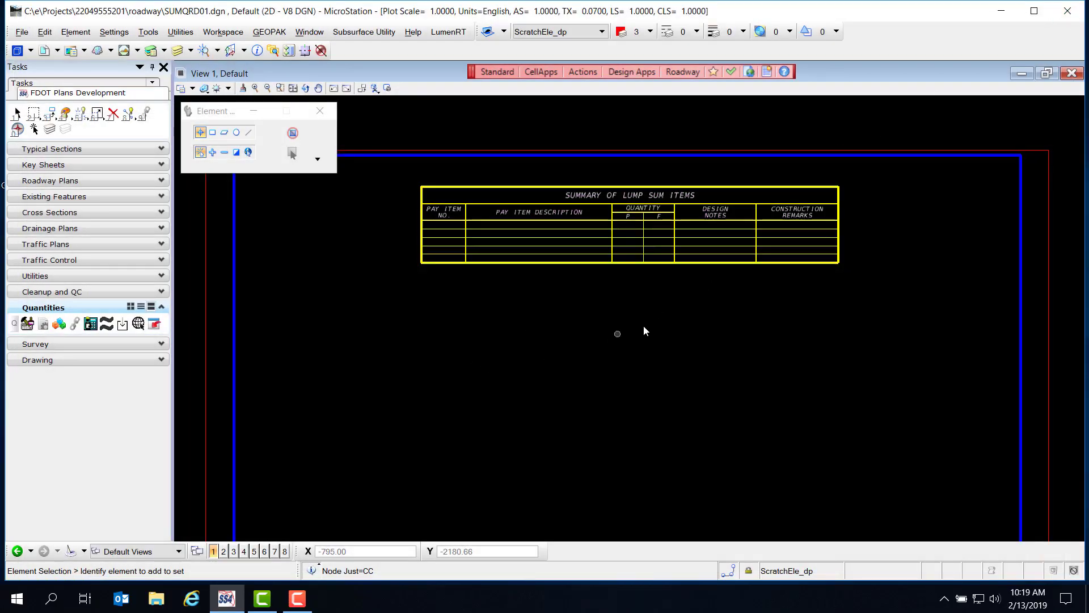
Open the Linked Data Manager in MicroStation and update the Lump Sum Items link so the sheet table shows the edited data
left_click(583, 72)
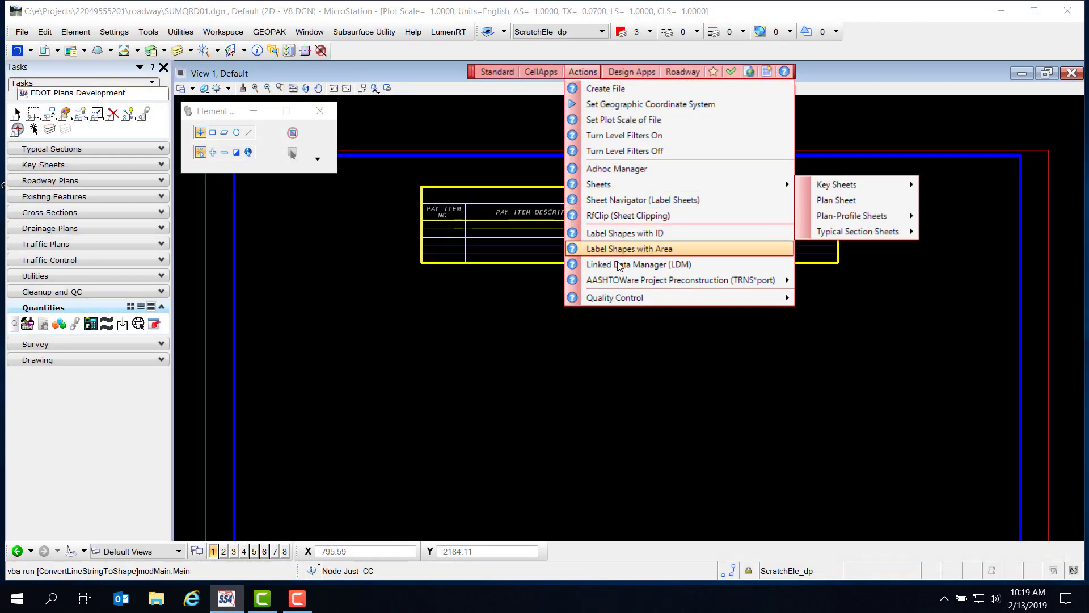
left_click(634, 263)
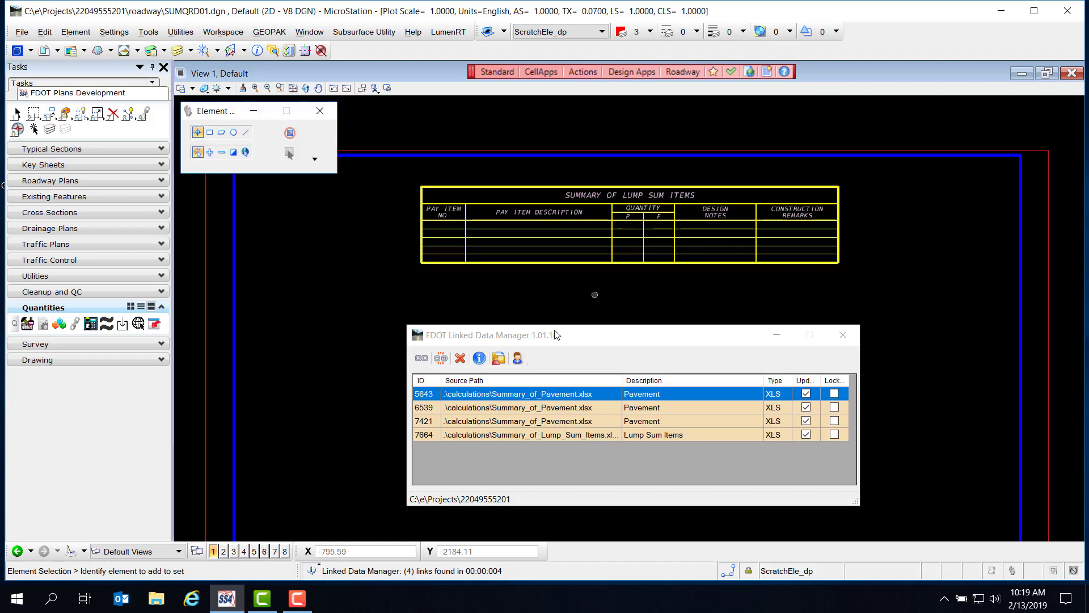
left_click(564, 437)
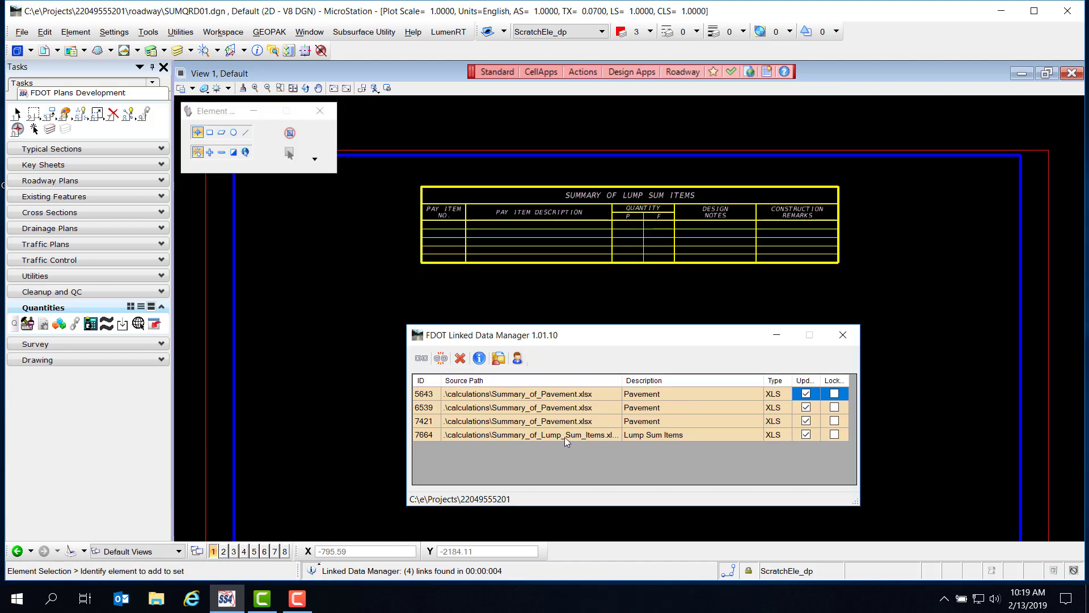
right_click(566, 437)
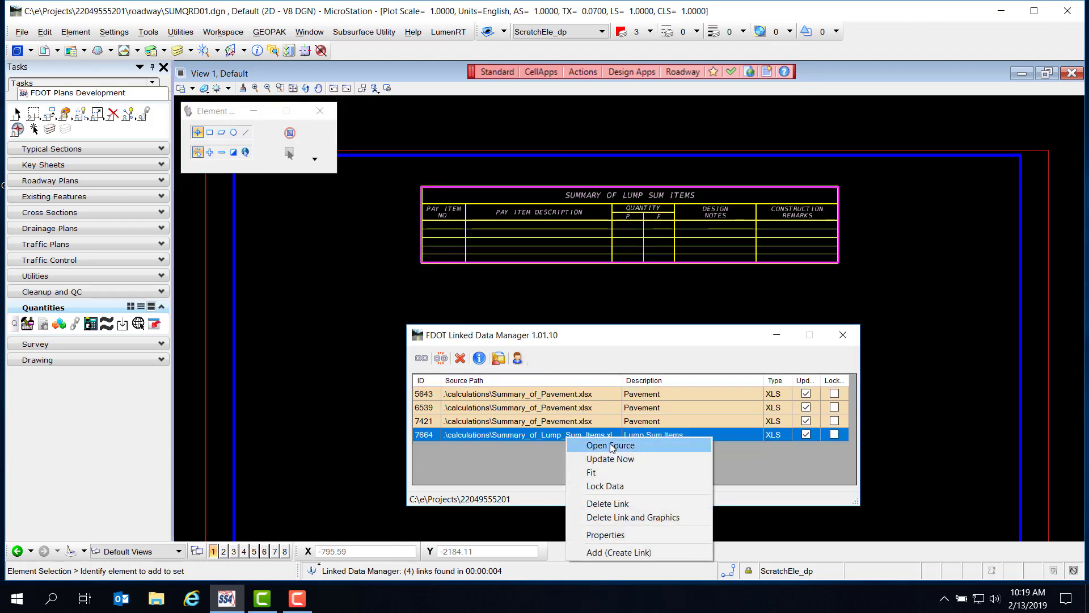
left_click(639, 461)
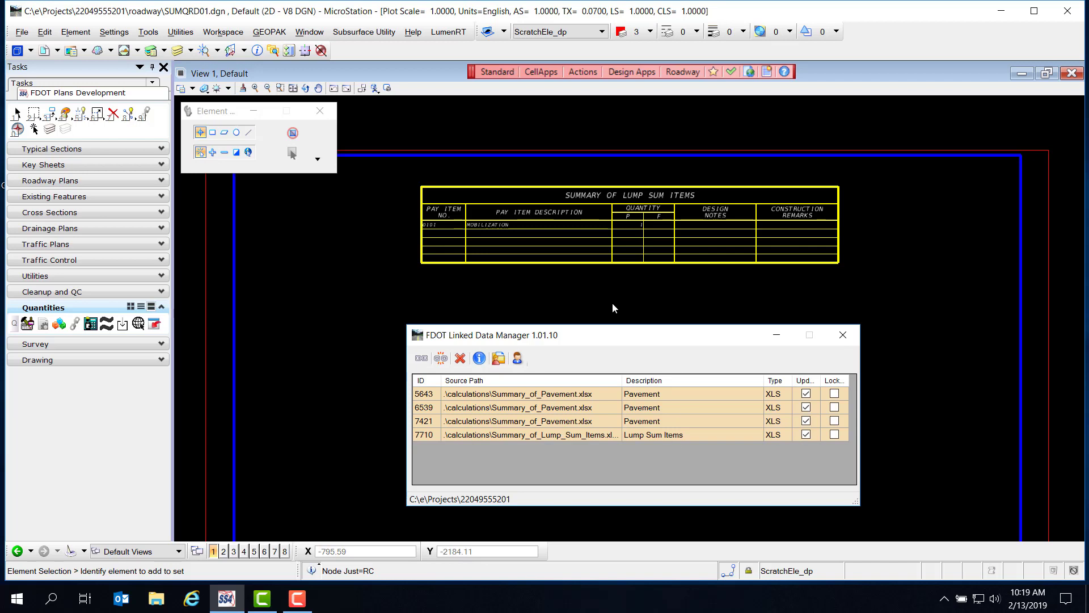
scroll(442, 227, "up", 3)
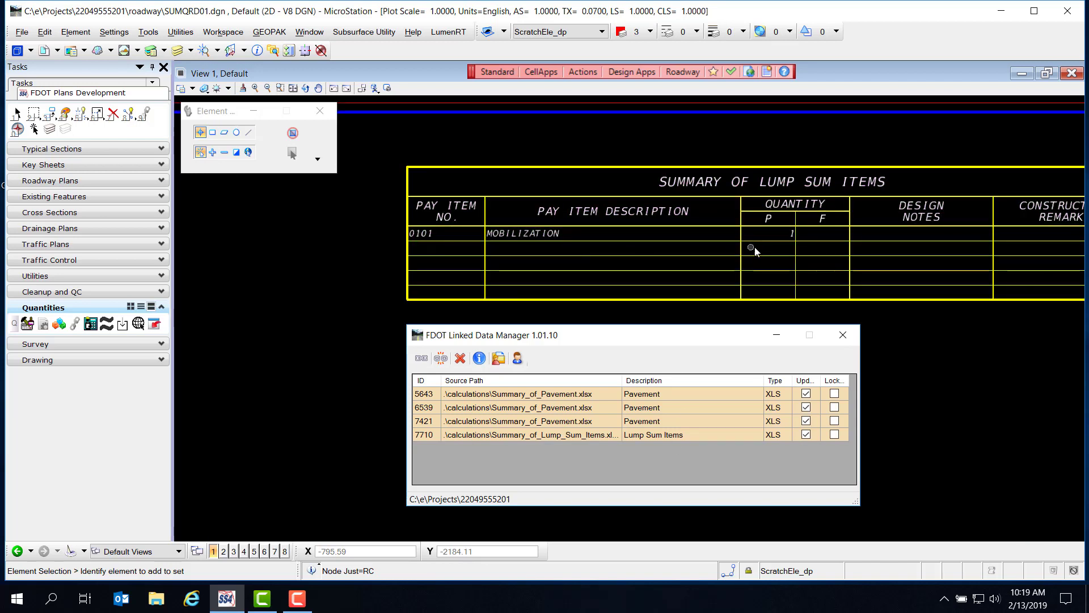
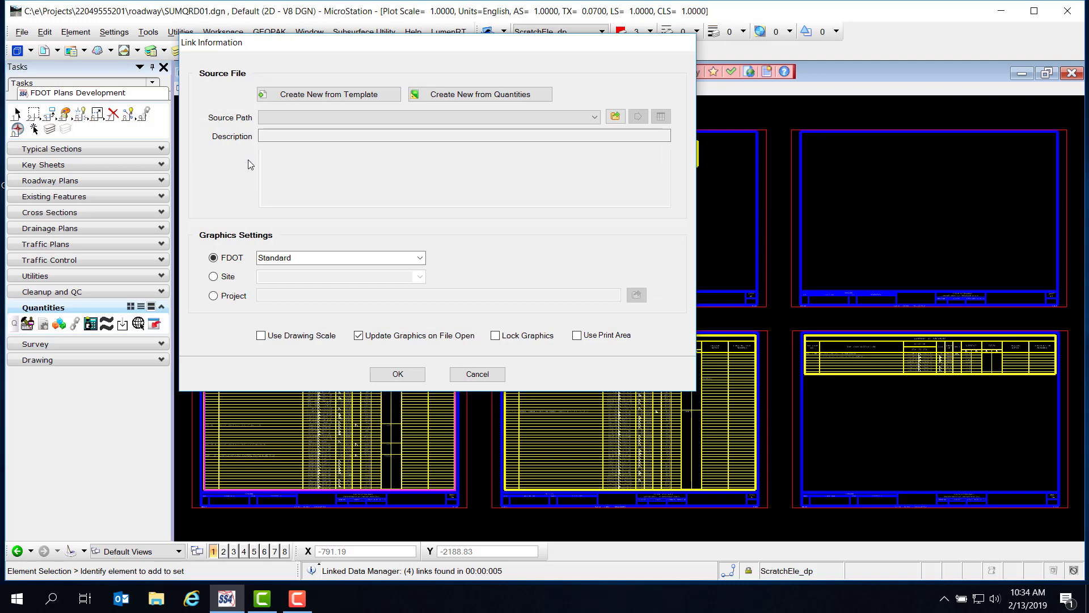
Create the link's source file from the Summary of Clearing and Grubbing and Removal Items template, saving Summary_of_CG_and_Removal_Items.xlsx in the calculations folder
left_click(390, 100)
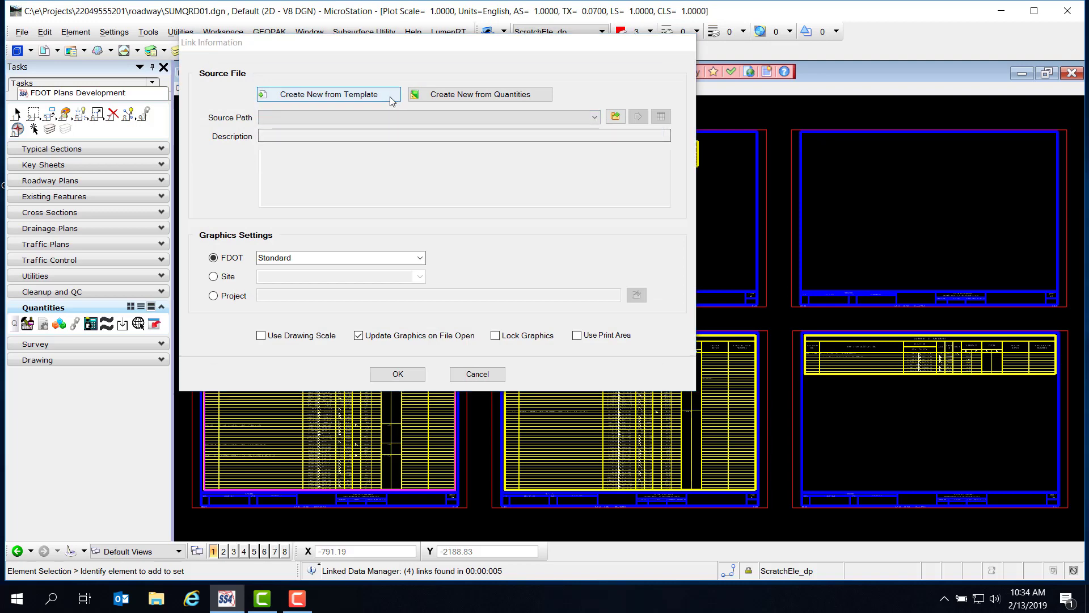
left_click(354, 95)
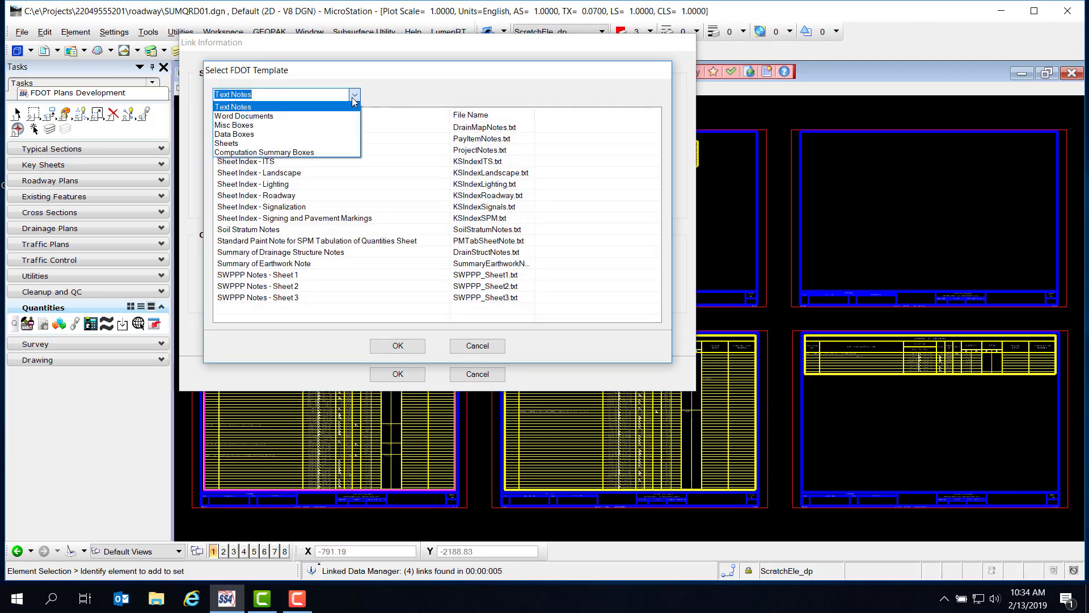
left_click(315, 149)
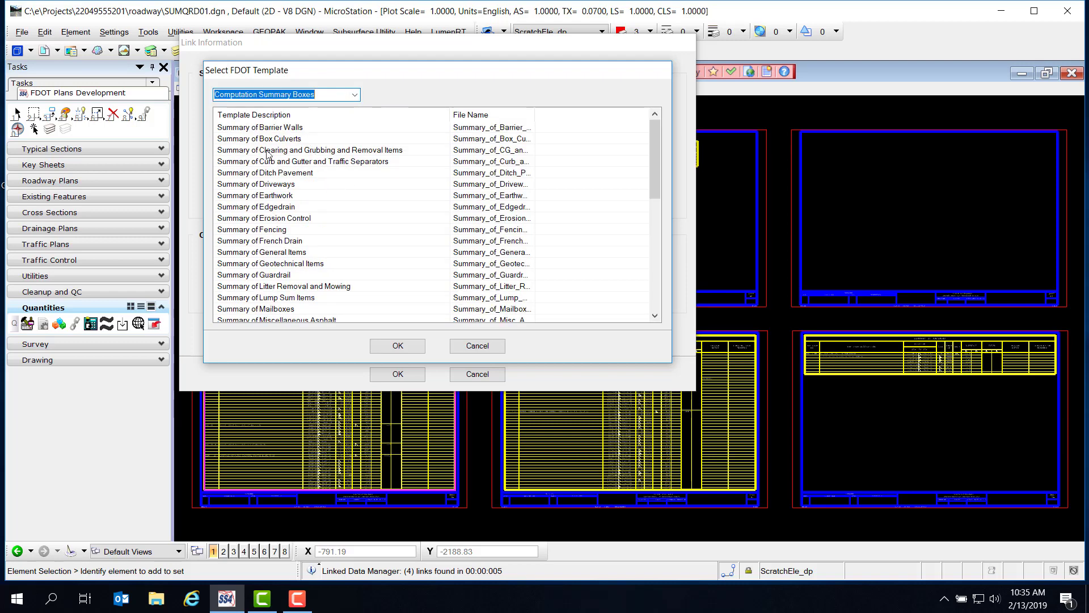
left_click(393, 152)
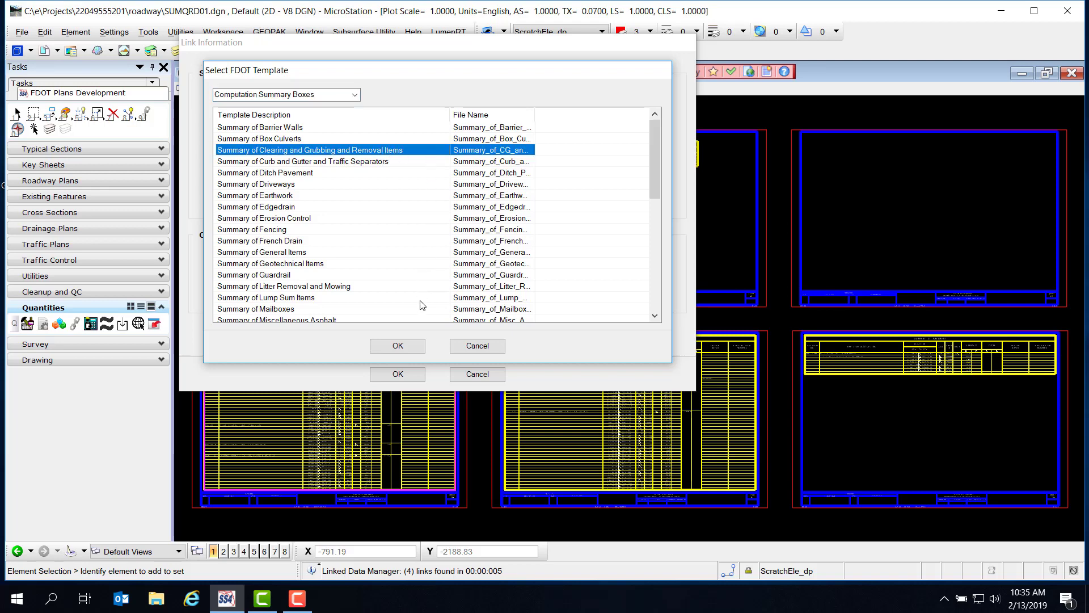
left_click(413, 345)
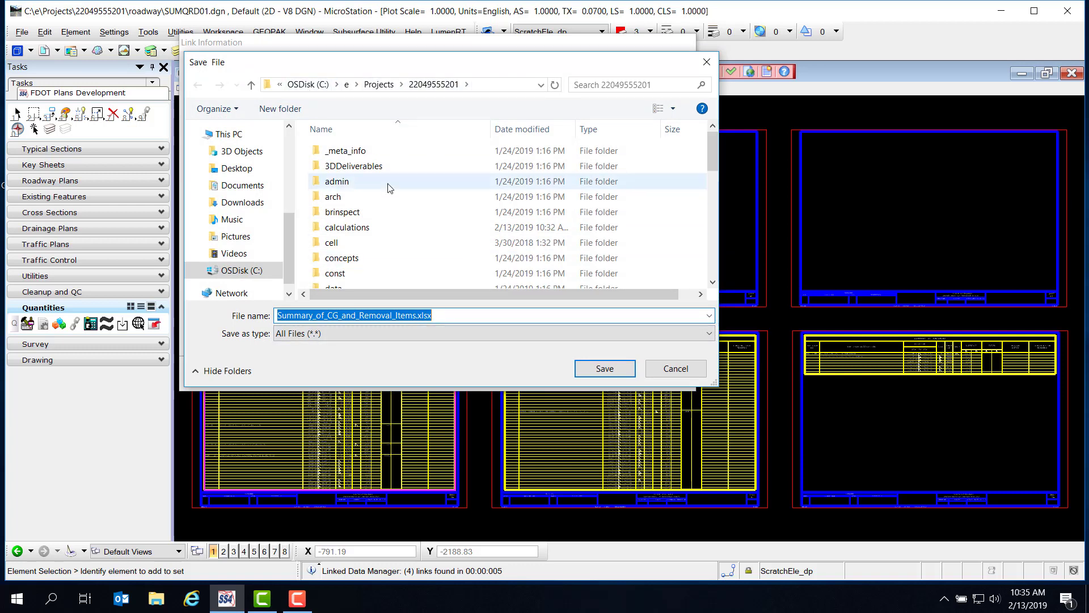
double_click(368, 228)
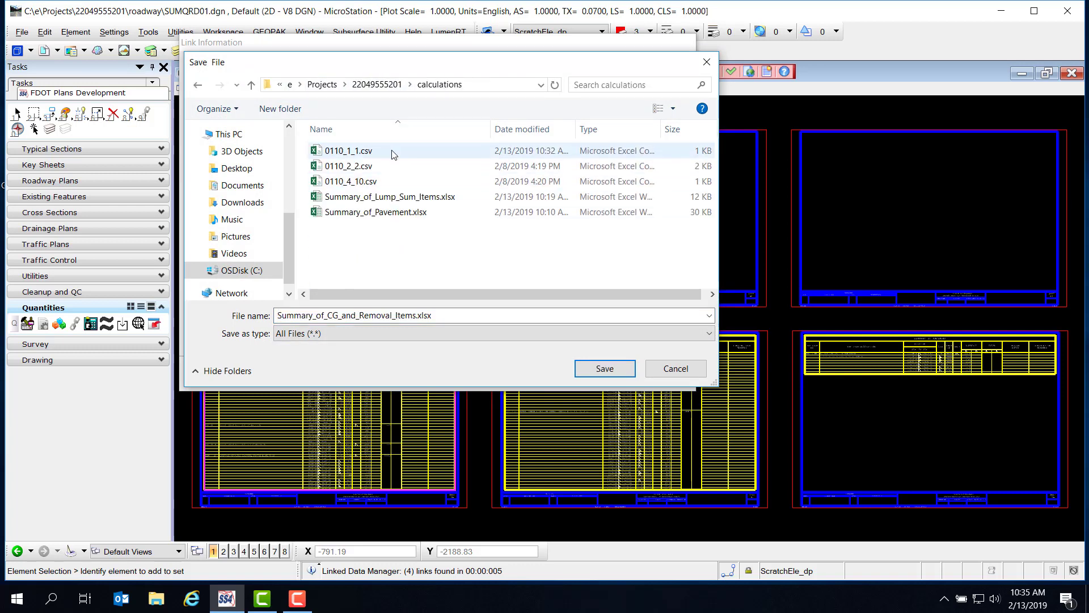
left_click(600, 367)
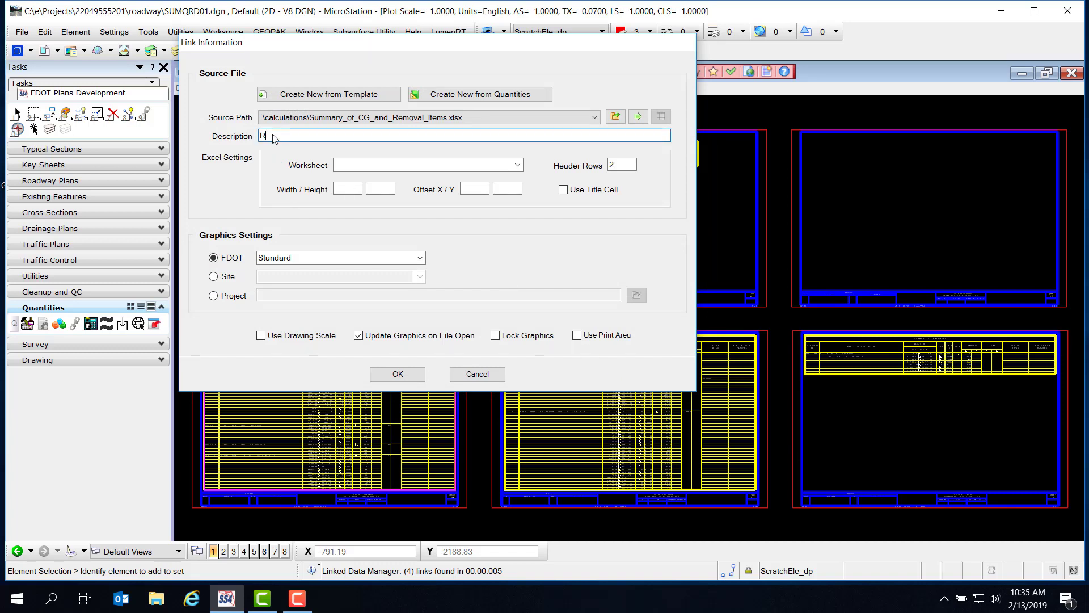
Describe the new link as Removal Items, choose worksheet Box1 and accept the link information
type("oval Items")
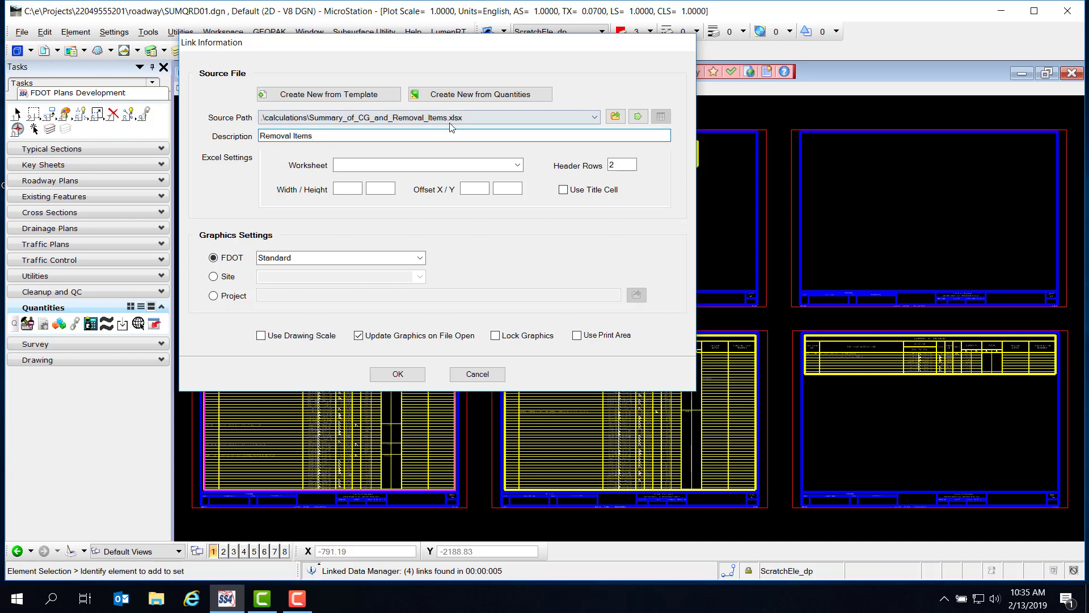
left_click(518, 165)
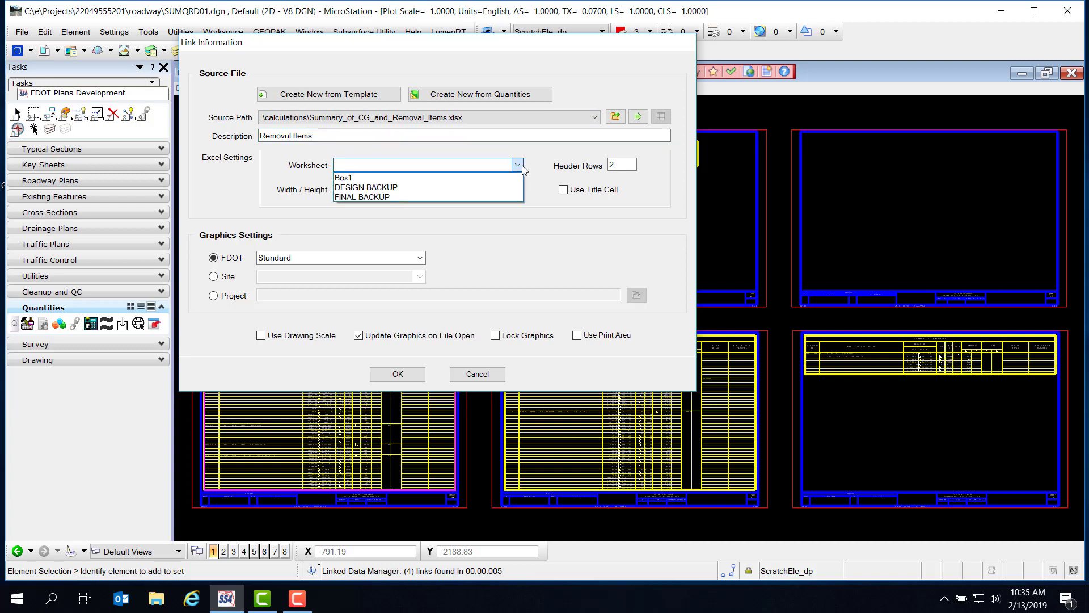
left_click(418, 178)
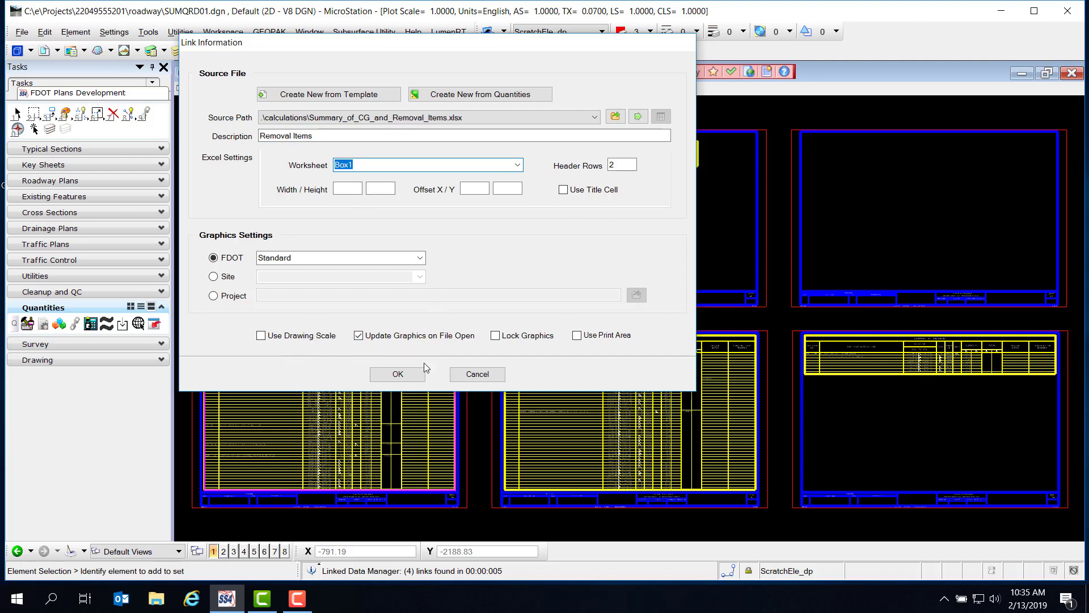
left_click(398, 374)
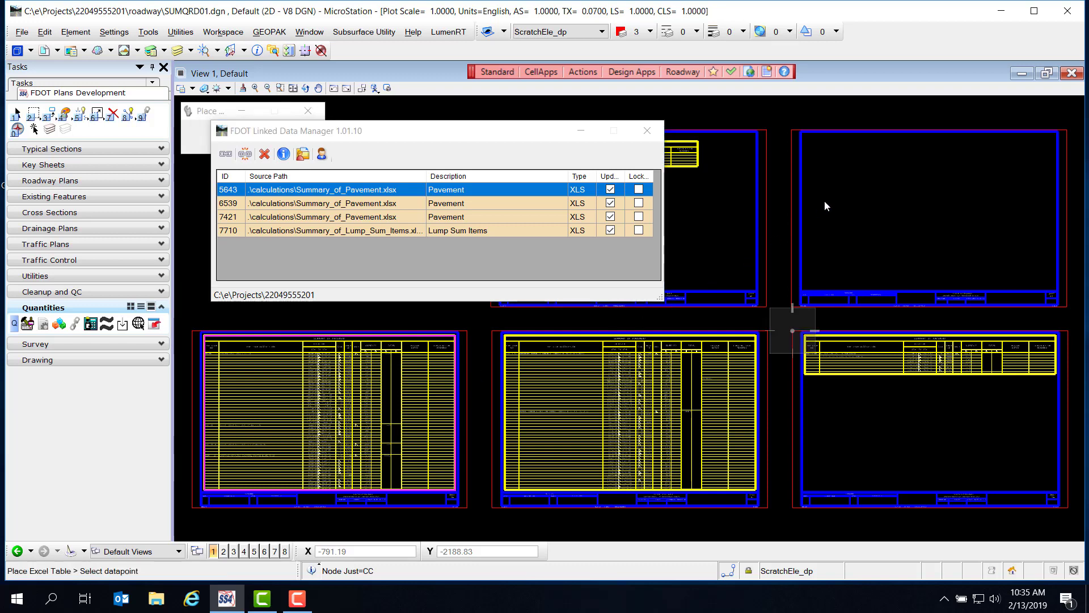
Place the linked Removal Items table at the upper-left inside corner of the empty sheet in the upper row
scroll(818, 145, "up", 6)
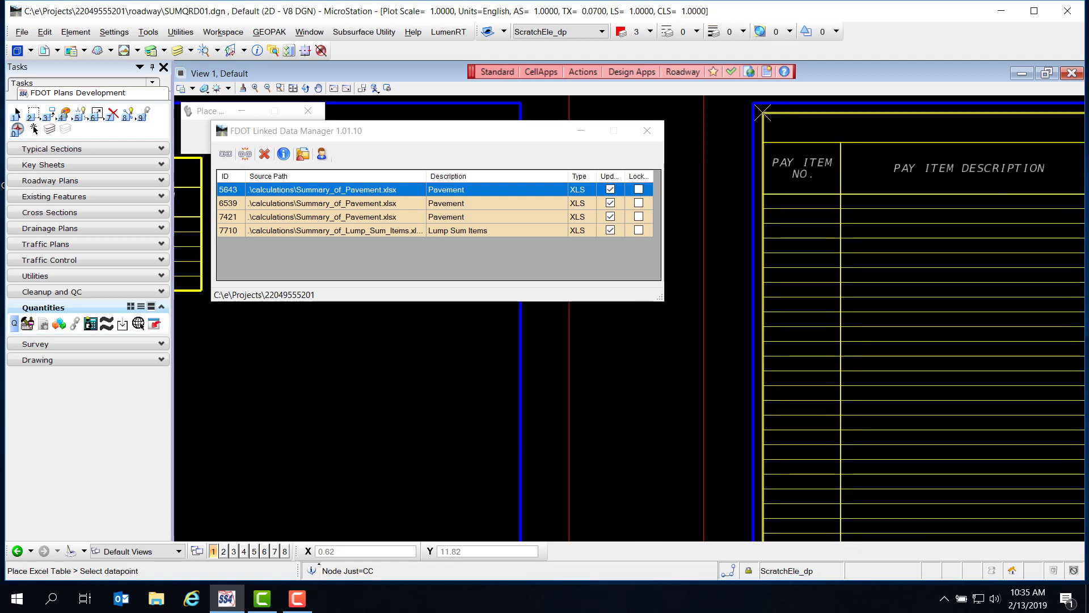
left_click(760, 115)
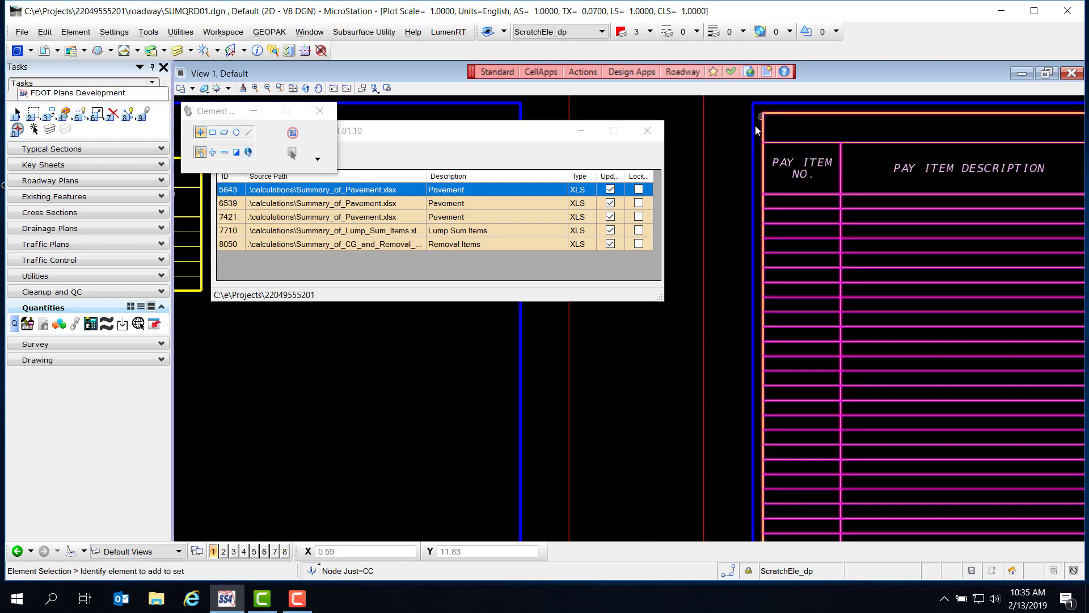
scroll(720, 167, "down", 5)
scroll(812, 165, "up", 5)
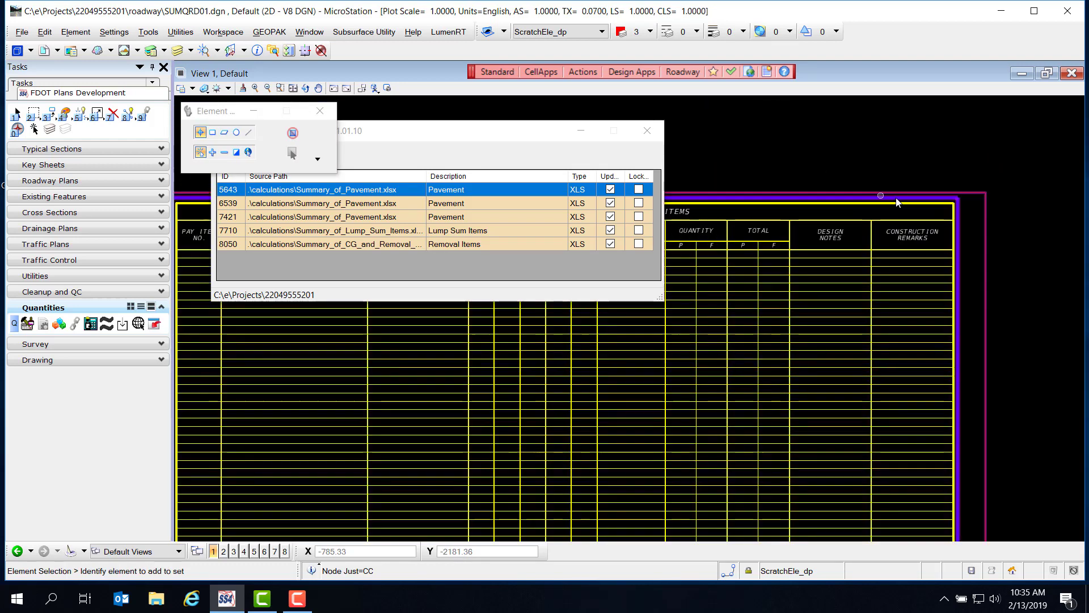
scroll(937, 215, "down", 3)
scroll(818, 215, "up", 4)
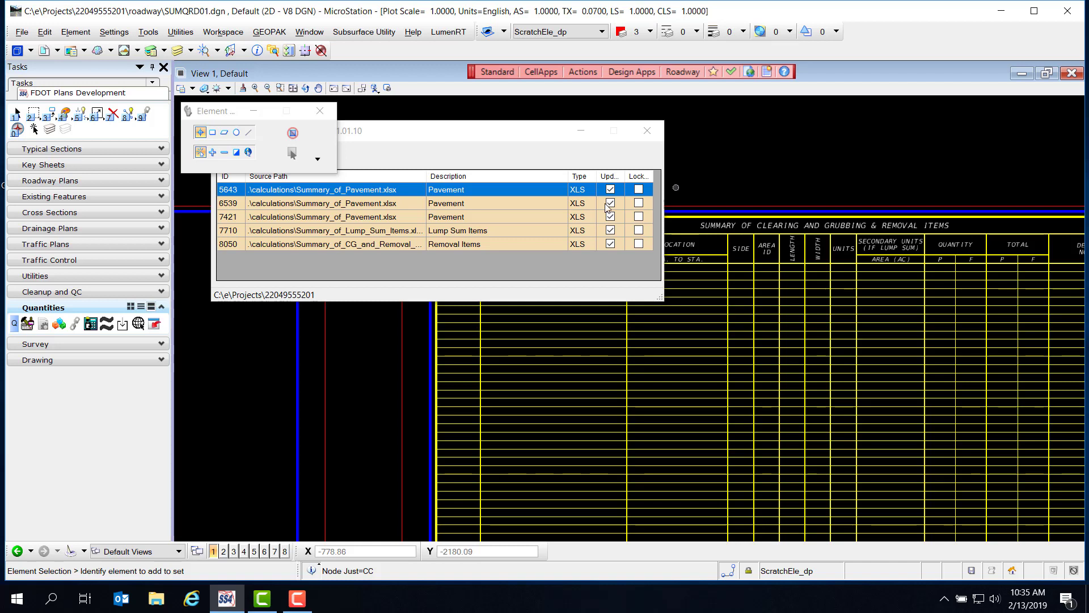
Open the source workbook of the Removal Items link and close the Linked Data Manager
left_click(329, 243)
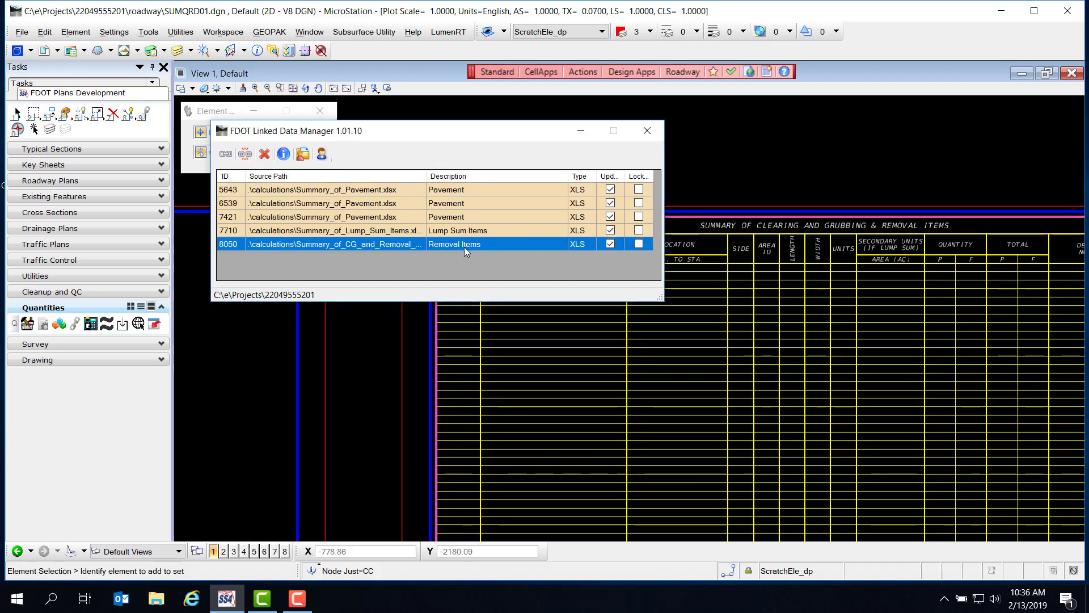
right_click(417, 252)
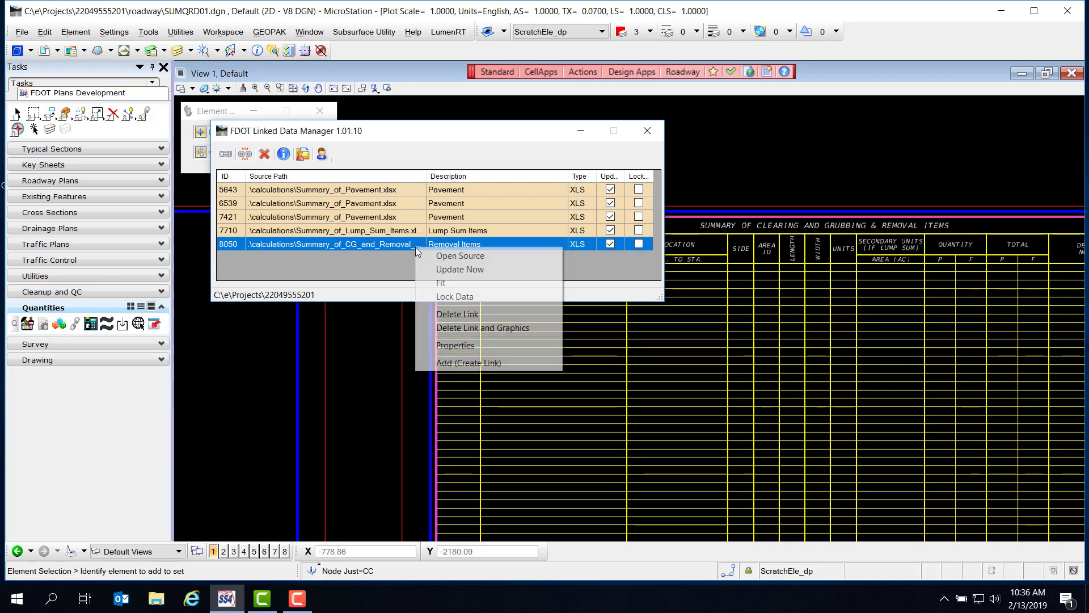
left_click(450, 258)
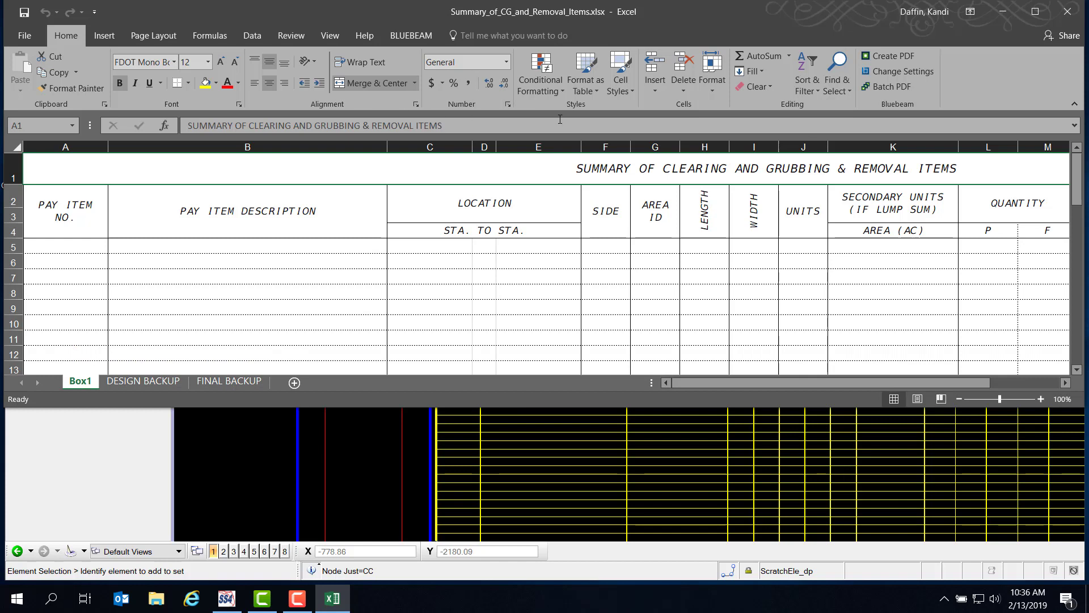
left_click(338, 450)
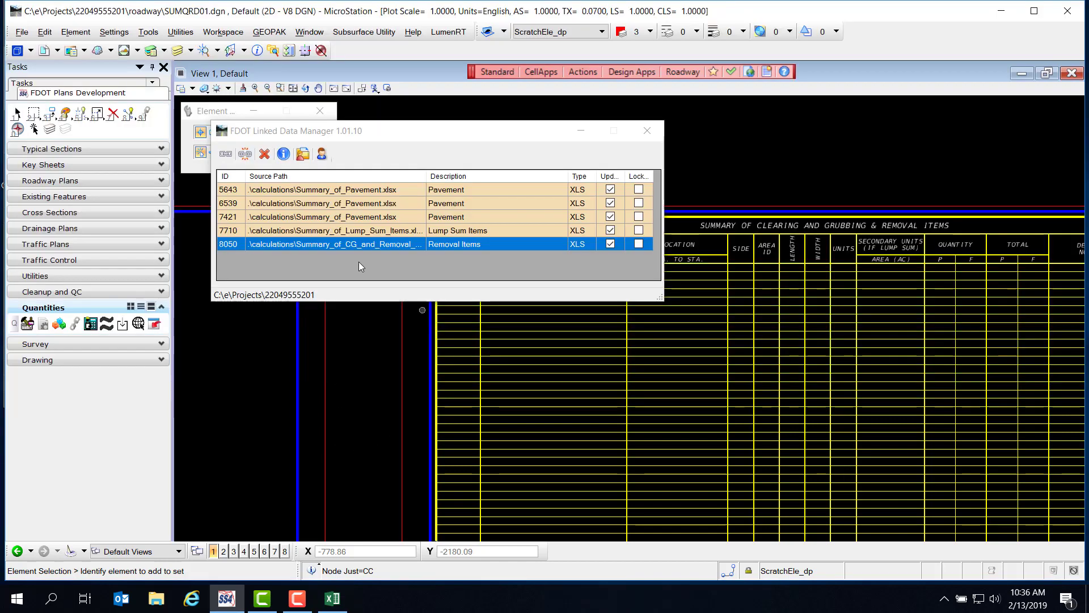
left_click(653, 132)
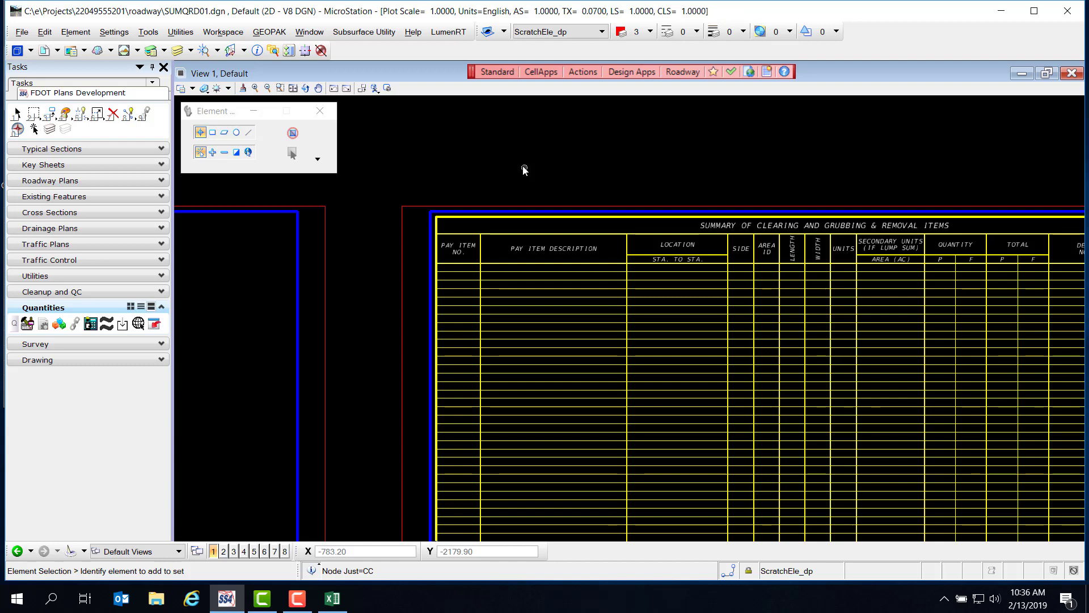
Explore the current working directory, go to the project's calculations folder and open 0110_1_1.csv in Excel
left_click(496, 72)
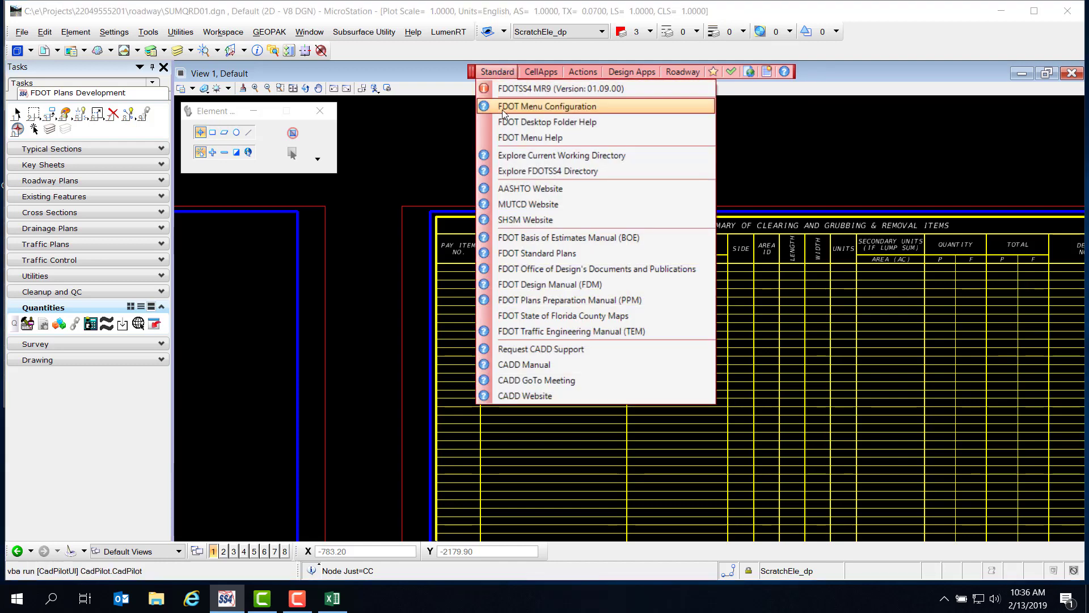
left_click(576, 157)
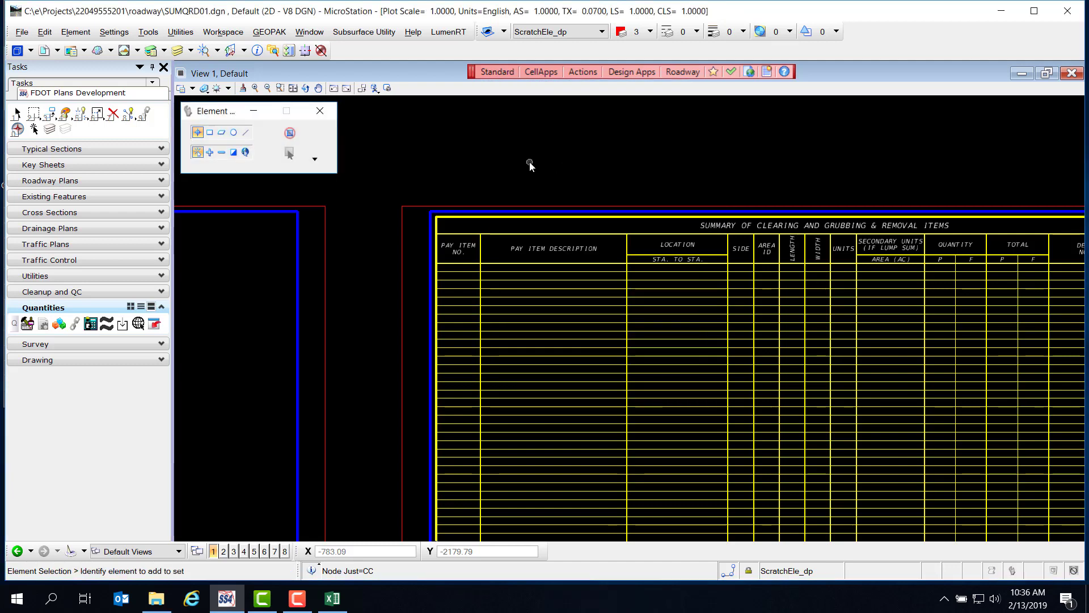
left_click(166, 601)
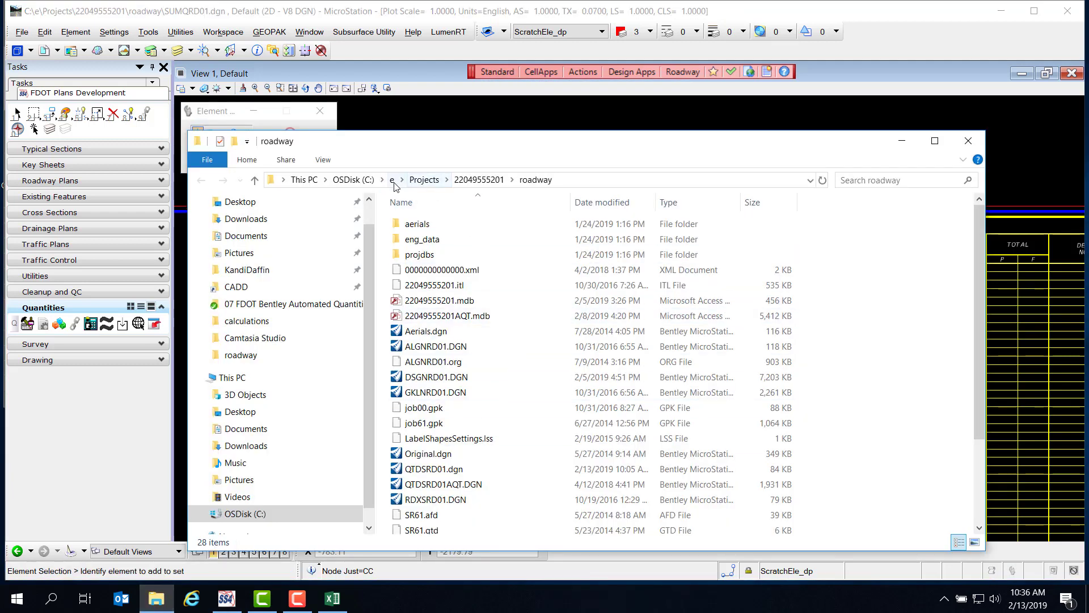
left_click(489, 180)
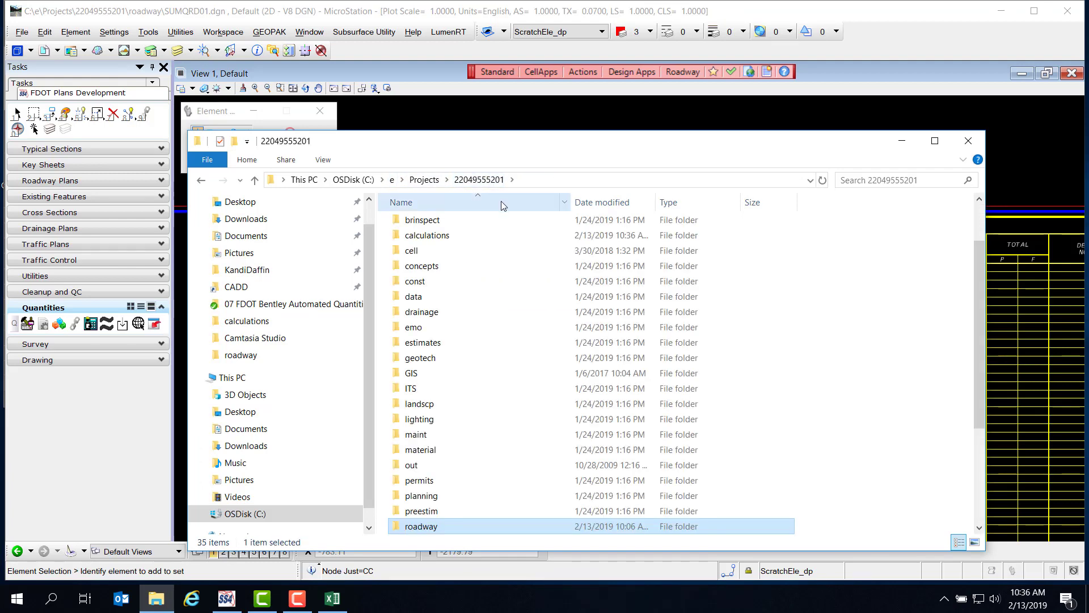
left_click(446, 241)
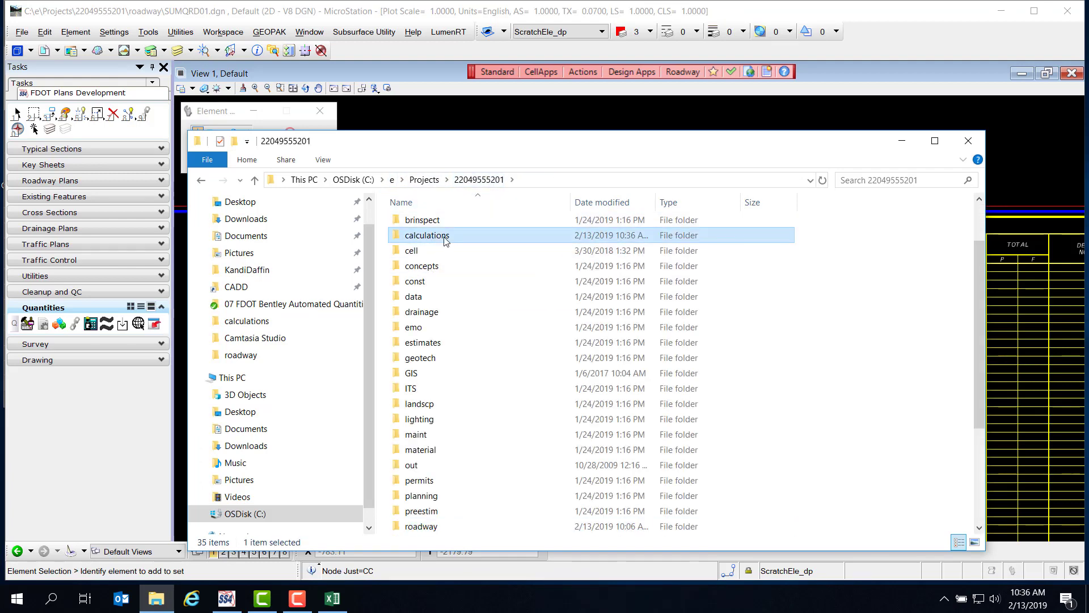
double_click(445, 241)
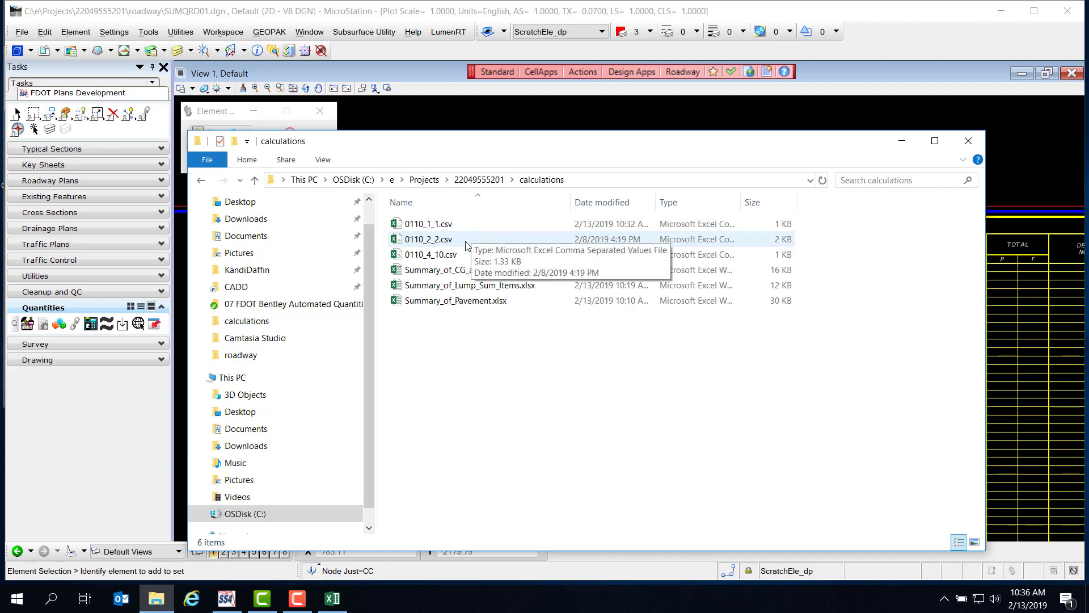
double_click(428, 224)
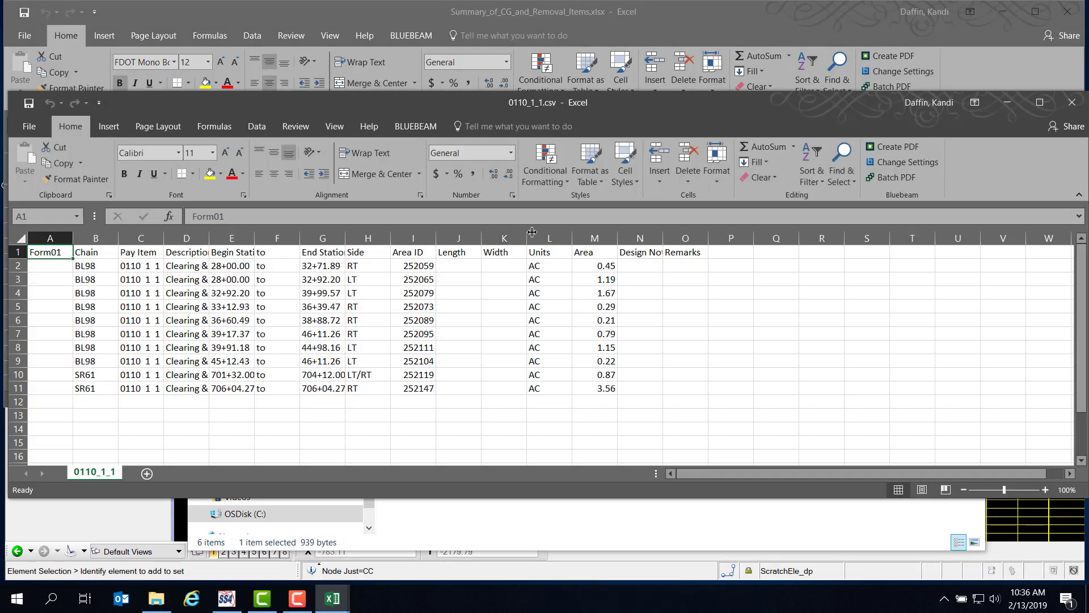
Move the 0110_1_1.csv window below the summary workbook's title row and autofit all its column widths
left_click_drag(514, 105, 509, 189)
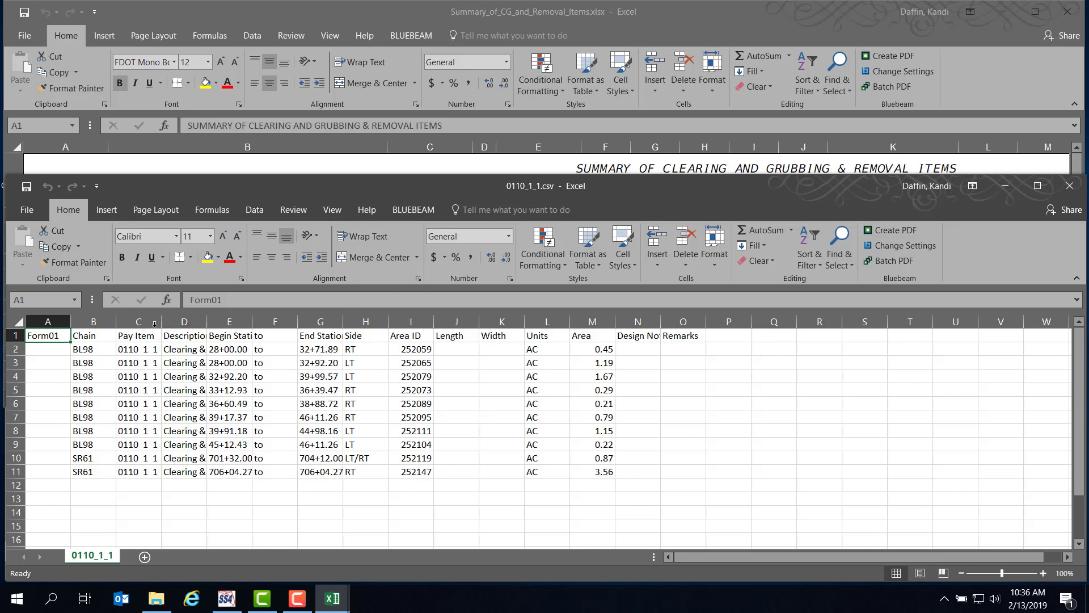
left_click(19, 322)
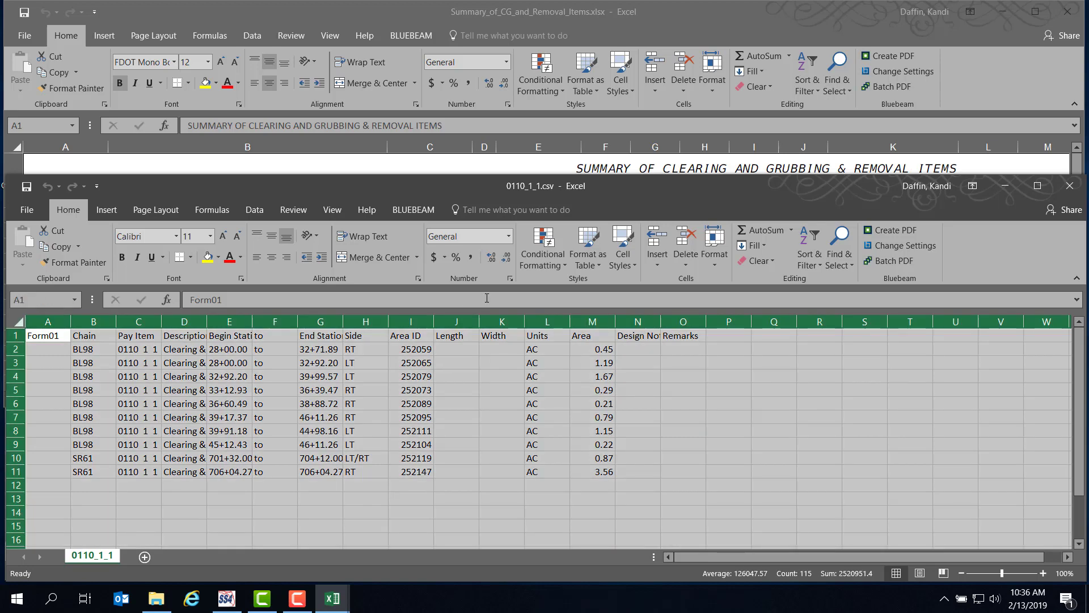
left_click(716, 260)
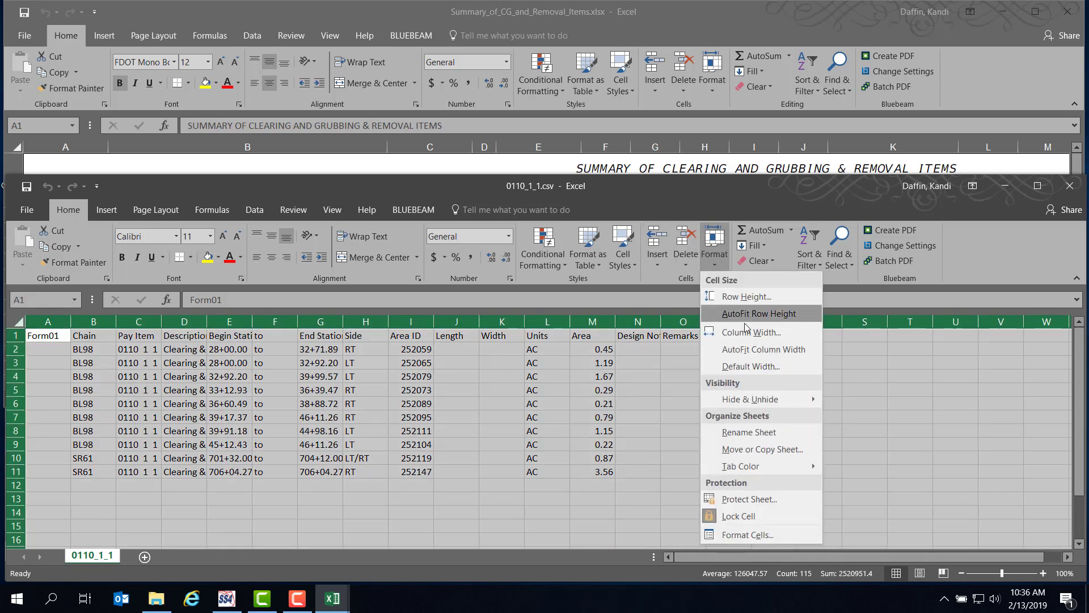
left_click(782, 350)
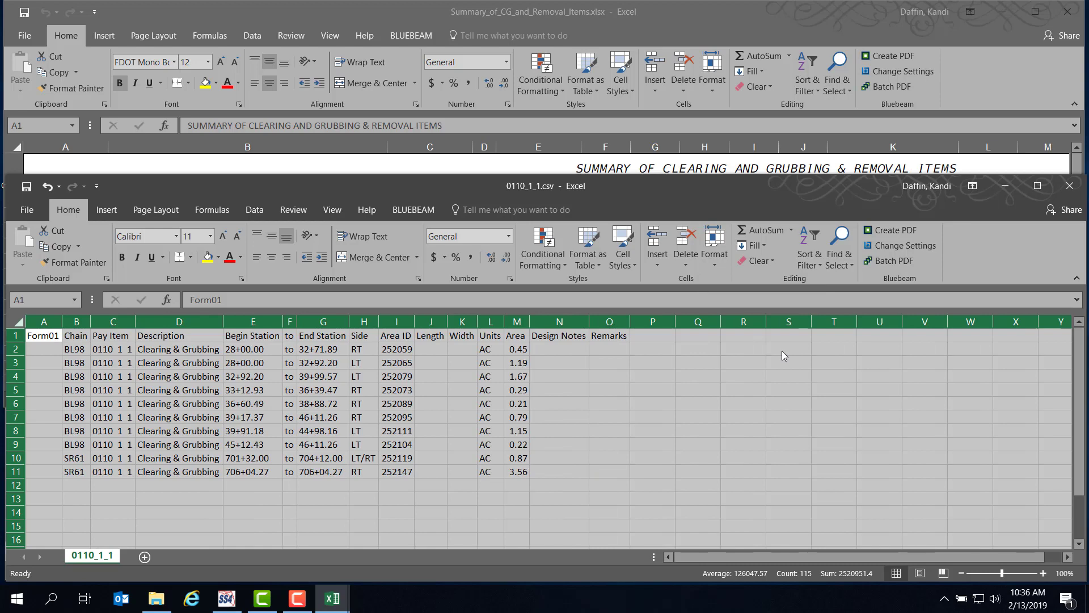
left_click_drag(39, 350, 170, 376)
left_click(39, 350)
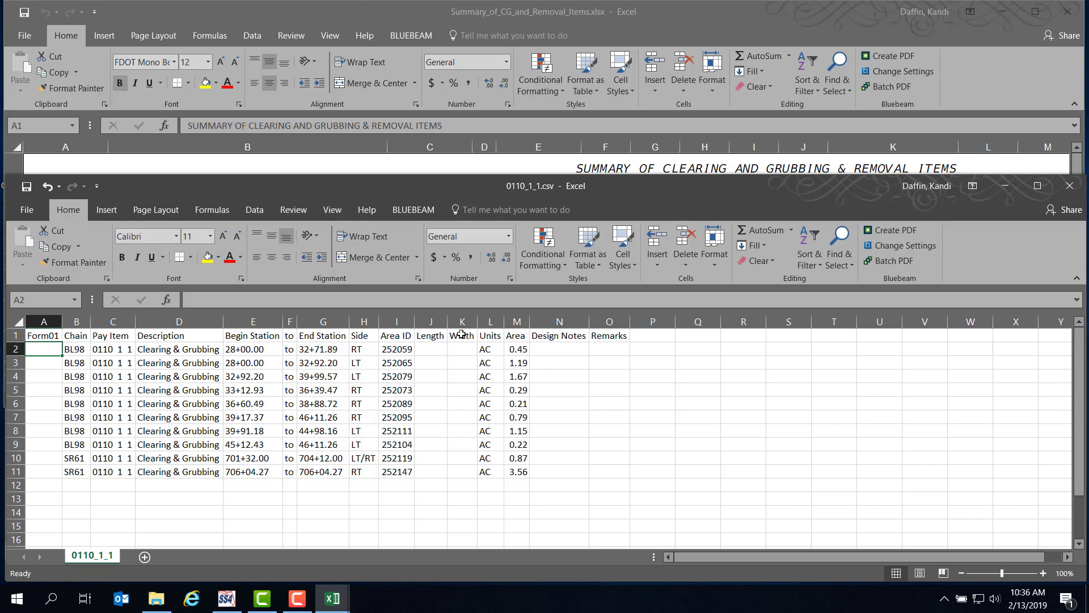
Copy pay item number 0110 1 1 from cell C2 of 0110_1_1.csv and paste it as values into cell A5 of Summary_of_CG_and_Removal_Items.xlsx
left_click(408, 23)
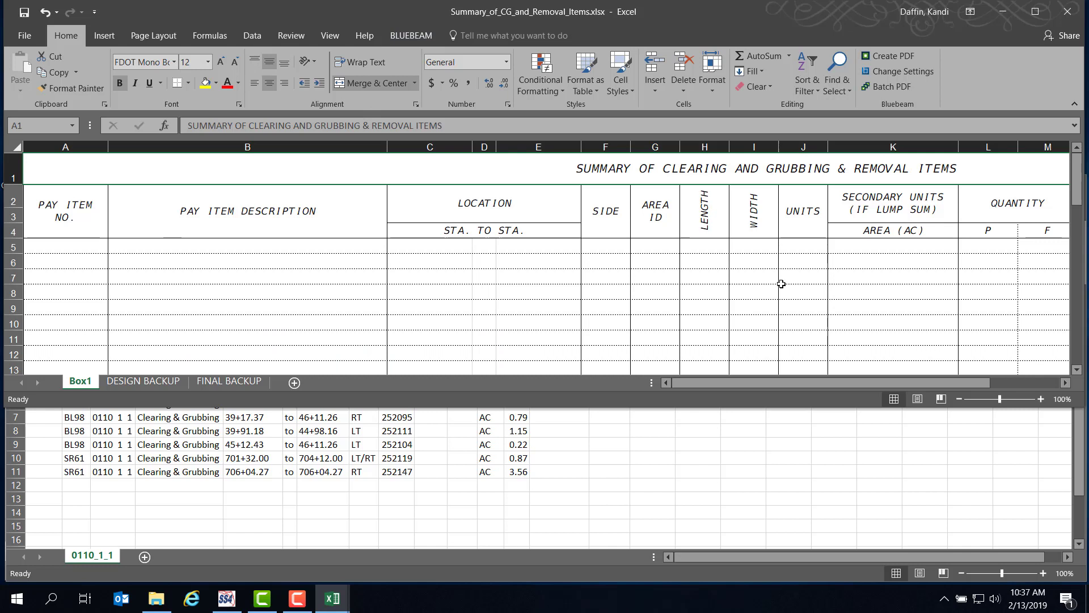
left_click(244, 495)
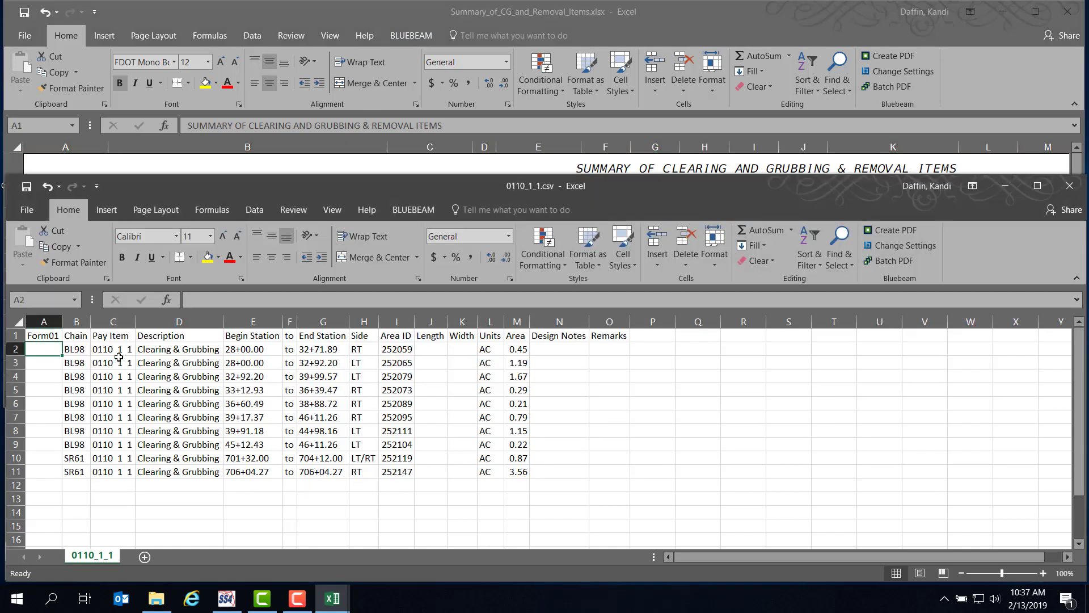
left_click(112, 350)
right_click(117, 351)
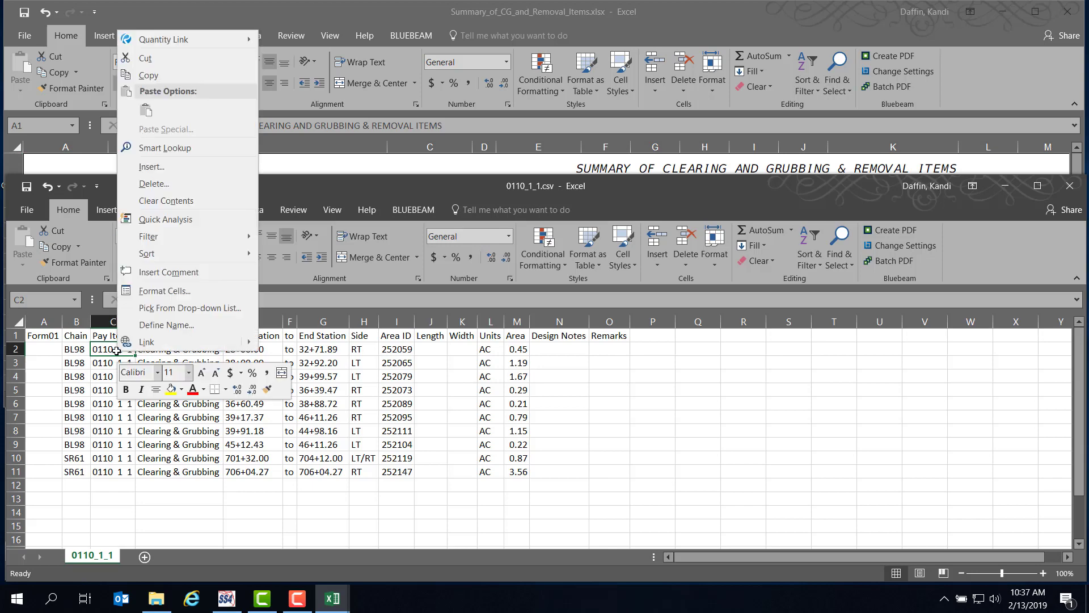
left_click(157, 78)
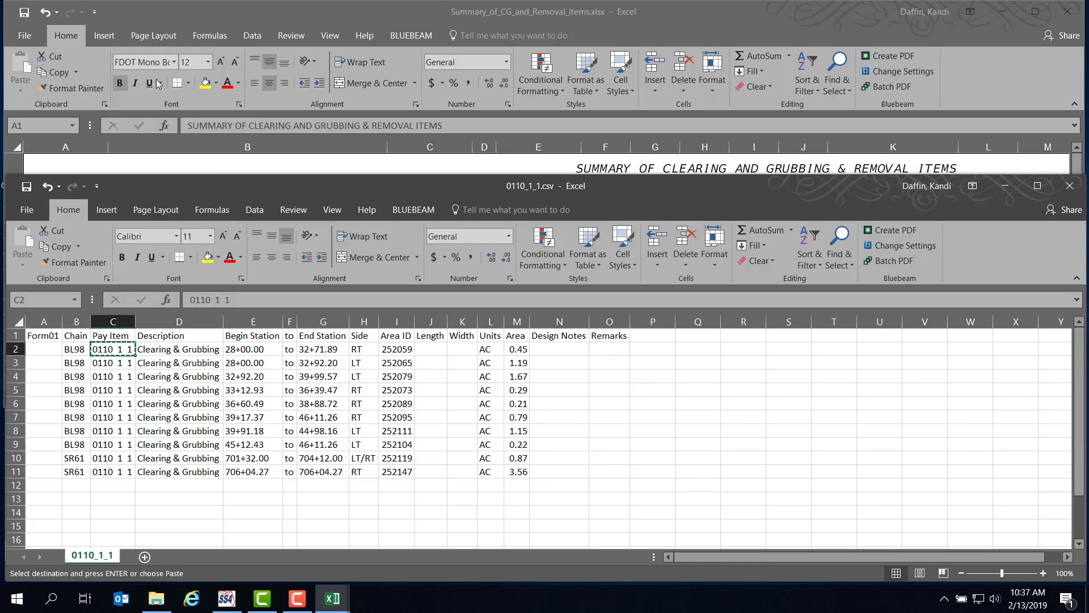
left_click(501, 15)
left_click(84, 246)
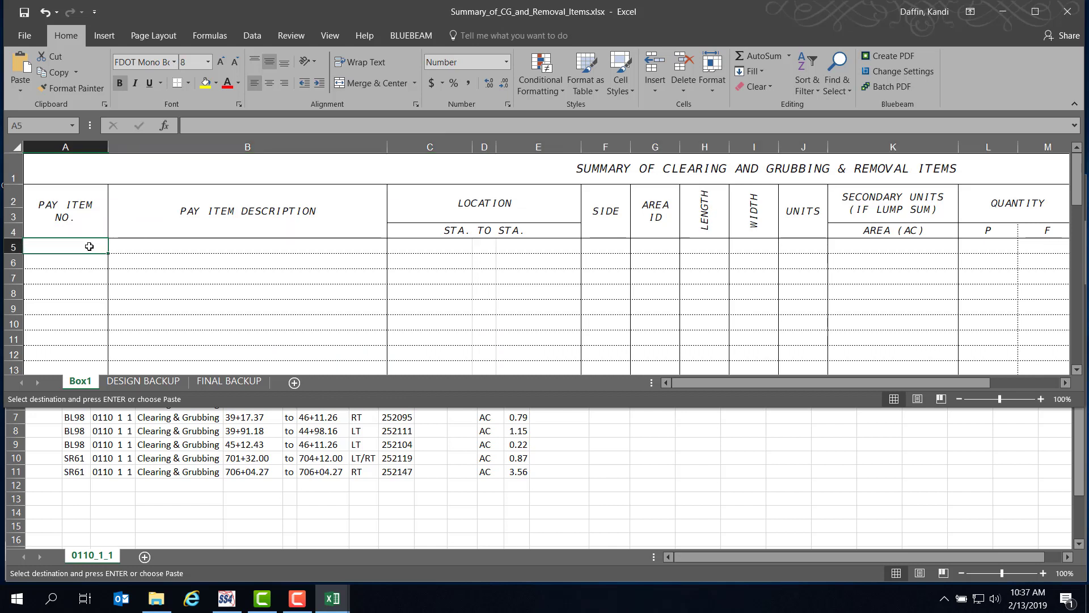
right_click(87, 246)
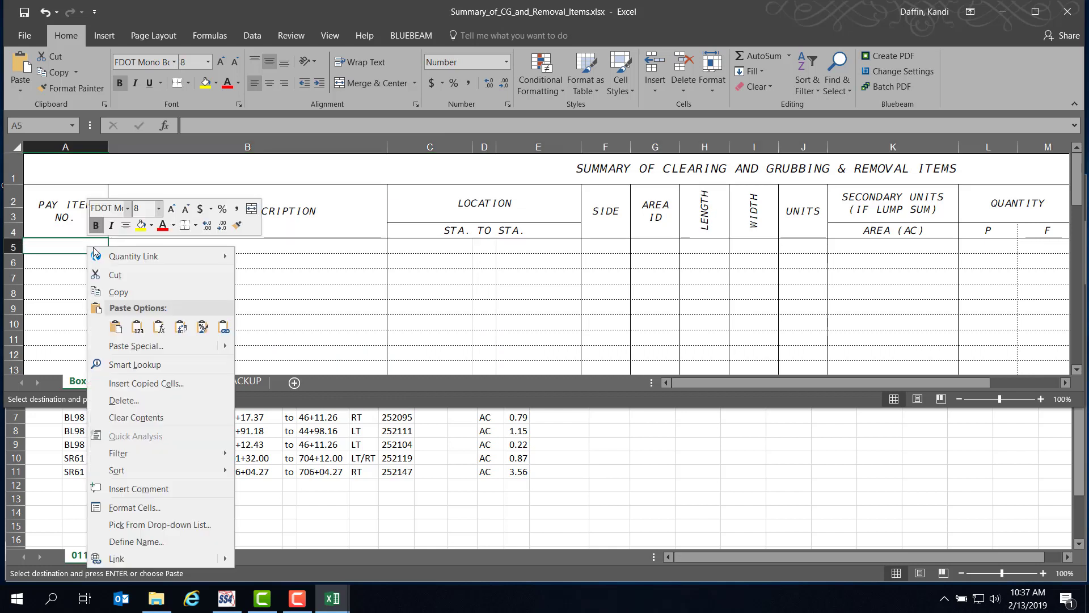
left_click(138, 327)
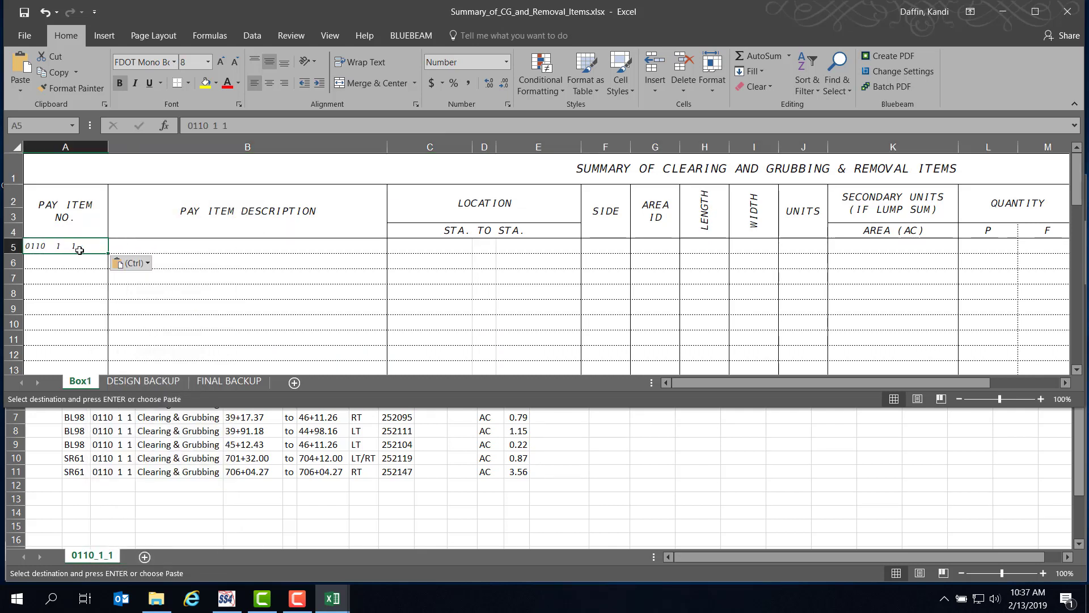
Enter the pay item description CLEARING & GRUBBING in cell B5 of the Box1 sheet
left_click(185, 247)
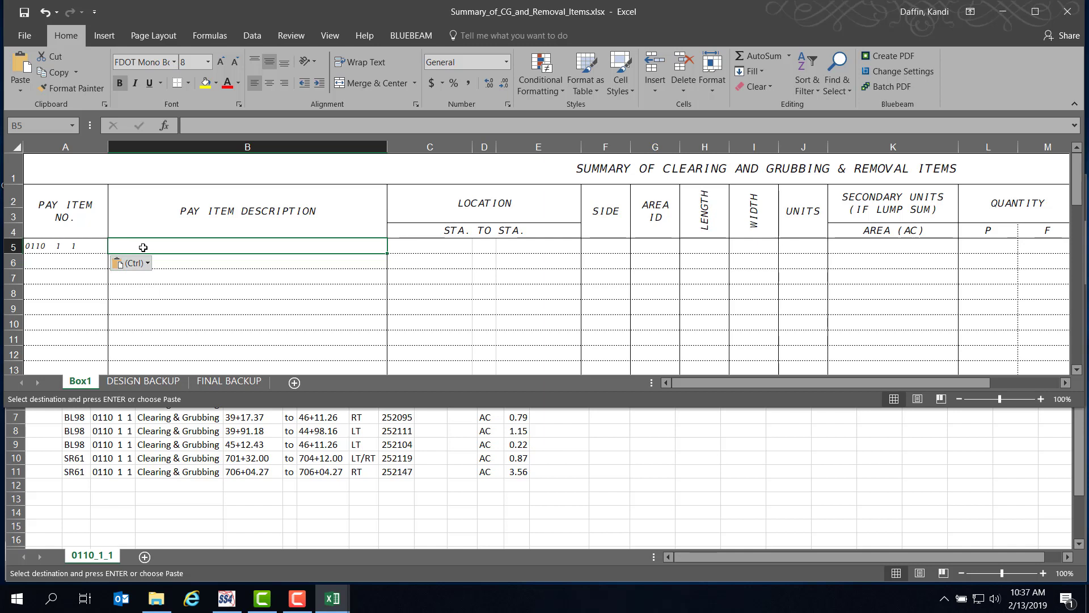
type("CLEARING ")
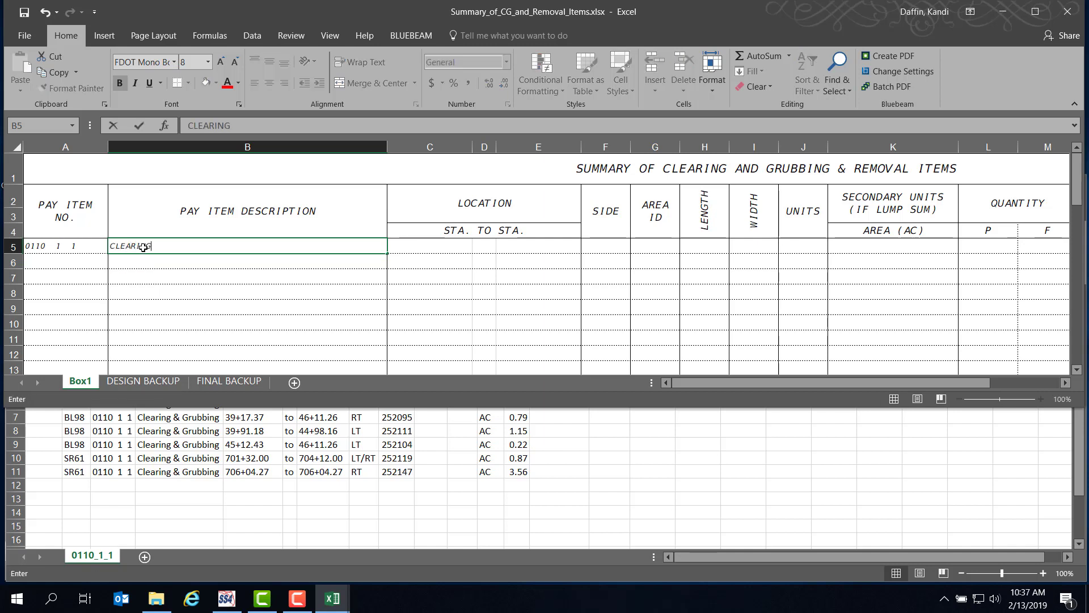
type("& GRUBBING")
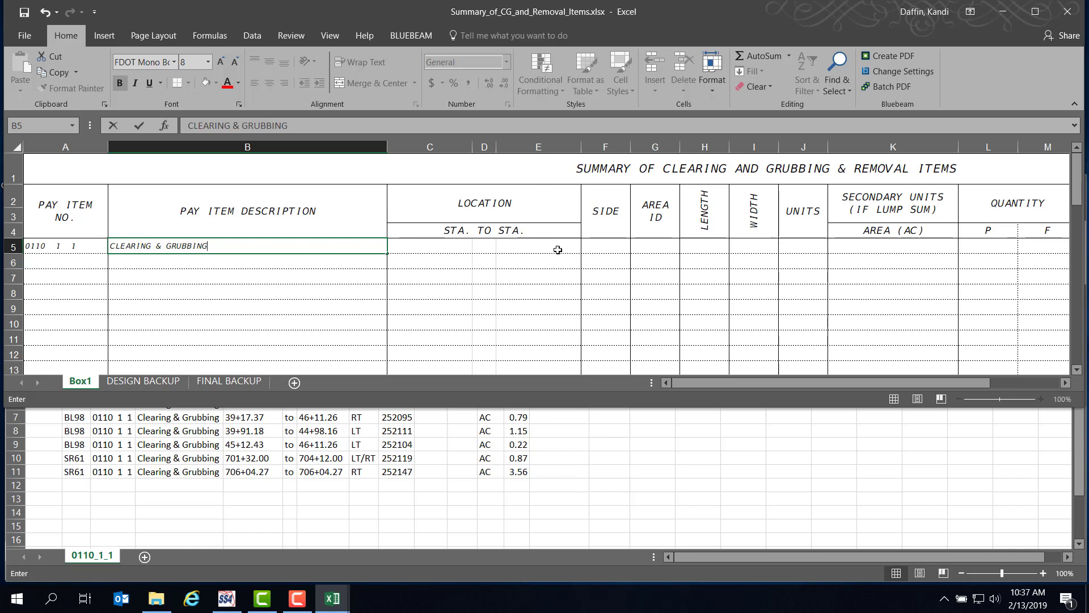
Hide the LENGTH and WIDTH columns (H and I) on the Box1 sheet
left_click(697, 247)
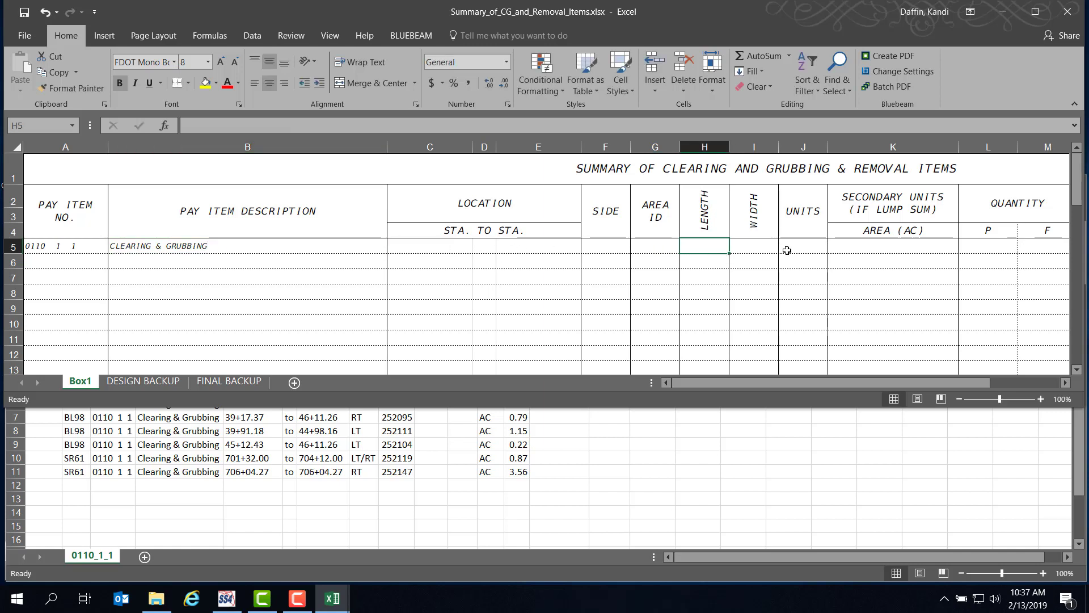
key("ctrl+space")
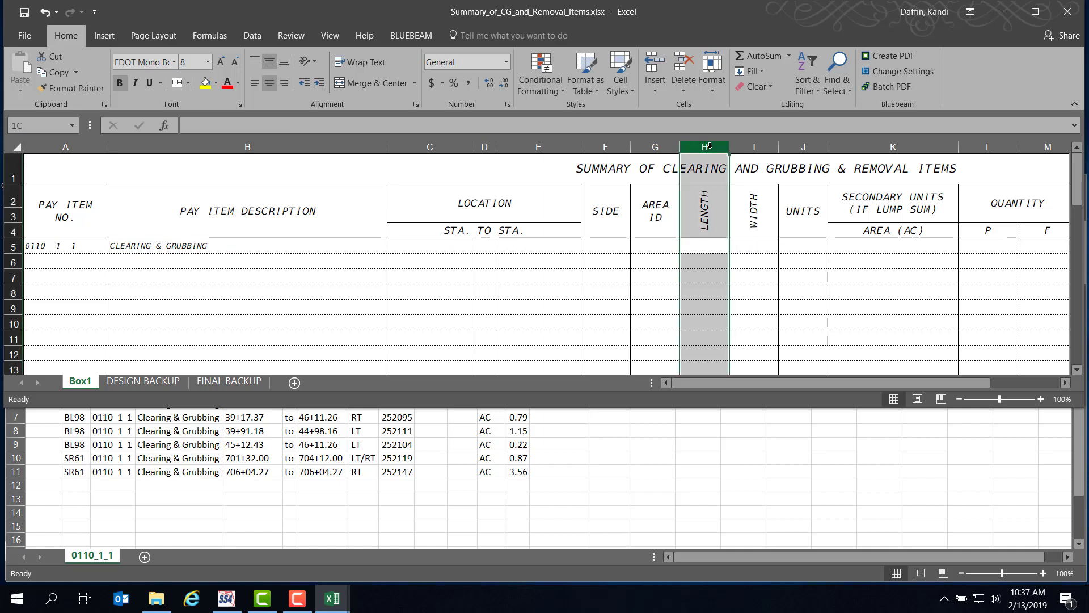
key("shift+Right")
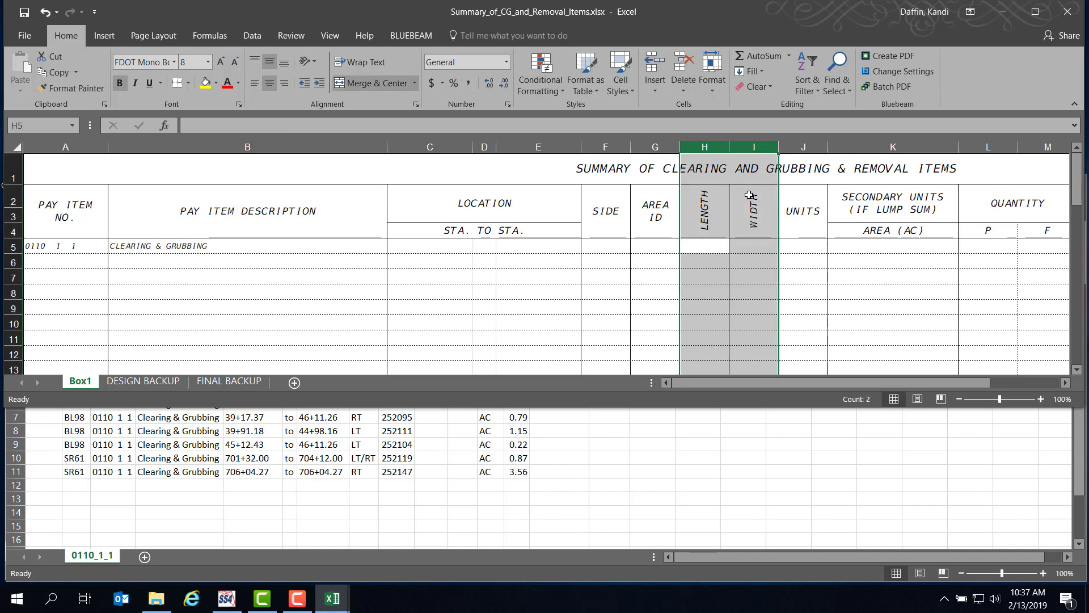
right_click(725, 149)
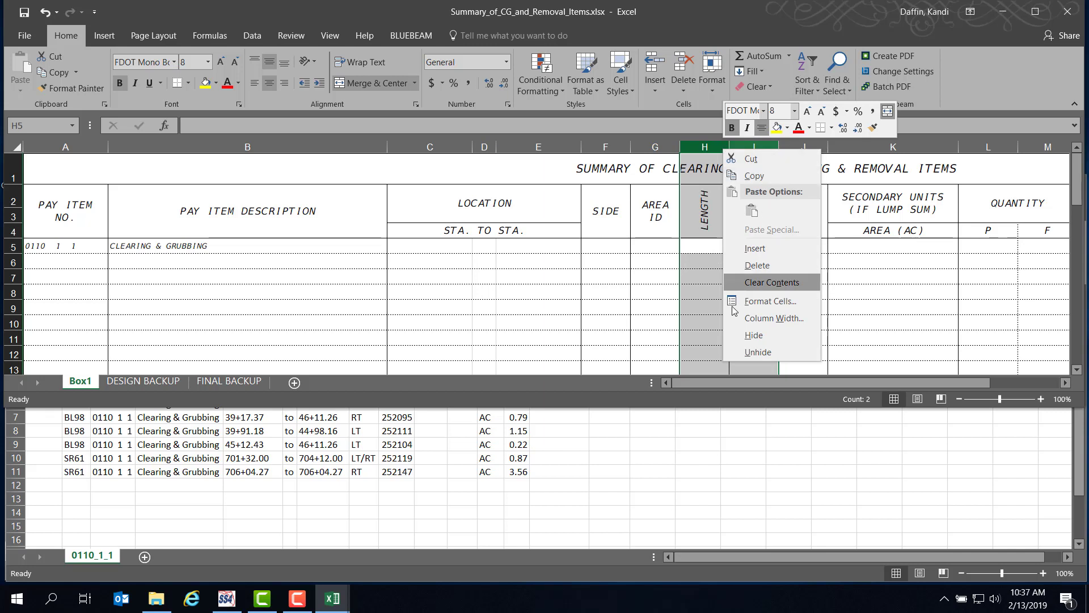
left_click(775, 336)
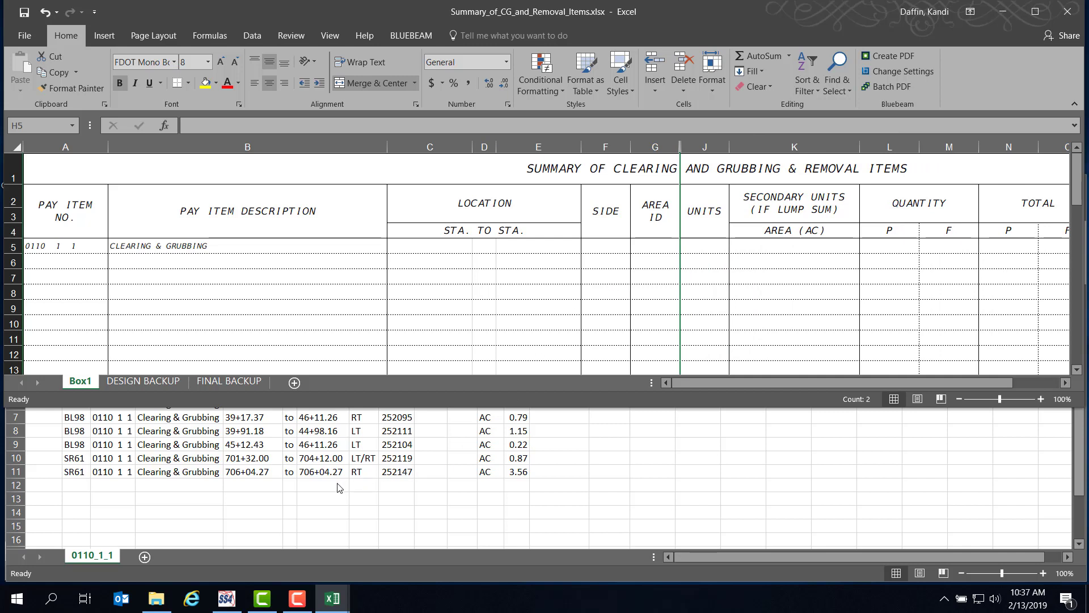
Uncover the summary table's header by lowering the 0110_1_1.csv window, and copy the station, side and area ID cells E2:I11
key("alt+Tab")
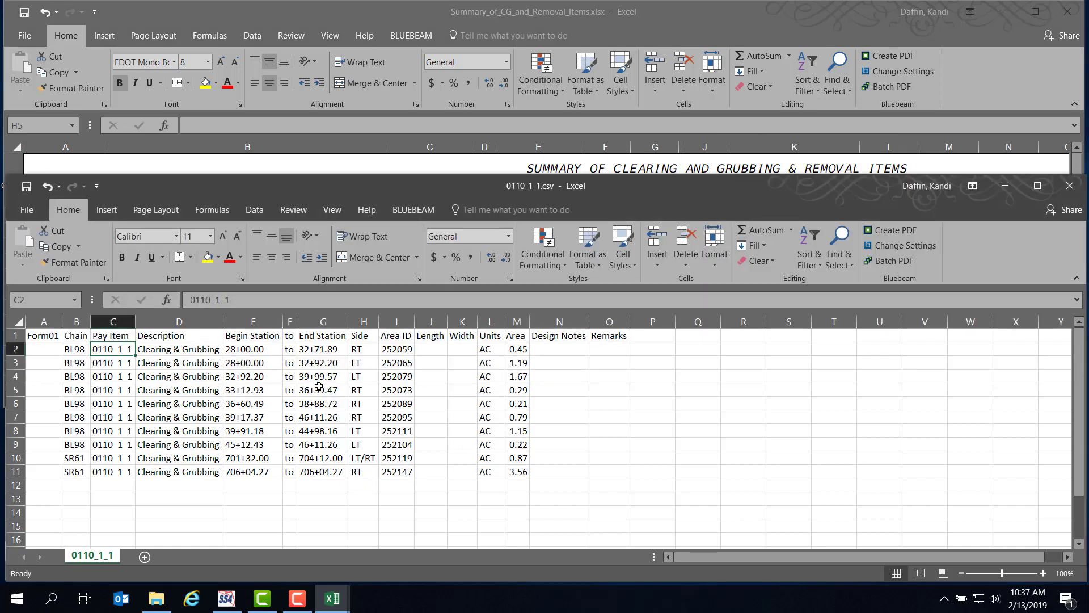
left_click(234, 348)
left_click_drag(235, 347, 403, 352)
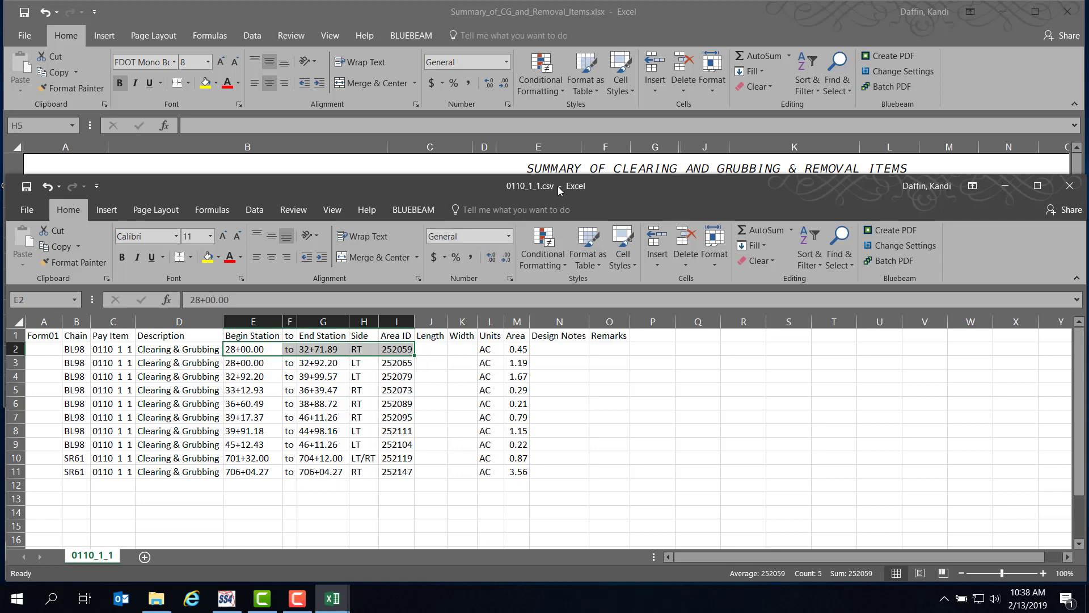
left_click_drag(551, 175, 550, 250)
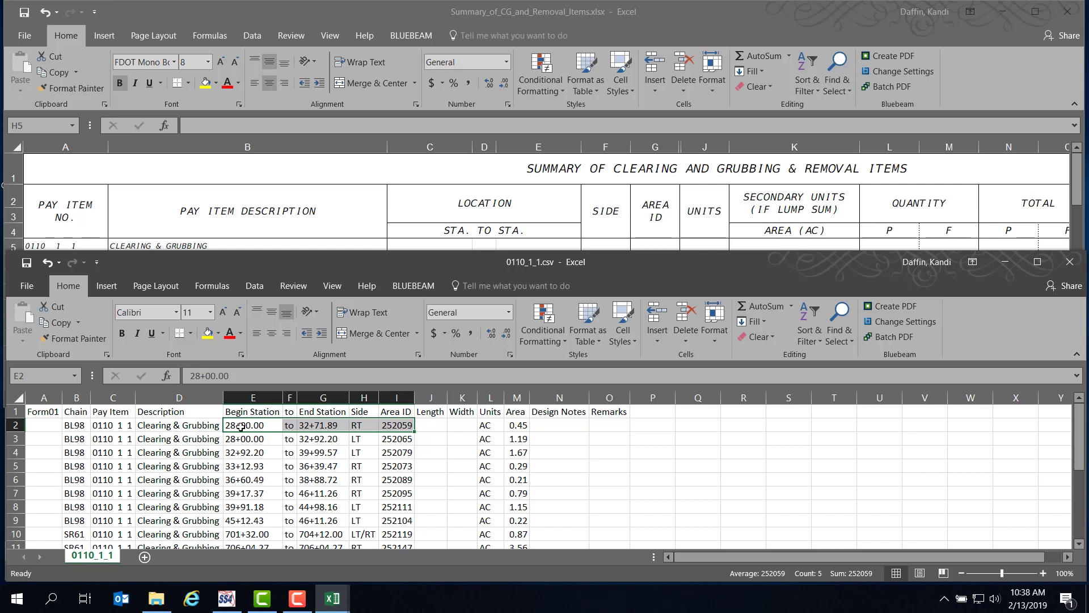
left_click_drag(243, 431, 392, 525)
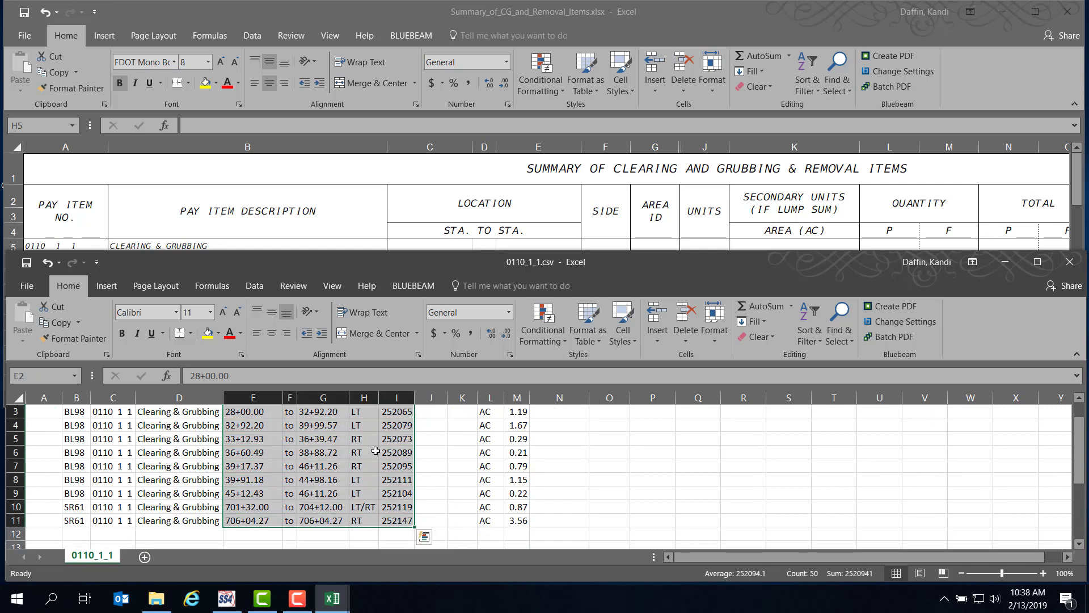
right_click(373, 437)
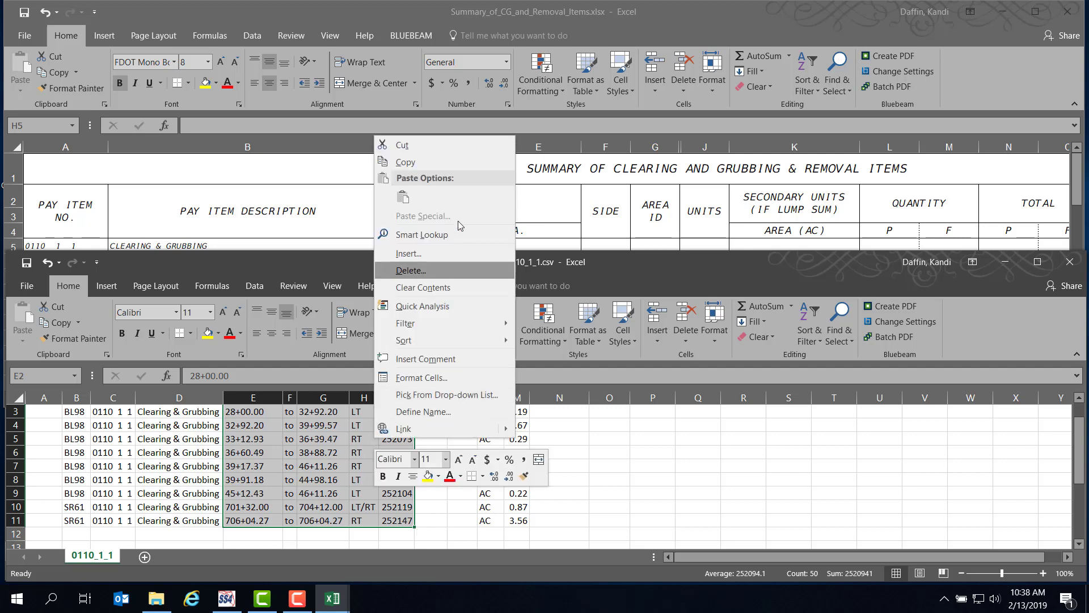
left_click(413, 163)
scroll(418, 169, "up", 1)
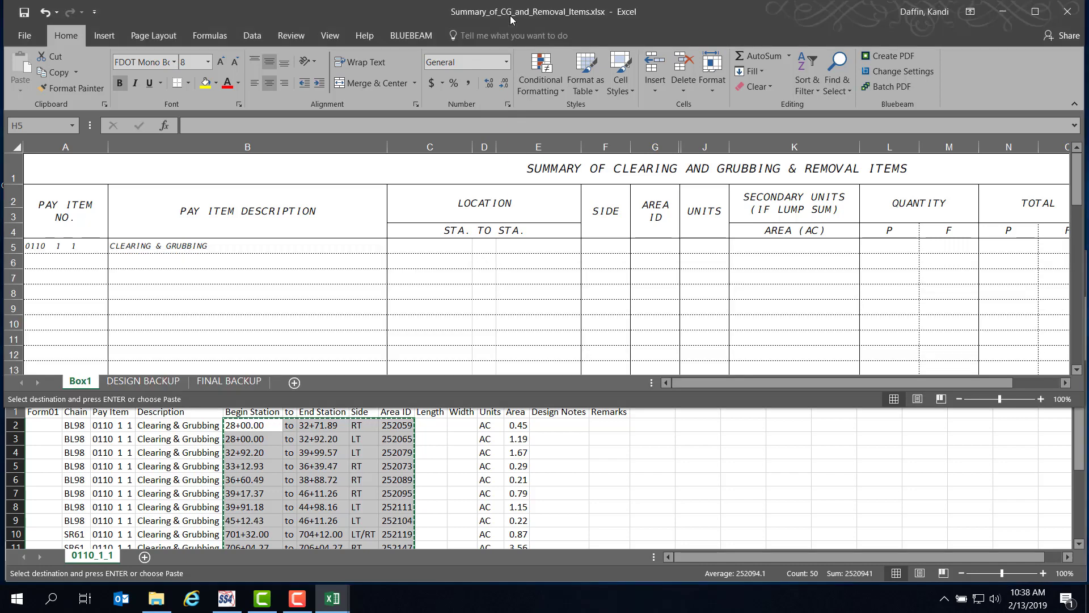
Paste the copied station ranges, sides and area IDs as values into Summary_of_CG_and_Removal_Items.xlsx, starting at cell C5
left_click(513, 20)
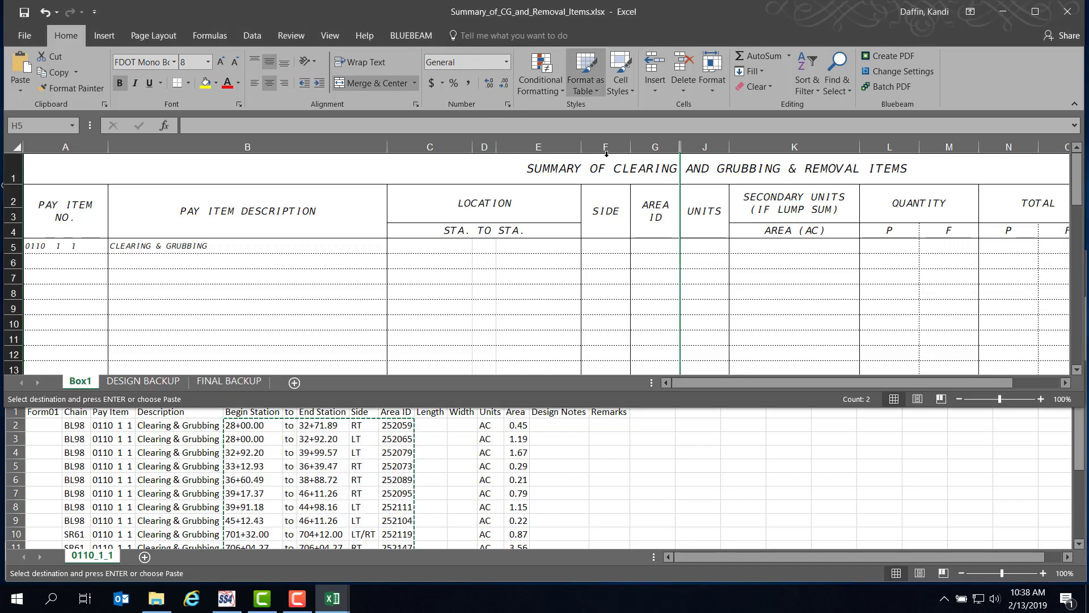
left_click(427, 246)
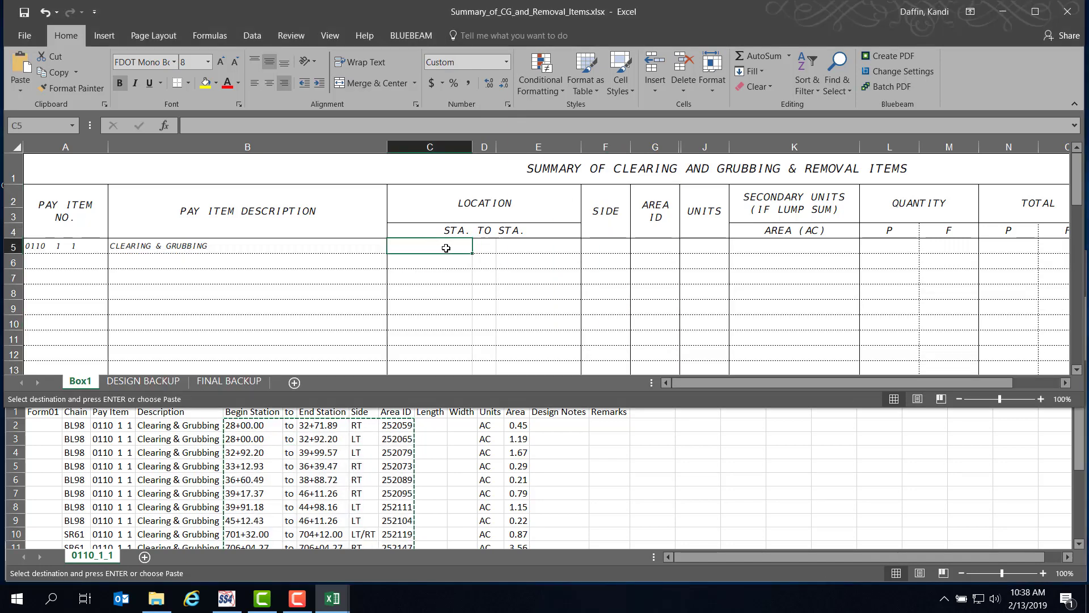
right_click(447, 248)
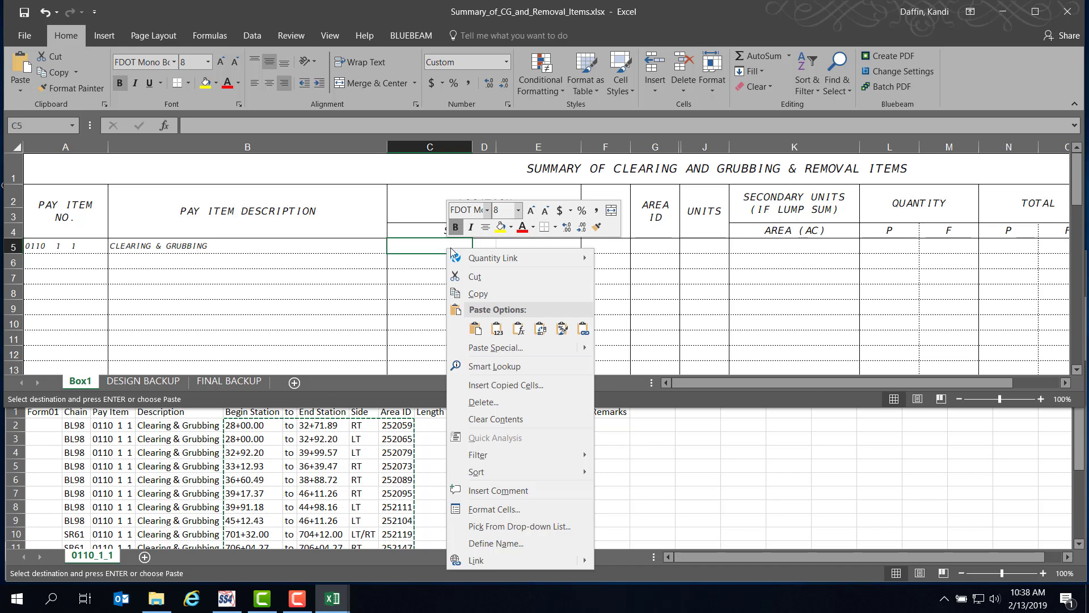
left_click(497, 329)
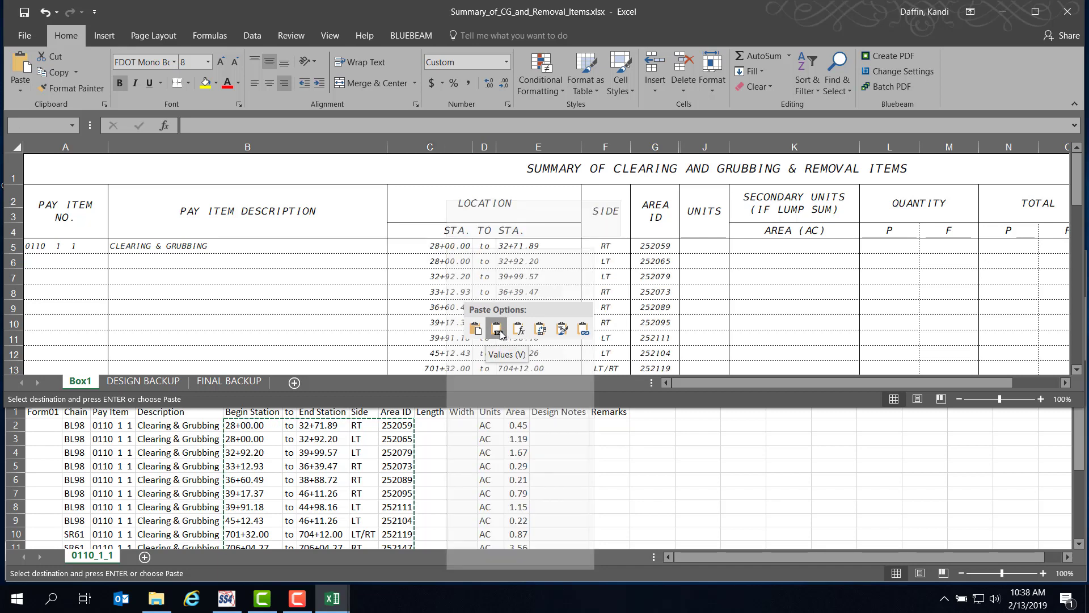
scroll(652, 256, "down", 2)
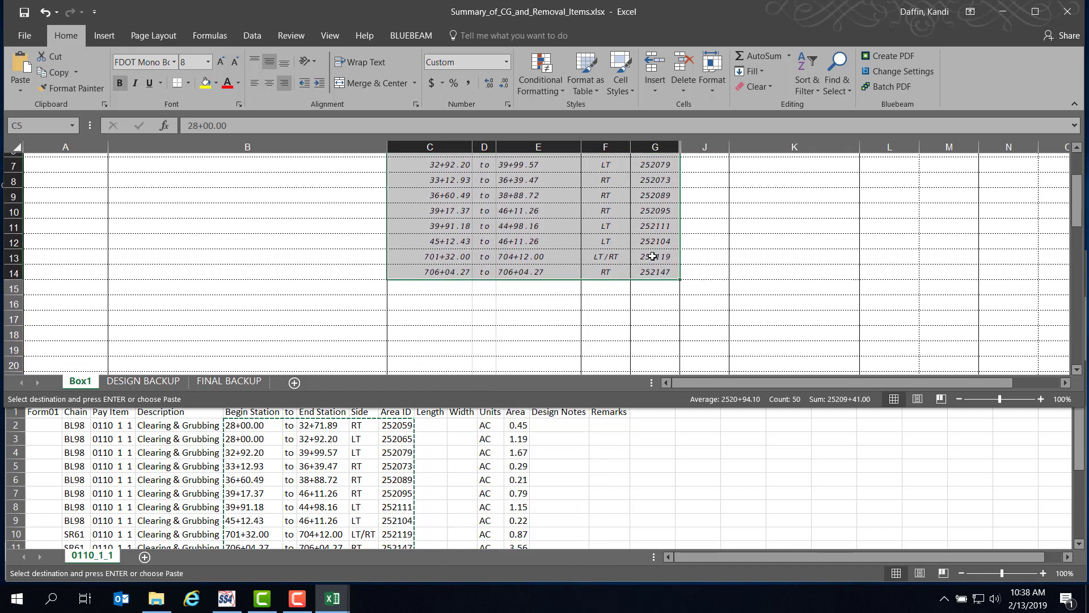
scroll(652, 256, "up", 3)
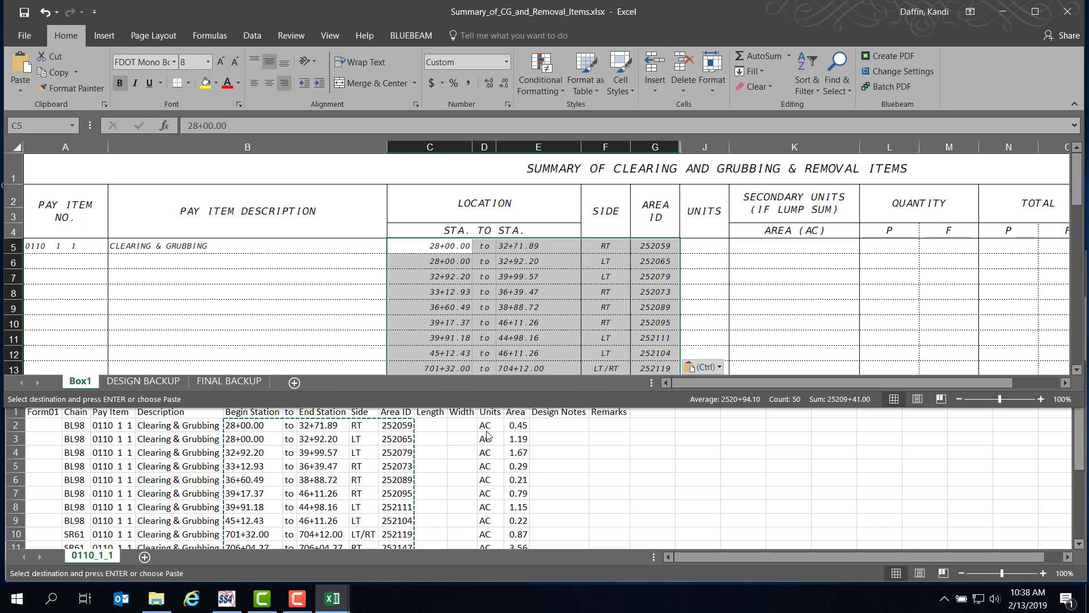
Copy the Area values M2:M11 from 0110_1_1.csv and paste them as values into the AREA (AC) column from cell K5
left_click(512, 426)
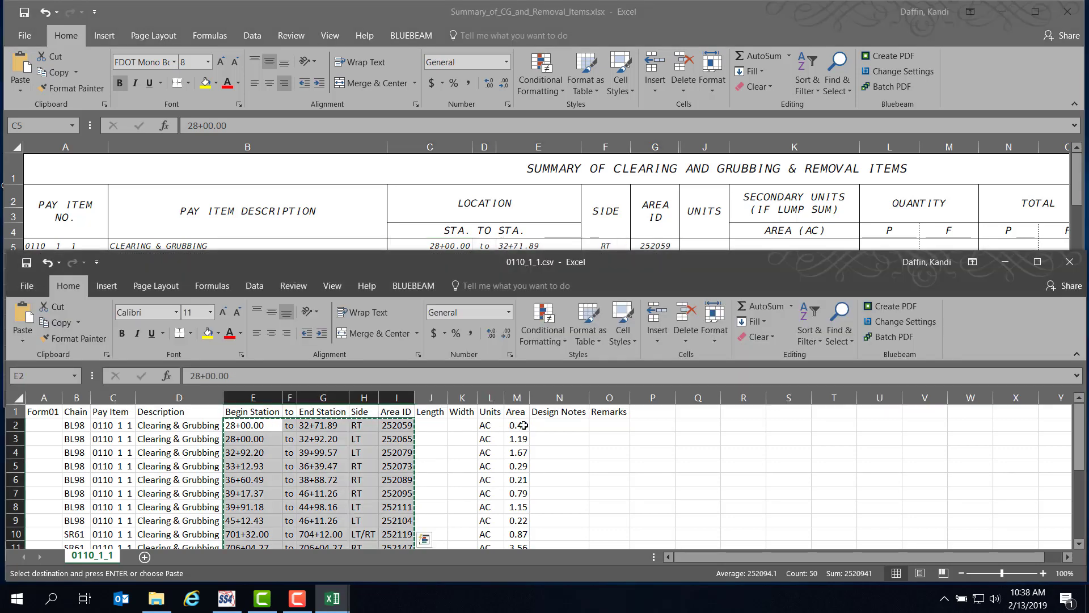
left_click_drag(512, 426, 524, 517)
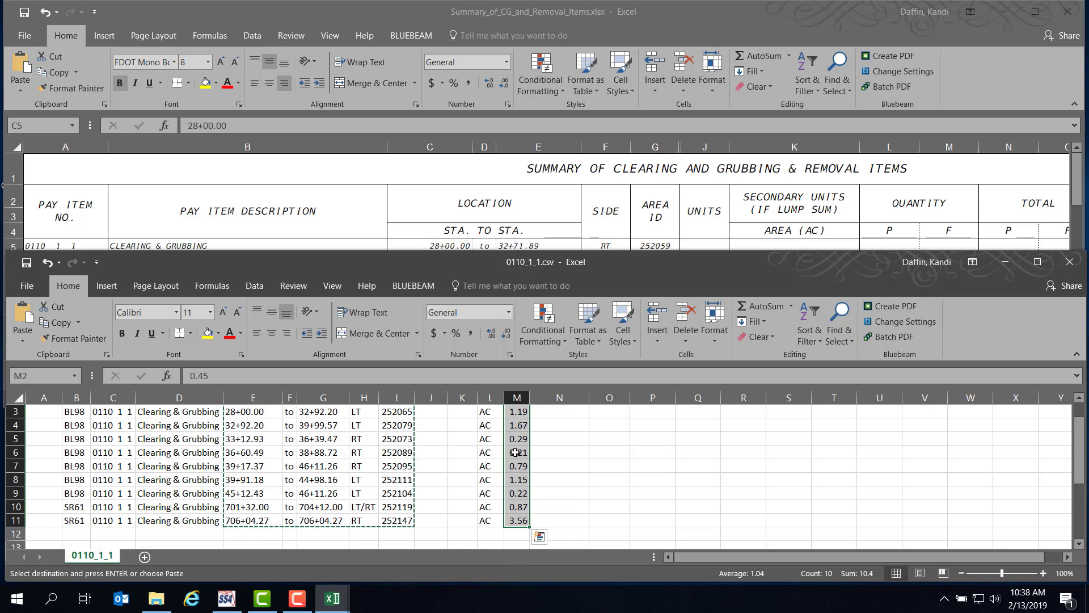
right_click(518, 517)
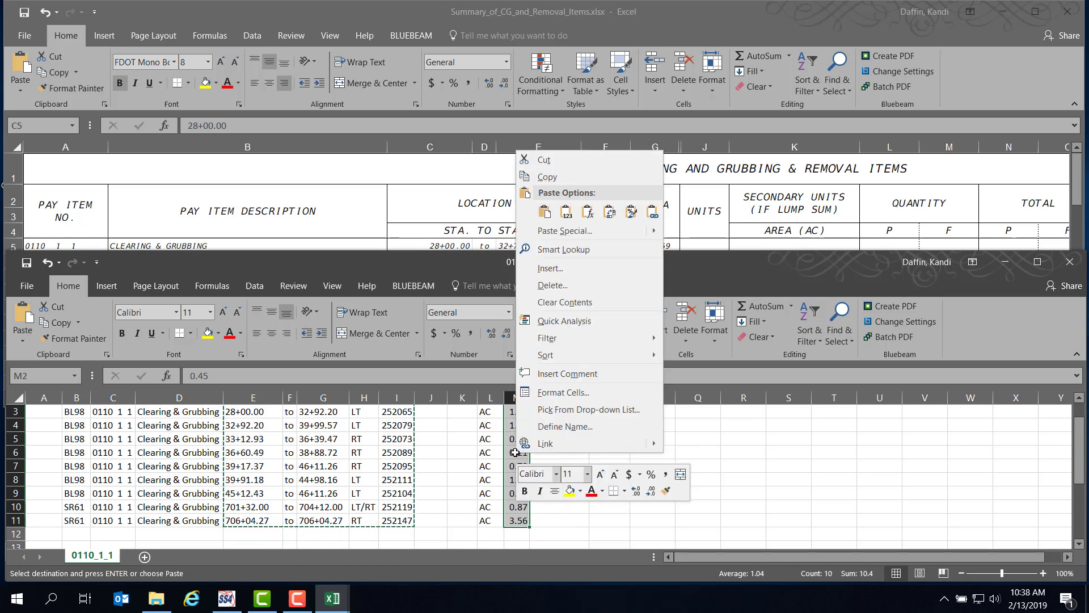
left_click(546, 177)
scroll(340, 476, "up", 1)
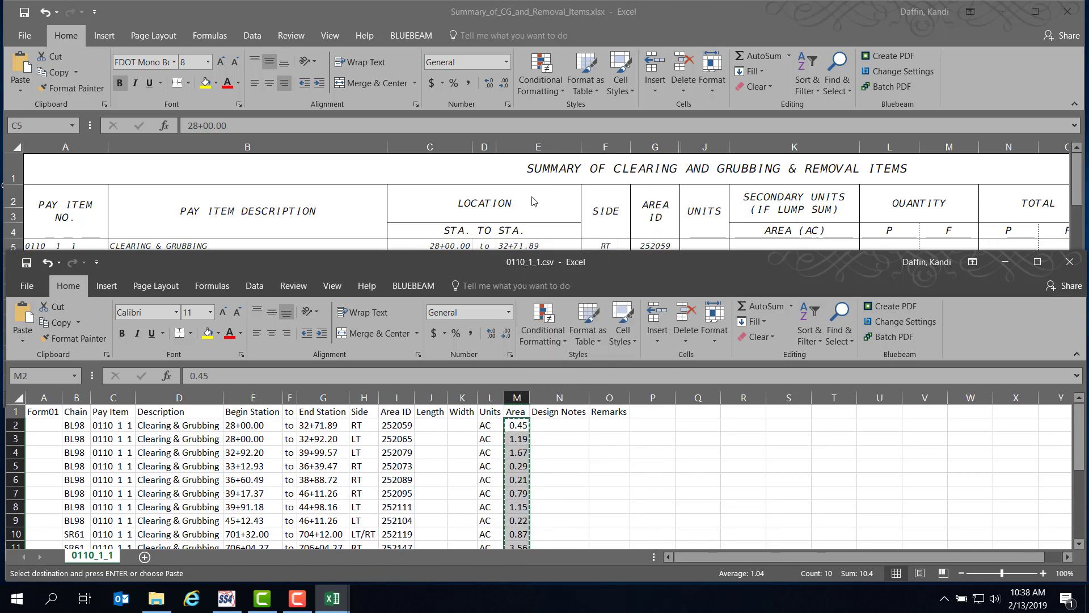
left_click(798, 136)
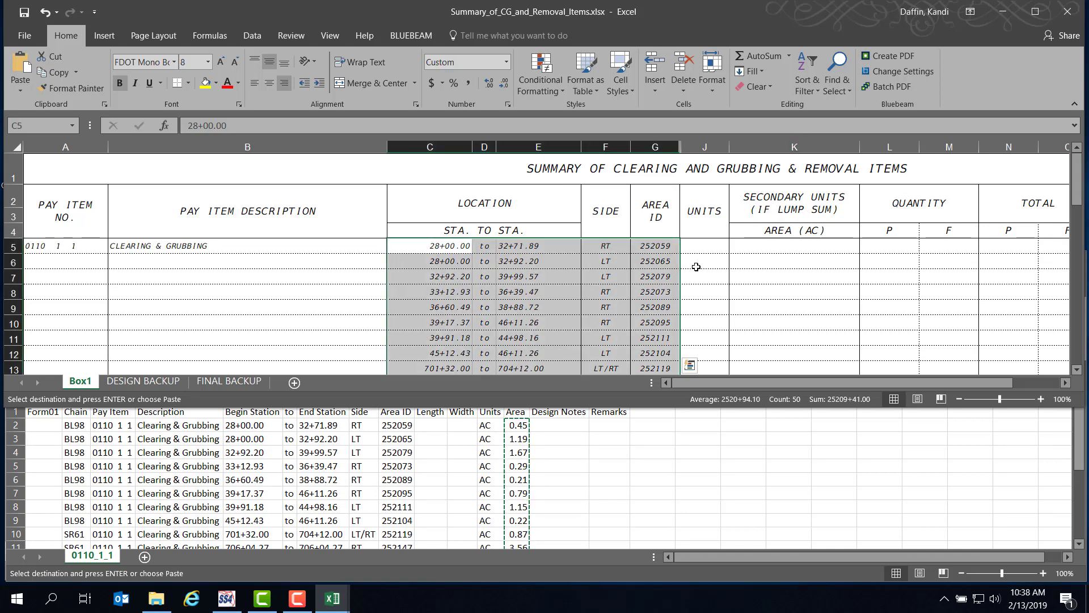
left_click(804, 245)
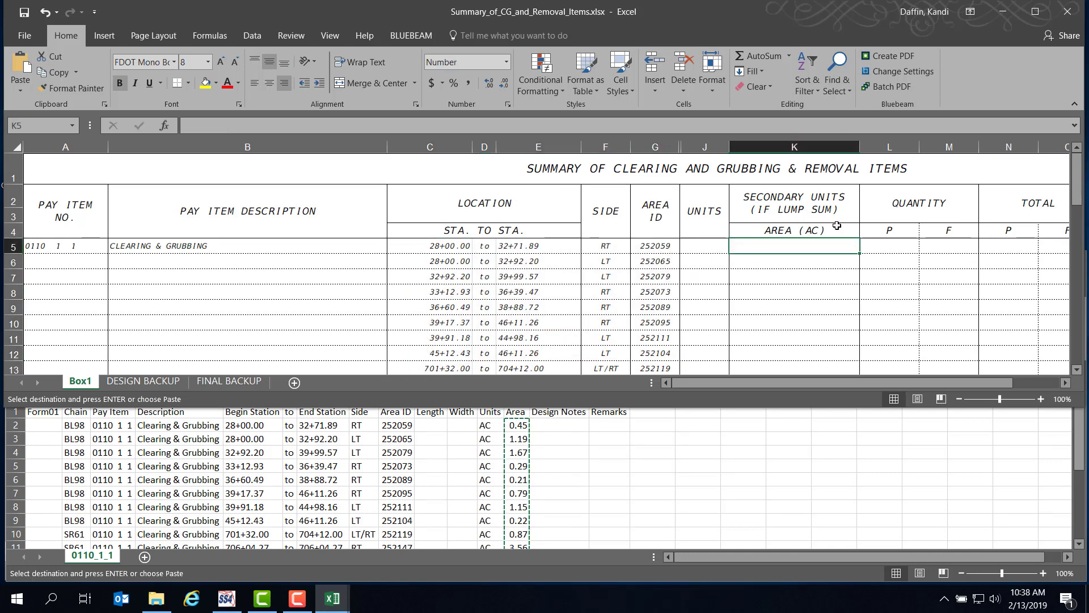
right_click(801, 244)
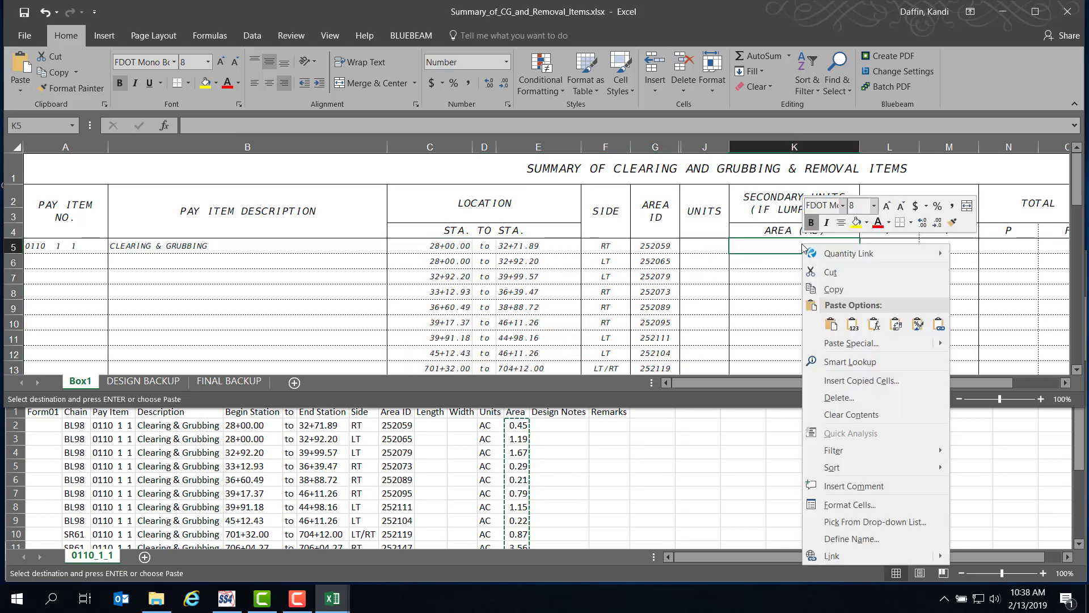
left_click(853, 325)
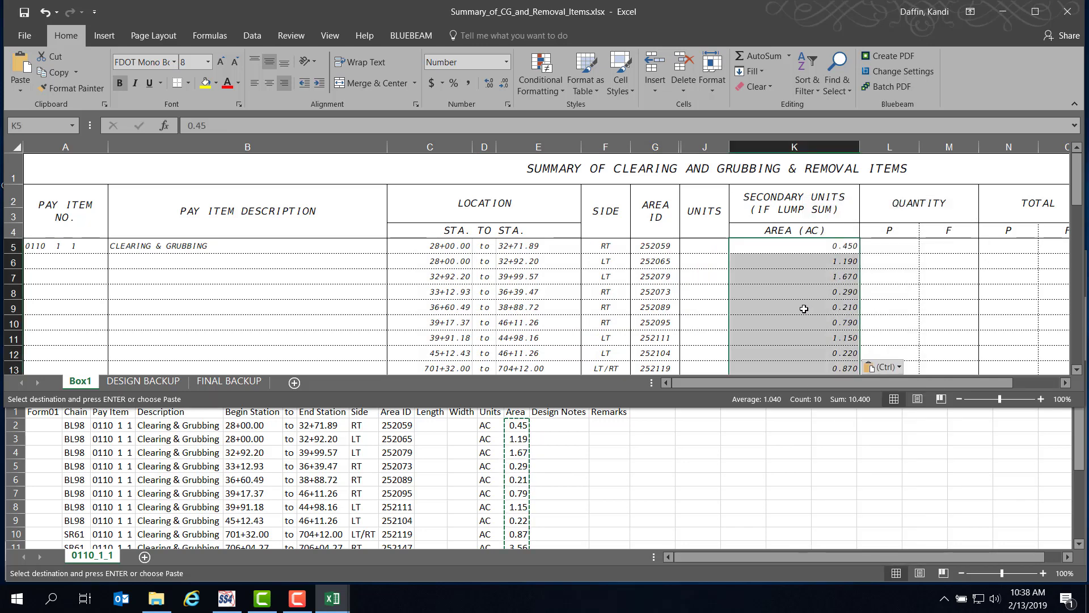
scroll(790, 282, "down", 1)
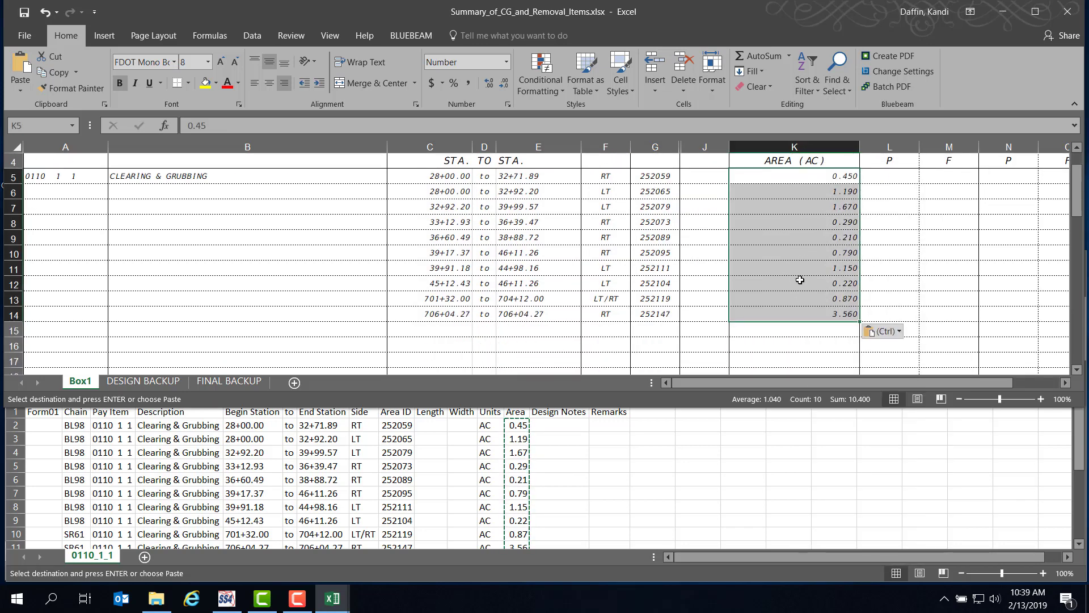
scroll(797, 278, "up", 1)
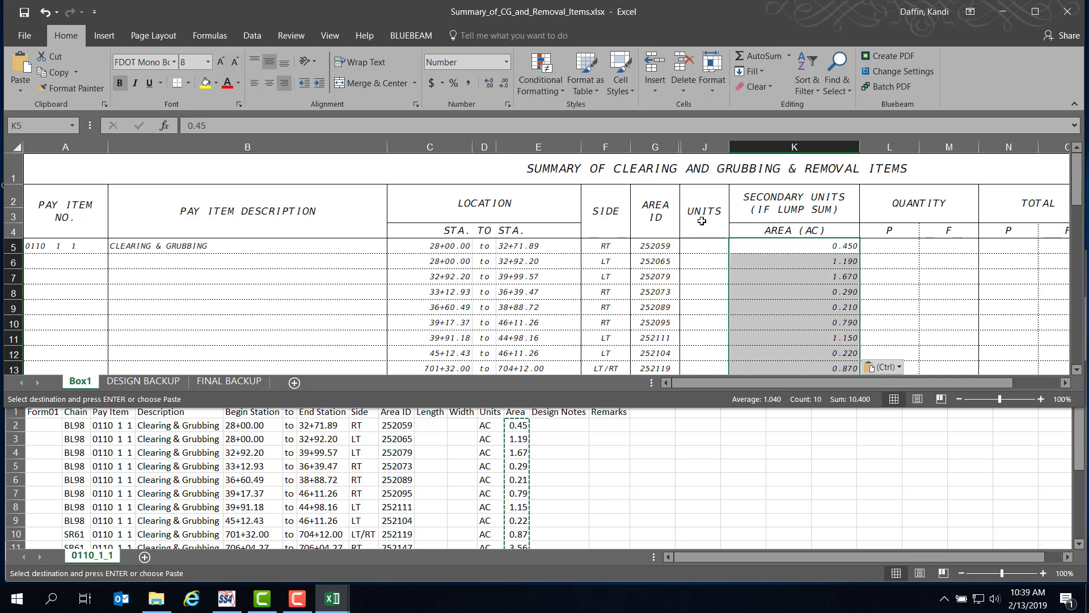
Enter LS as the units in cell J5 and 1 as the plan total in cell N5
left_click(702, 250)
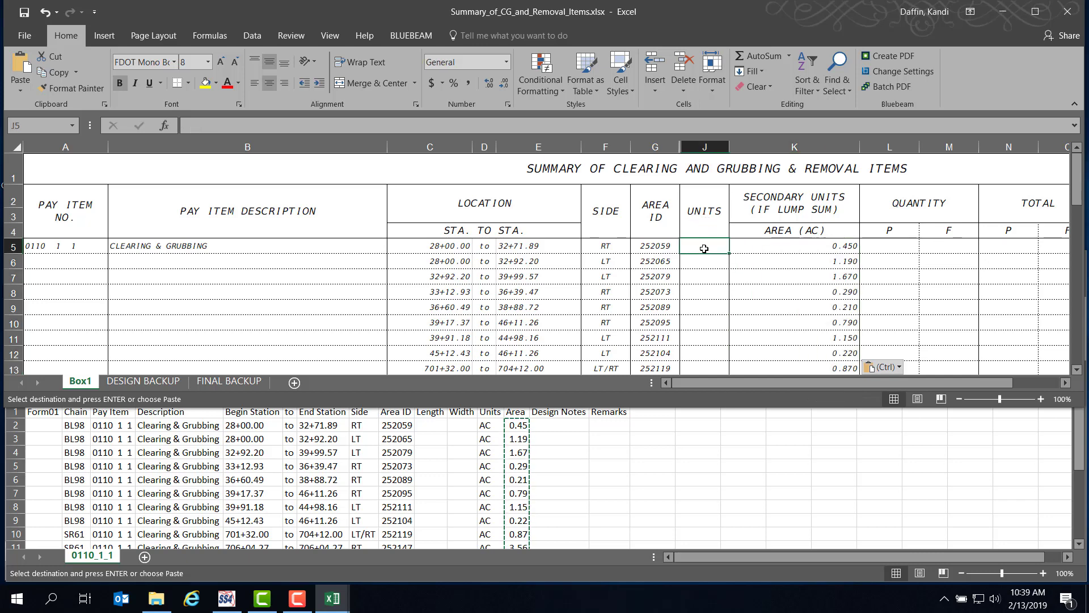
type("LS")
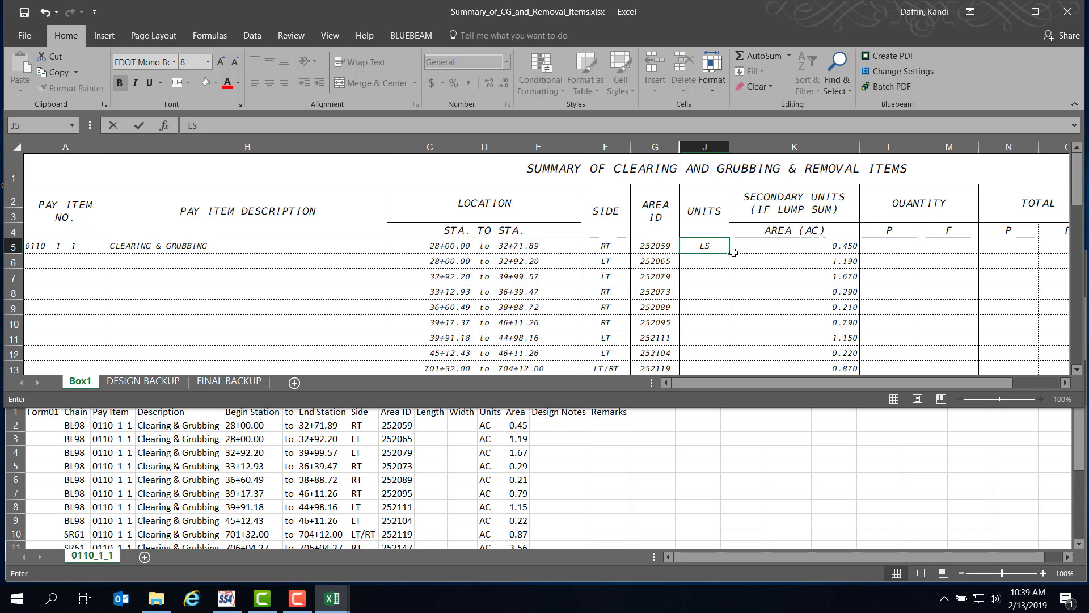
left_click(1018, 247)
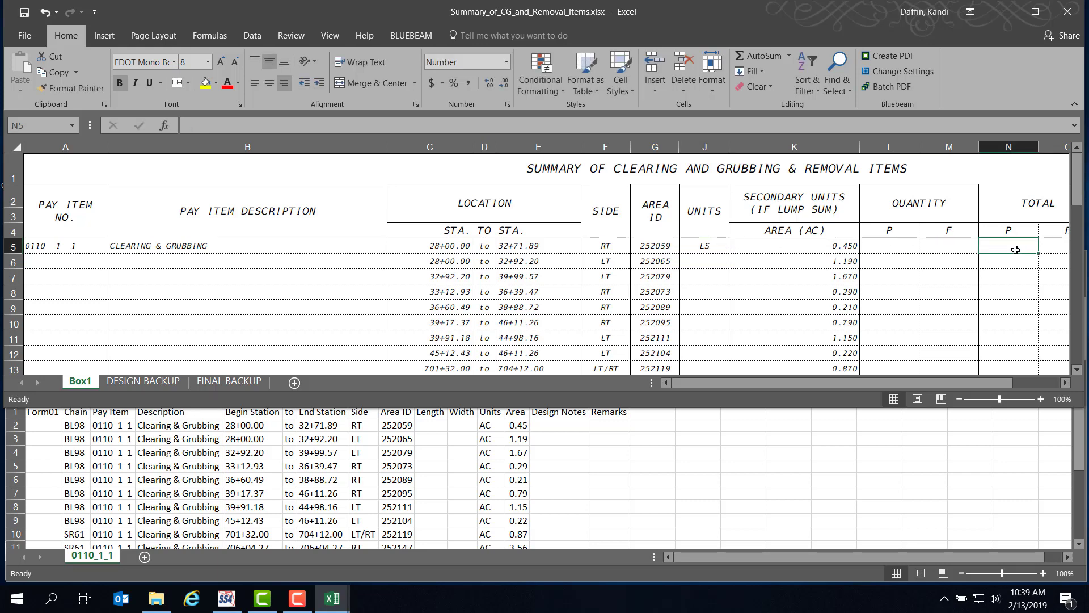
type("1")
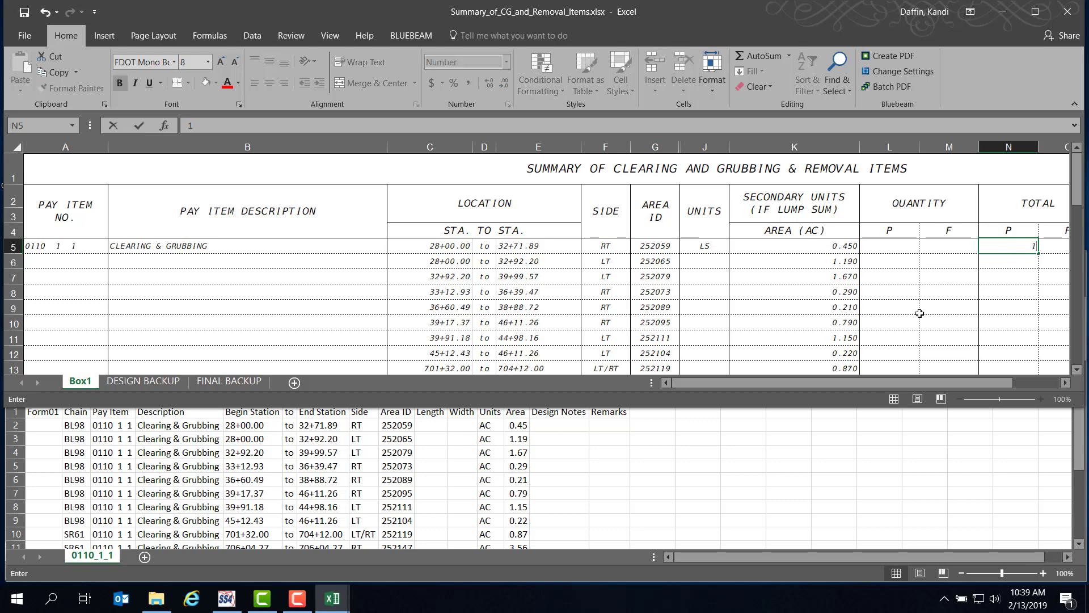
Enter a formula in Design Notes cell P5 that sums areas K5:K14 and appends the text " TOTAL AC"
left_click_drag(853, 385, 905, 383)
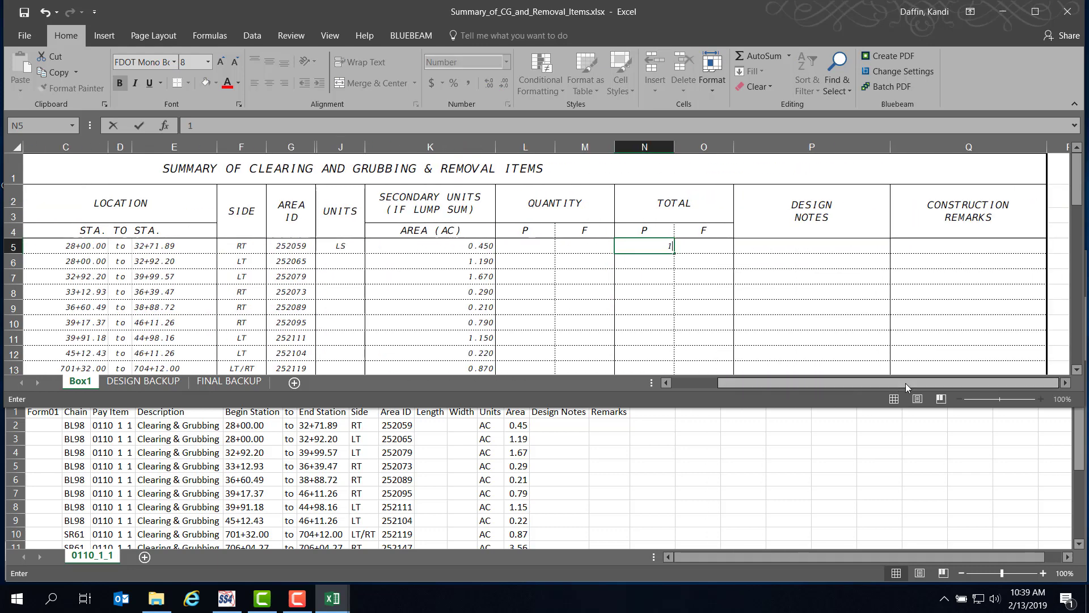
left_click(751, 247)
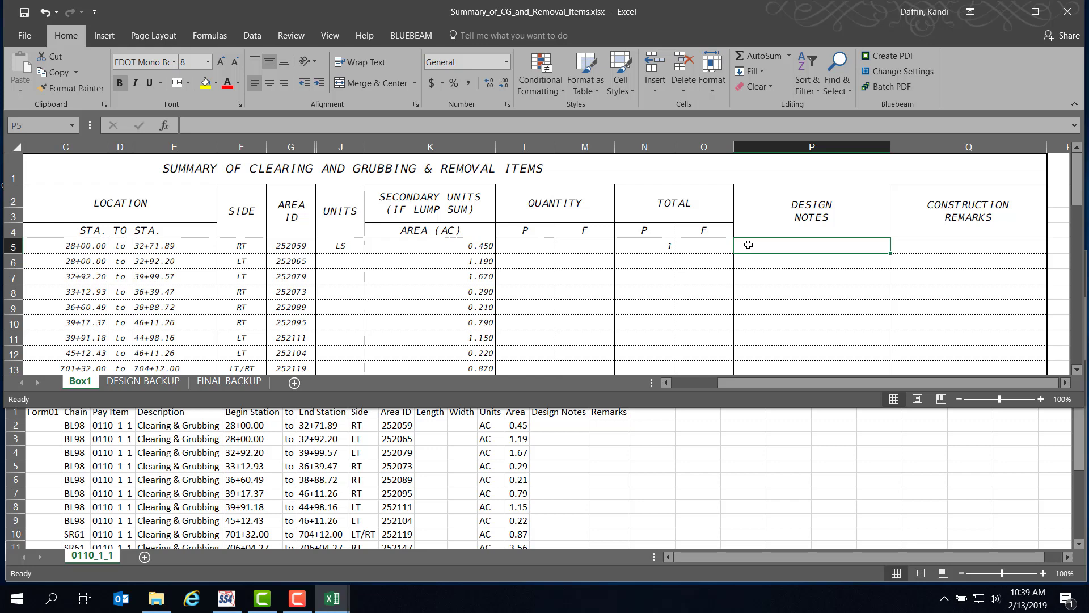
left_click(206, 127)
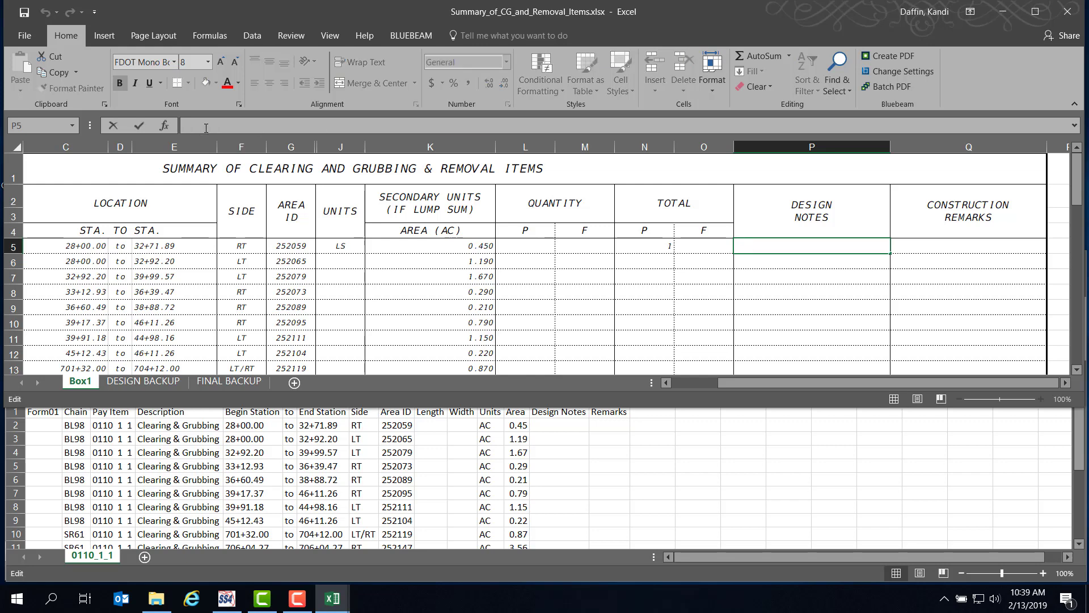
type("=")
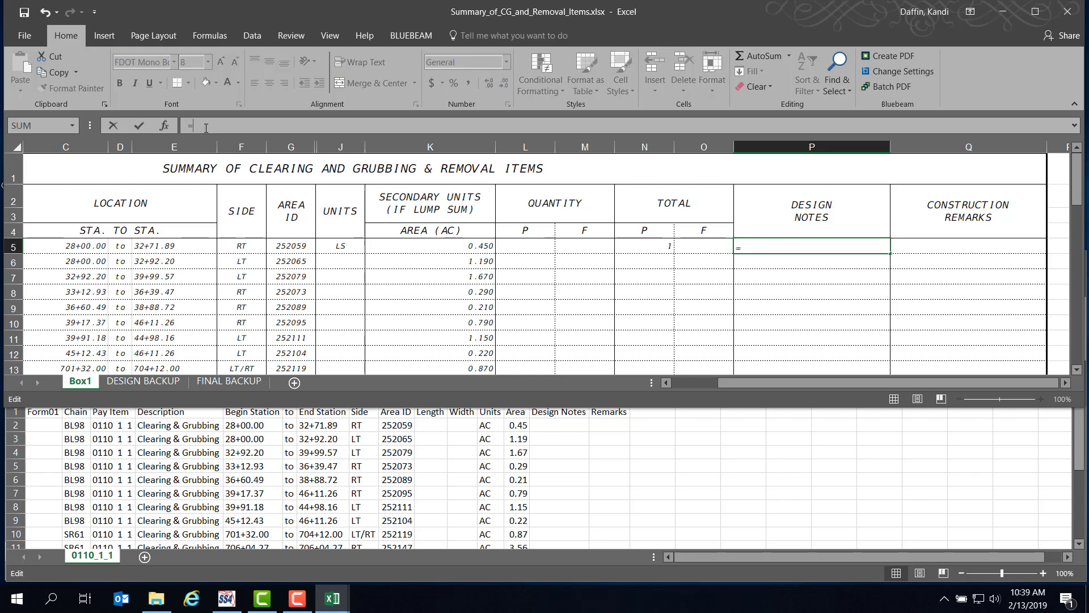
type("sum")
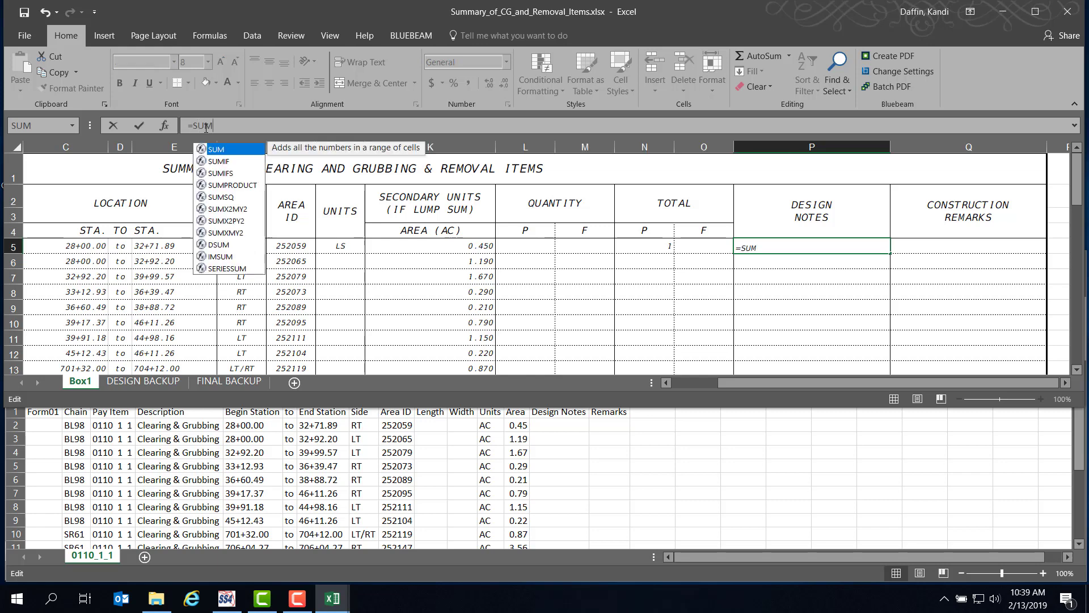
key("Tab")
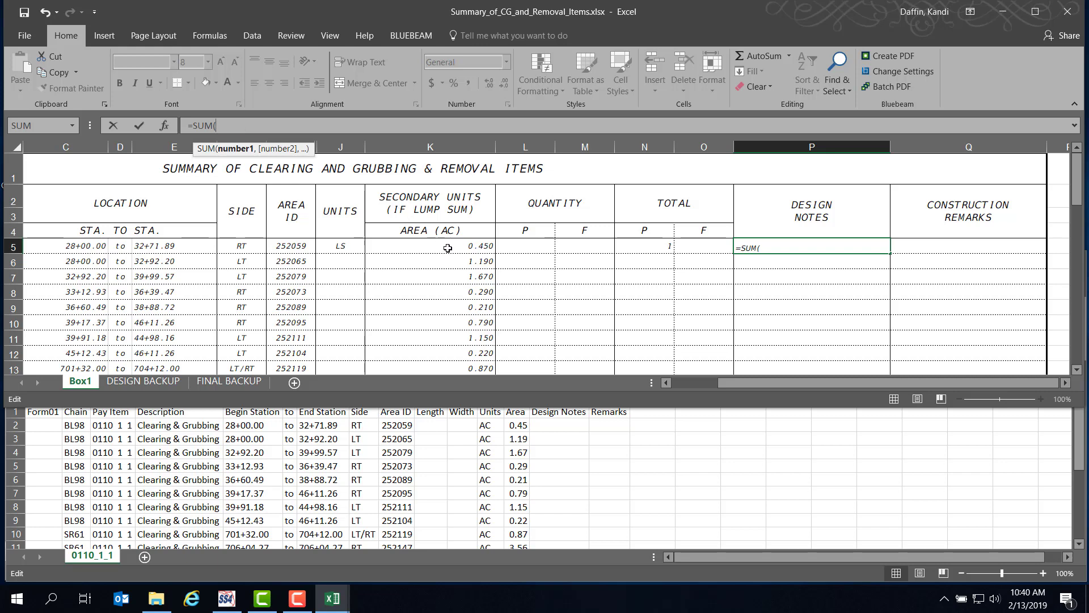
left_click_drag(448, 248, 433, 312)
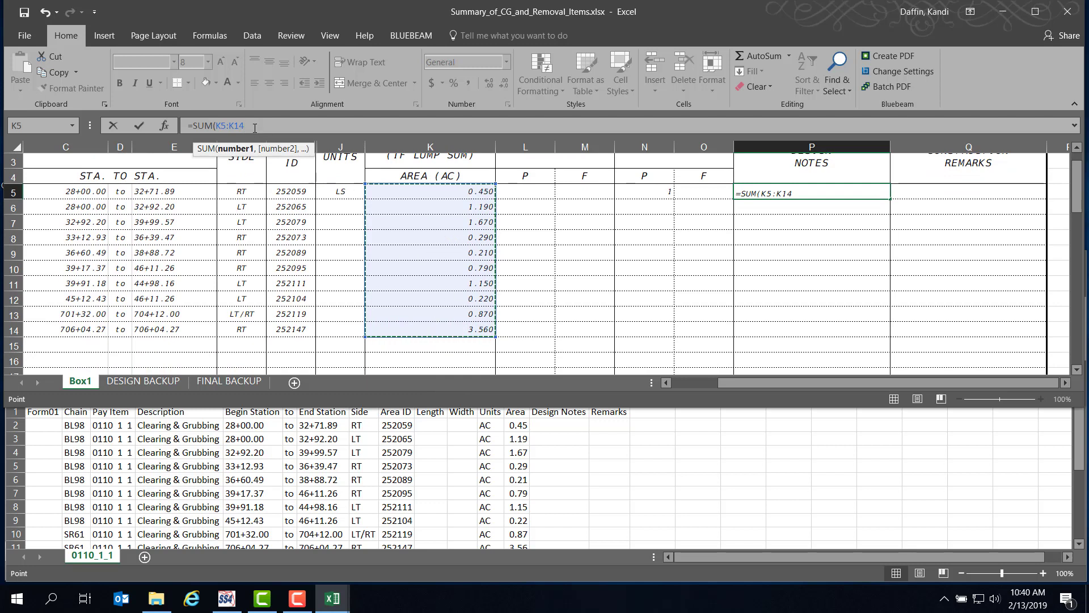
left_click(254, 123)
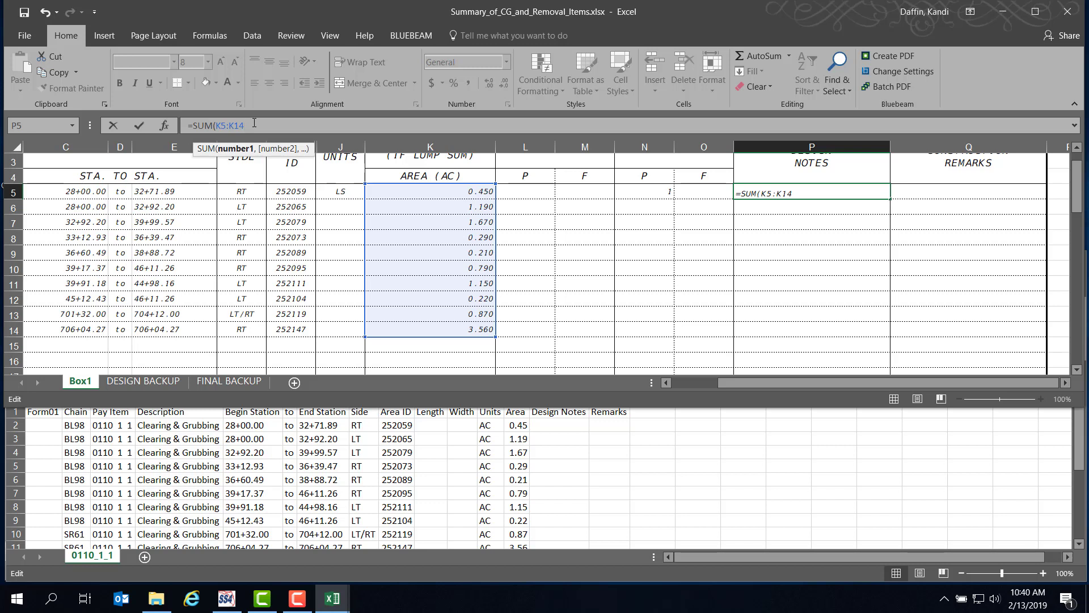
type("&")
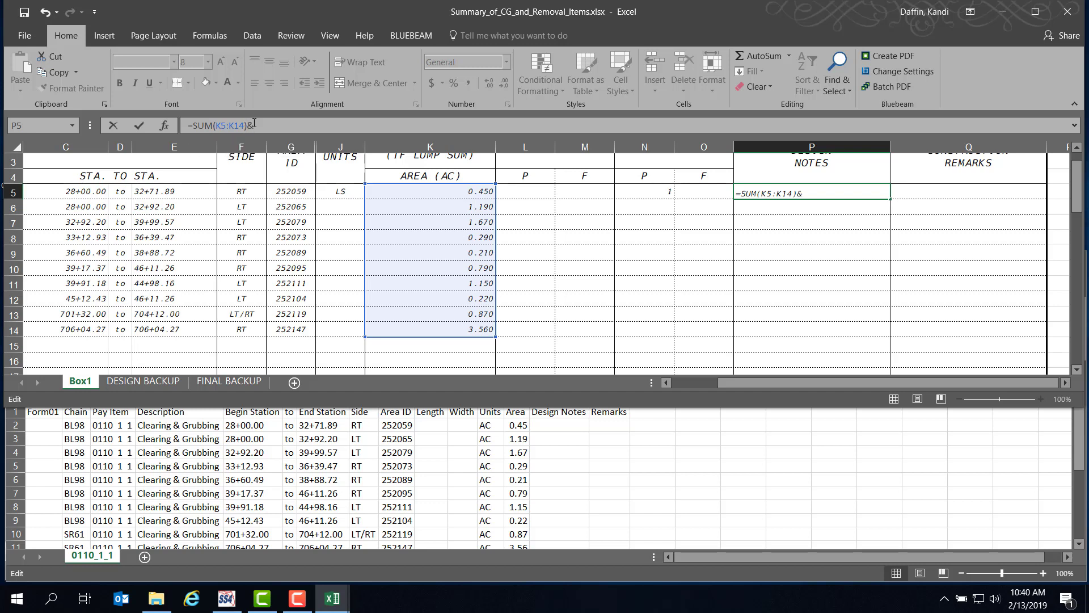
type("\" TOTAL AC")
key("Return")
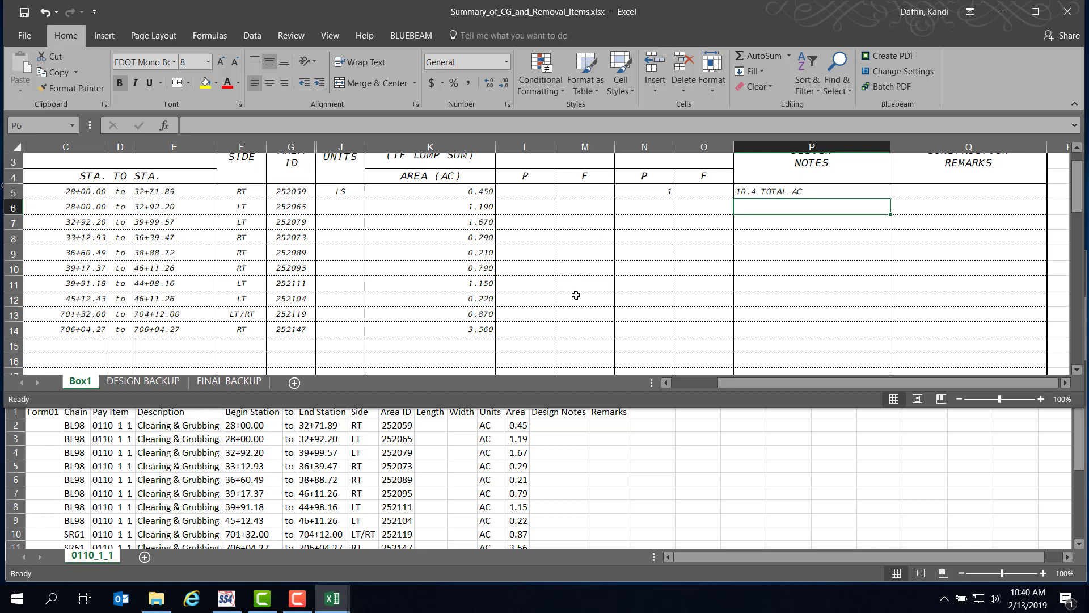
Close 0110_1_1.csv without saving its changes
left_click_drag(727, 382, 672, 383)
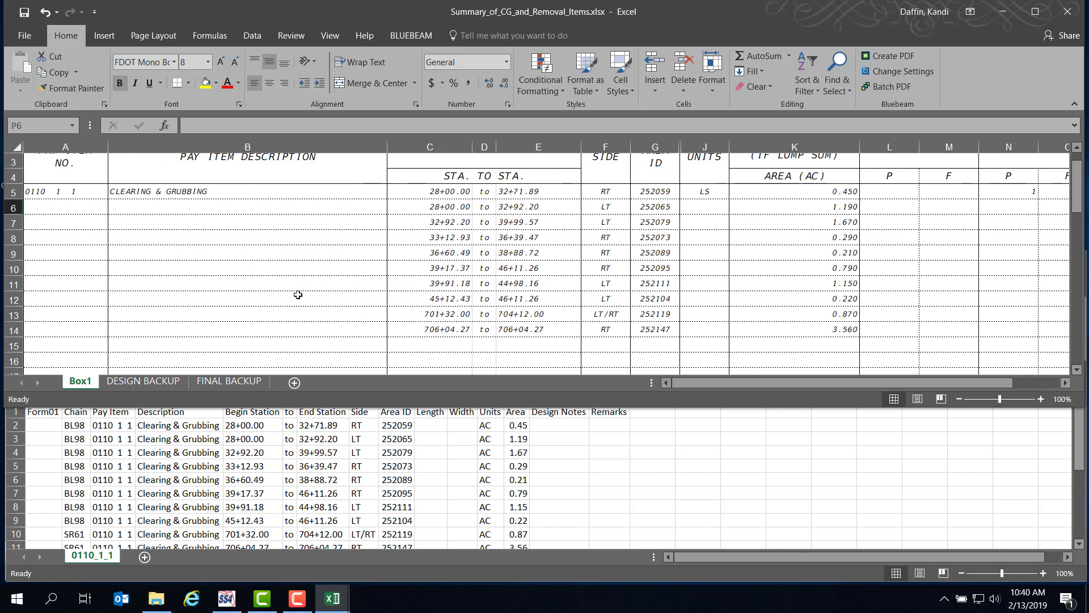
scroll(298, 296, "down", 1)
scroll(299, 295, "down", 1)
left_click(600, 480)
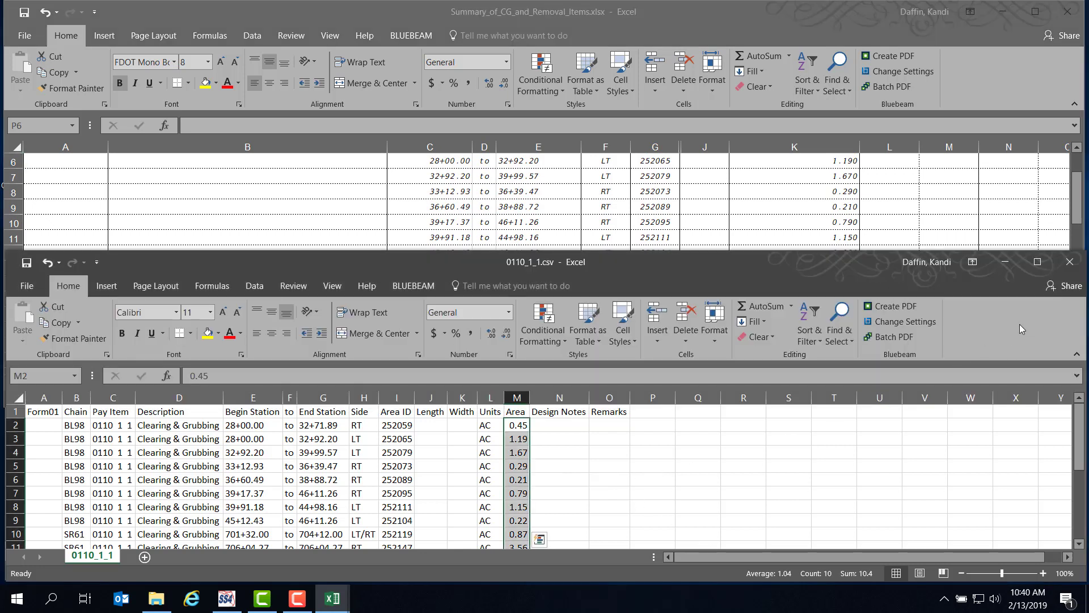
left_click(1072, 262)
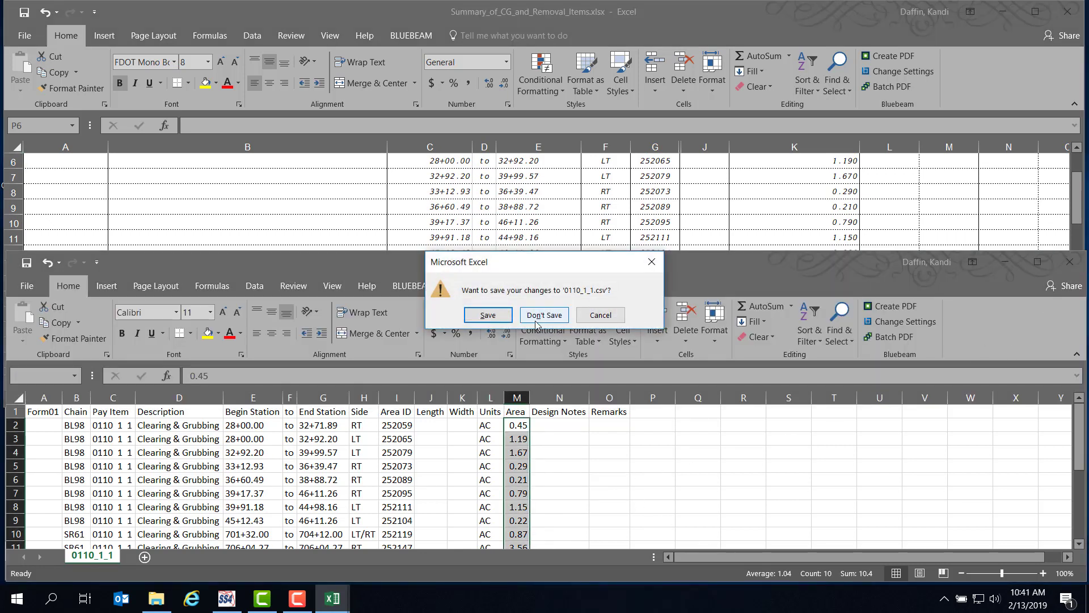
left_click(542, 316)
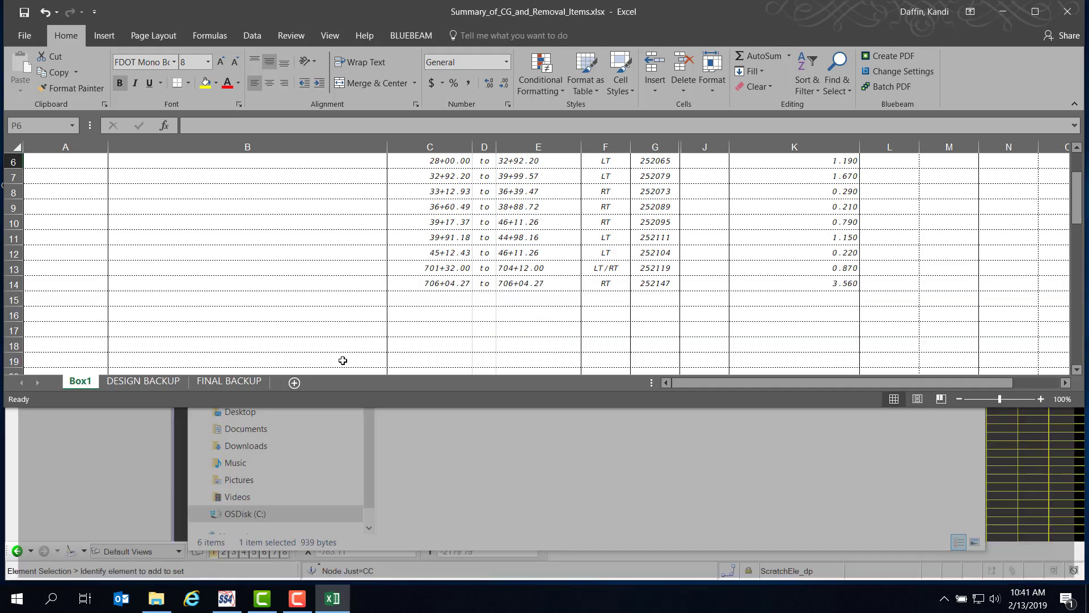
Open 0110_2_2.csv from the calculations folder and lower its window so the summary workbook can be reached behind it
left_click(508, 472)
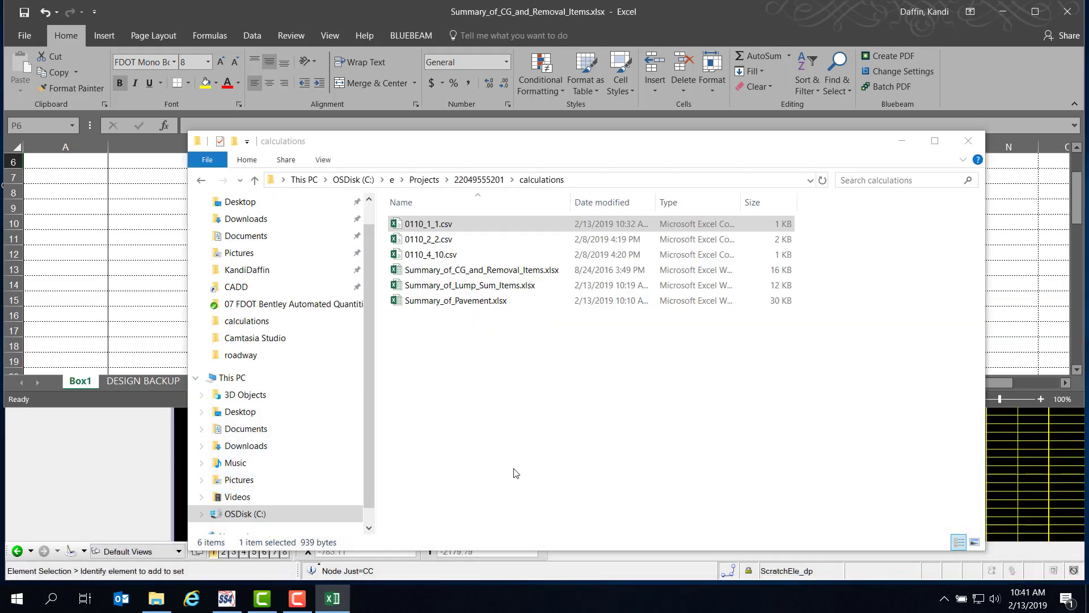
double_click(452, 240)
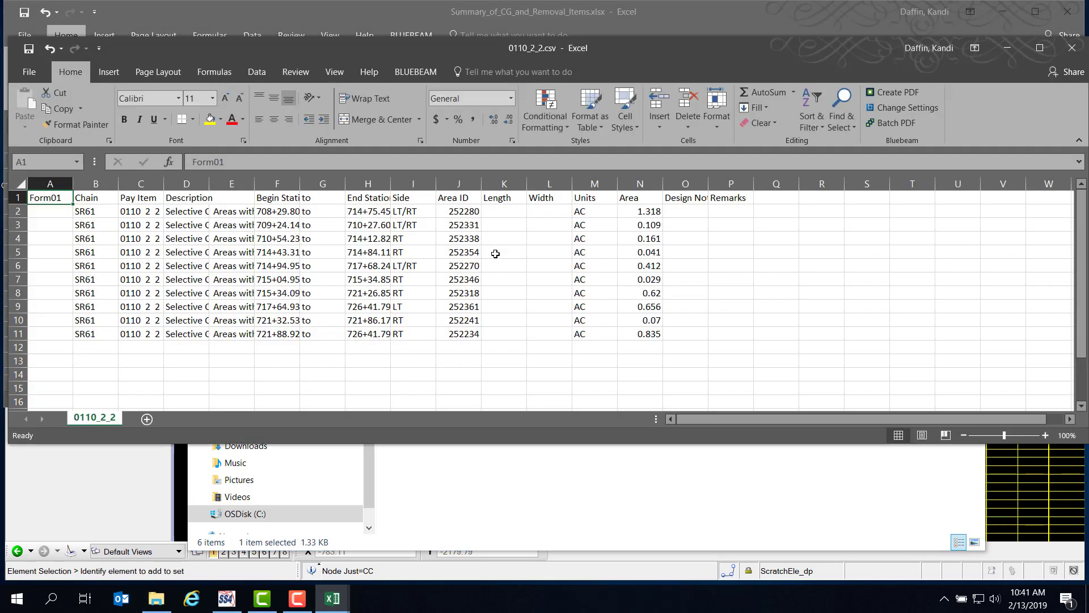
left_click_drag(537, 50, 533, 188)
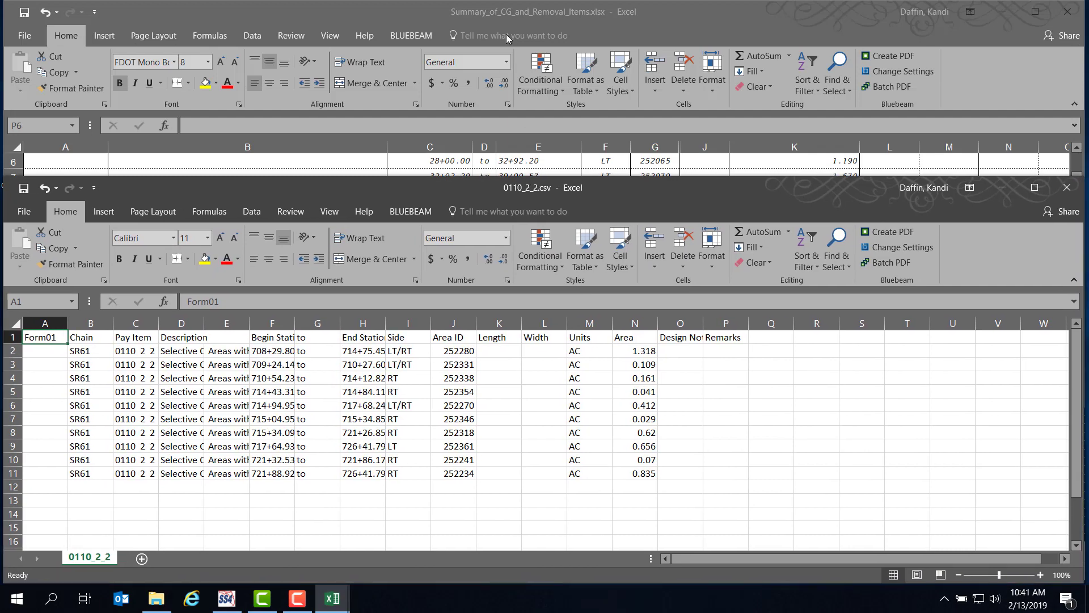
left_click(528, 16)
scroll(396, 214, "up", 2)
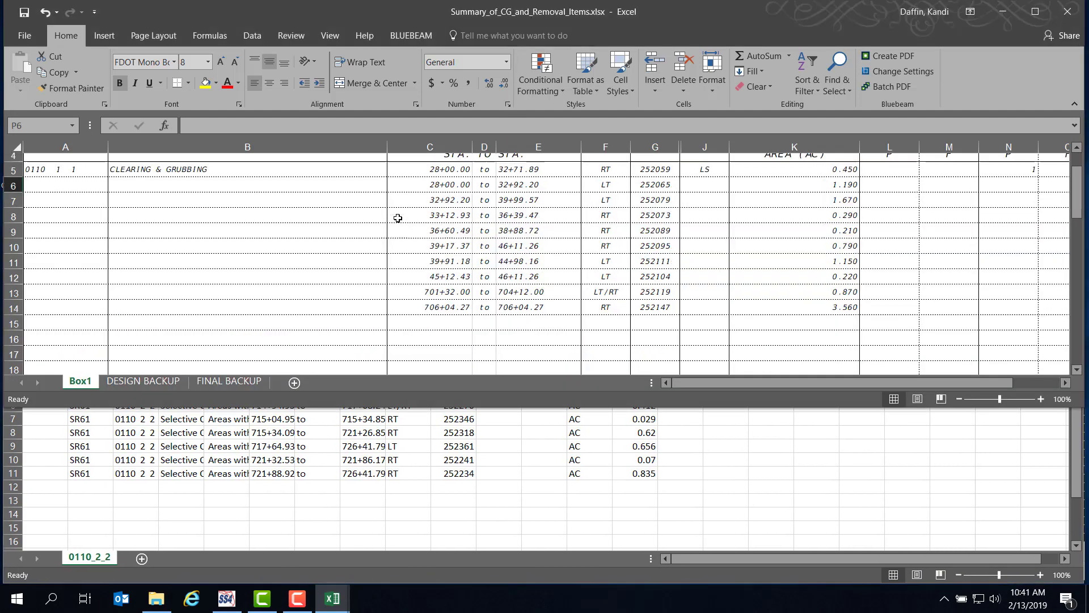
scroll(347, 300, "down", 1)
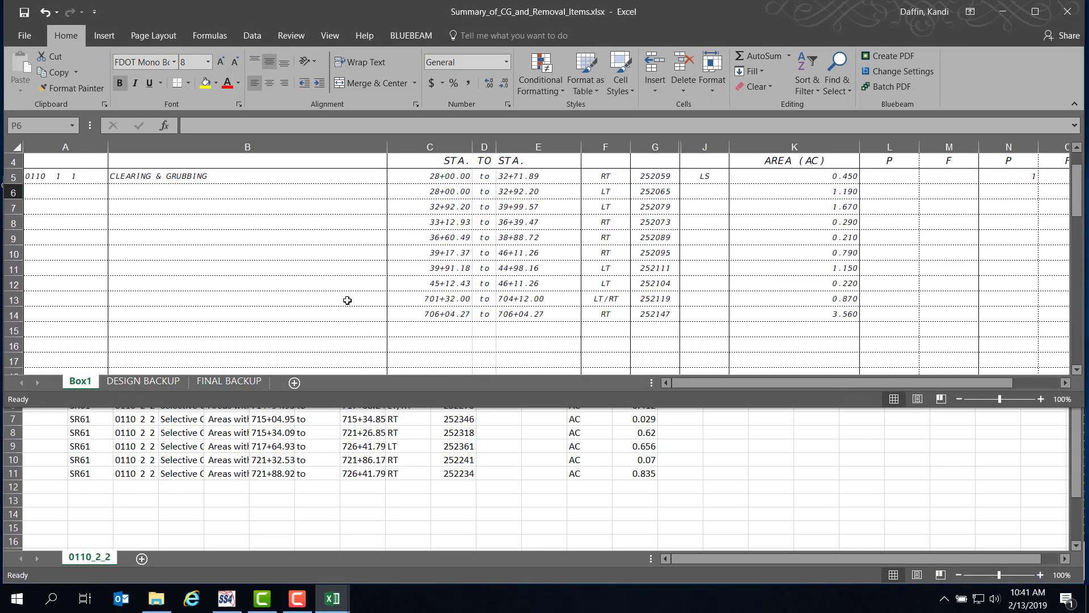
Copy the pay item number 0110 2 2 from cell C11 of 0110_2_2.csv and paste it as a value into summary cell A15
left_click(129, 475)
right_click(139, 475)
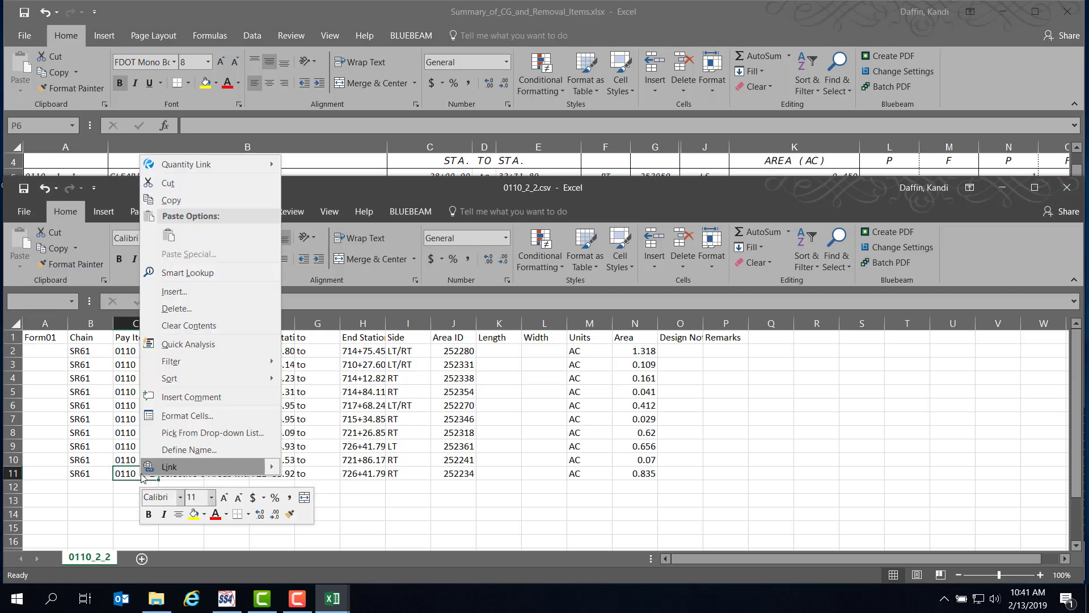
left_click(170, 200)
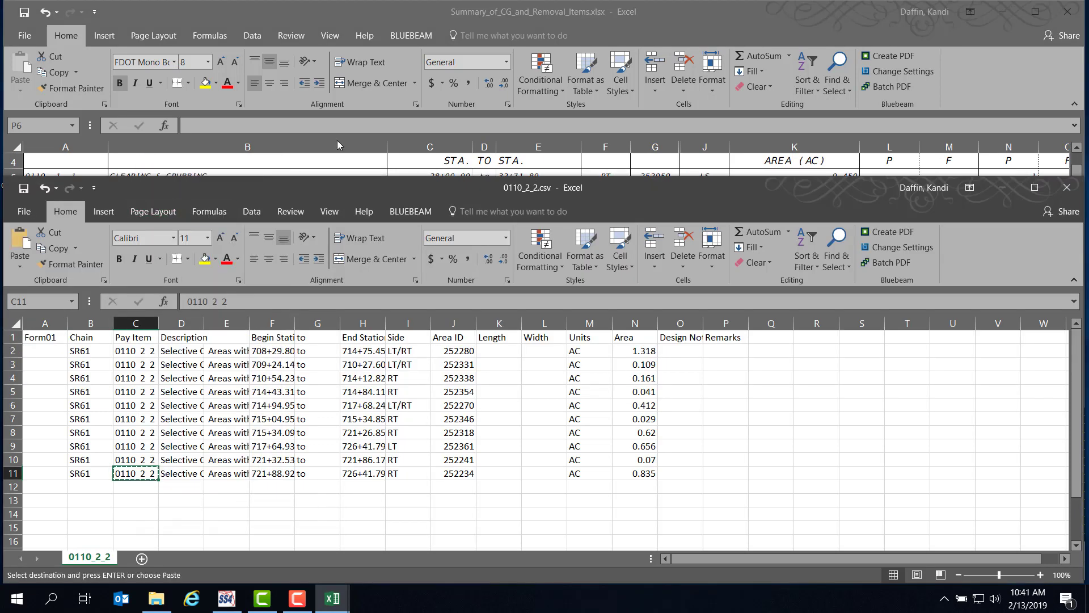
left_click(359, 17)
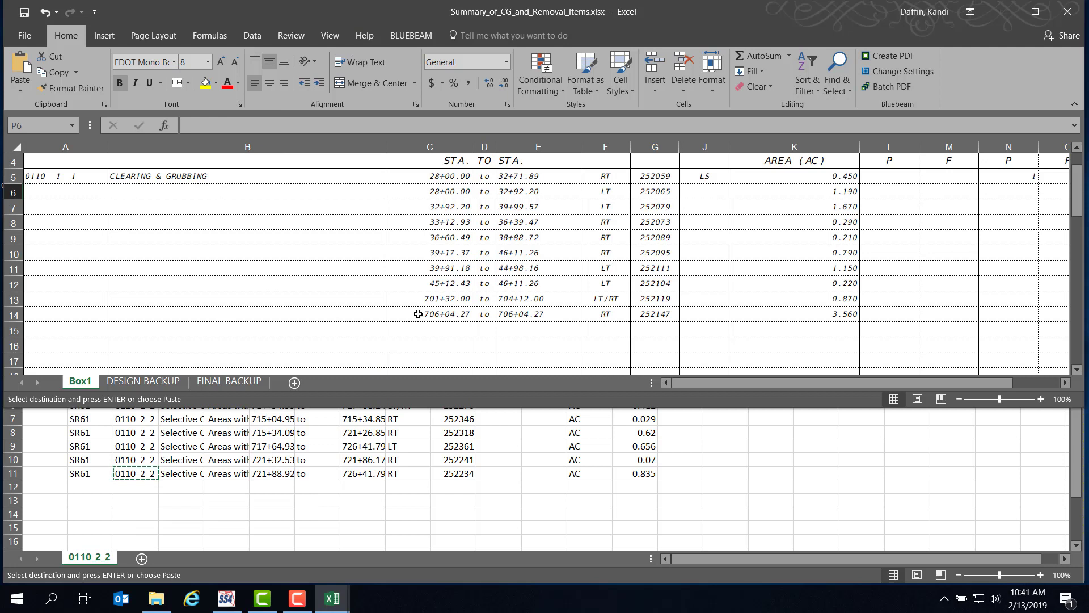
left_click(72, 331)
right_click(74, 330)
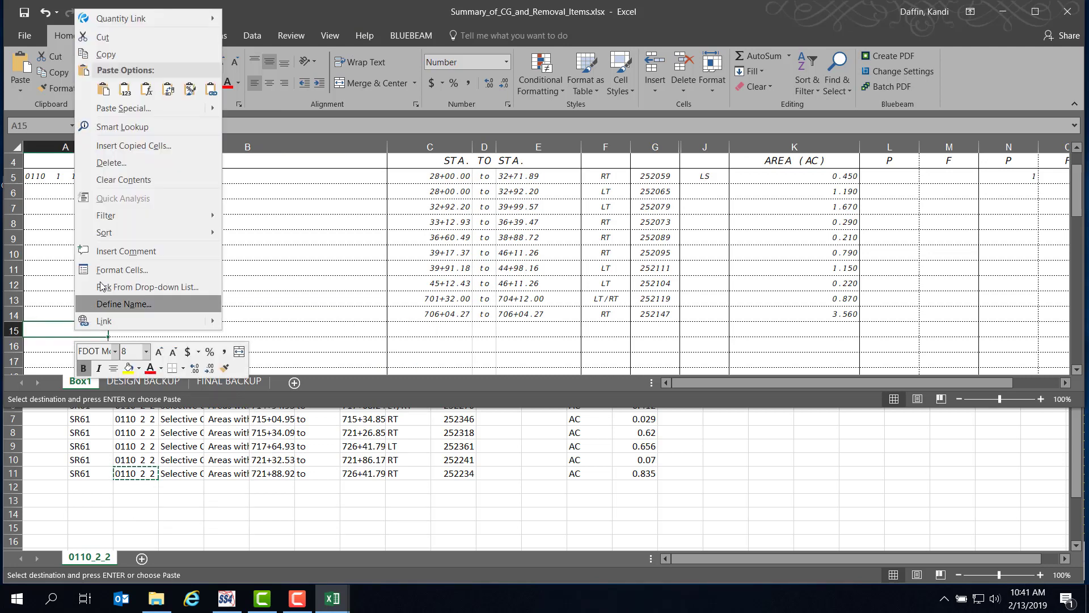
mouse_move(102, 107)
left_click(125, 91)
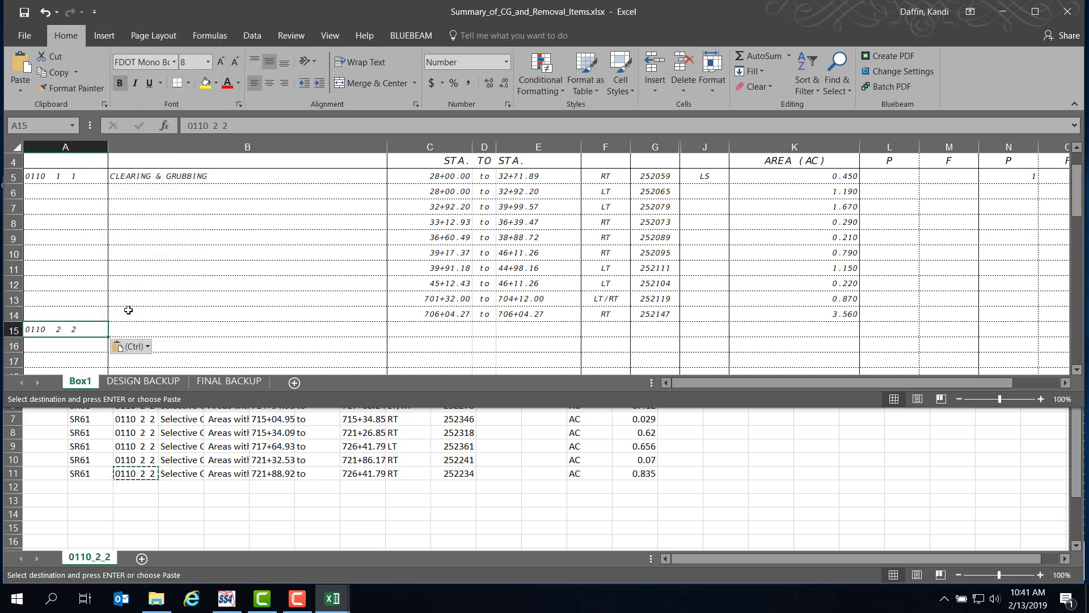
AutoFit all column widths in 0110_2_2.csv and select the first description in cell D2
left_click(200, 462)
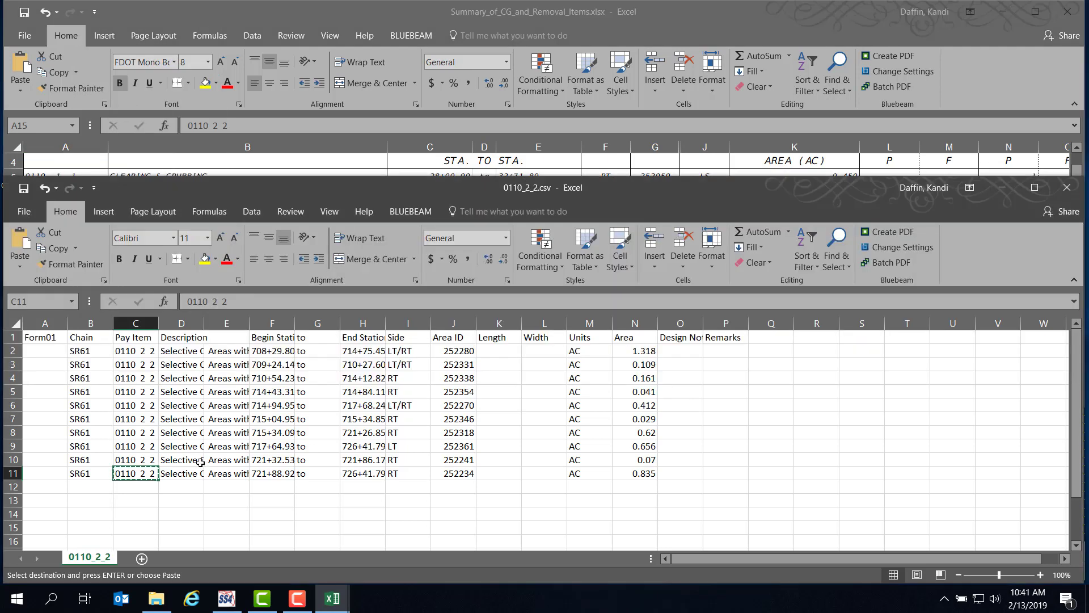
left_click(15, 323)
left_click(711, 256)
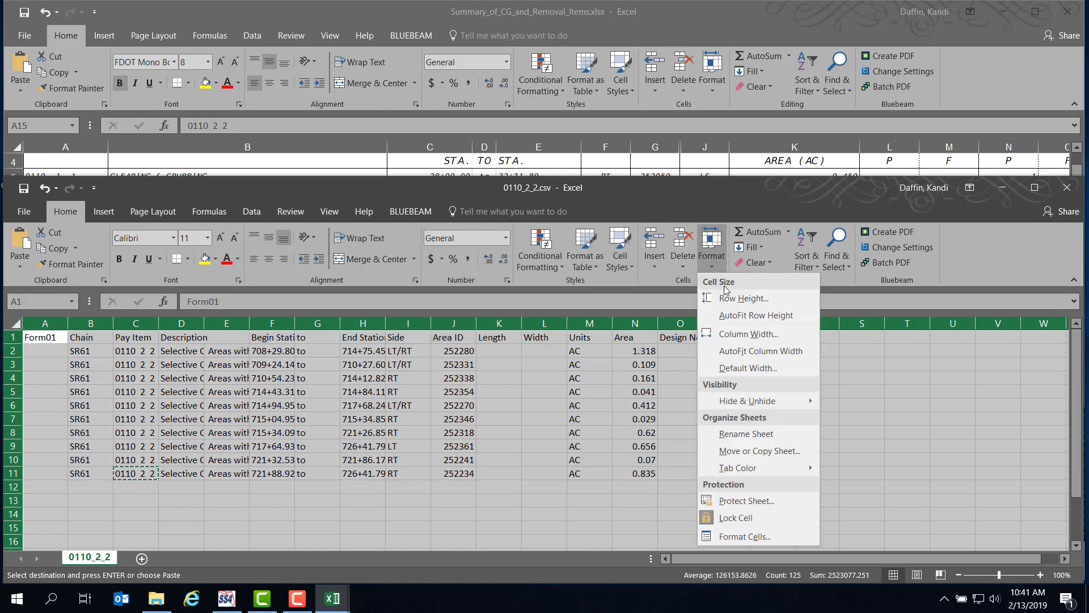
left_click(750, 351)
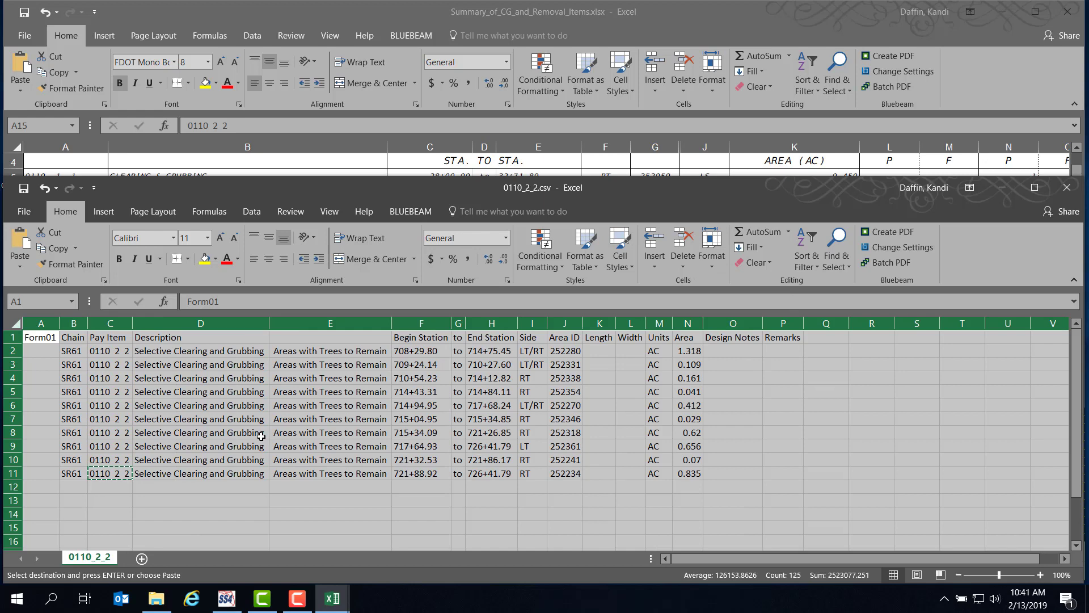
left_click(241, 353)
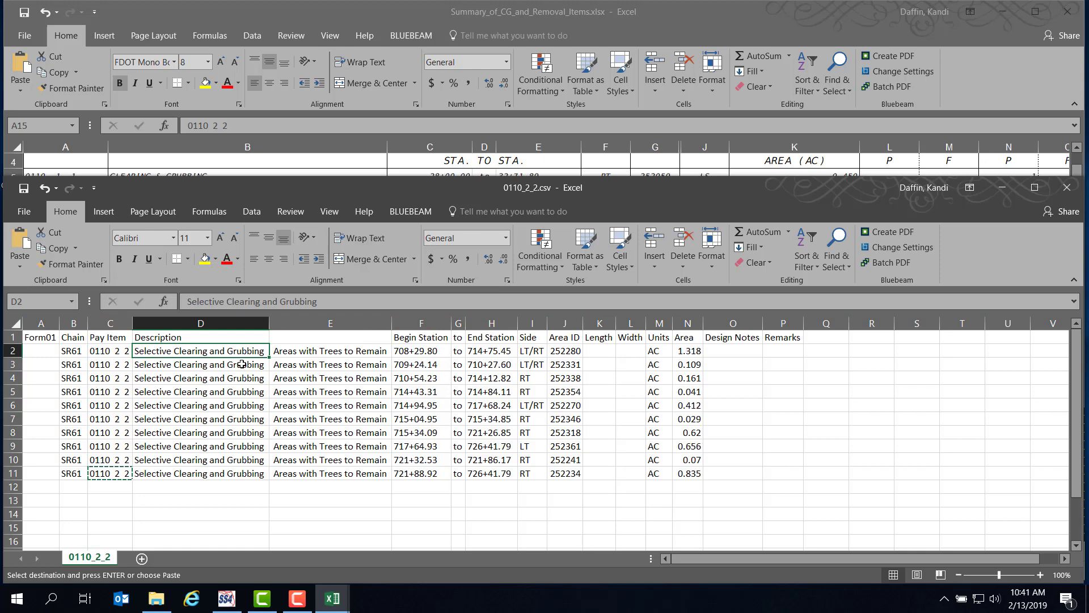
Enter the pay item description SELECTIVE CLEARING AND GRUBBING, AREAS WITH TREES TO REMAIN in summary cell B15
left_click(250, 86)
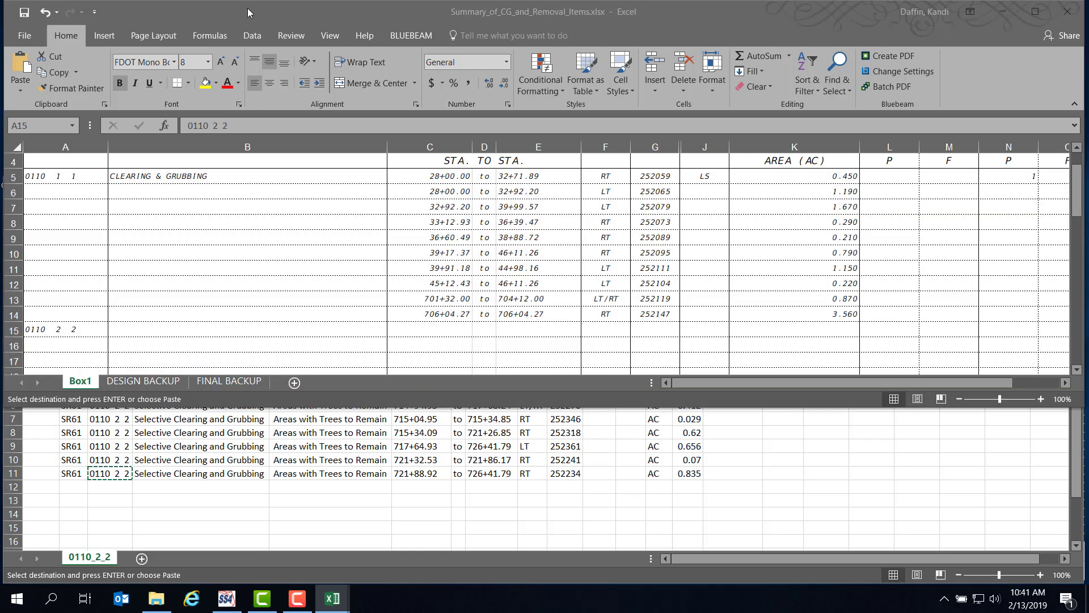
left_click(123, 328)
double_click(131, 328)
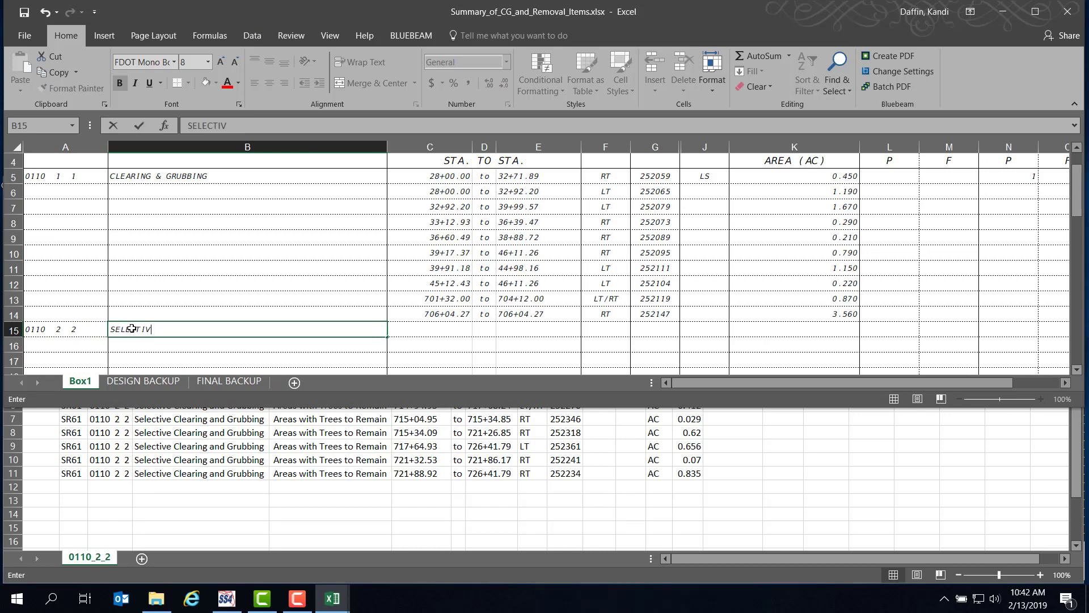
type("SELECTIVE CLEARING AND GRUBBING")
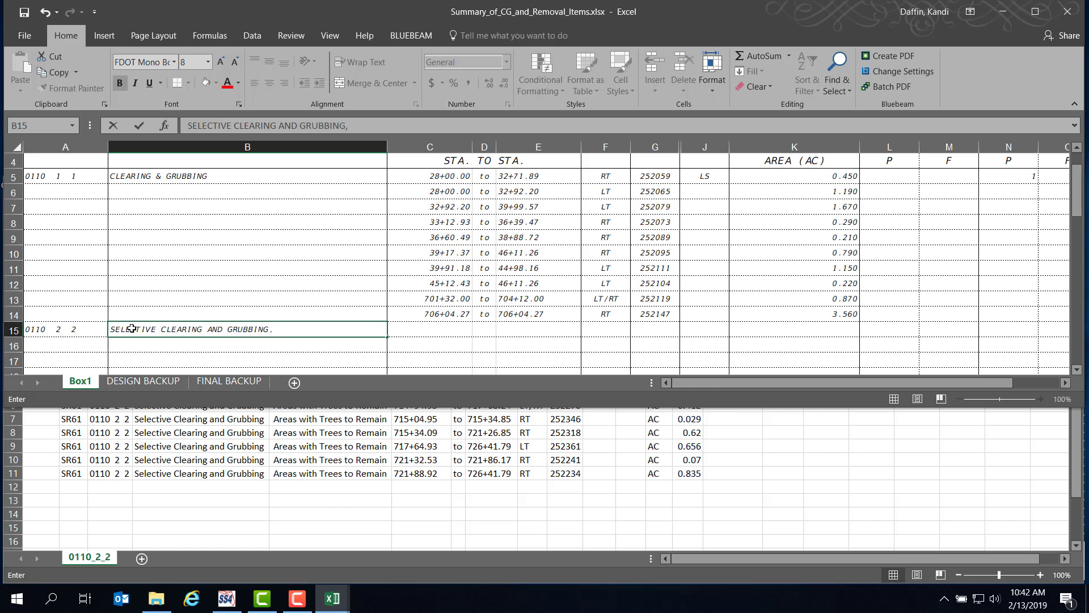
type(", AREAS WITH TREES")
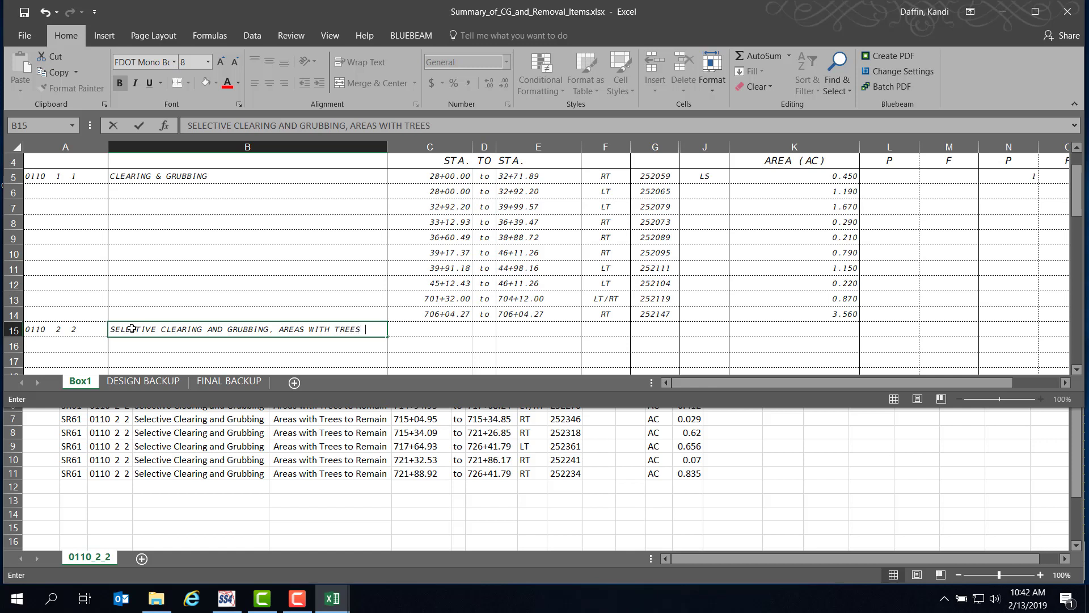
type(" TO REMAIN")
key("F2")
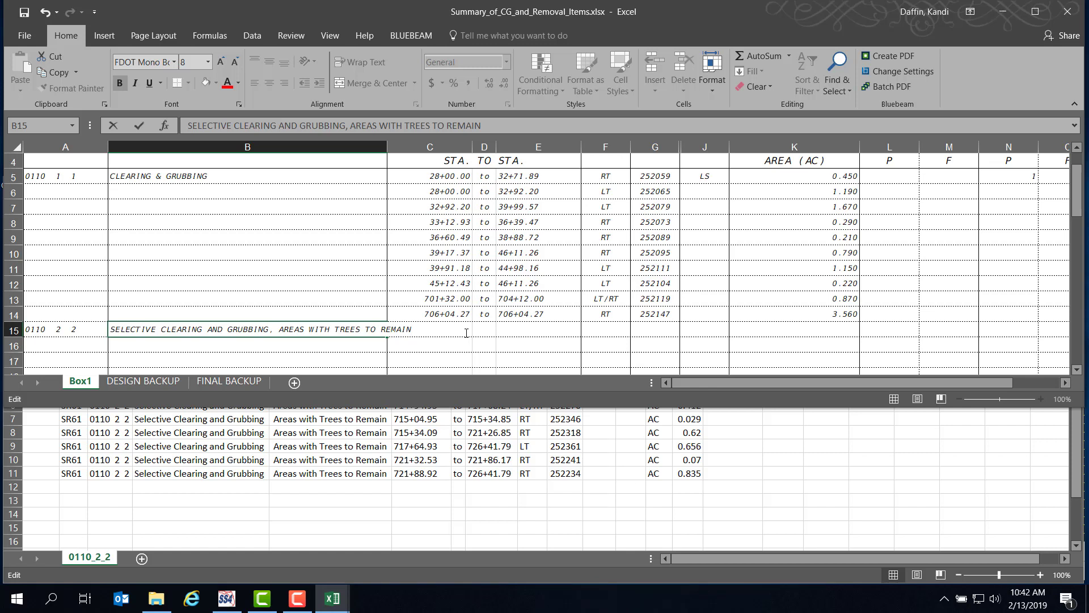
key("Return")
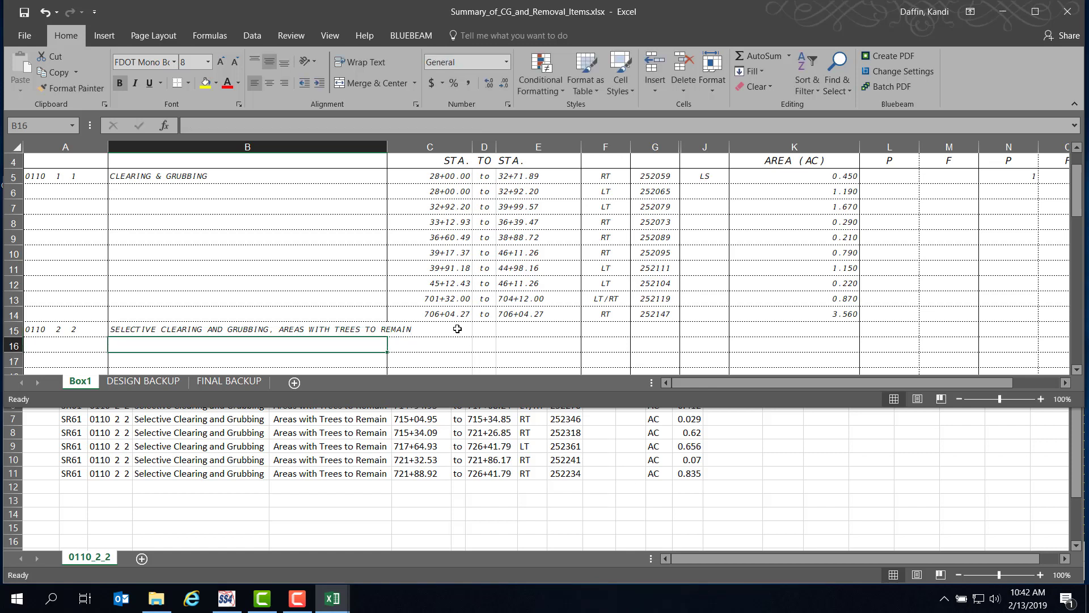
left_click(464, 329)
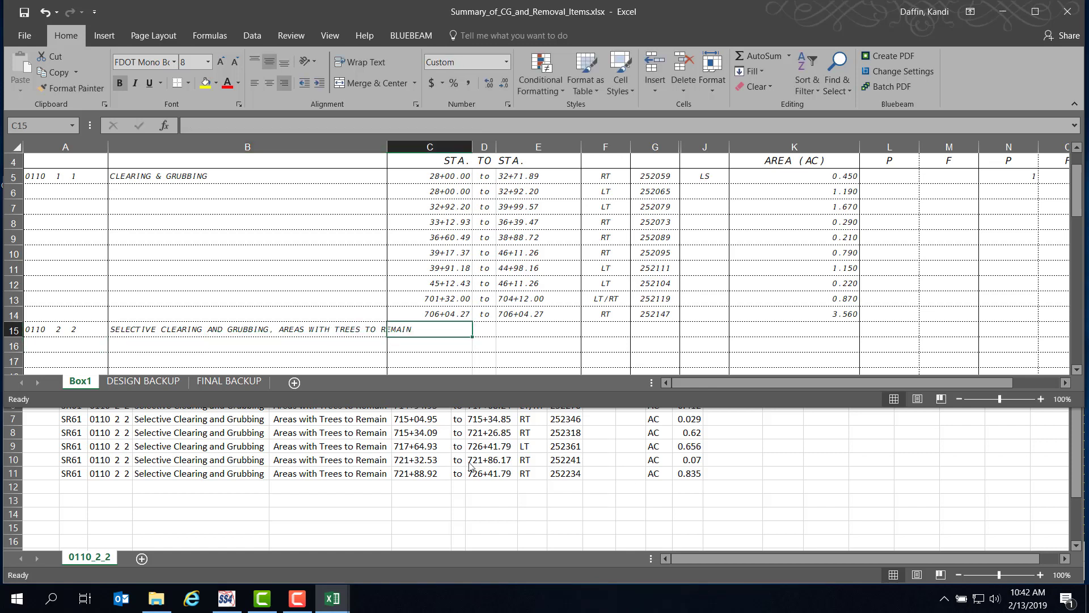
Copy the stations, sides and area IDs from F2:J11 of 0110_2_2.csv and paste them as values starting at summary cell C15
scroll(476, 486, "up", 1)
scroll(476, 486, "down", 4)
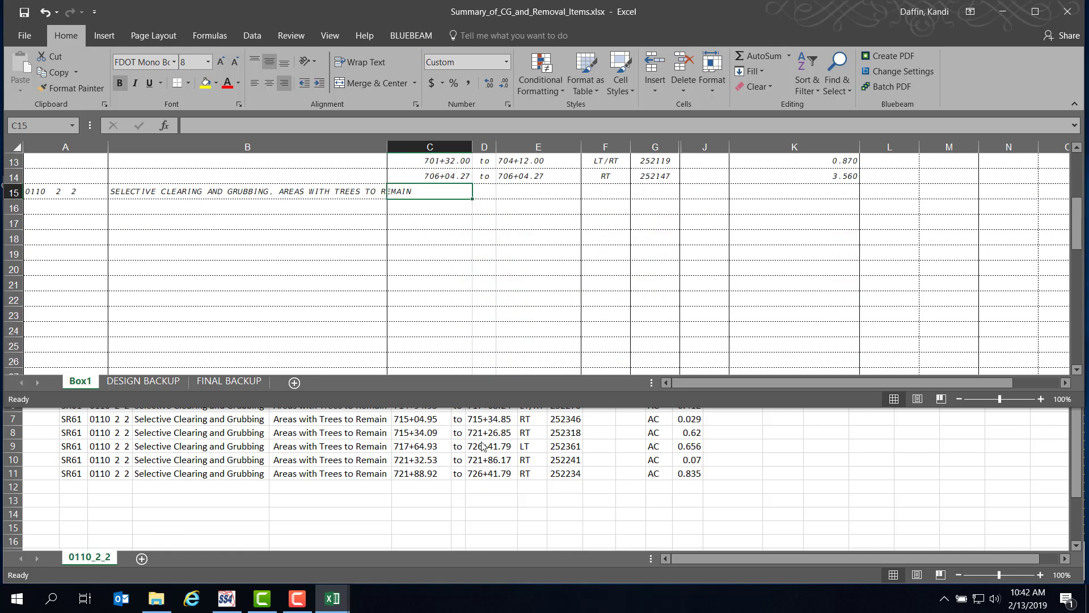
left_click(530, 456)
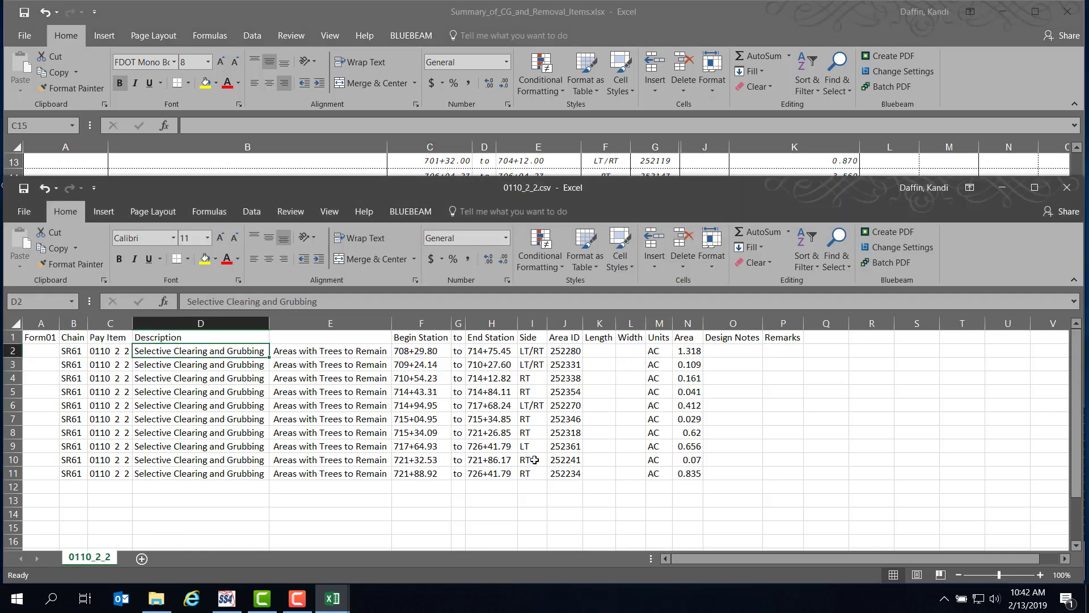
left_click(400, 349)
left_click_drag(399, 349, 571, 473)
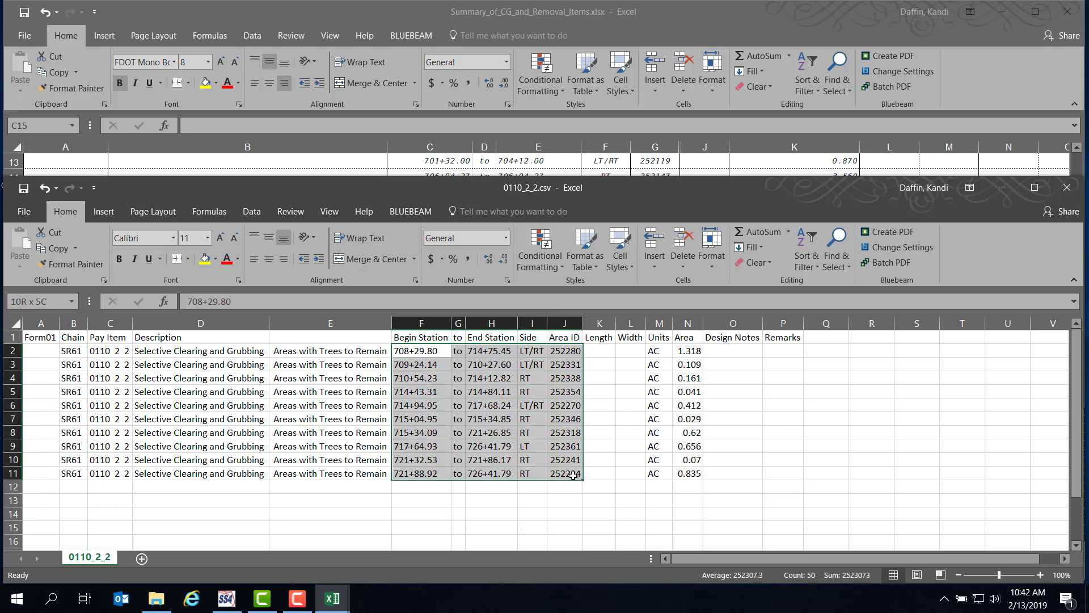
right_click(475, 427)
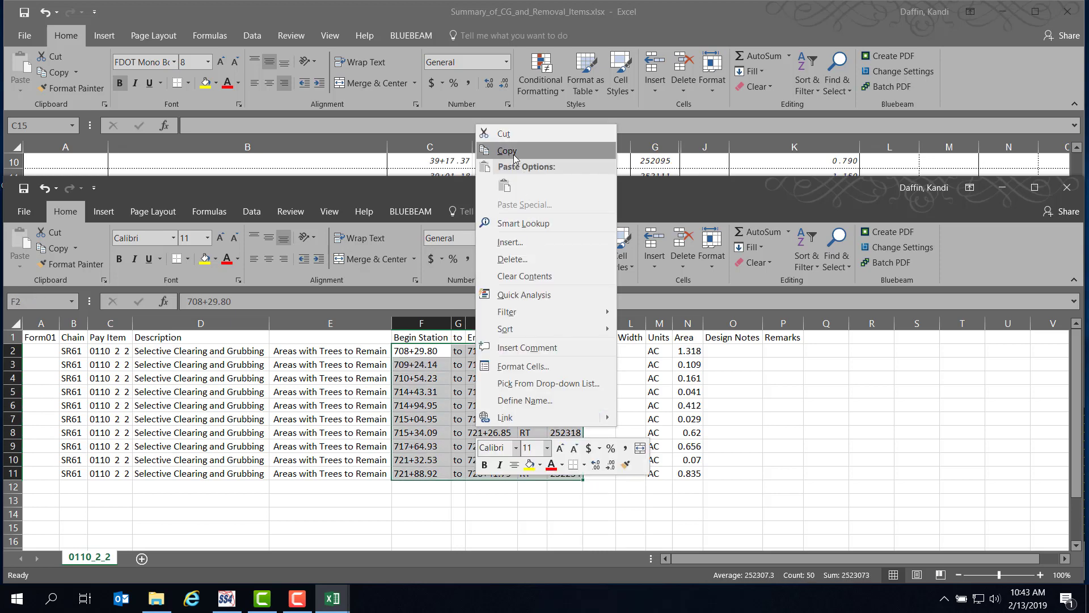
left_click(513, 154)
left_click(448, 9)
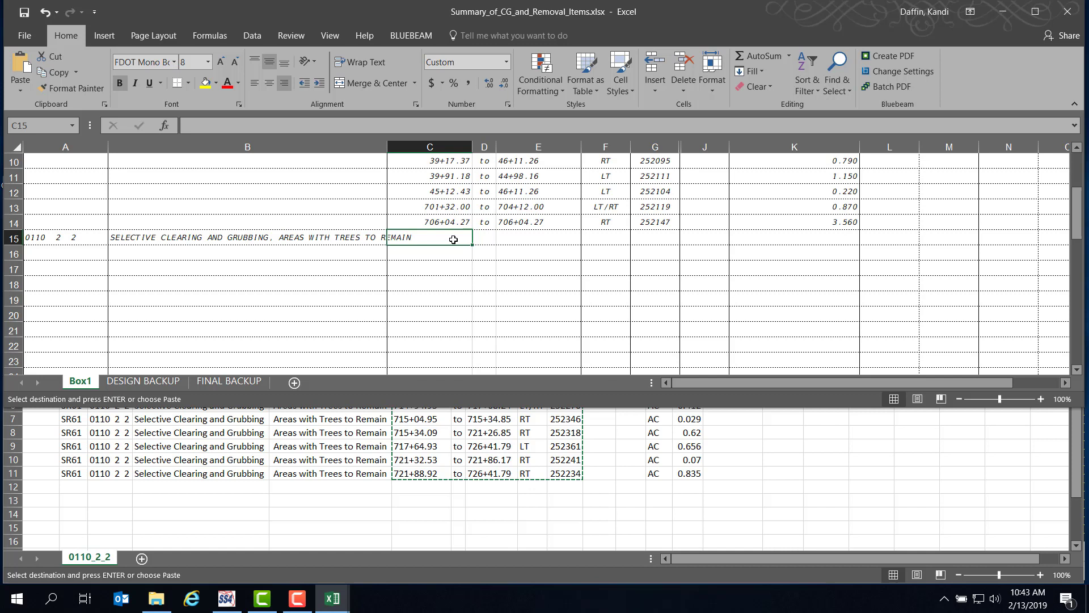
right_click(454, 240)
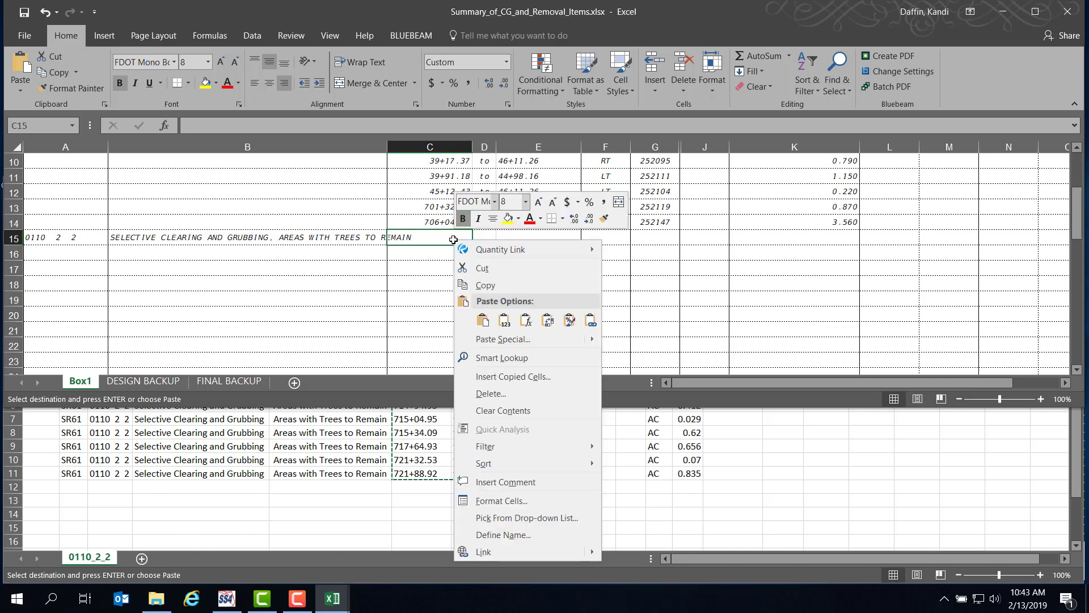
left_click(503, 320)
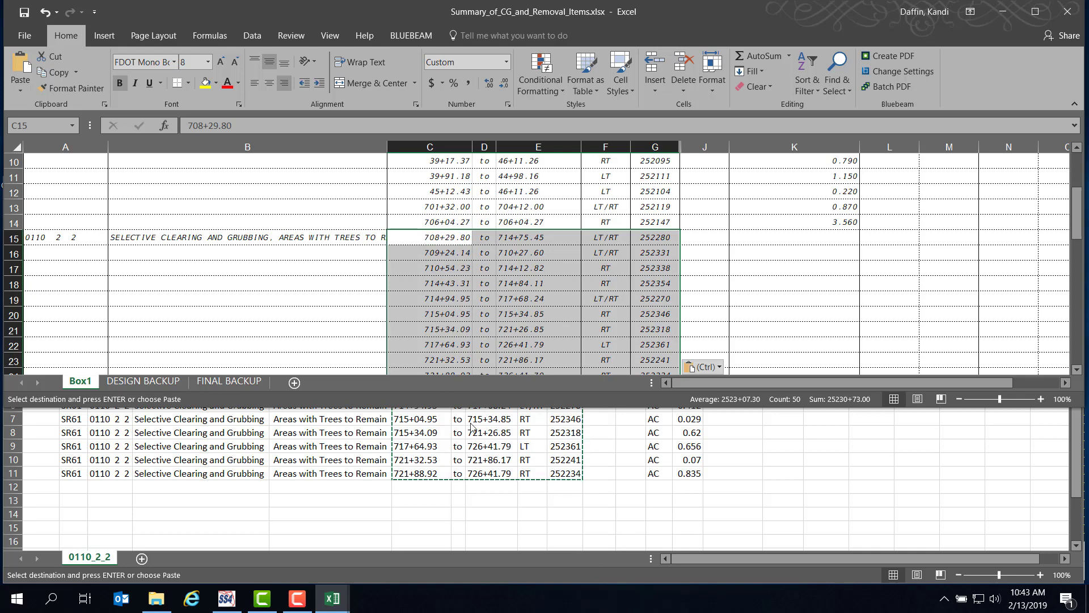
Copy the unit AC from cell M2 of 0110_2_2.csv and paste it as a value into summary cell J15
scroll(471, 452, "up", 1)
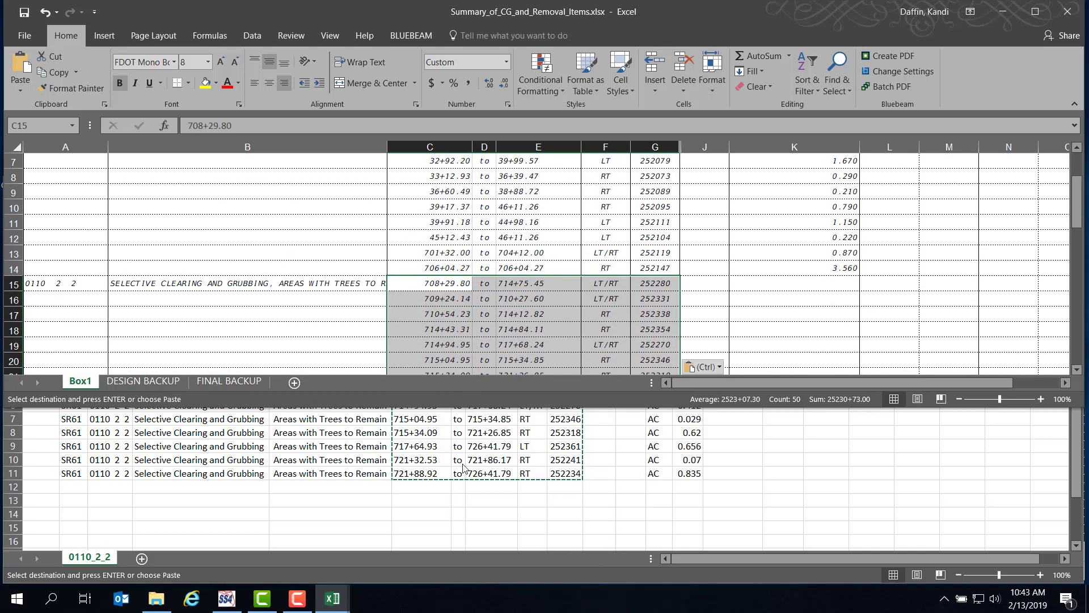
left_click(475, 462)
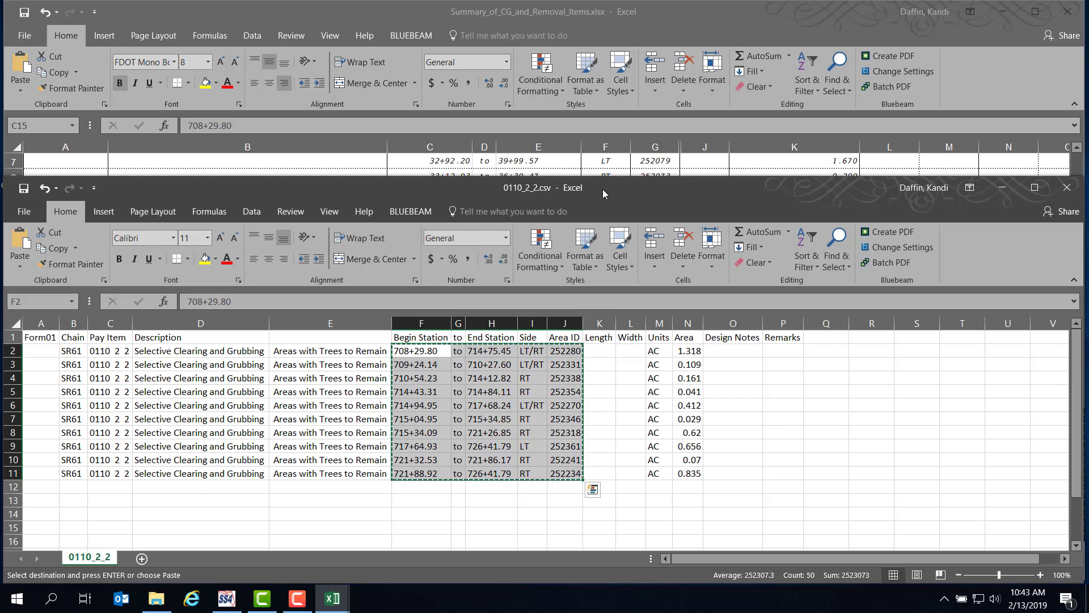
left_click(661, 351)
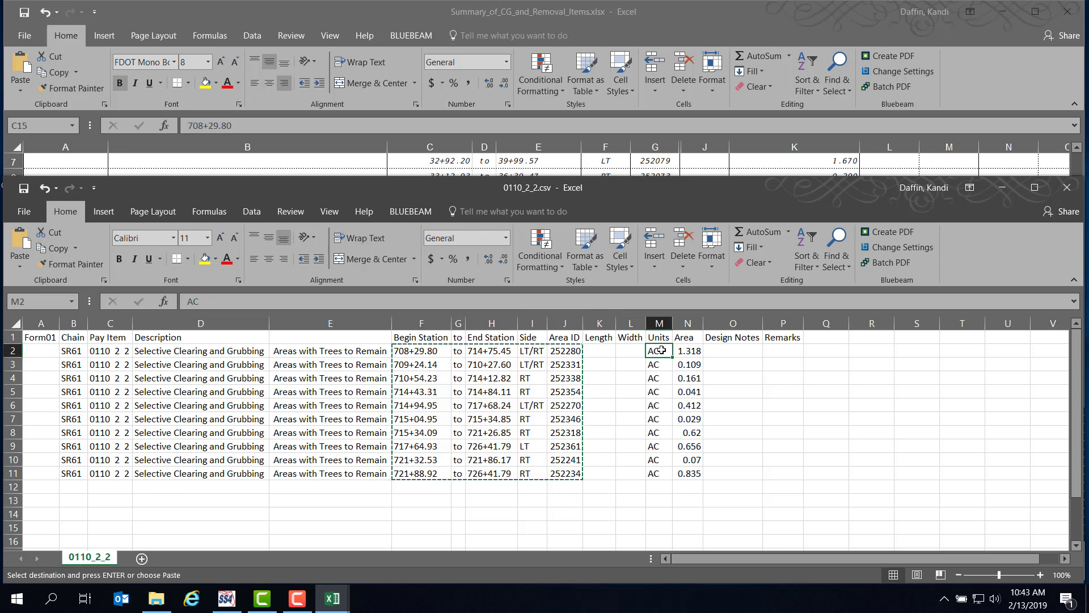
right_click(661, 351)
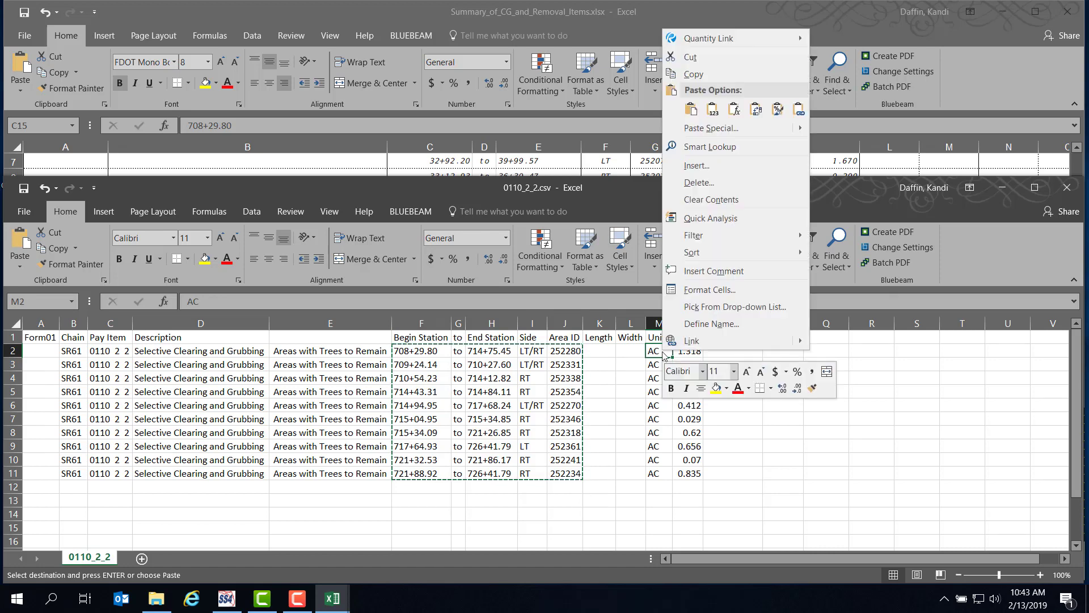
left_click(693, 74)
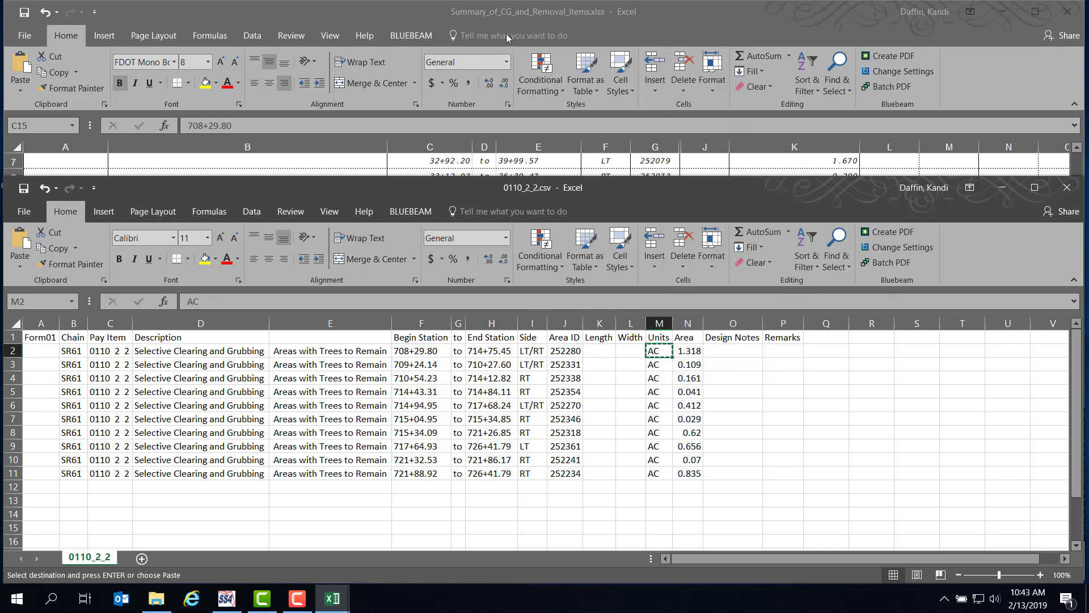
left_click(539, 22)
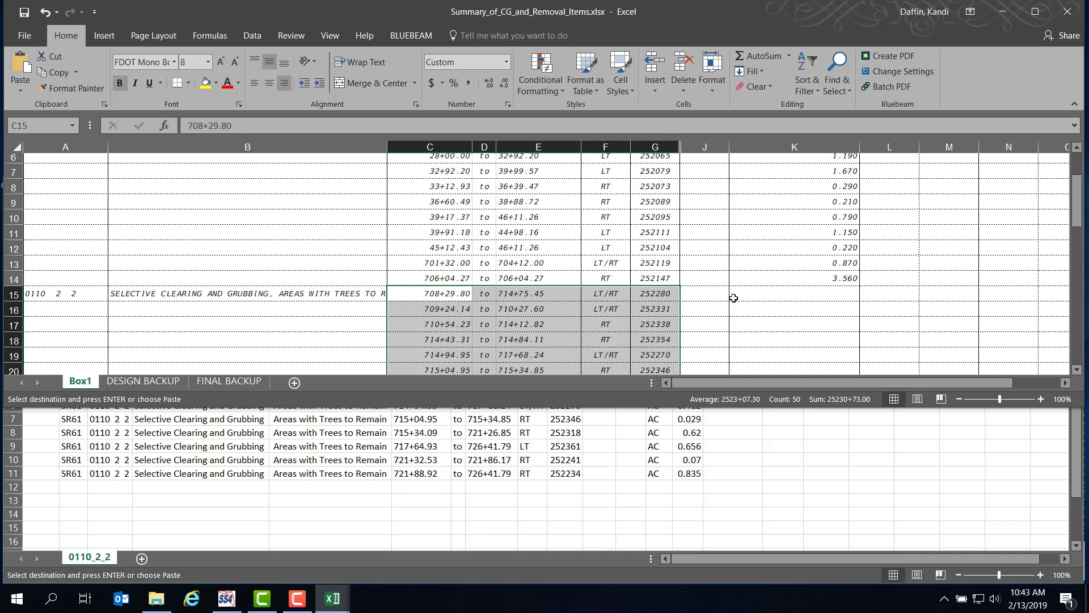
scroll(733, 297, "up", 2)
scroll(729, 292, "down", 1)
scroll(722, 212, "up", 1)
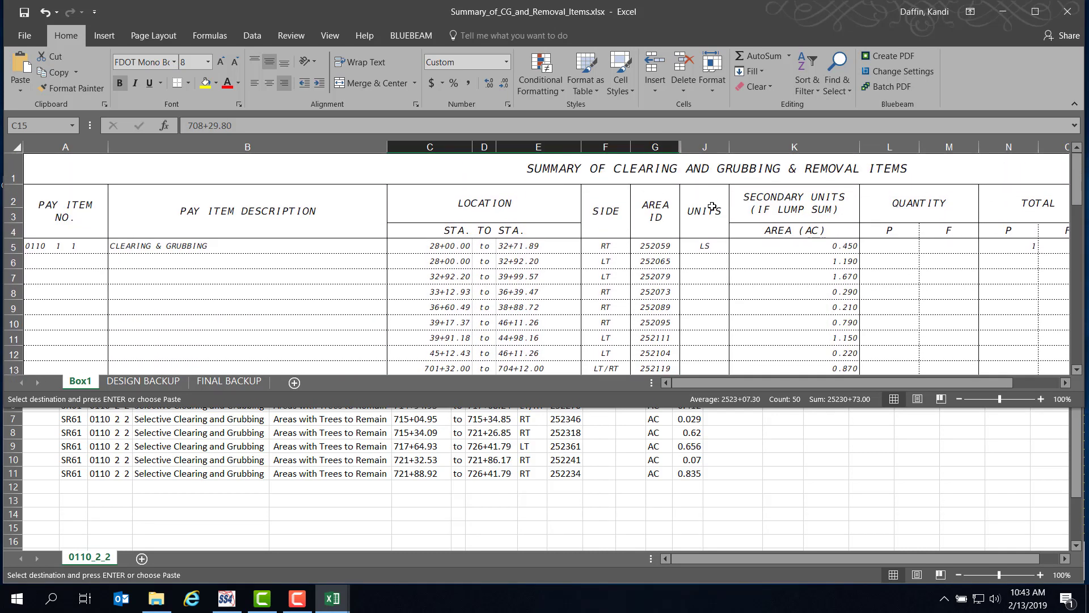
scroll(709, 226, "down", 2)
left_click(702, 281)
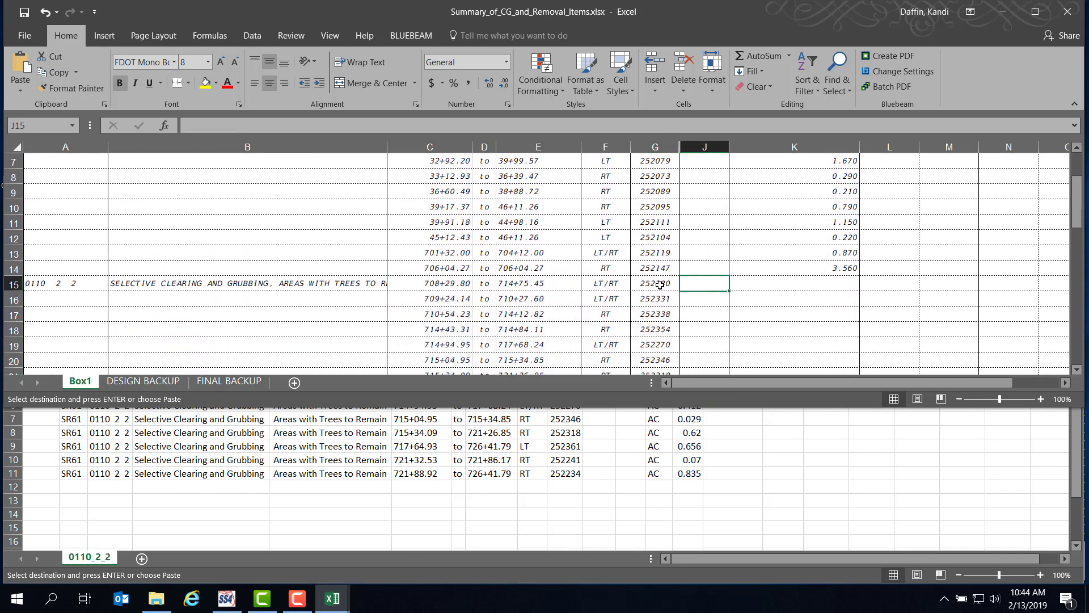
right_click(701, 284)
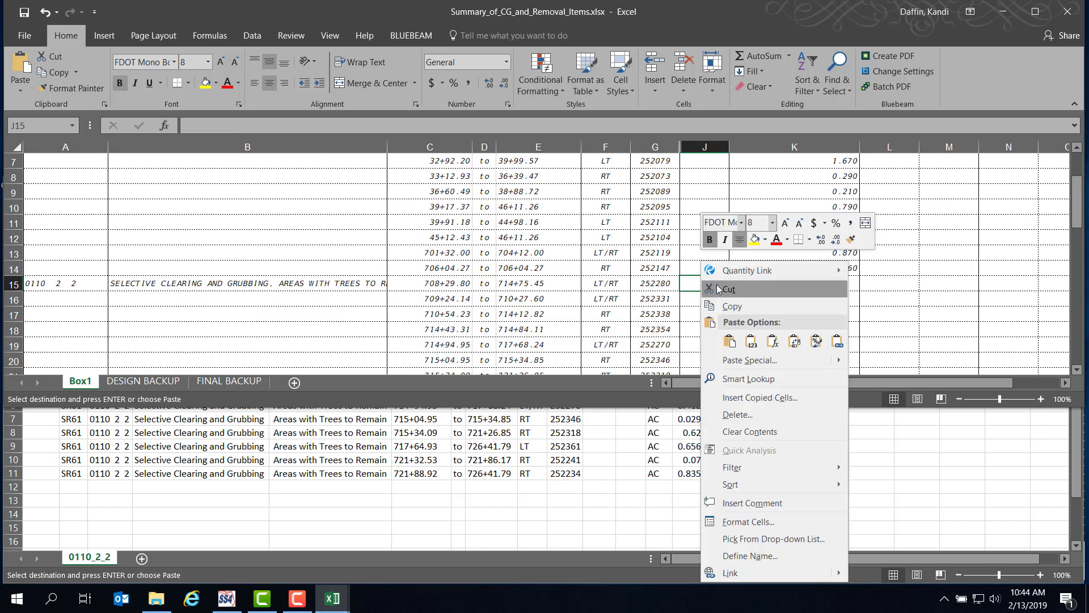
left_click(751, 341)
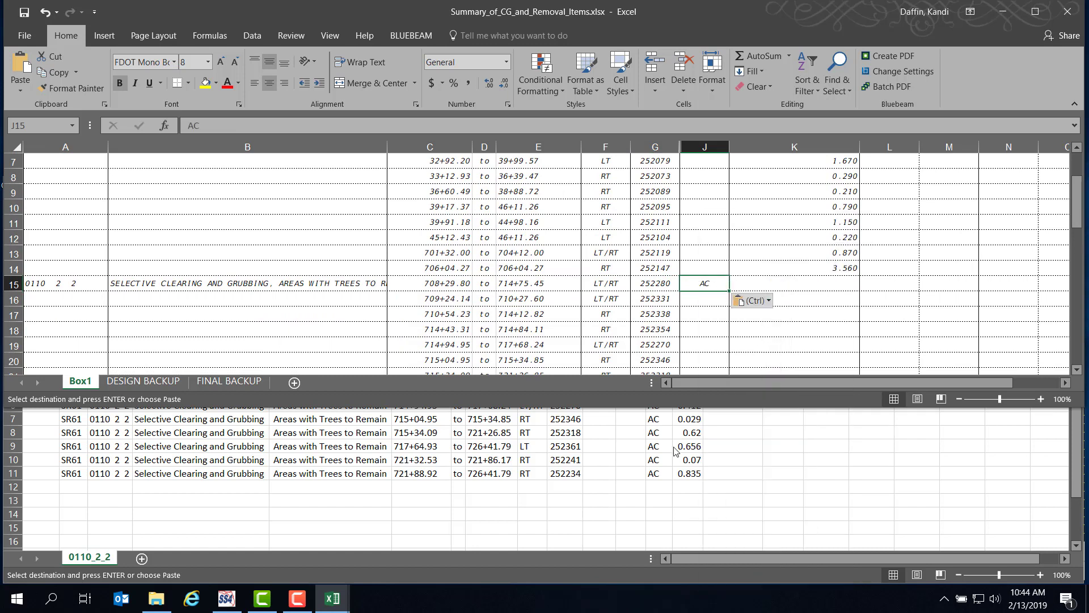
Copy the areas from N2:N11 of 0110_2_2.csv and paste them as values into the summary's plan quantity column starting at L15
scroll(688, 450, "up", 2)
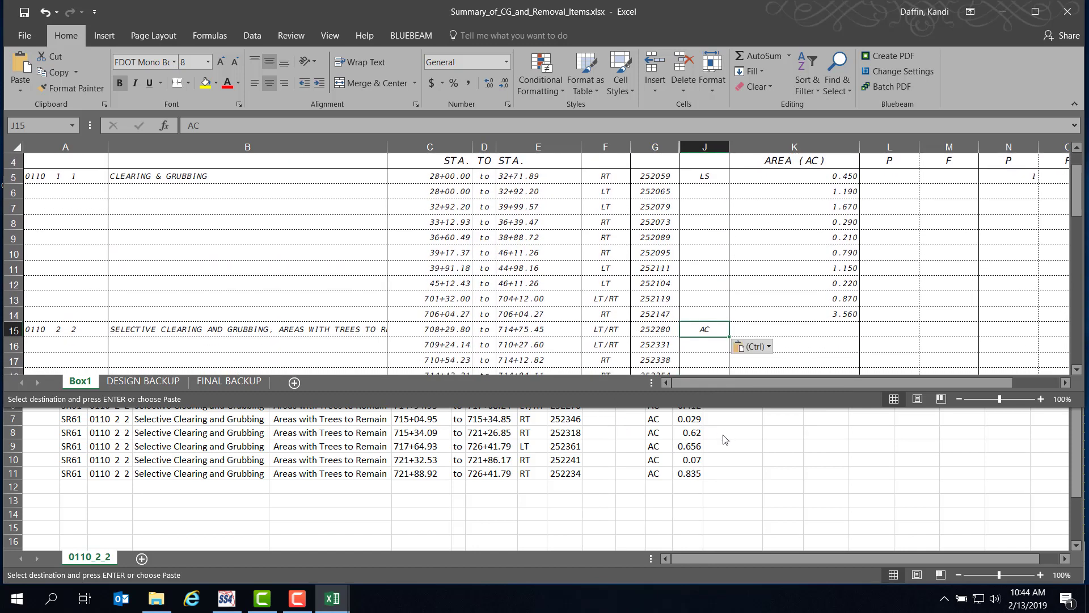
left_click(695, 464)
left_click_drag(692, 350, 694, 473)
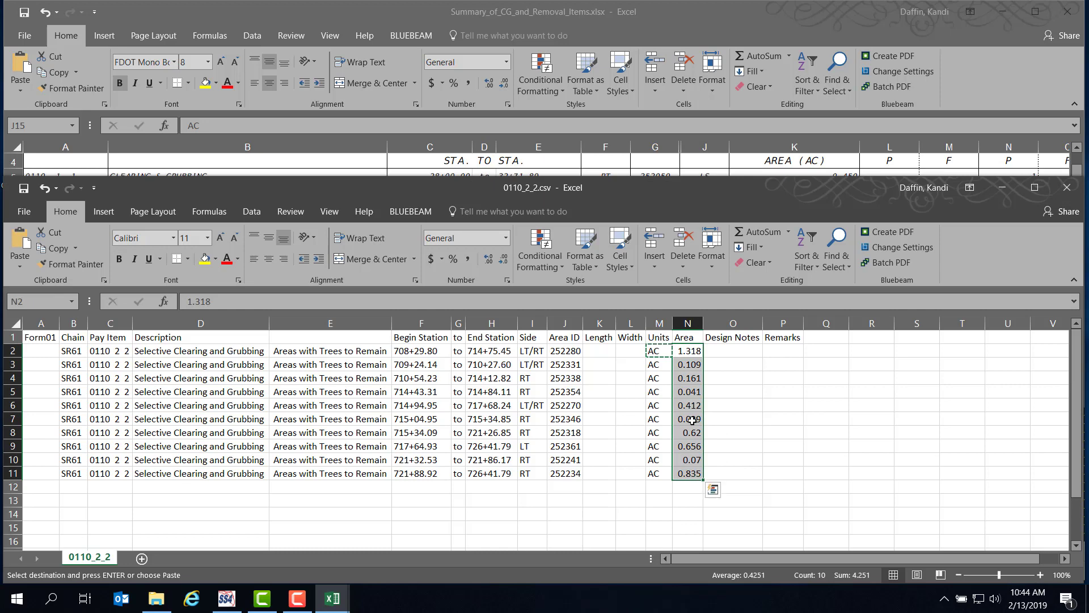
right_click(685, 387)
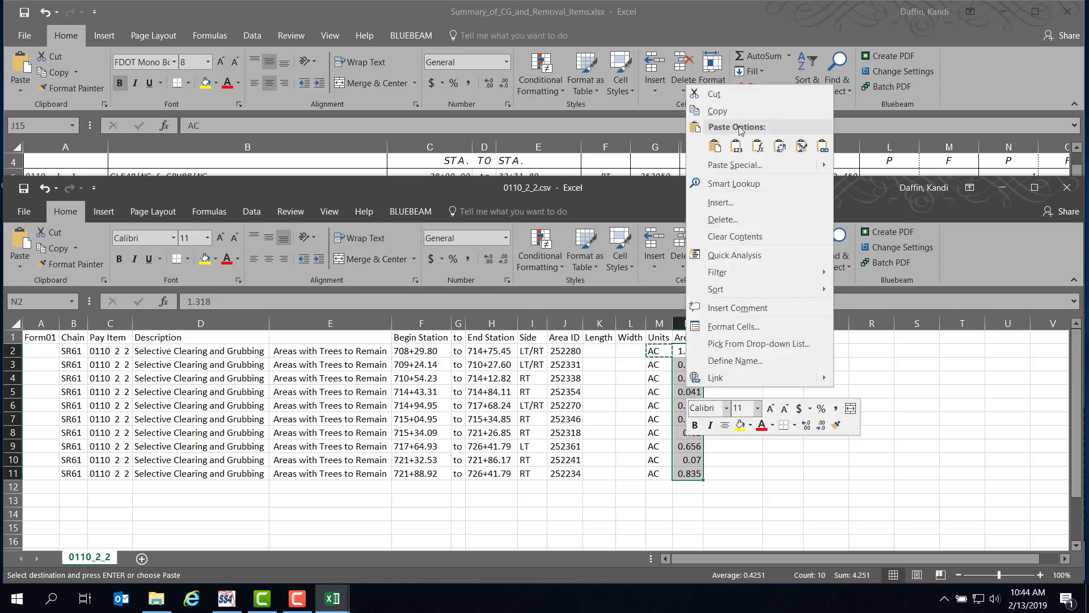
left_click(720, 113)
left_click(792, 6)
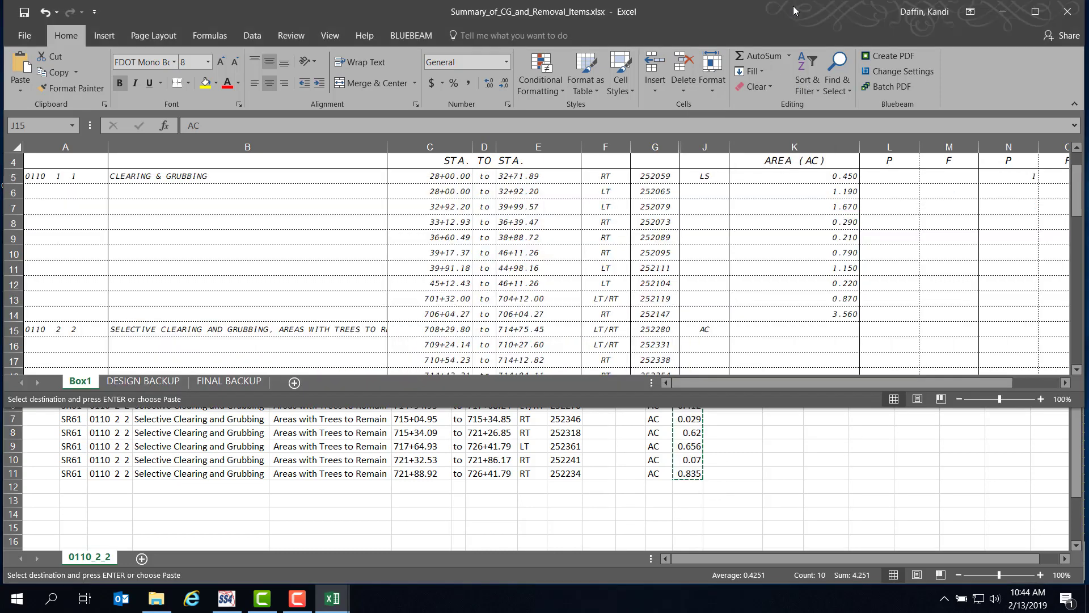
scroll(883, 263, "up", 1)
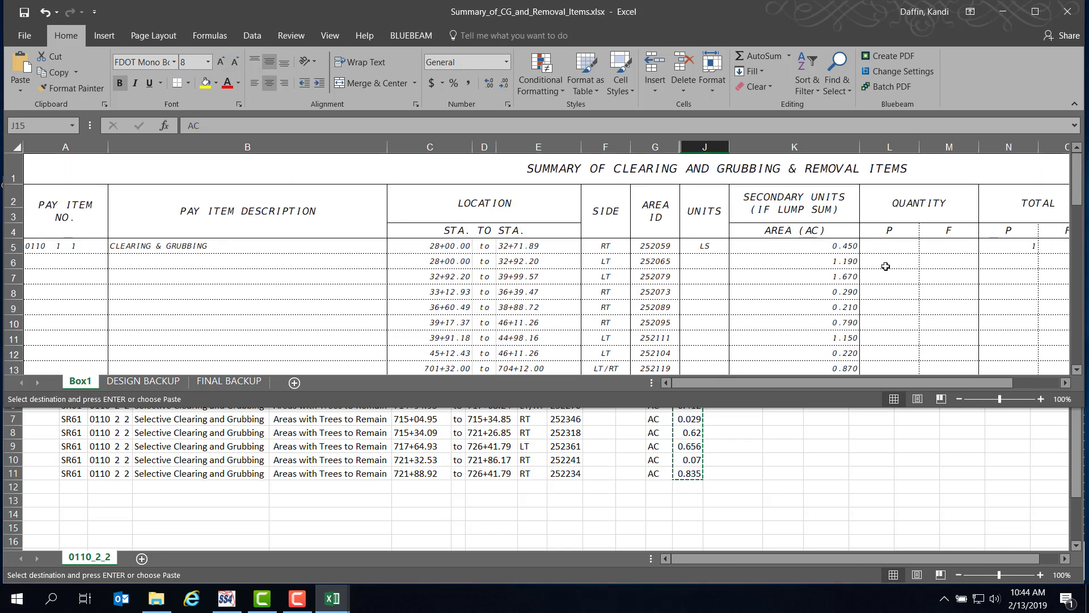
left_click_drag(781, 379, 808, 383)
scroll(817, 249, "down", 4)
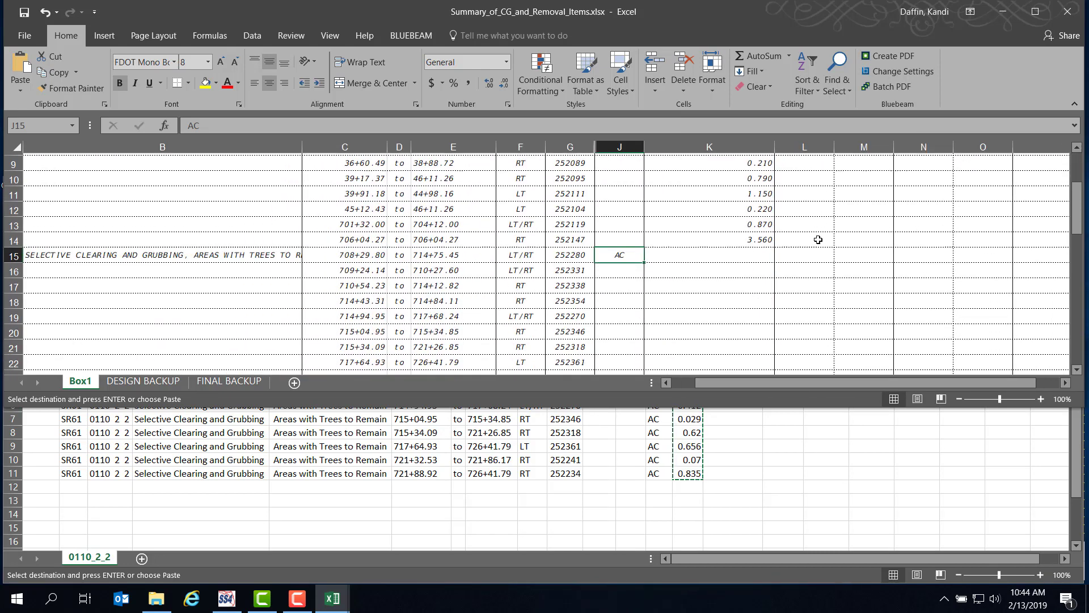
left_click(814, 193)
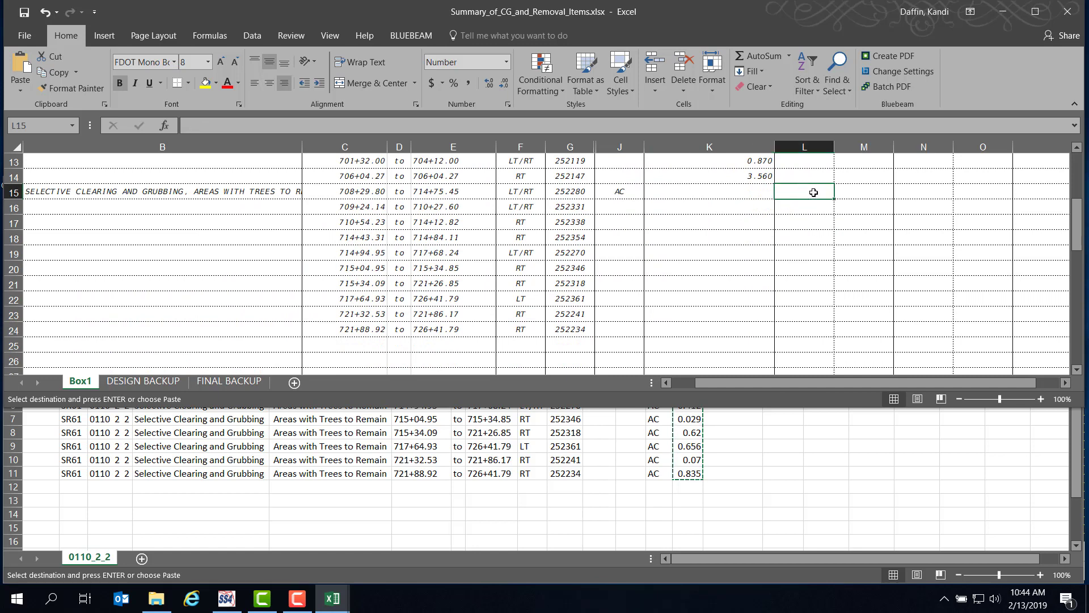
right_click(815, 192)
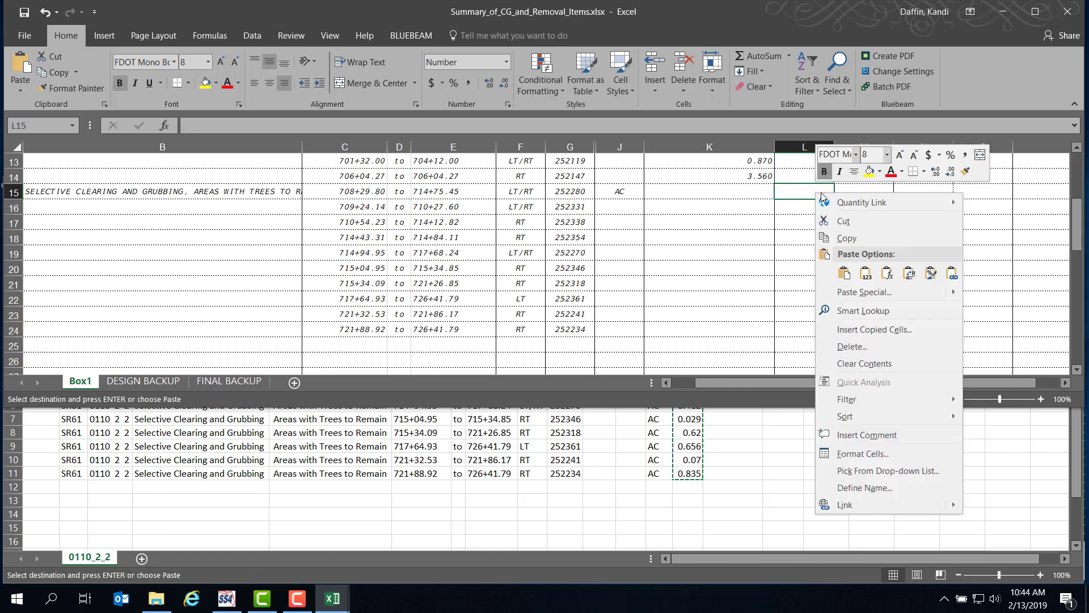
left_click(866, 273)
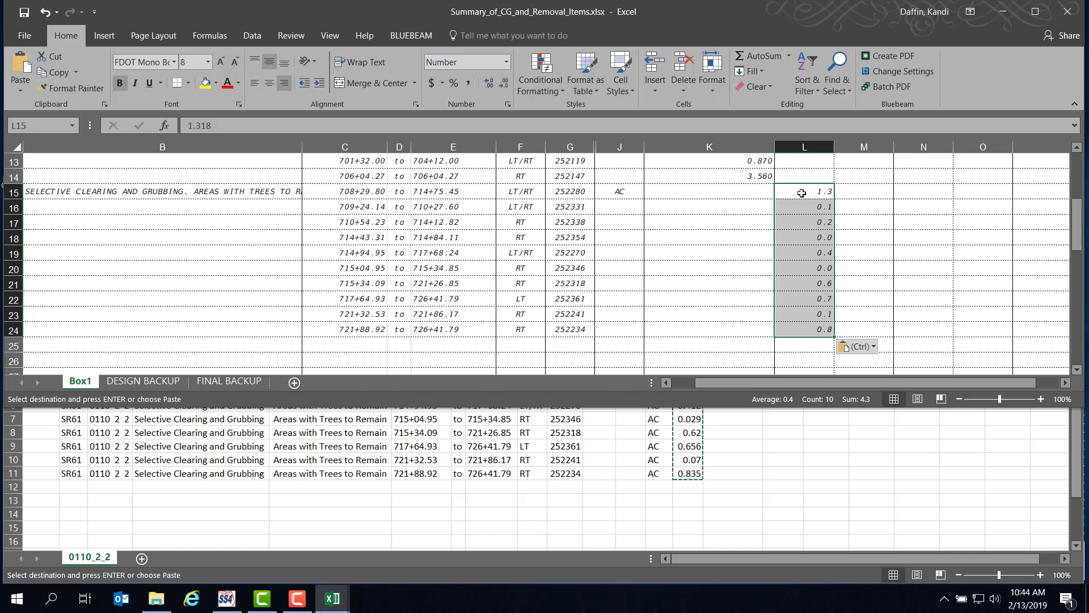
Format the pasted quantities in L15:L24 as numbers with 3 decimal places
right_click(802, 193)
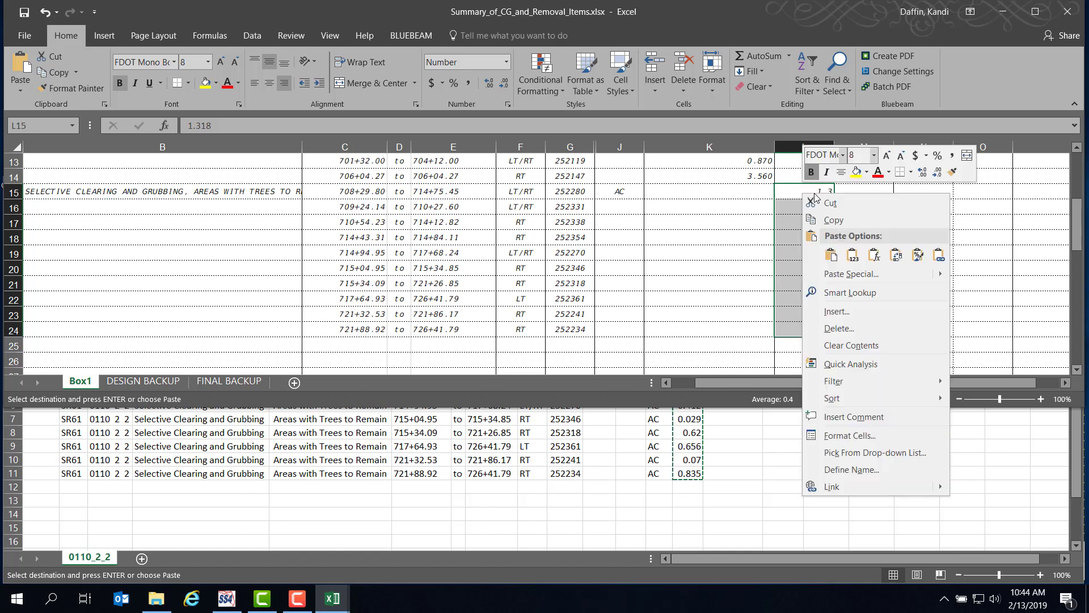
left_click(842, 435)
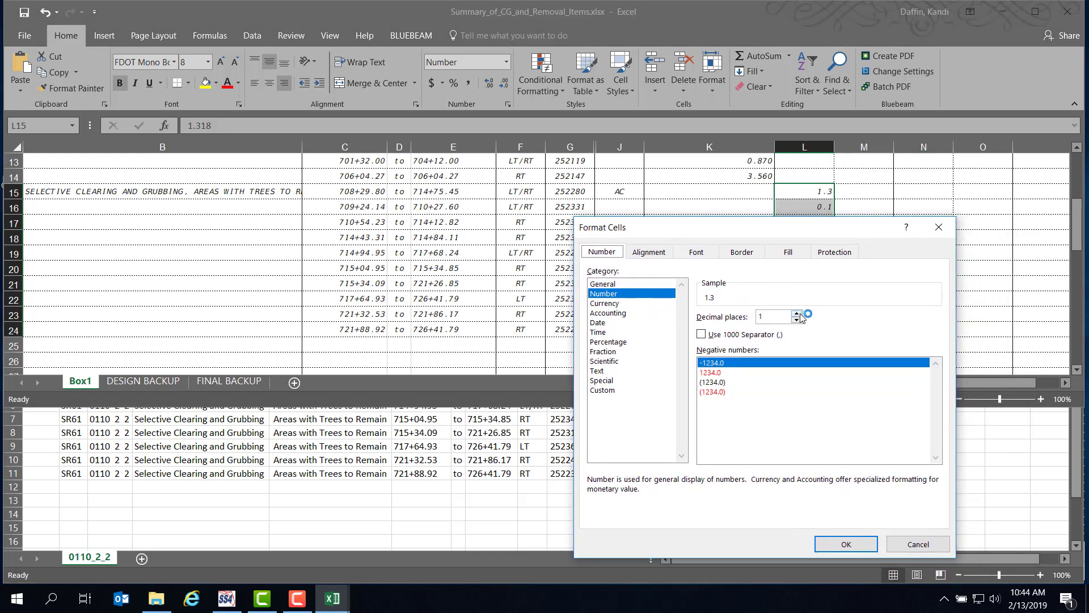
left_click(797, 313)
left_click(798, 313)
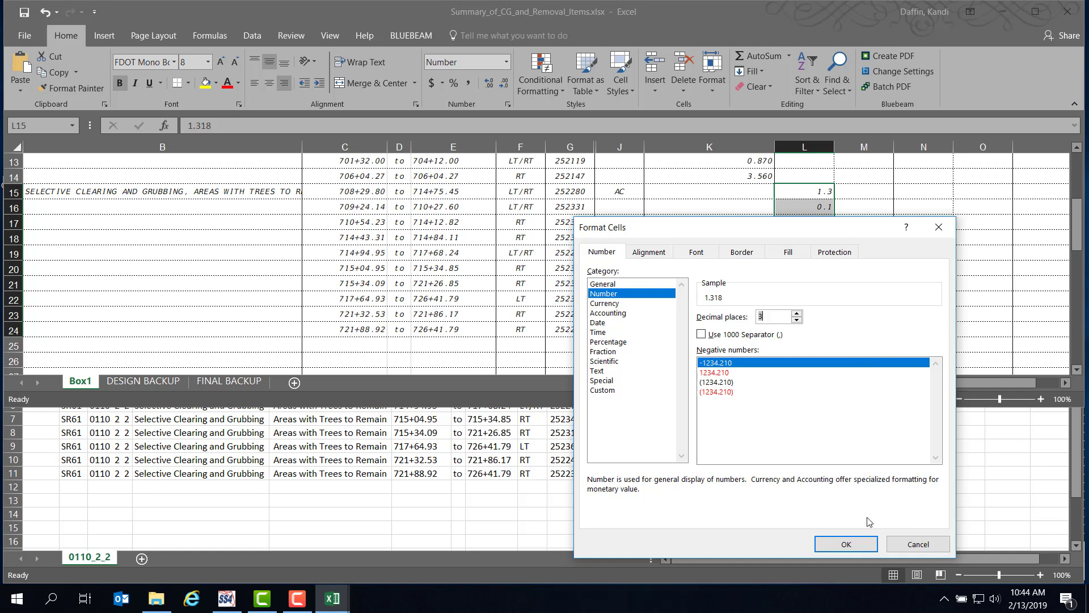
left_click(844, 544)
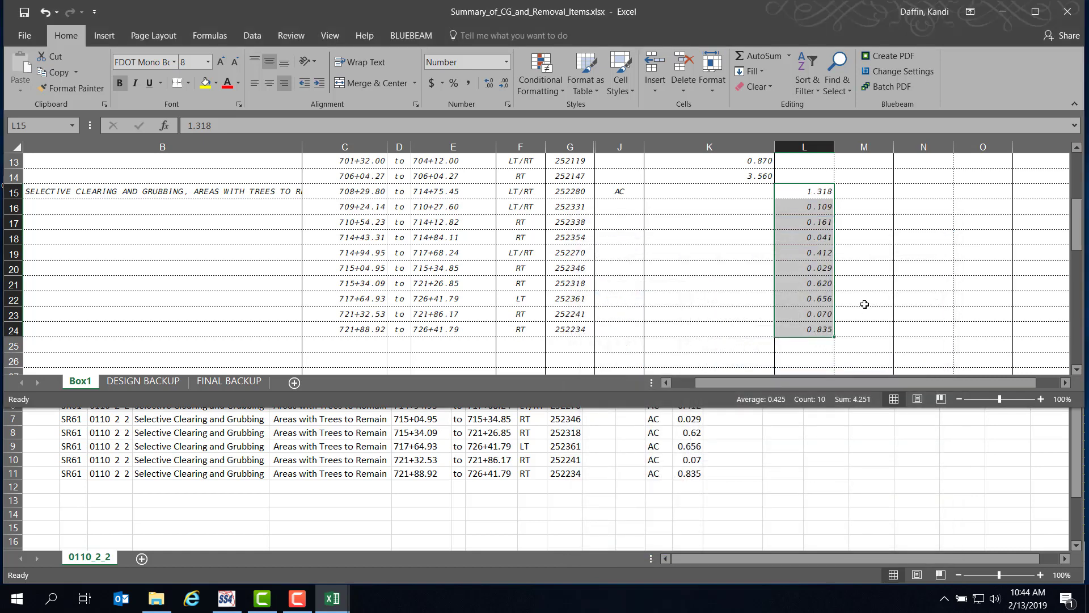
Enter the formula =SUM(L15:L24) in summary cell N15 to total the selective clearing and grubbing plan quantities
left_click(858, 193)
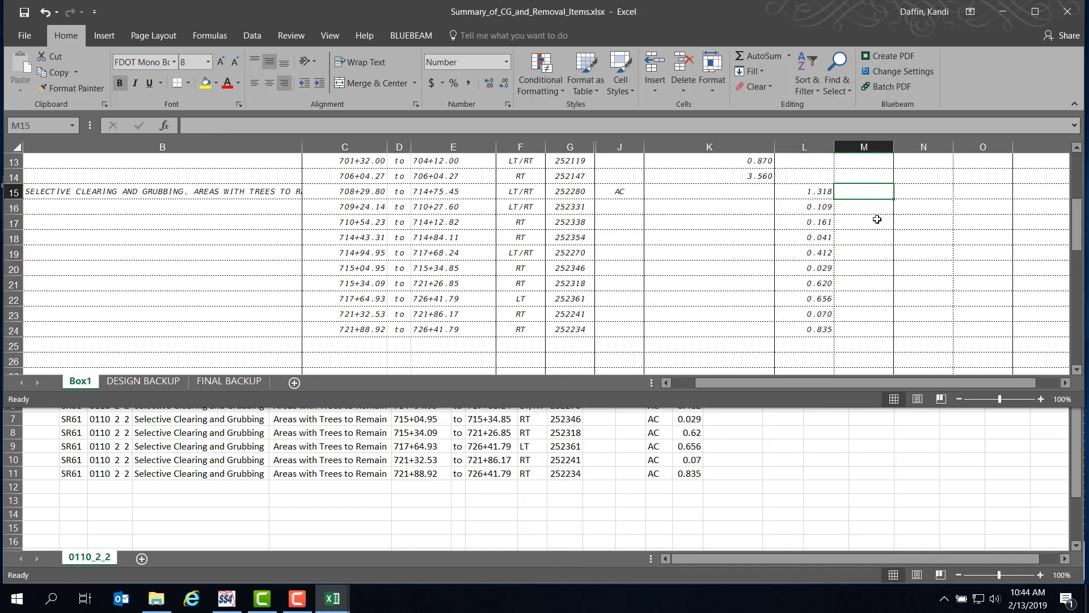
scroll(826, 299, "up", 4)
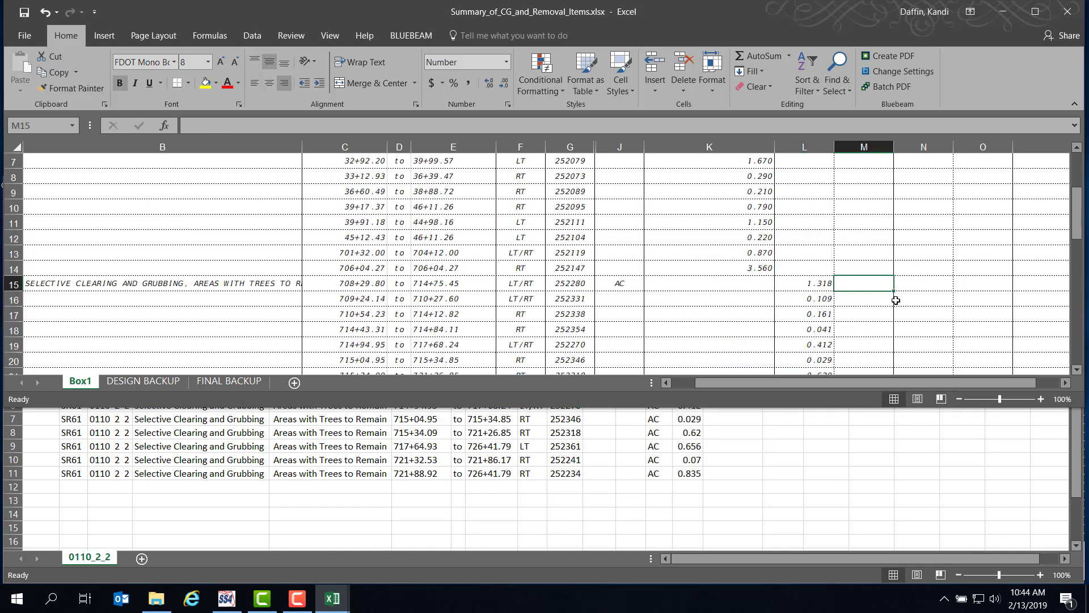
scroll(900, 294, "down", 1)
scroll(959, 188, "up", 1)
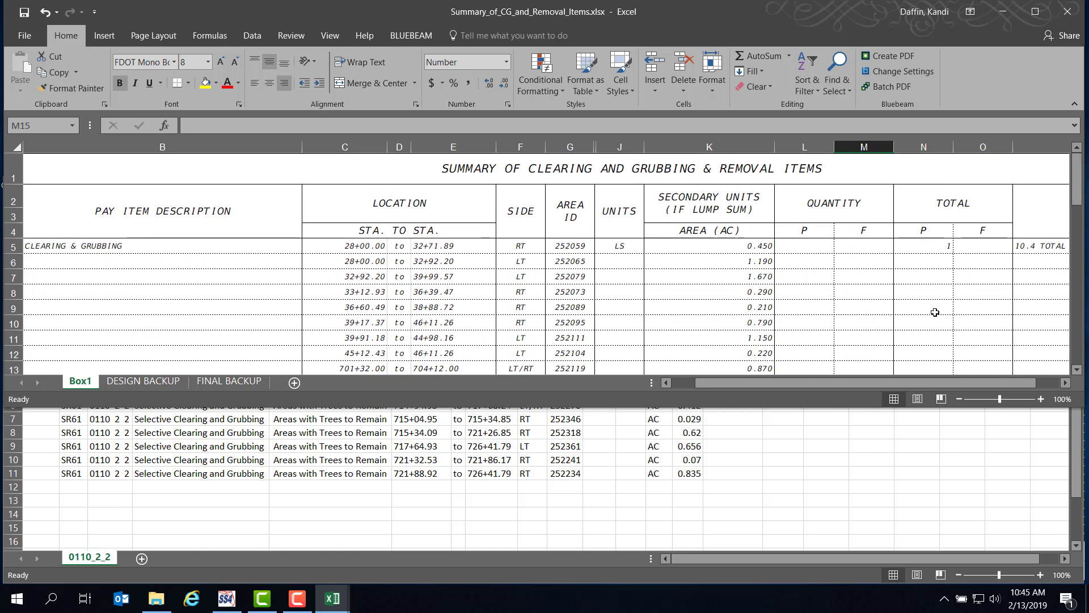
scroll(935, 312, "down", 2)
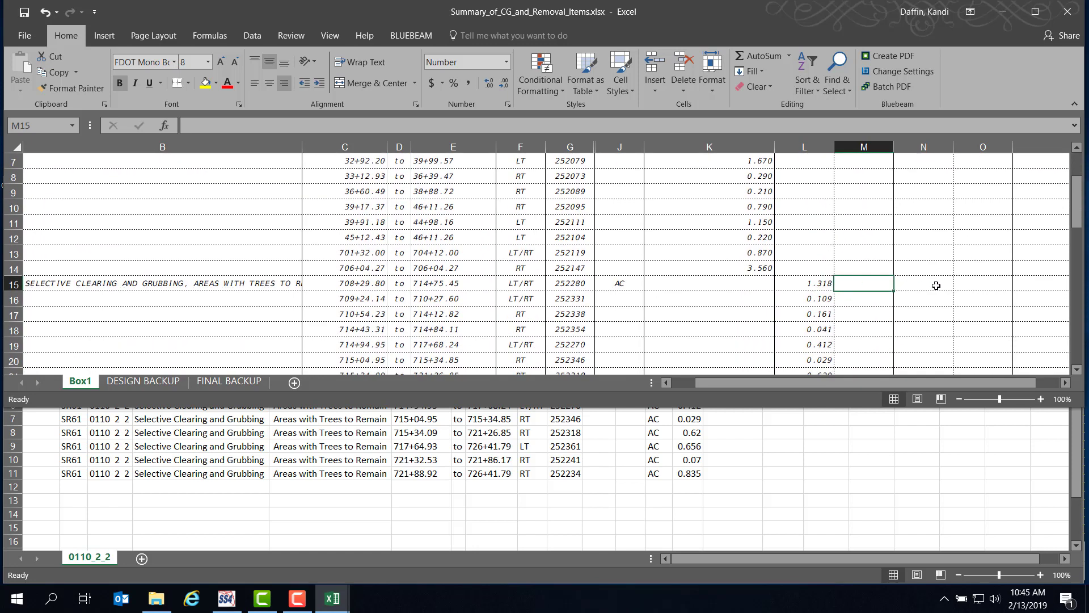
left_click(938, 283)
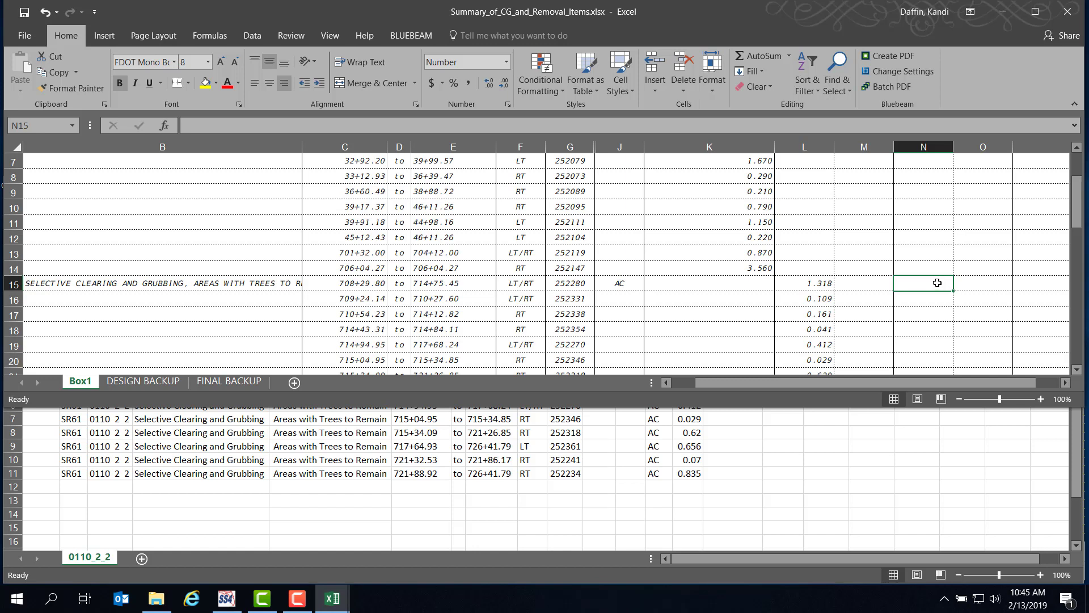
scroll(937, 282, "down", 1)
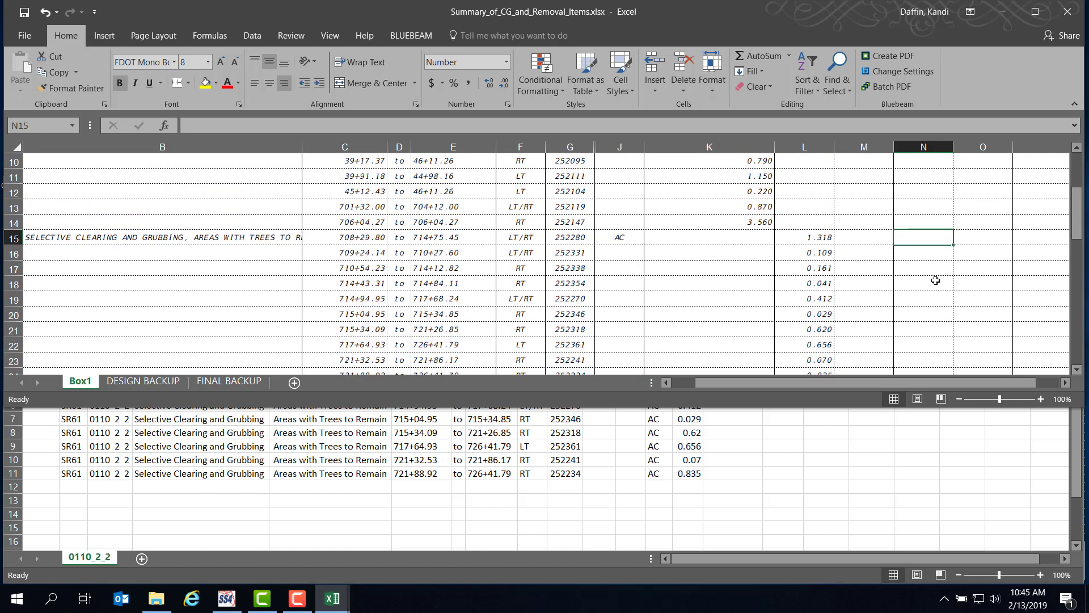
scroll(936, 280, "down", 1)
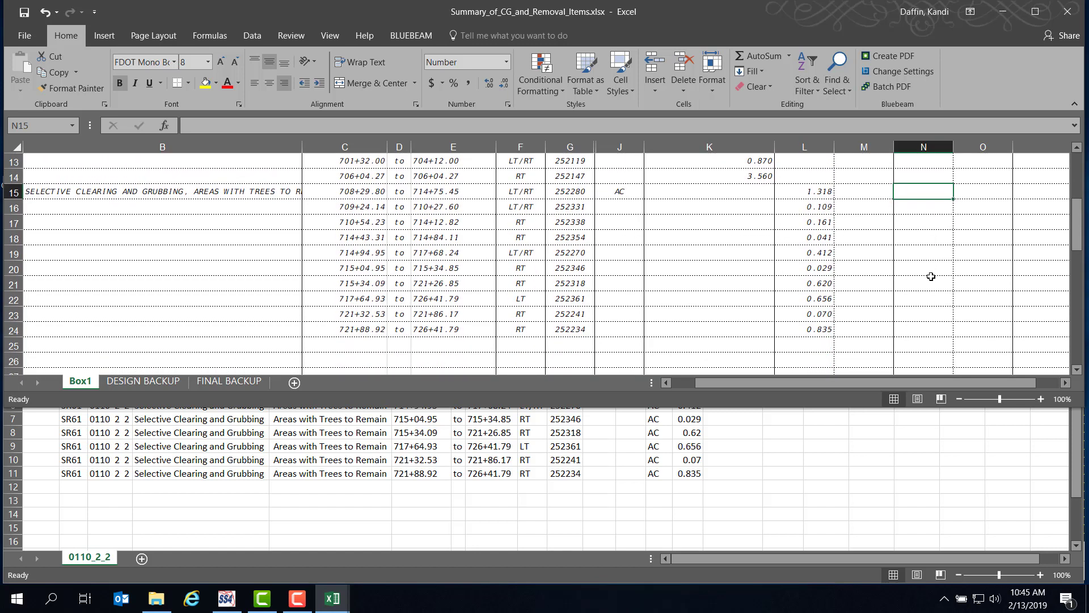
left_click(226, 128)
type("=S")
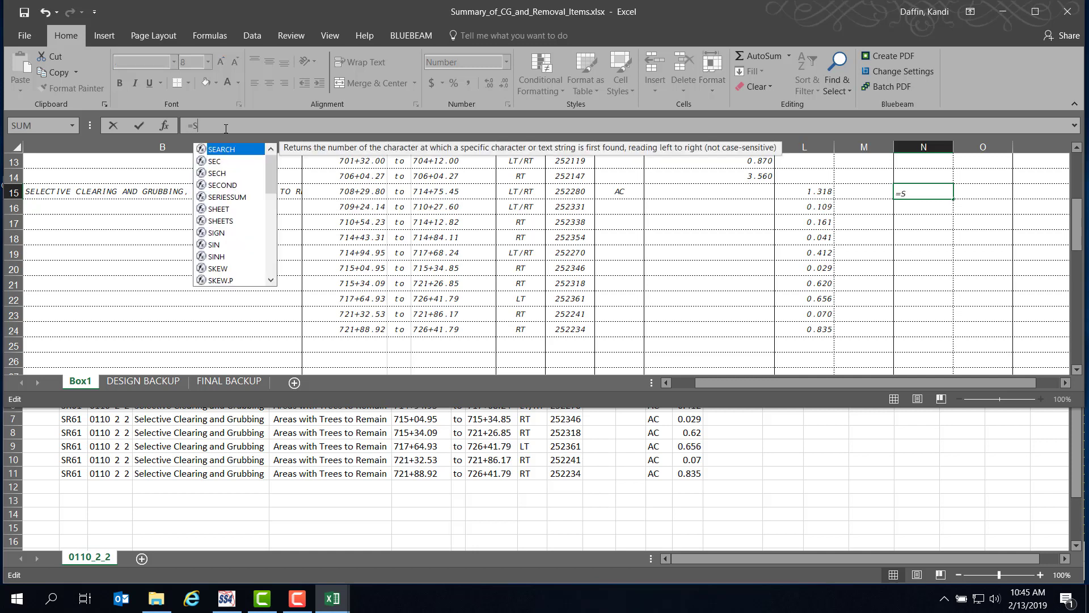
type("UM(")
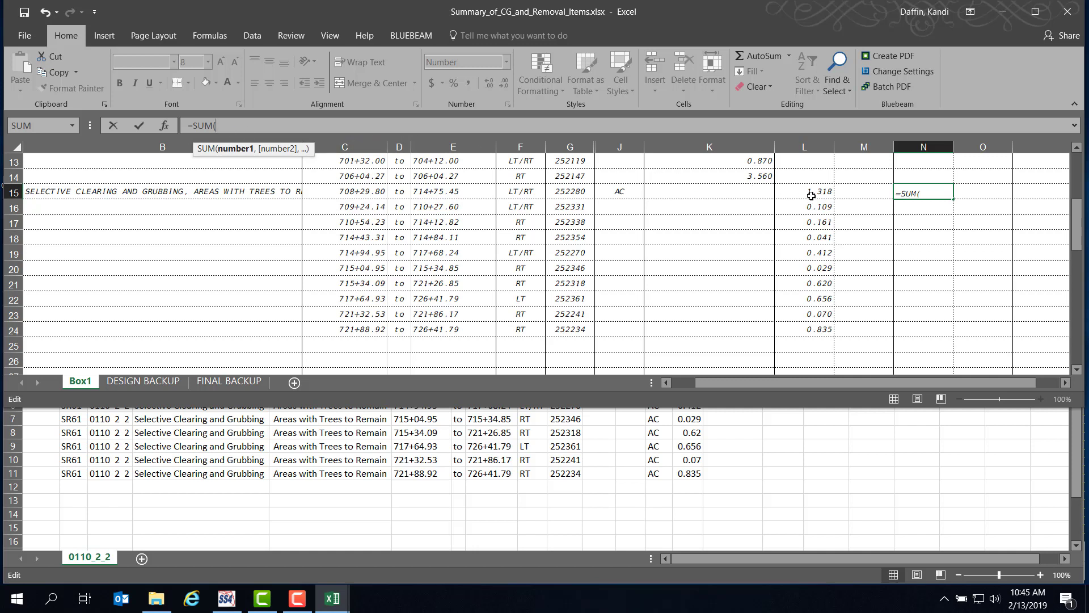
left_click_drag(813, 192, 812, 330)
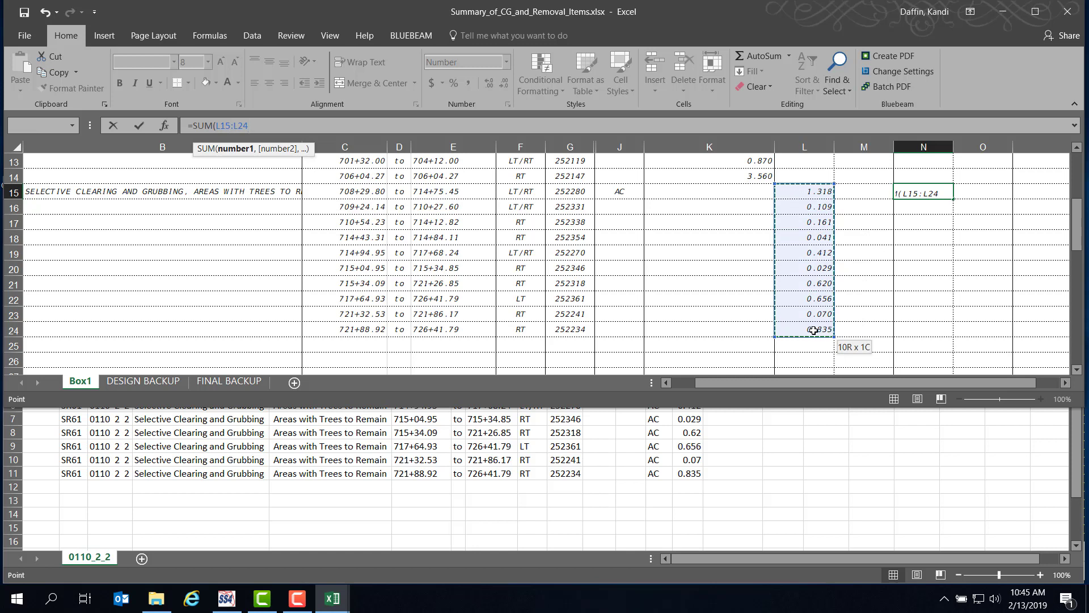
left_click(266, 125)
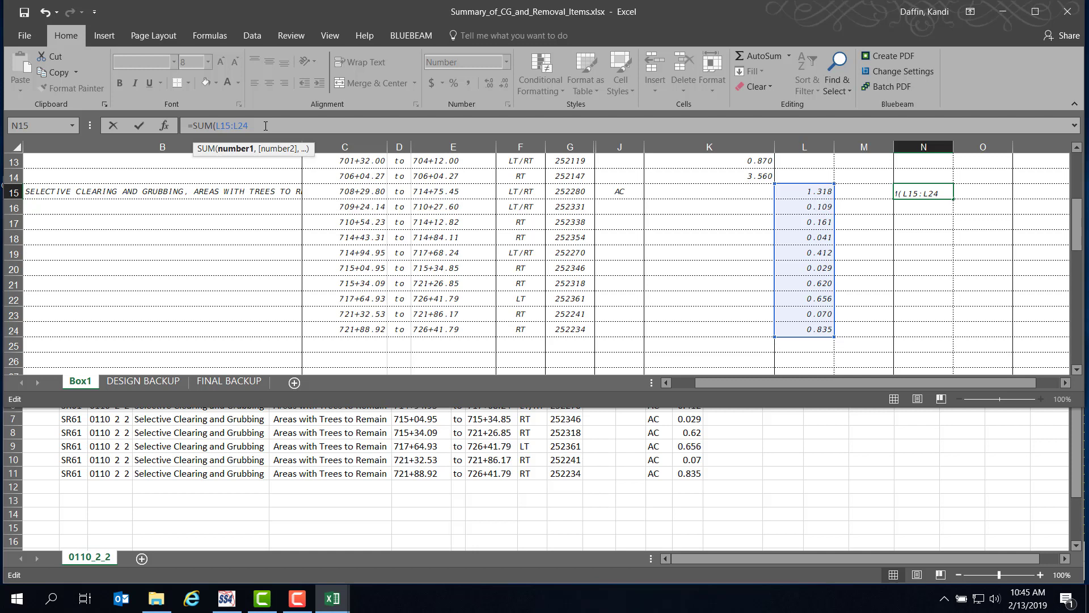
type(")")
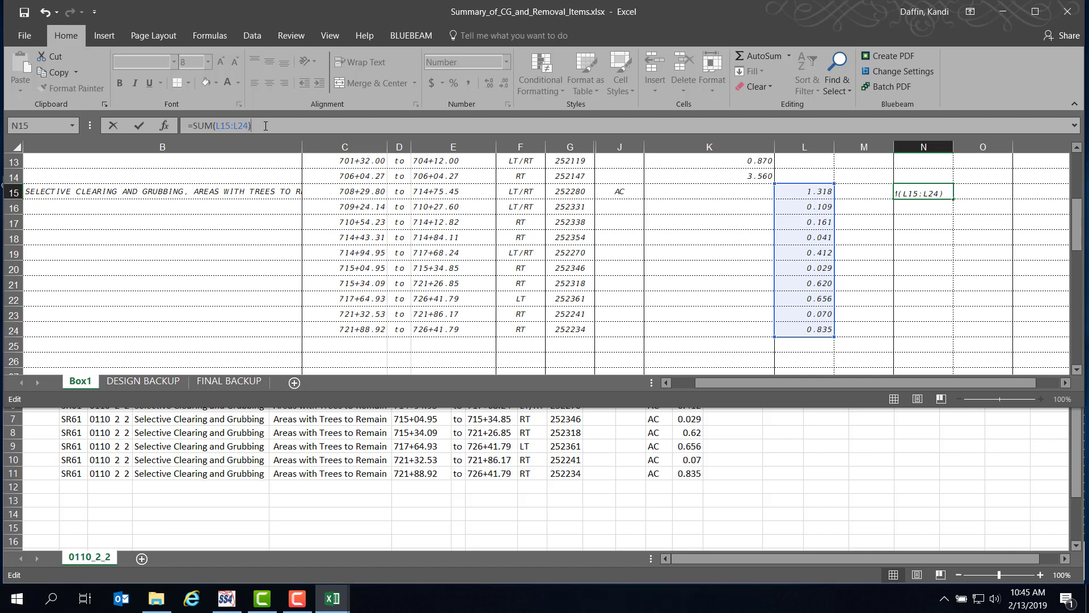
key("Return")
Format the total in summary cell N15 as a number with 2 decimal places
left_click(942, 193)
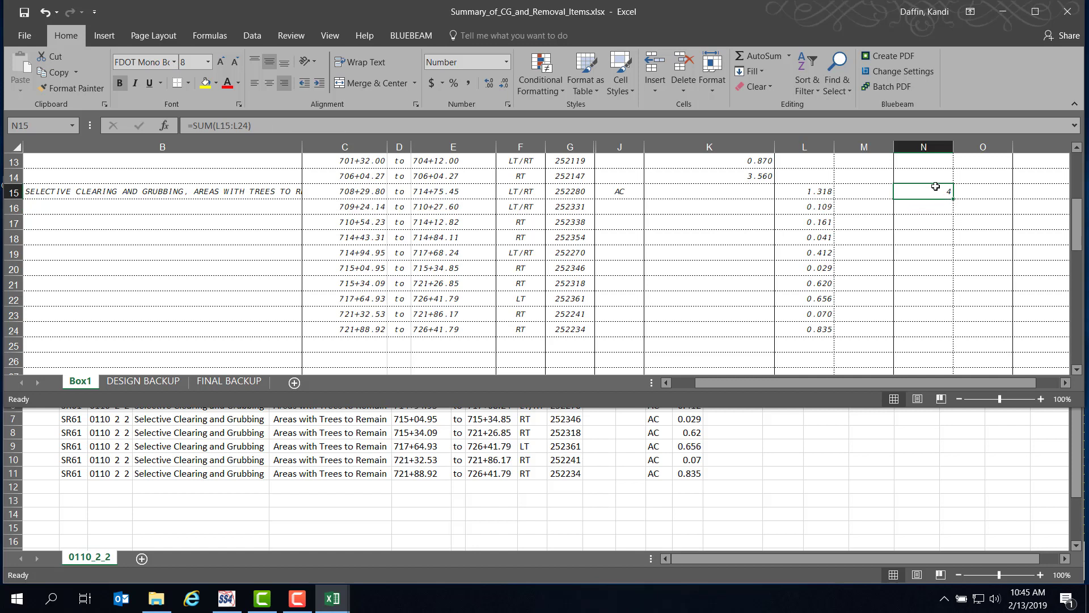
right_click(932, 191)
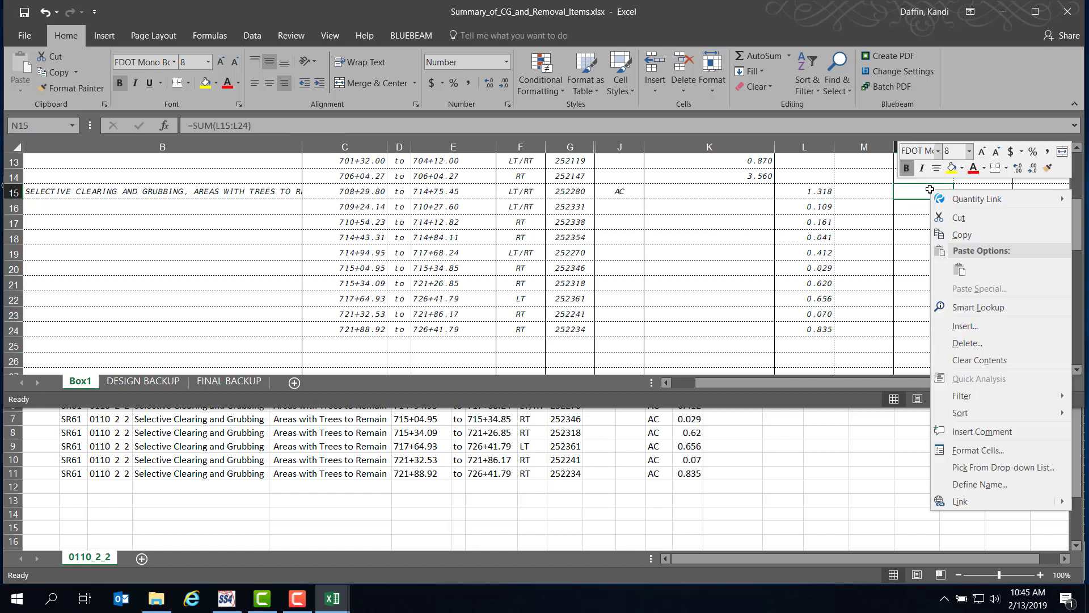
left_click(990, 450)
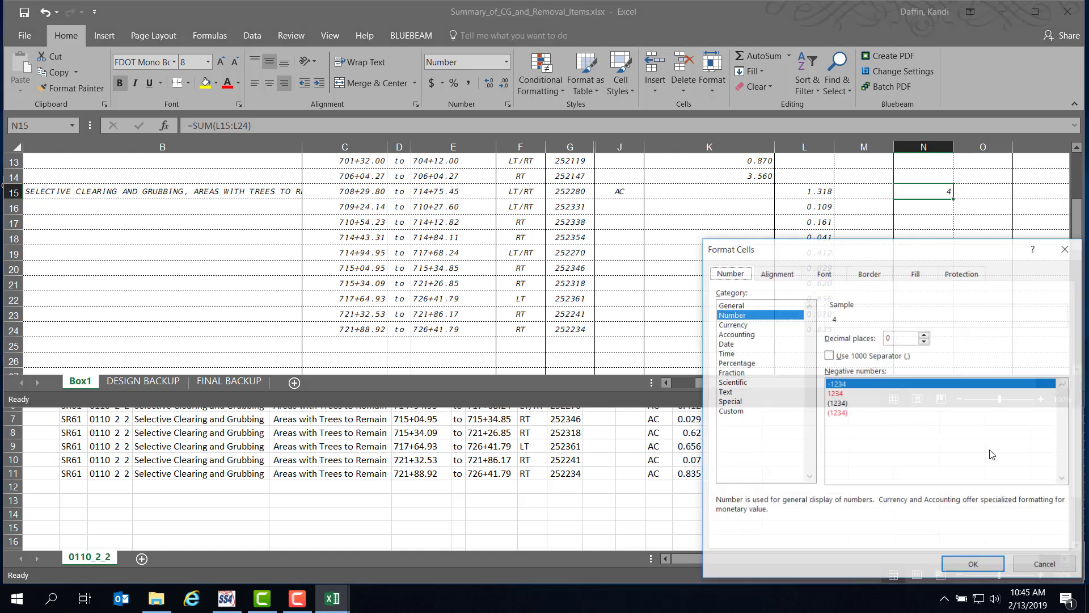
left_click(924, 334)
left_click(924, 334)
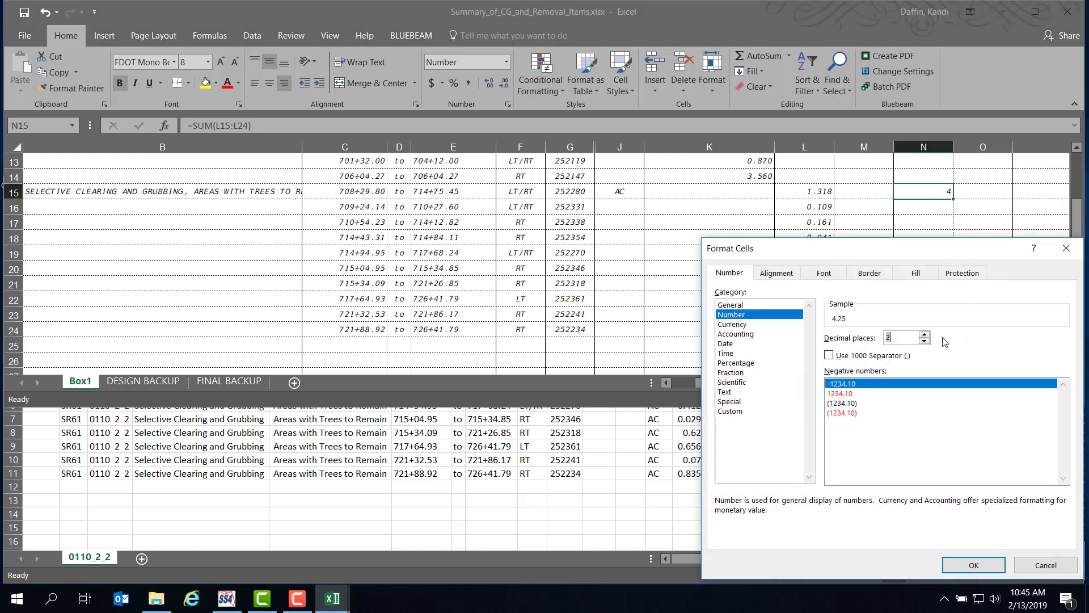
left_click(972, 564)
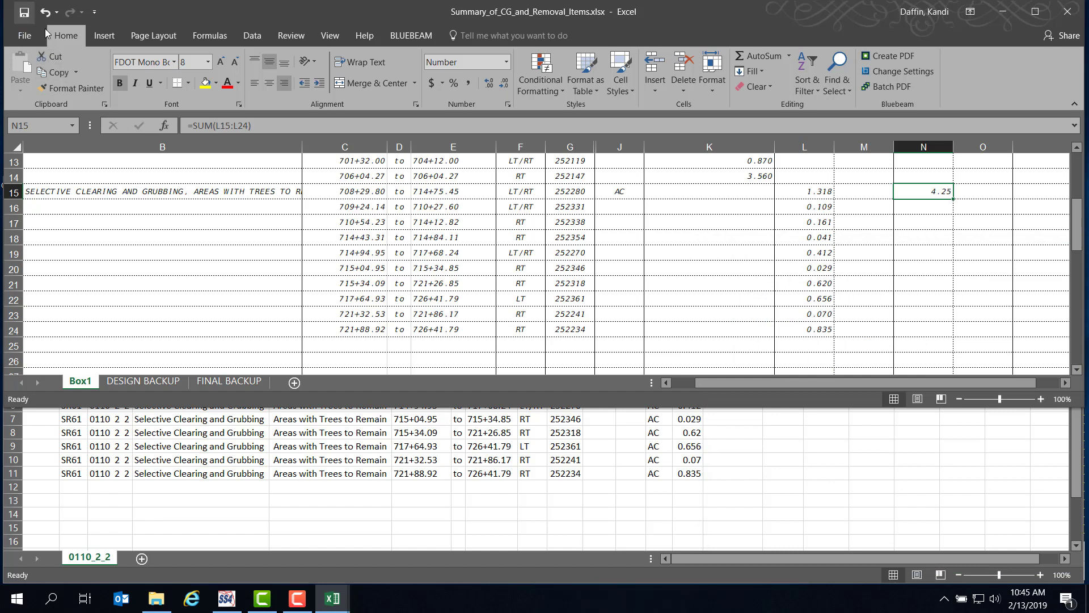
Close 0110_2_2.csv without saving its changes
left_click(658, 491)
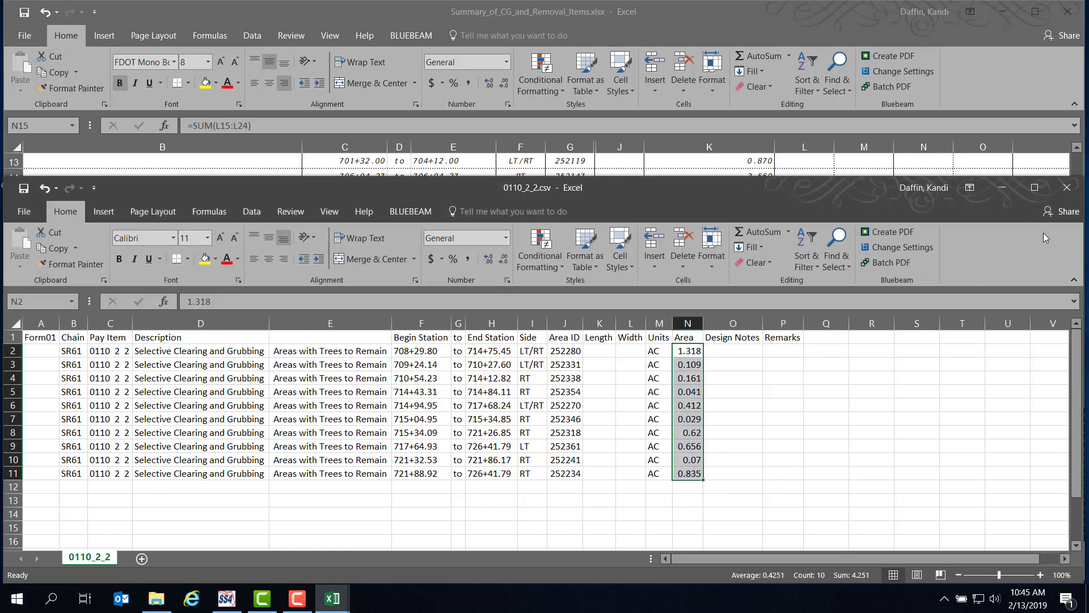
left_click(1067, 188)
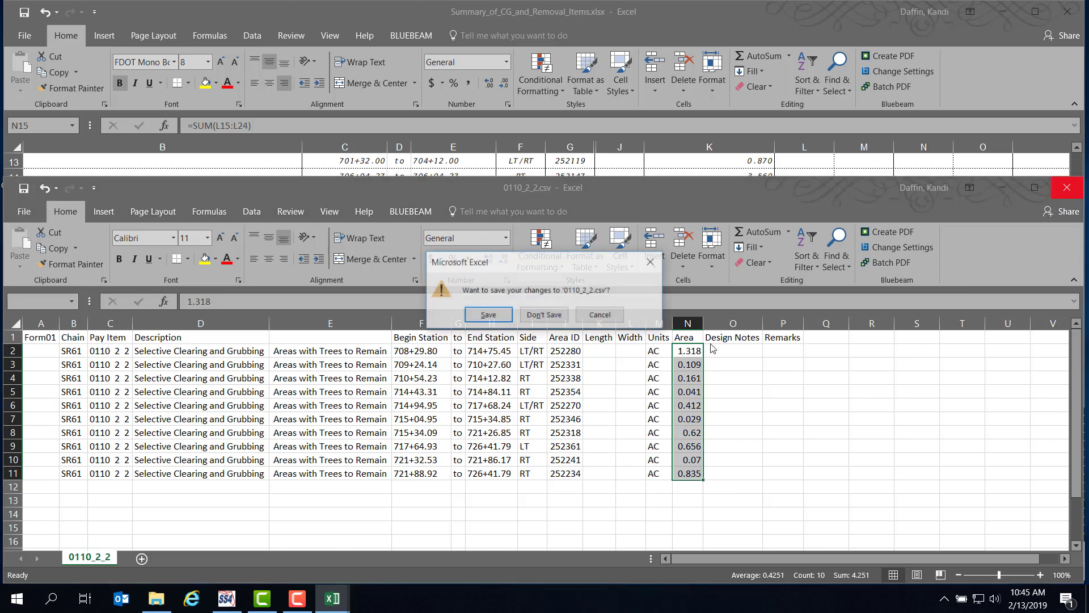
left_click(544, 315)
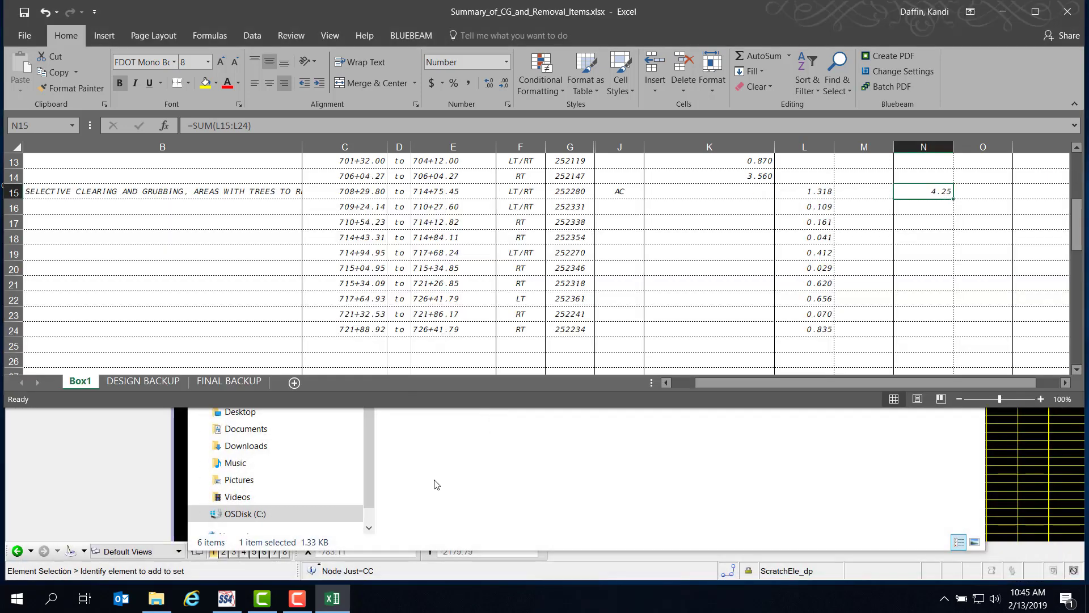
Open 0110_4_10.csv from the calculations folder and arrange its shortened window below the summary workbook
left_click(476, 491)
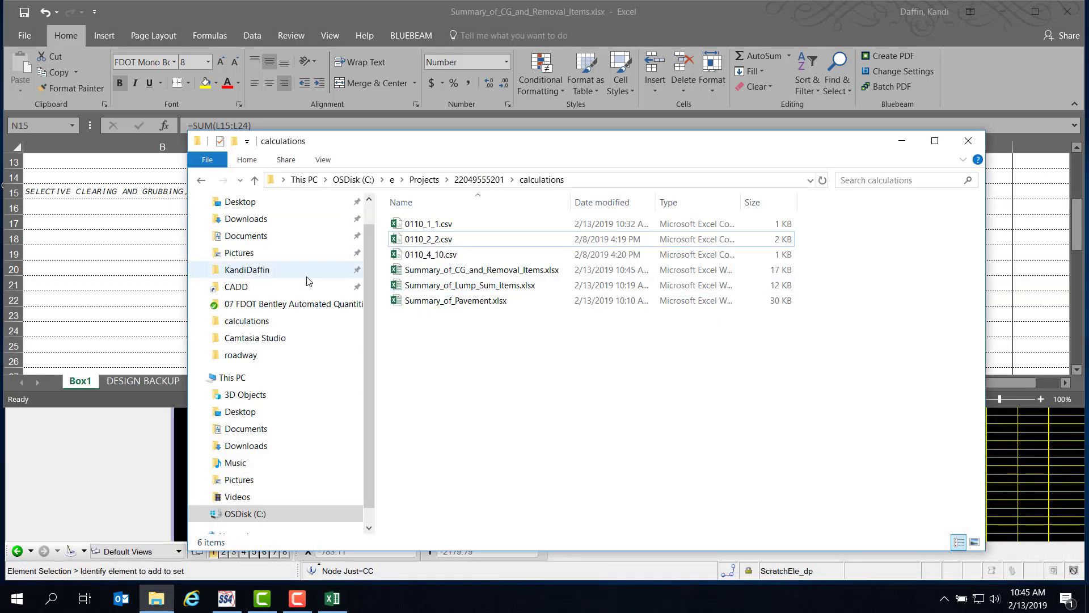
double_click(452, 256)
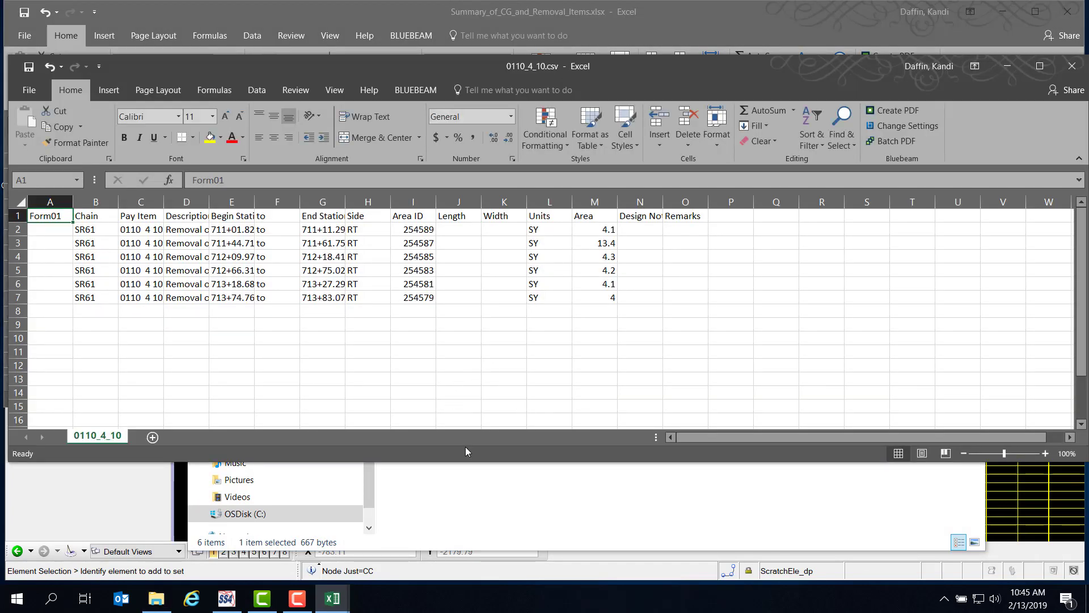
left_click_drag(464, 463, 468, 357)
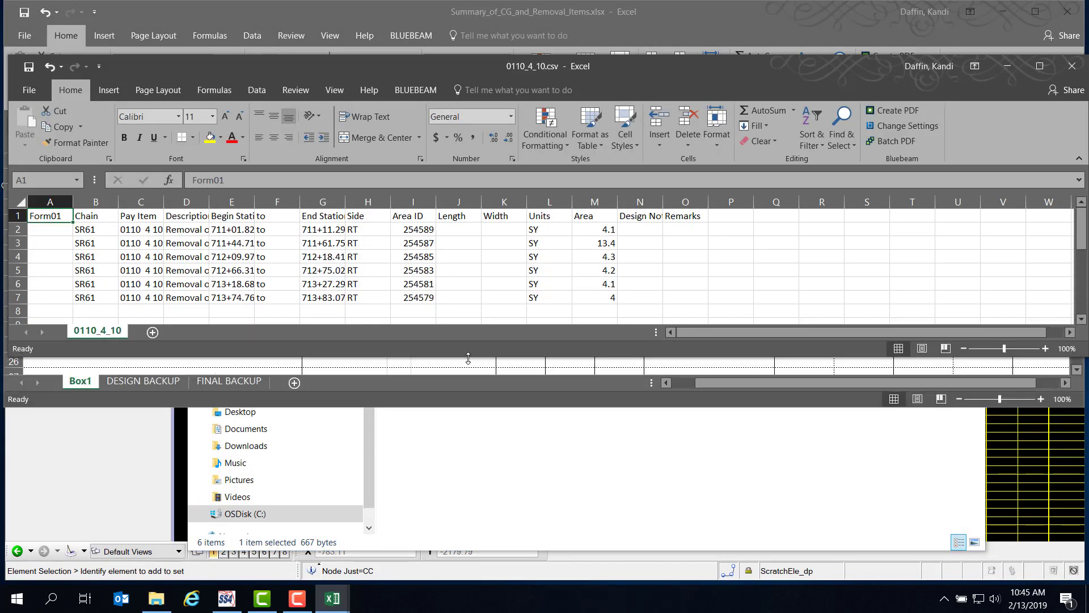
left_click_drag(492, 69, 485, 299)
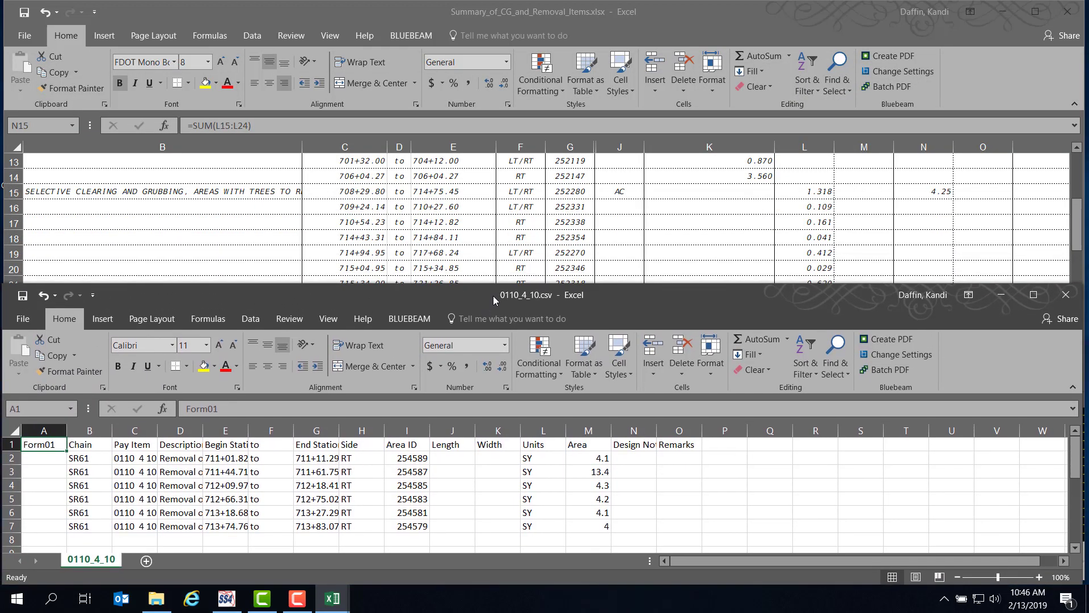
left_click(474, 19)
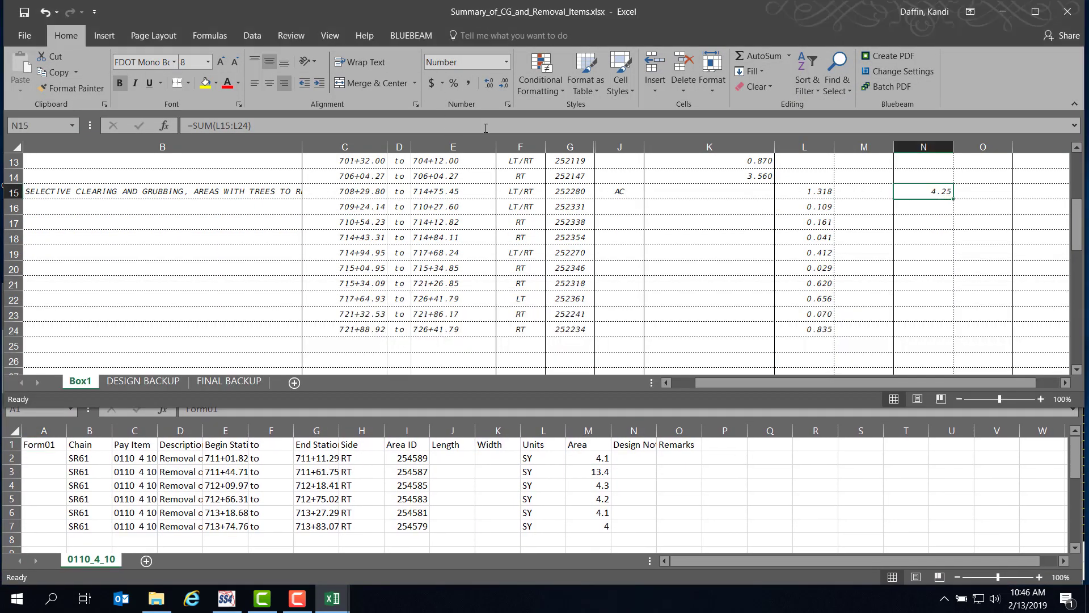
Copy the pay item number 0110 4 10 from cell C7 of 0110_4_10.csv and paste it as a value into summary cell A25
scroll(485, 142, "down", 2)
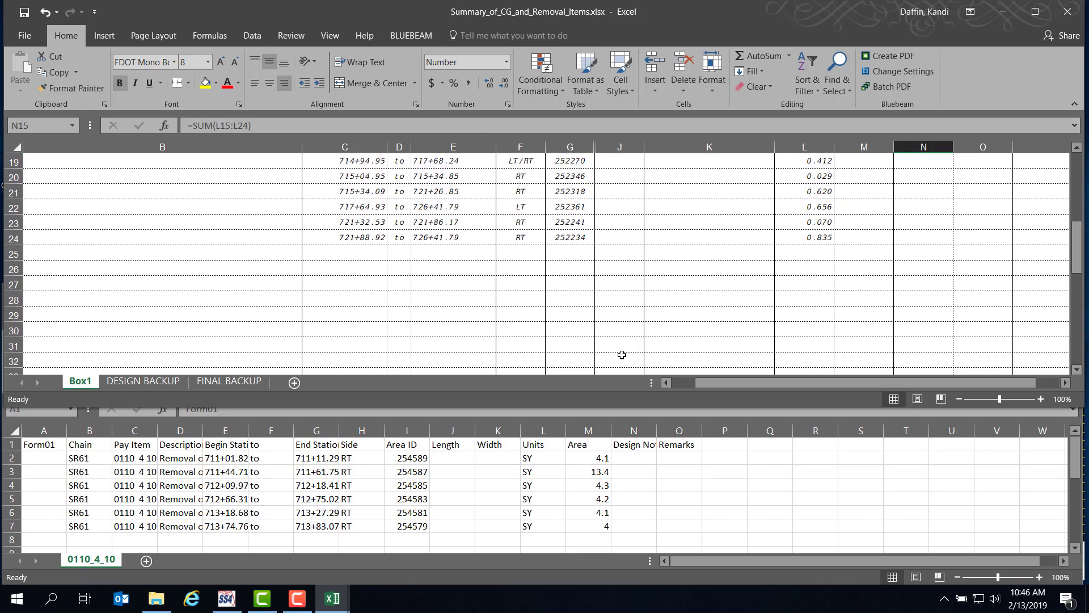
left_click_drag(700, 383, 662, 386)
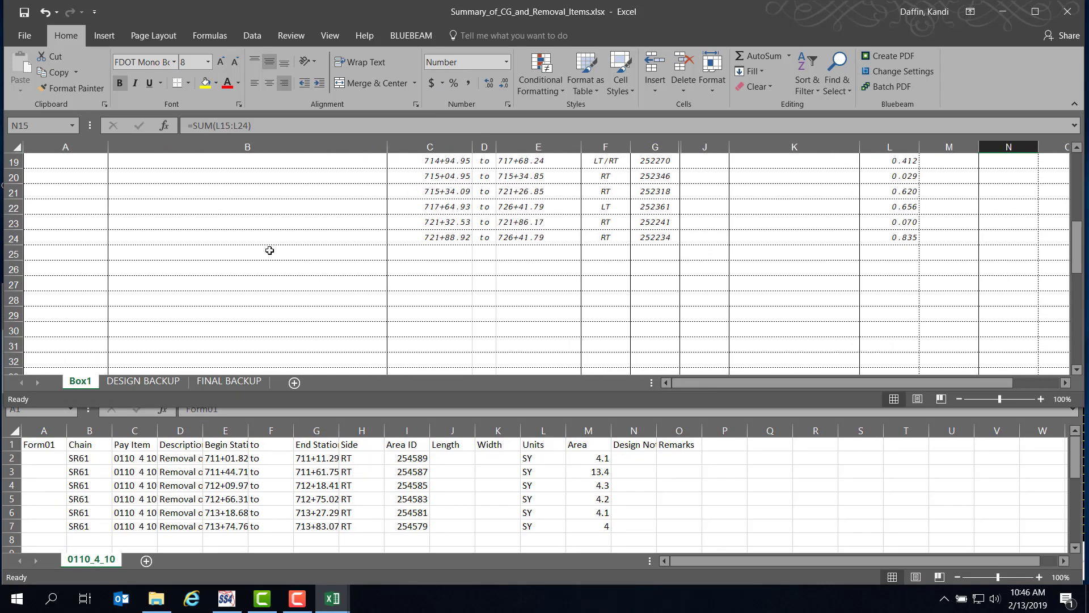
left_click(72, 253)
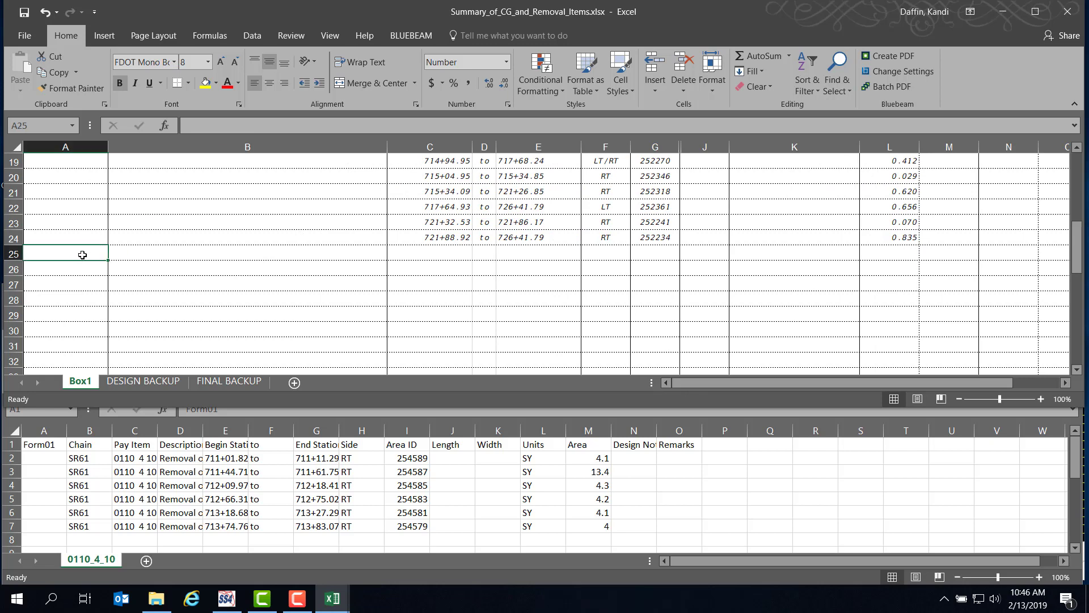
left_click(138, 528)
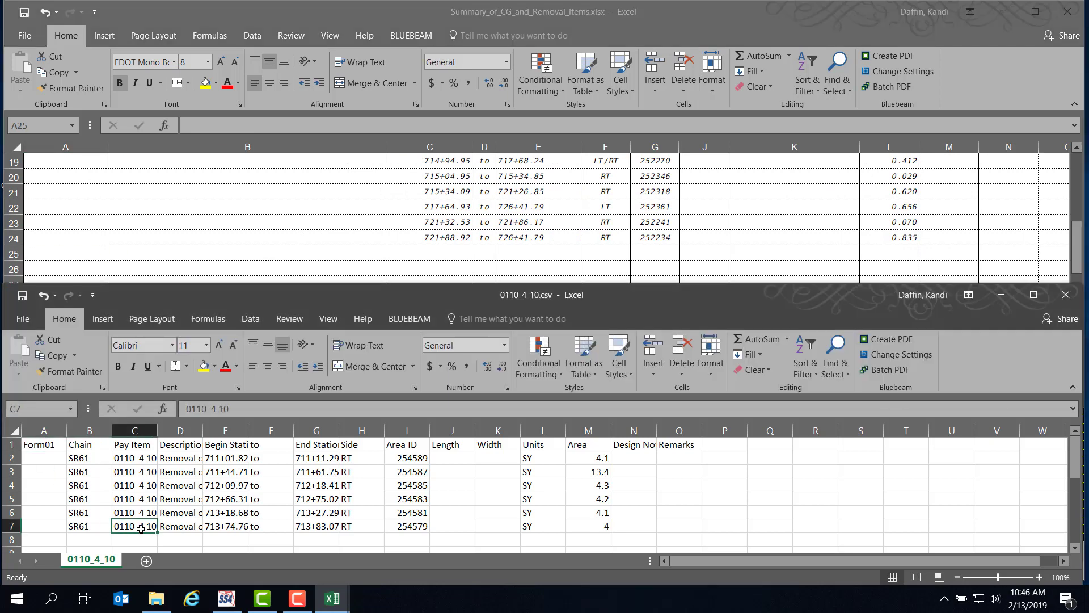
right_click(142, 529)
left_click(182, 254)
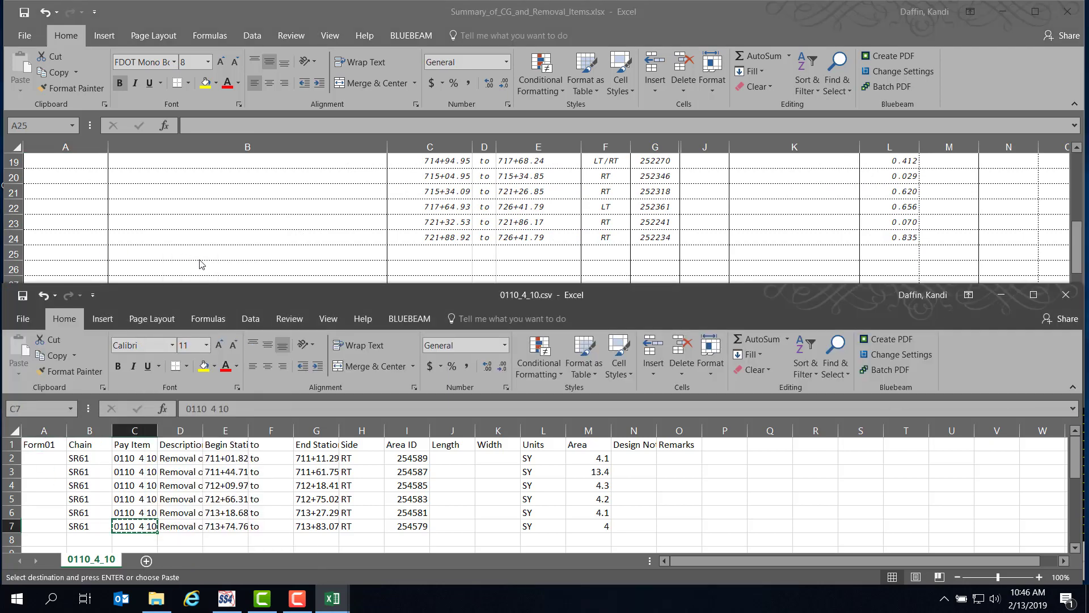
left_click(82, 253)
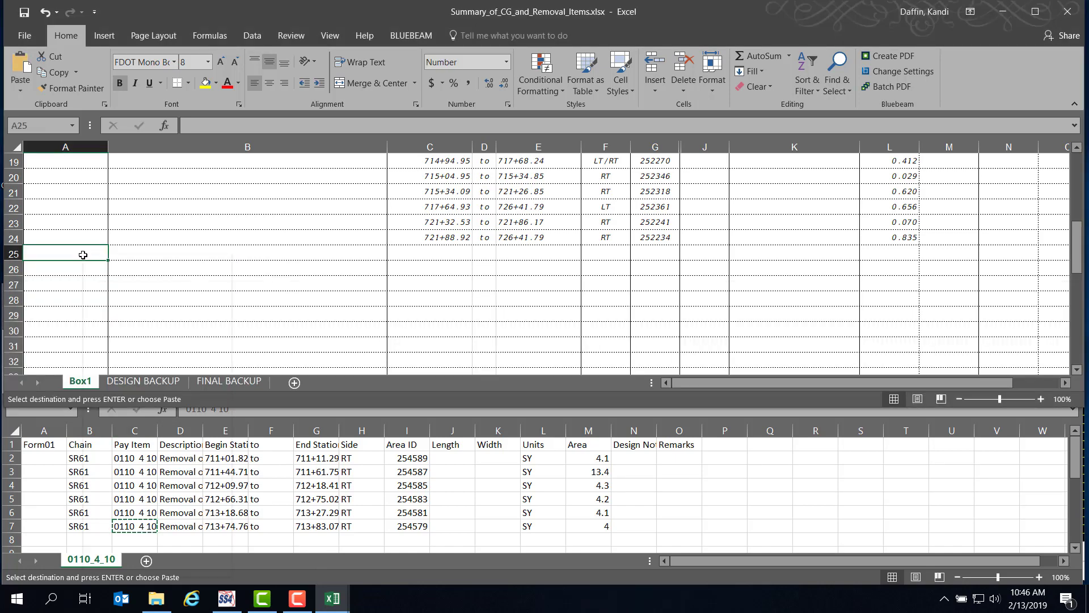
right_click(83, 254)
left_click(134, 336)
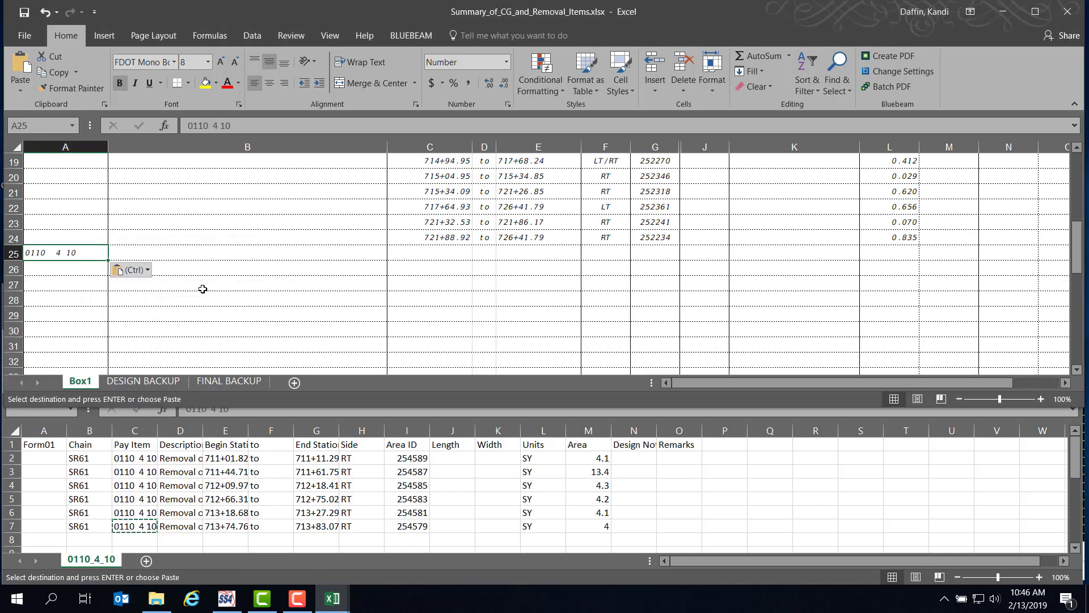
AutoFit the widths of all columns in 0110_4_10.csv
left_click(196, 252)
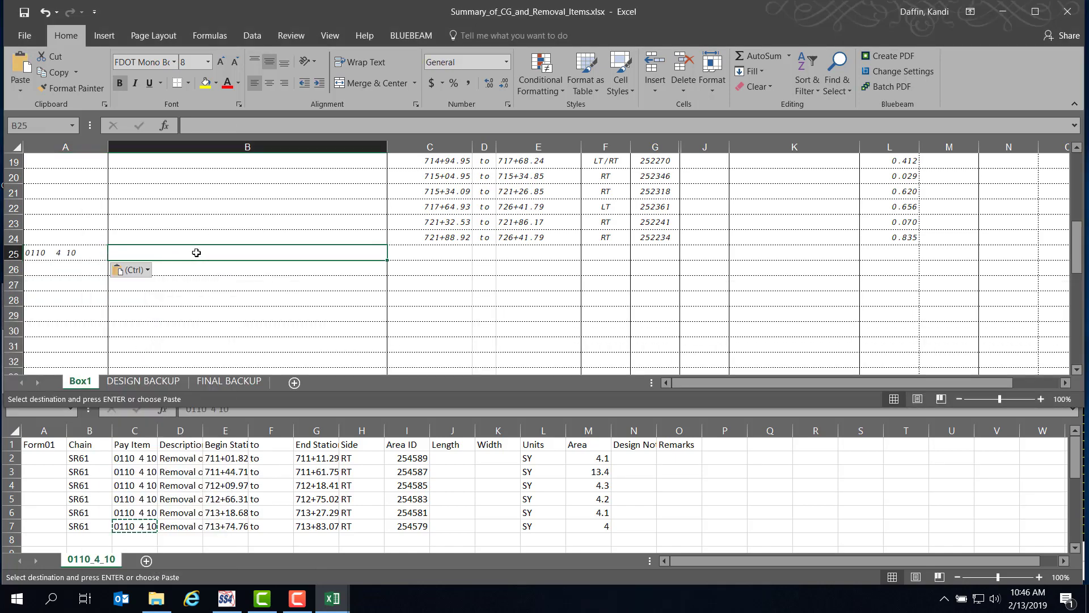
left_click(14, 430)
left_click(14, 430)
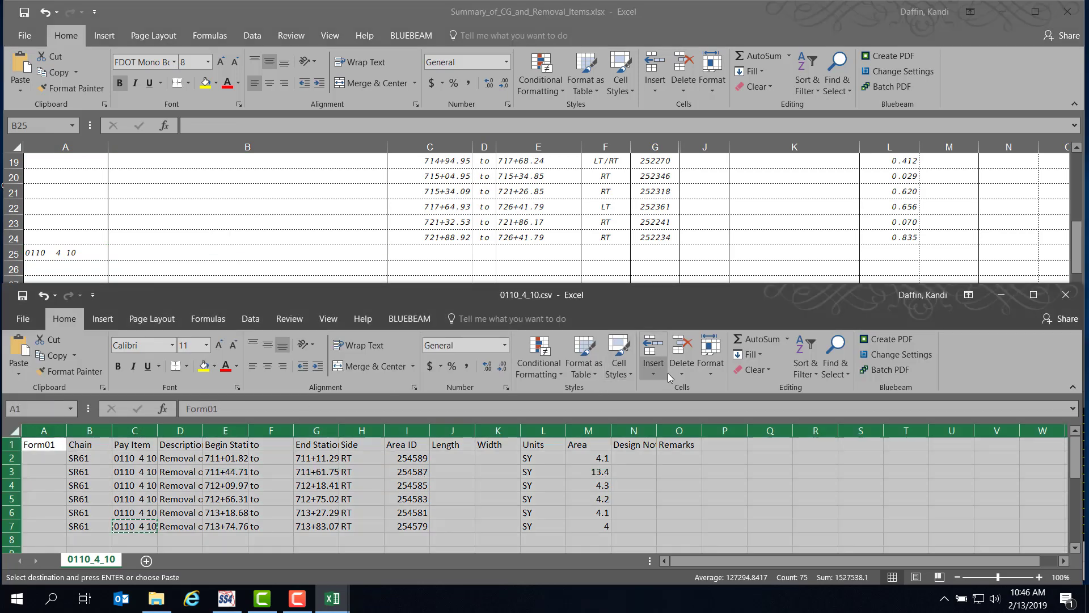
left_click(715, 366)
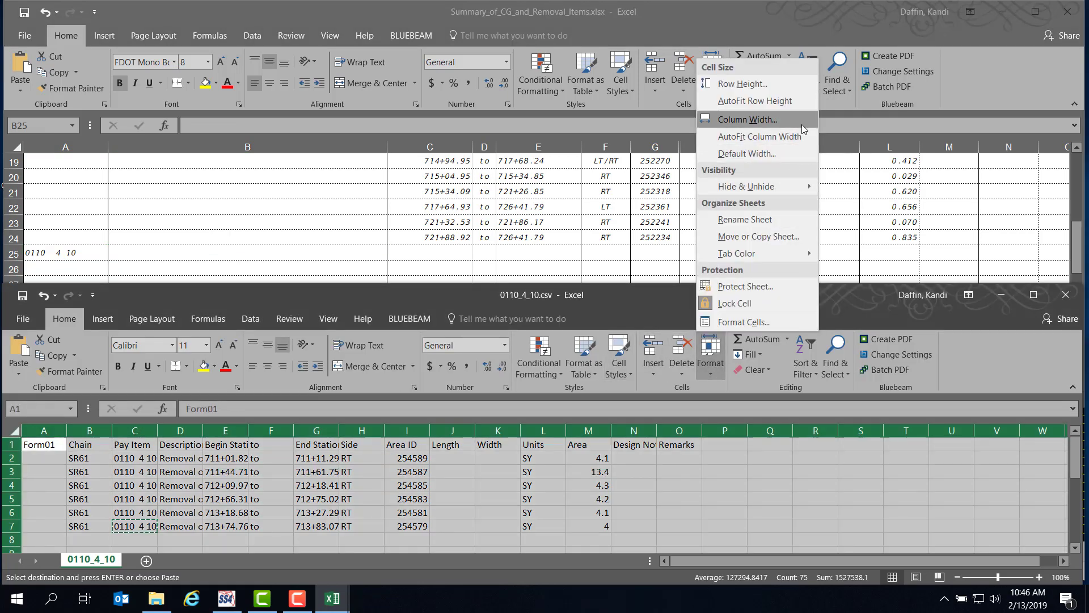
left_click(796, 138)
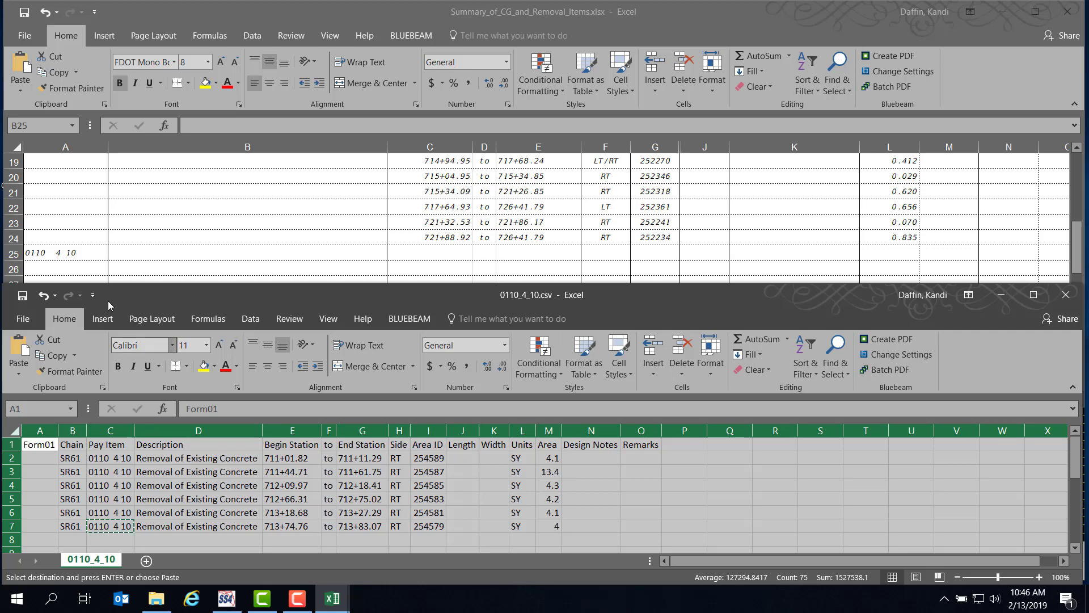
Enter the description REMOVAL OF EXISTING CONCRETE in summary cell B25
left_click(141, 253)
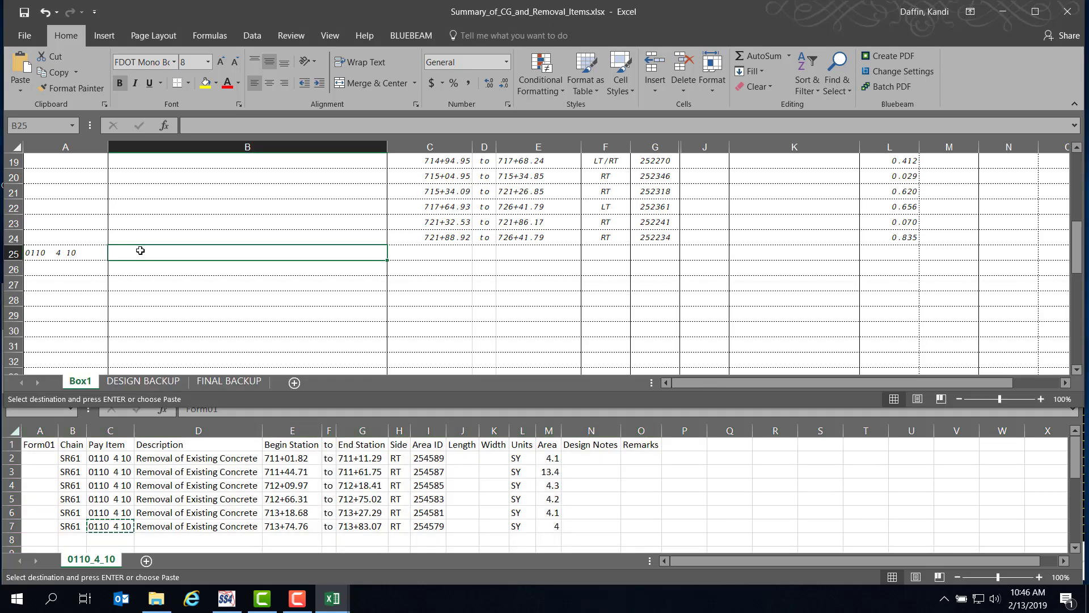
type("REM")
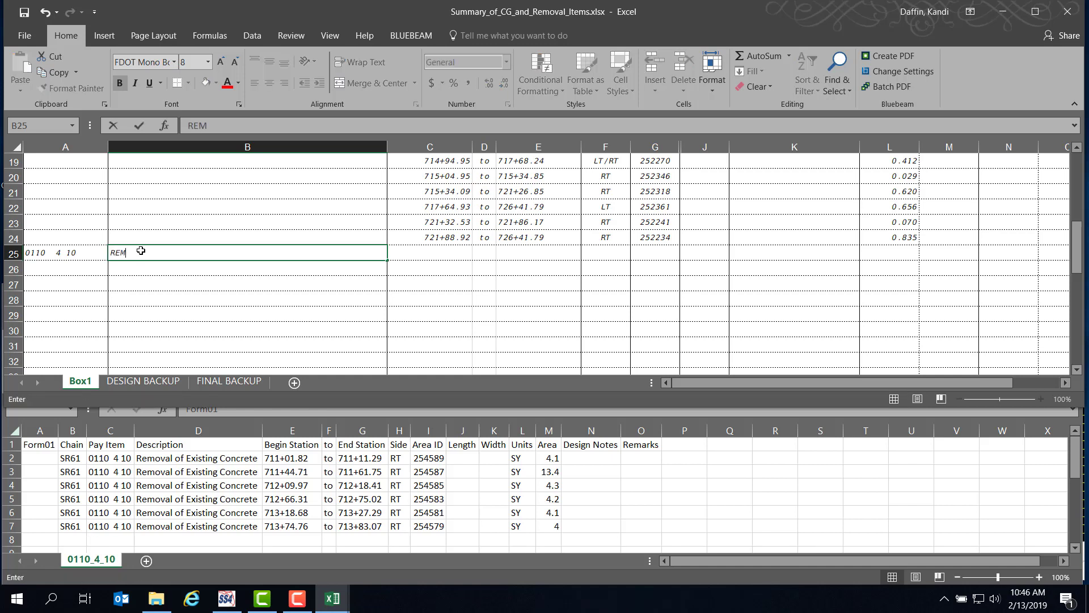
type("OVAL OF EXISTING CONC")
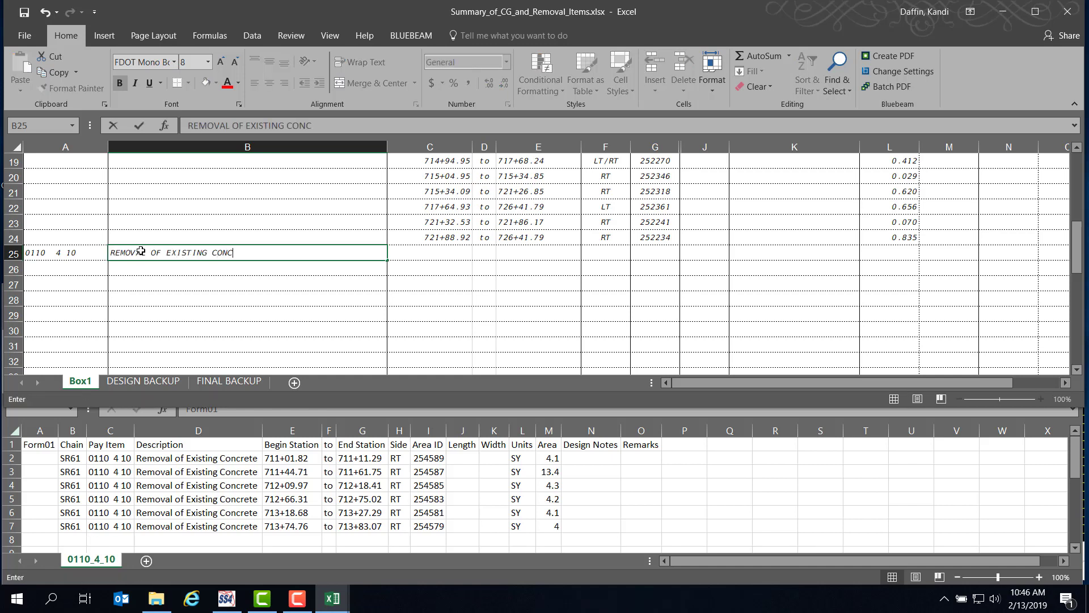
type("RETE")
Copy the station, side and area ID range E2:I7 from 0110_4_10.csv and paste it as values at summary cell C25
left_click(288, 470)
left_click_drag(276, 458, 428, 522)
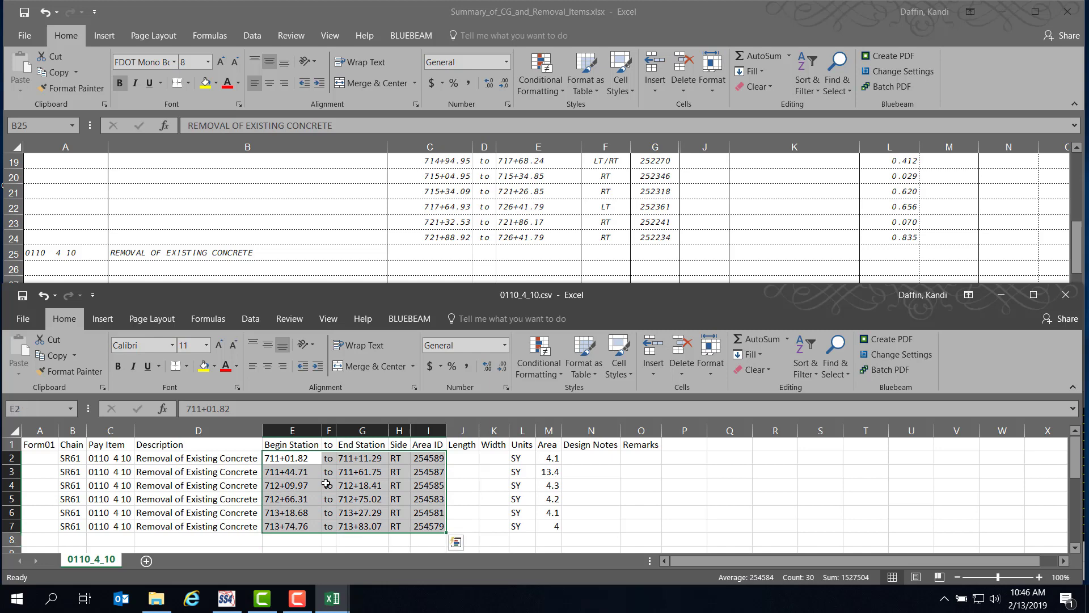
right_click(363, 472)
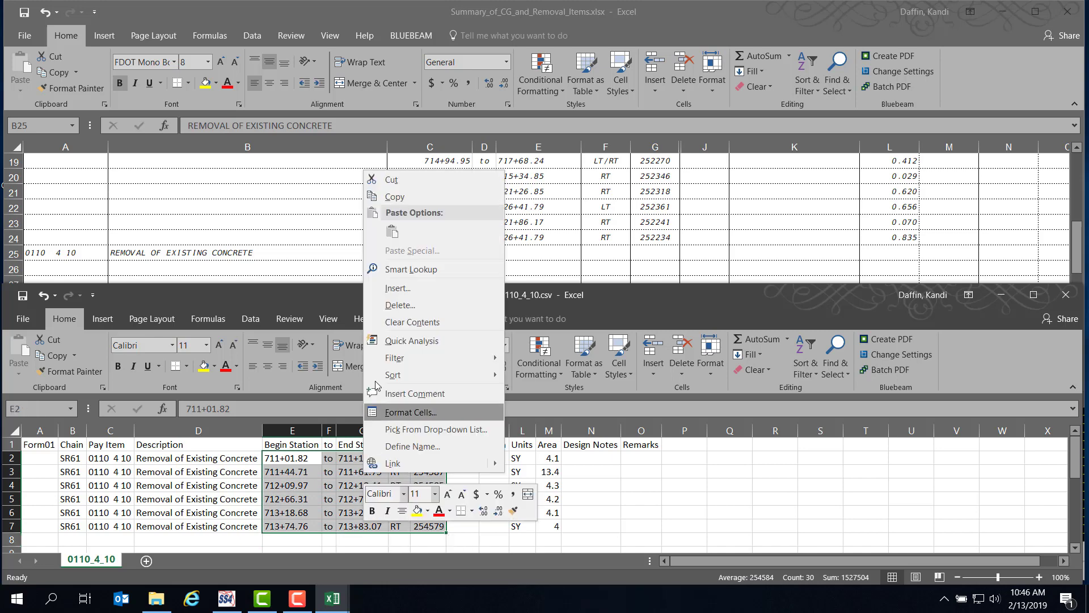
left_click(395, 198)
left_click(439, 253)
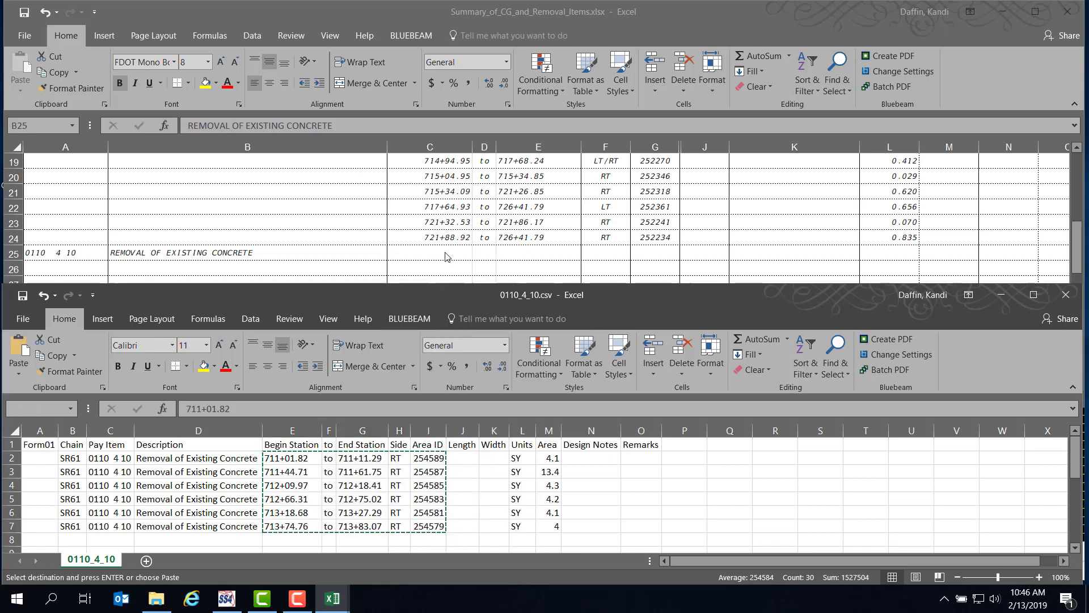
right_click(453, 254)
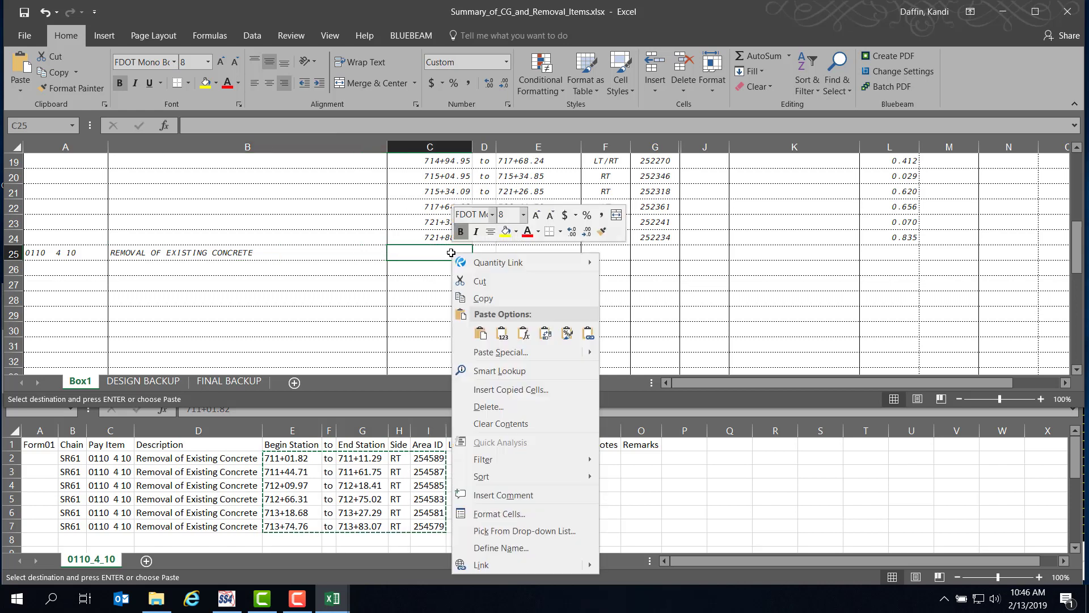
left_click(502, 333)
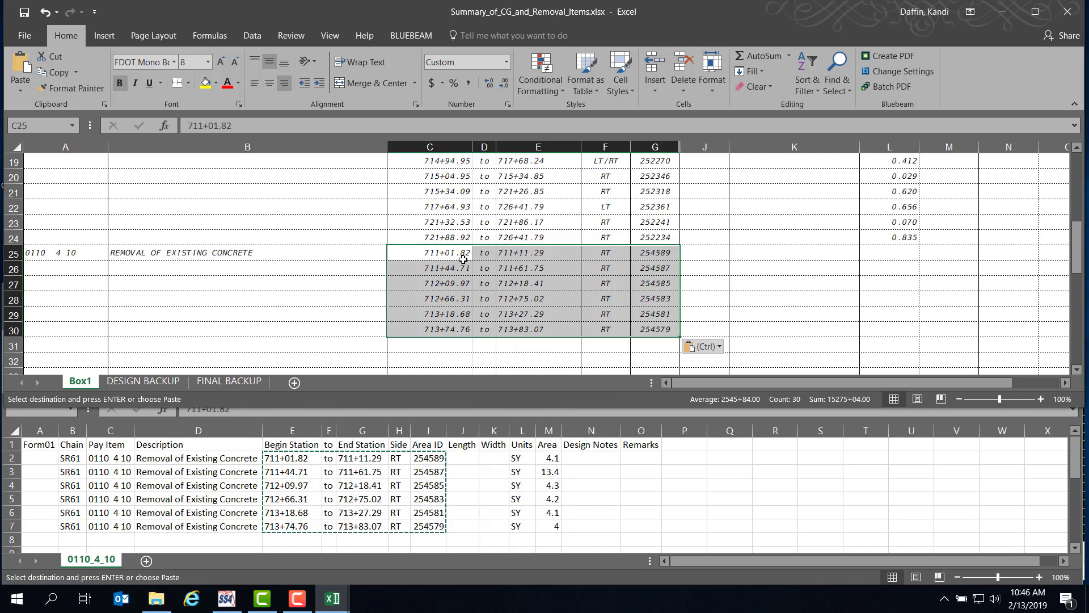
Enter the unit SY in summary cell J25 for the concrete removal item
left_click(705, 254)
scroll(737, 223, "up", 6)
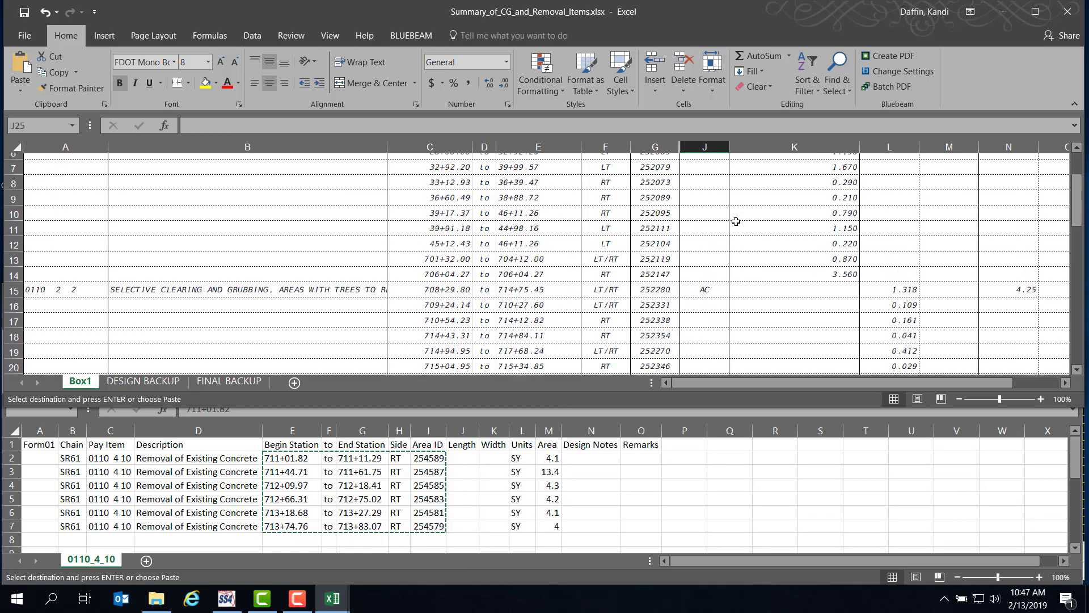
scroll(717, 271, "down", 6)
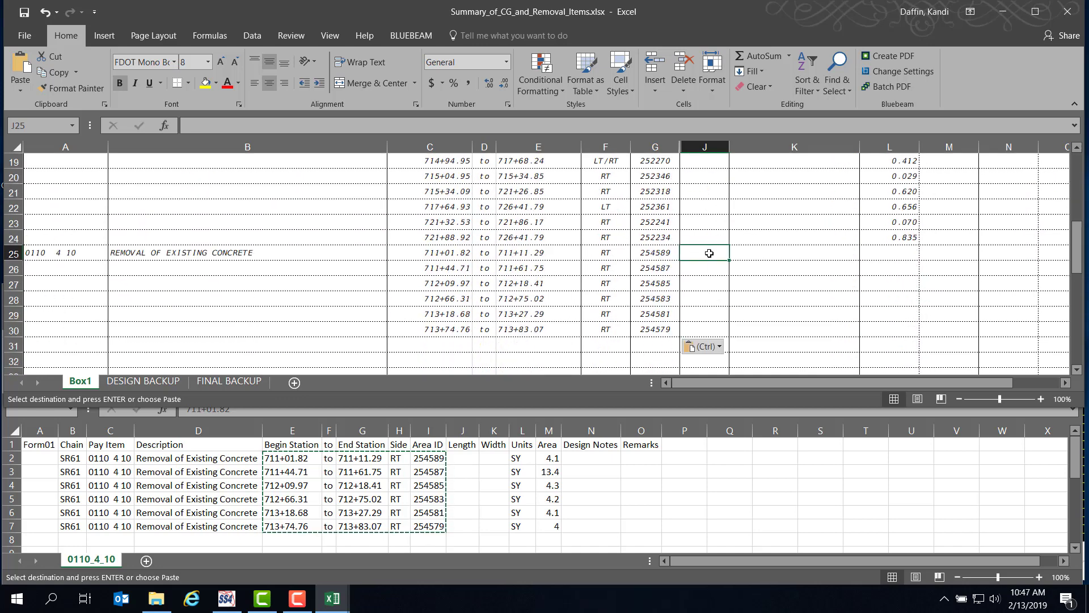
type("SY")
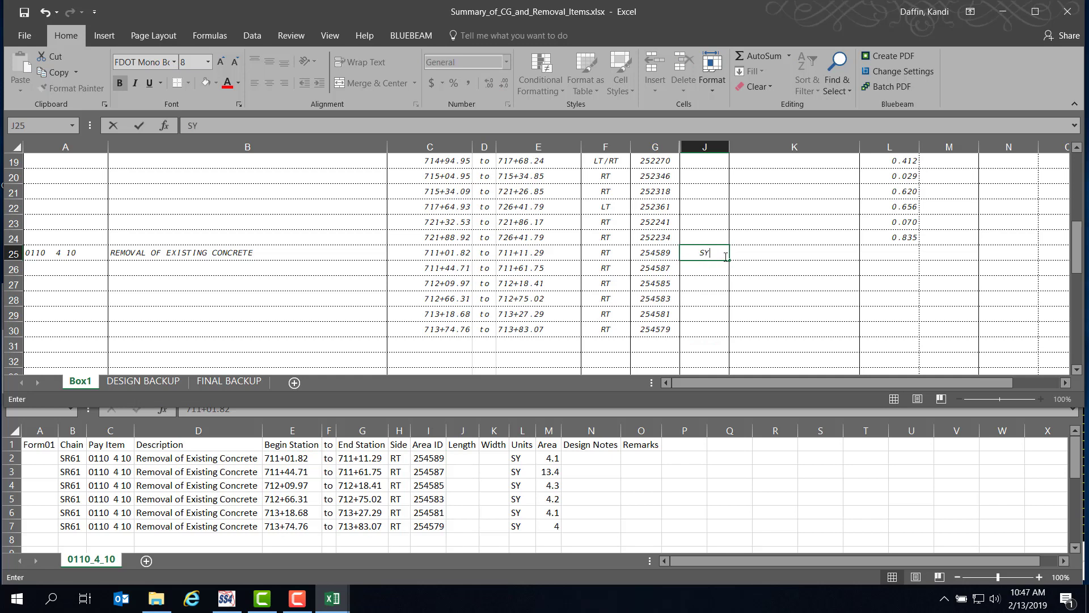
Copy the area quantities M2:M7 from 0110_4_10.csv and paste them as values starting at summary cell L25
left_click(883, 257)
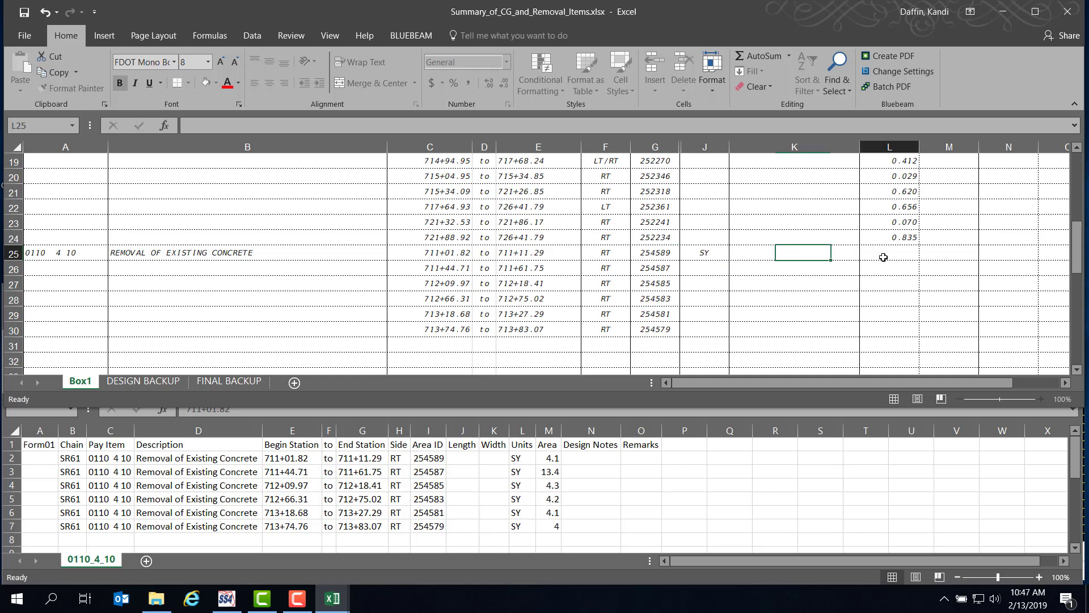
left_click(550, 471)
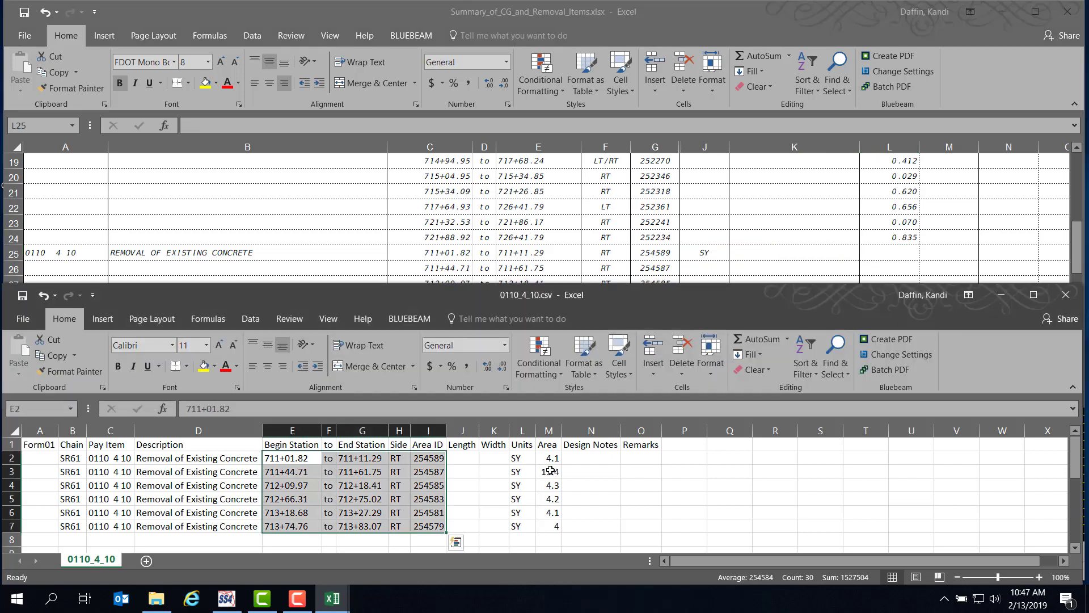
left_click_drag(550, 457, 556, 526)
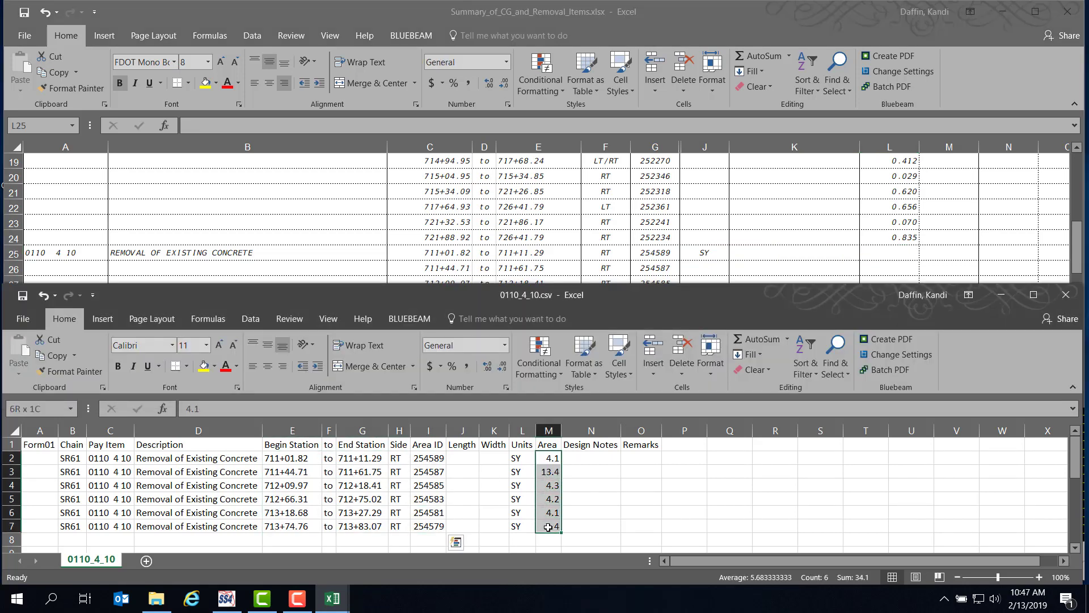
right_click(555, 472)
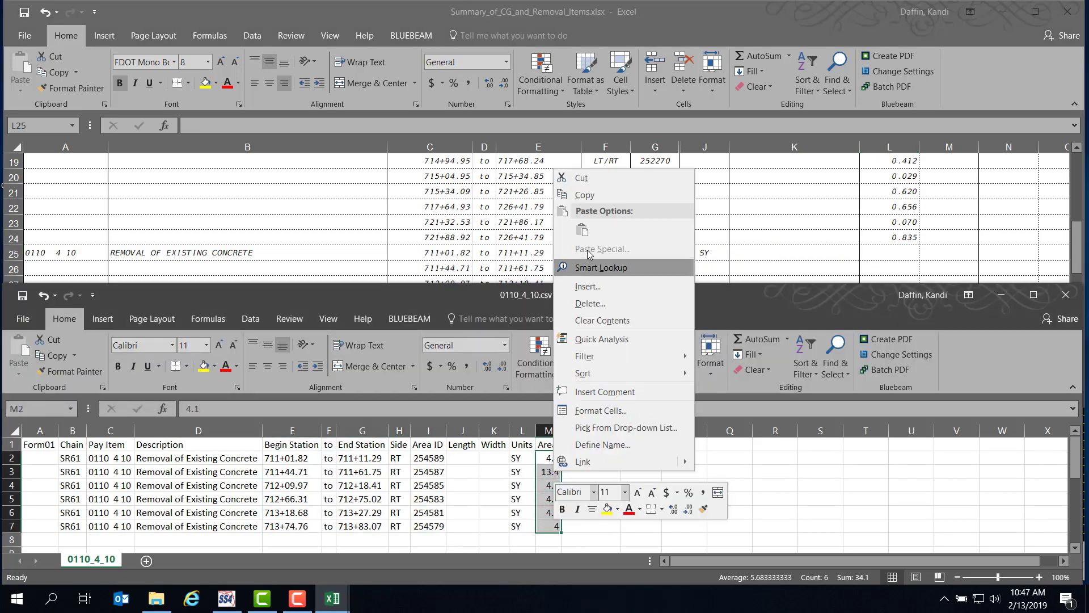
left_click(590, 195)
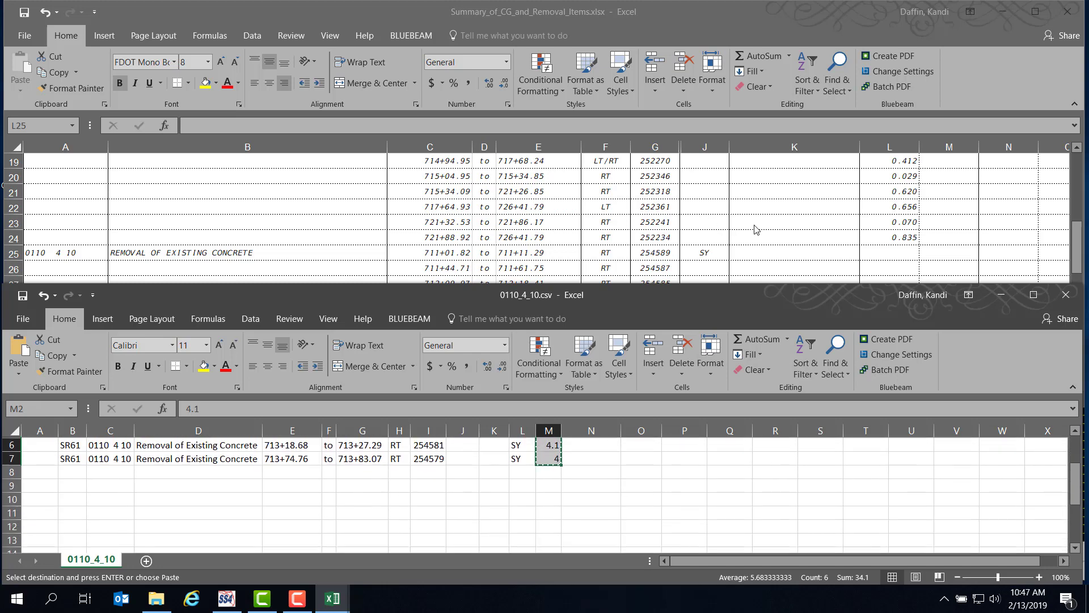
left_click(908, 252)
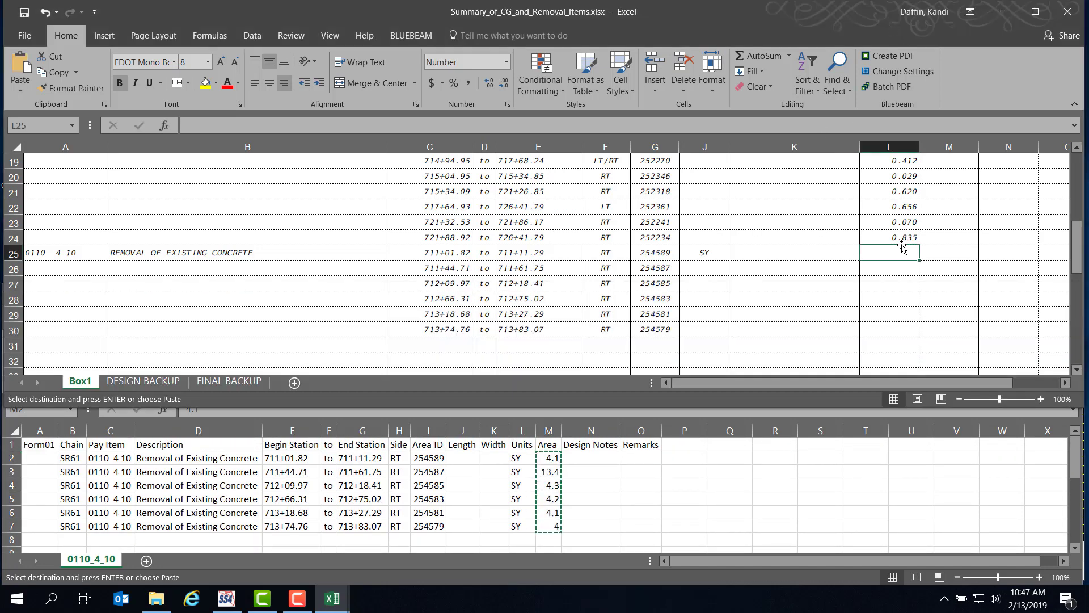
right_click(902, 252)
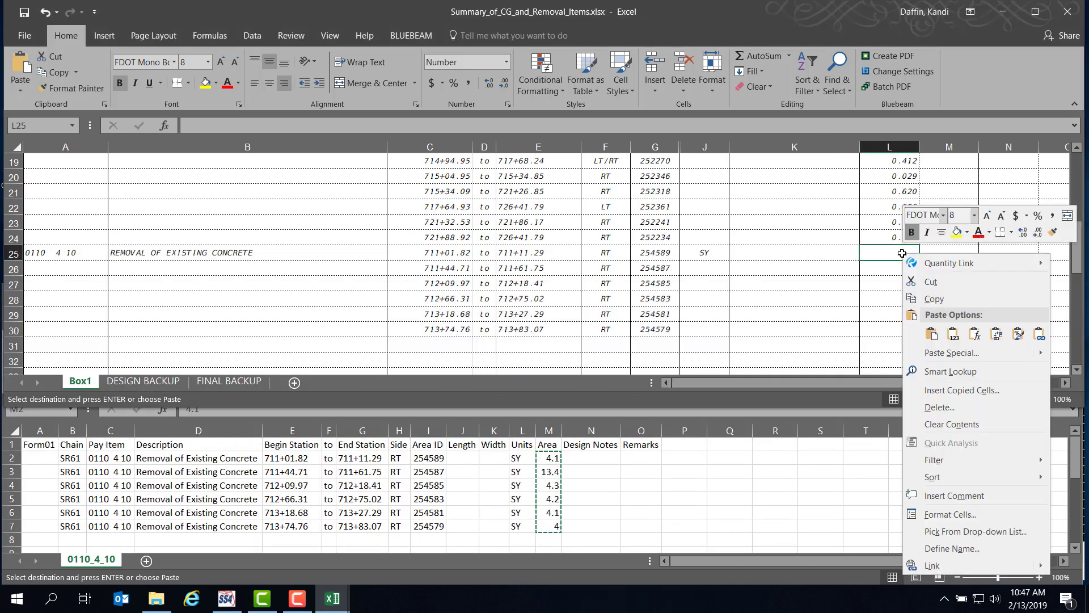
left_click(958, 337)
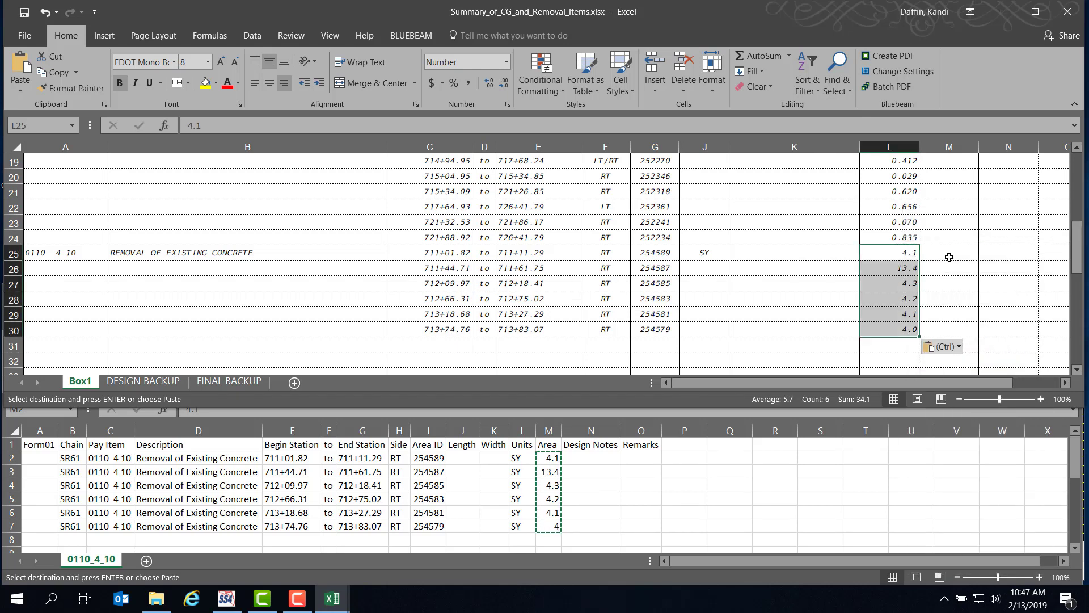
Total the concrete removal areas in summary cell N25 with the formula =SUM(L25:L30)
key("Right")
left_click_drag(844, 383, 893, 382)
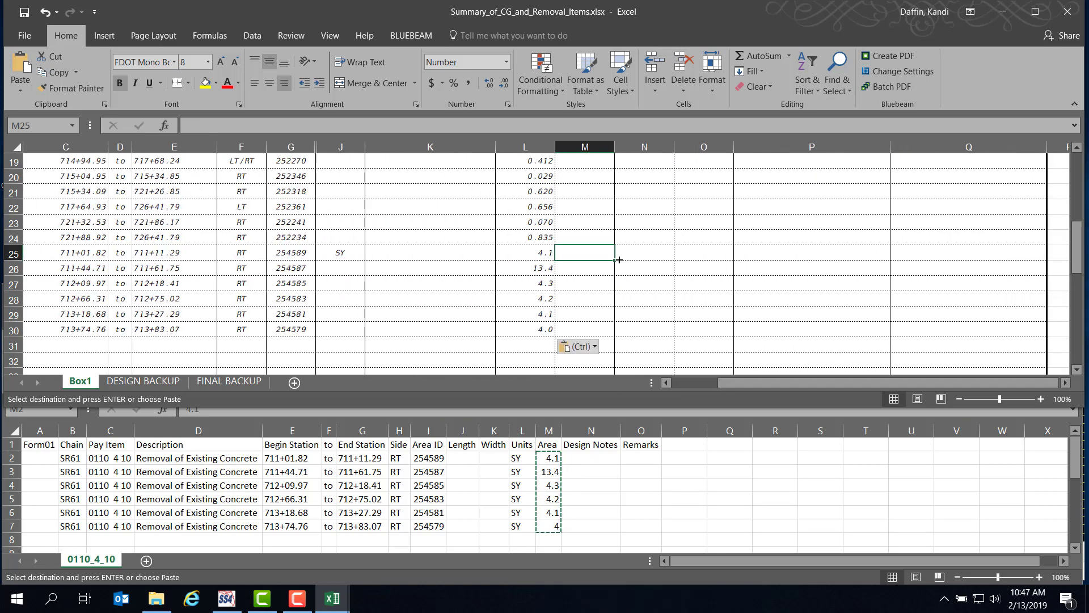
left_click(637, 255)
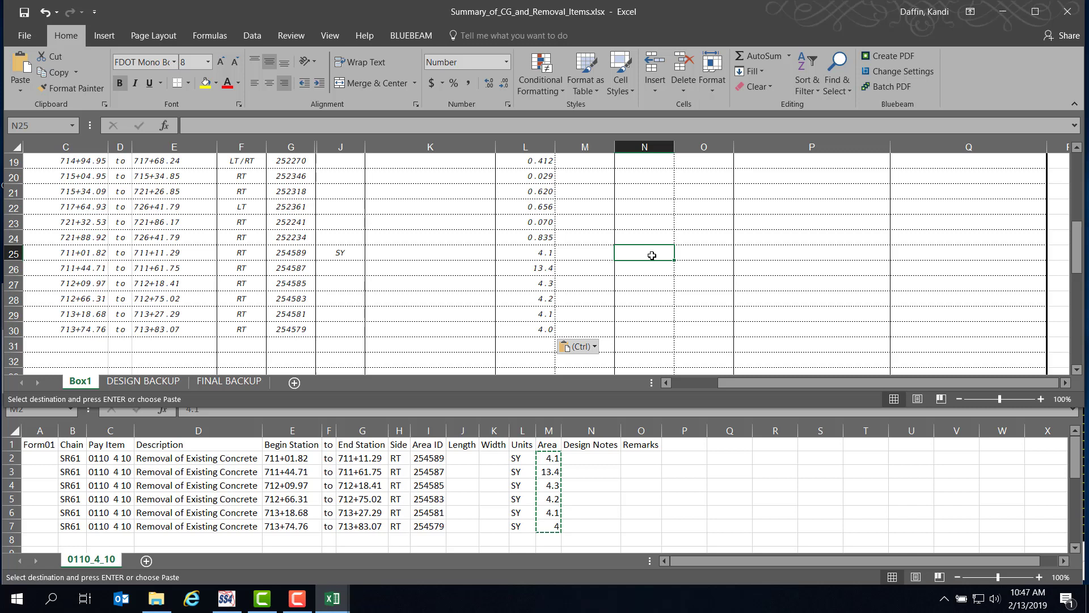
left_click(214, 127)
type("=S")
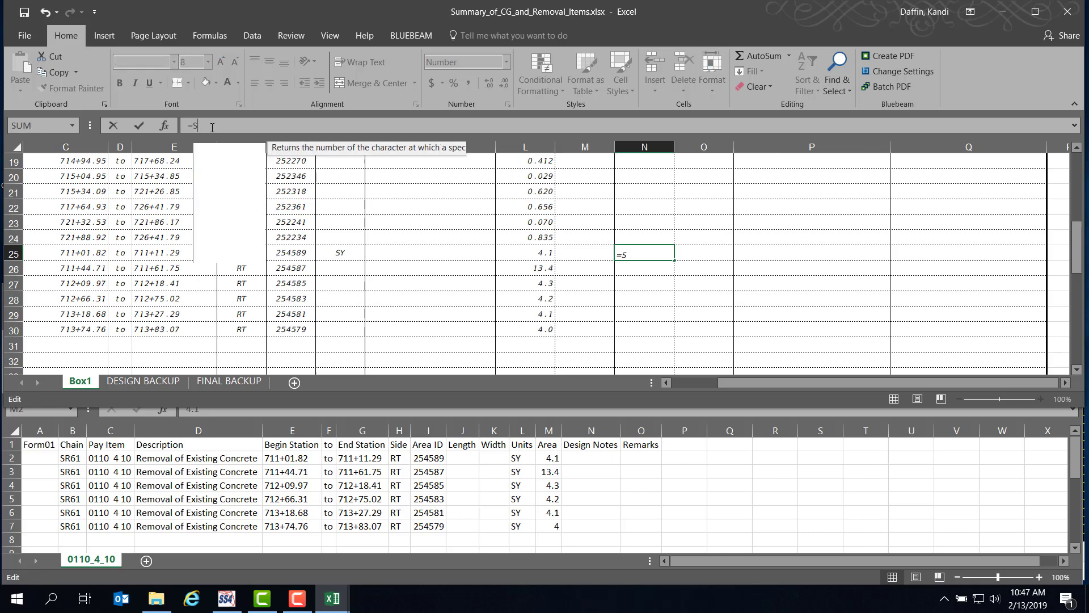
type("UM(")
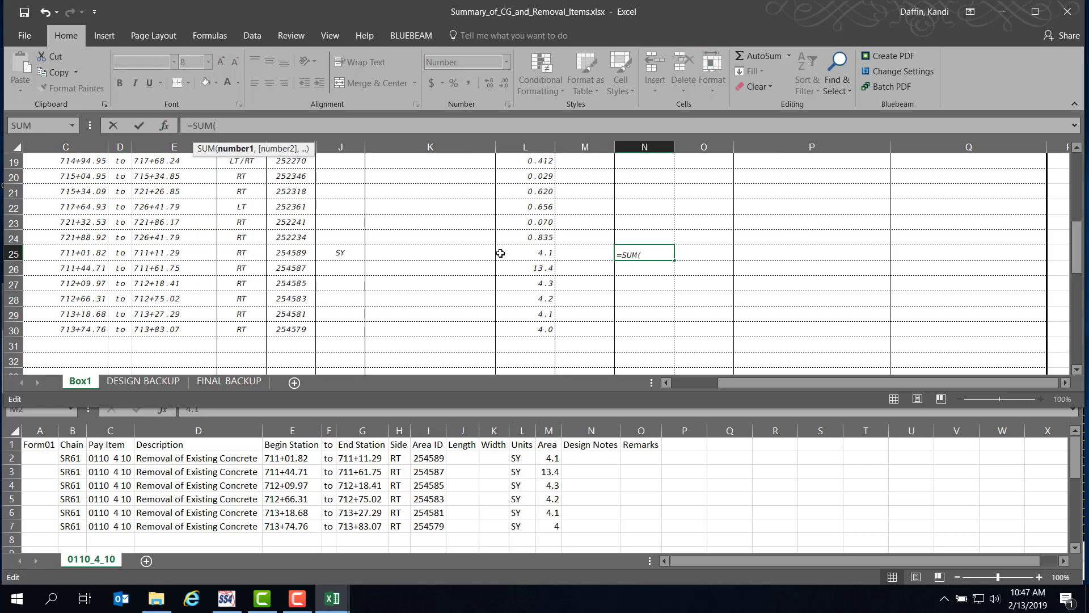
left_click_drag(541, 252, 538, 331)
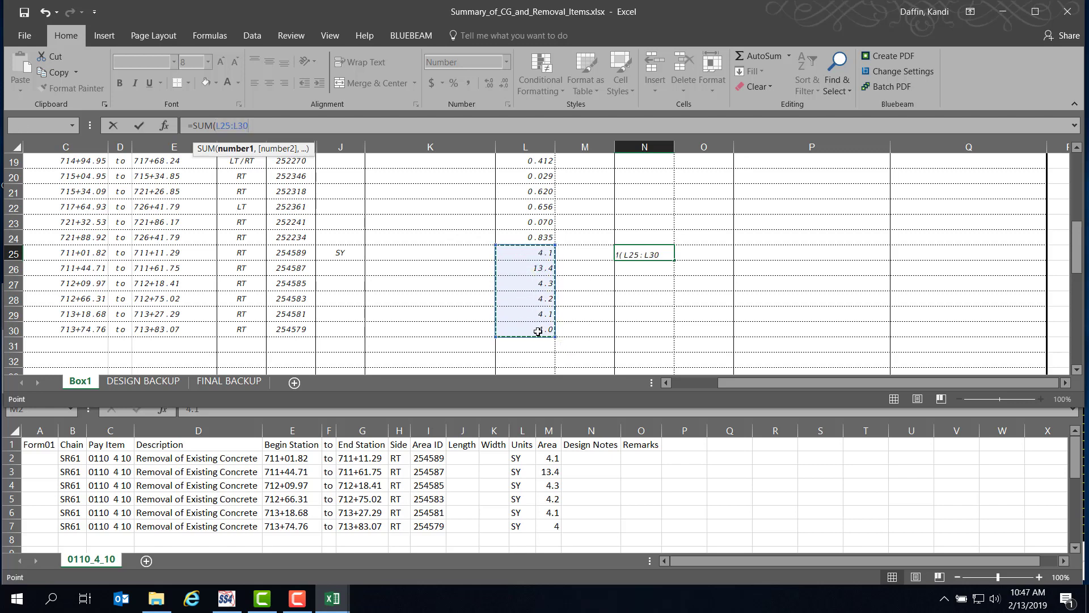
left_click(262, 125)
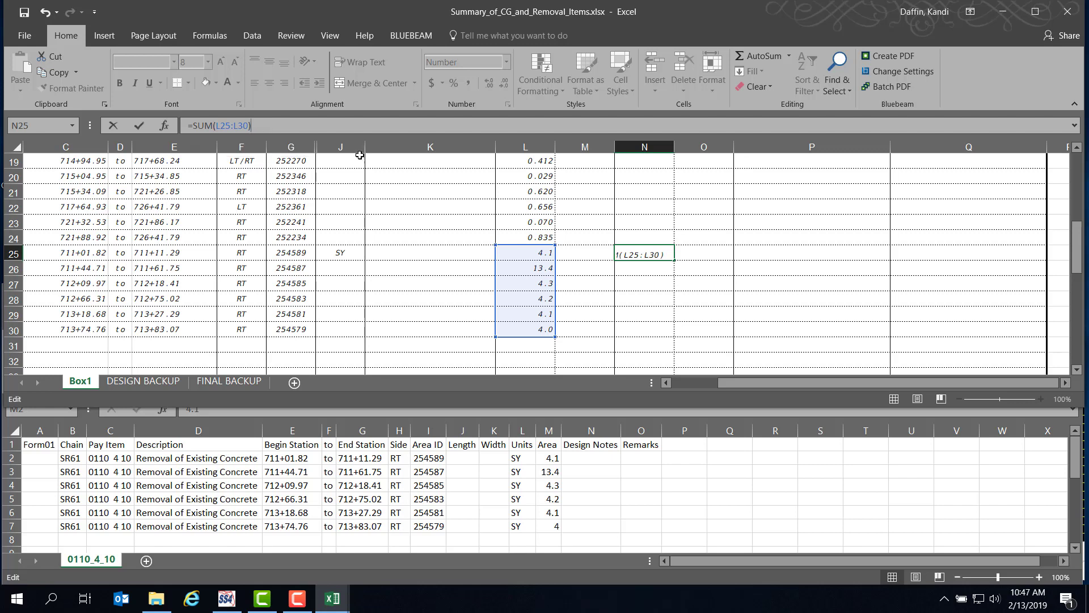
key("Return")
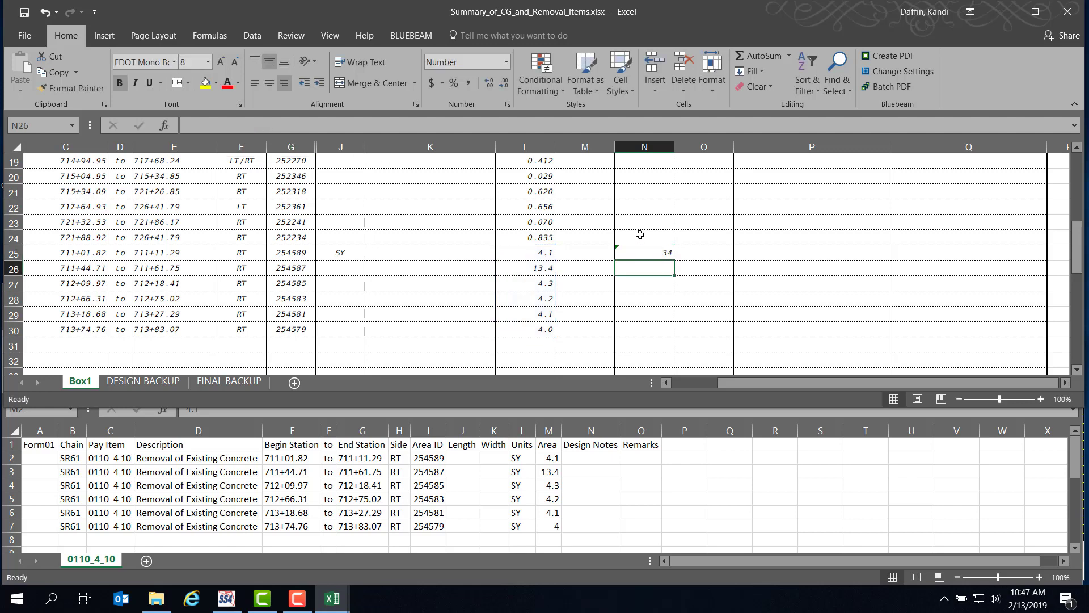
Format the total in summary cell N25 as a number with 1 decimal place
left_click(648, 251)
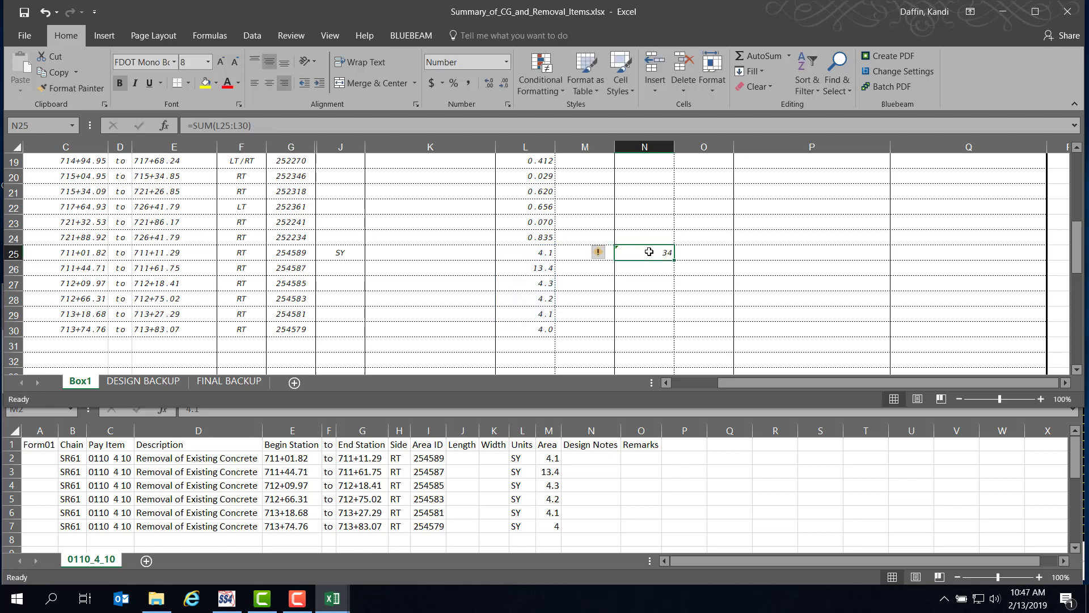
right_click(649, 251)
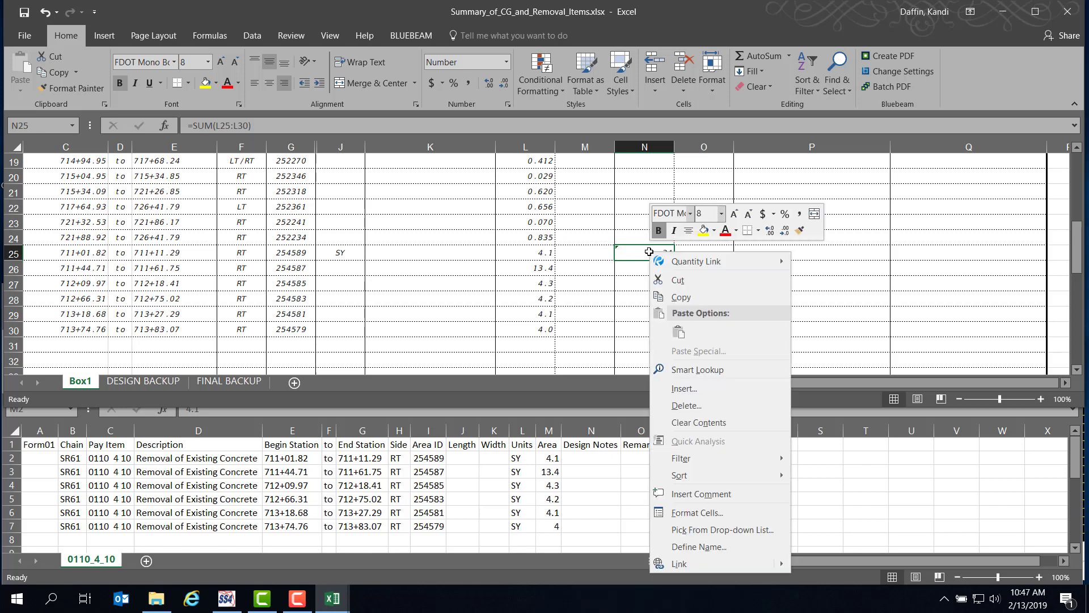
left_click(697, 513)
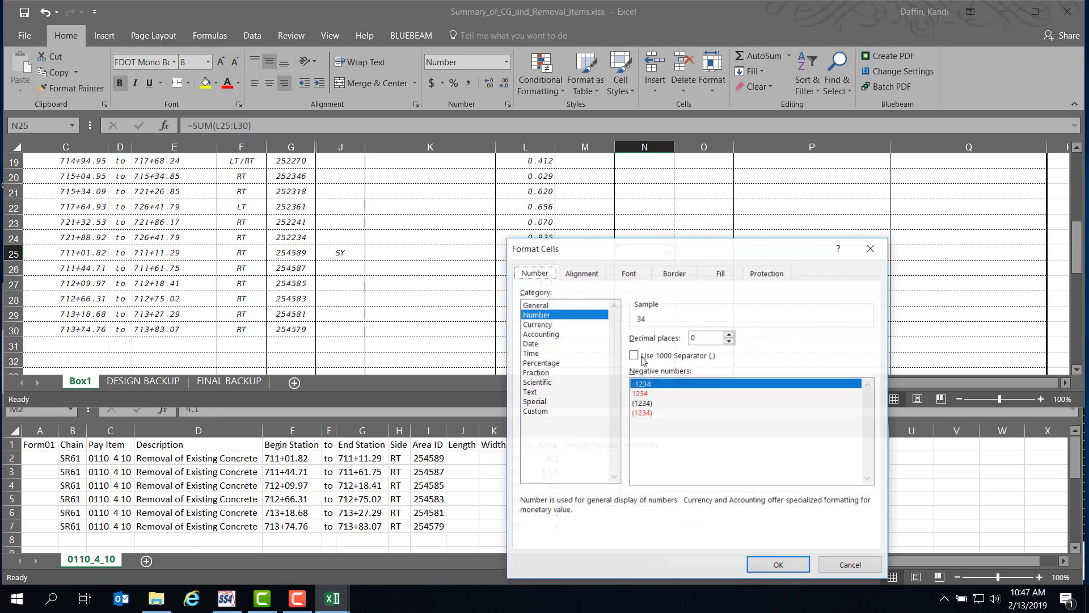
left_click(730, 335)
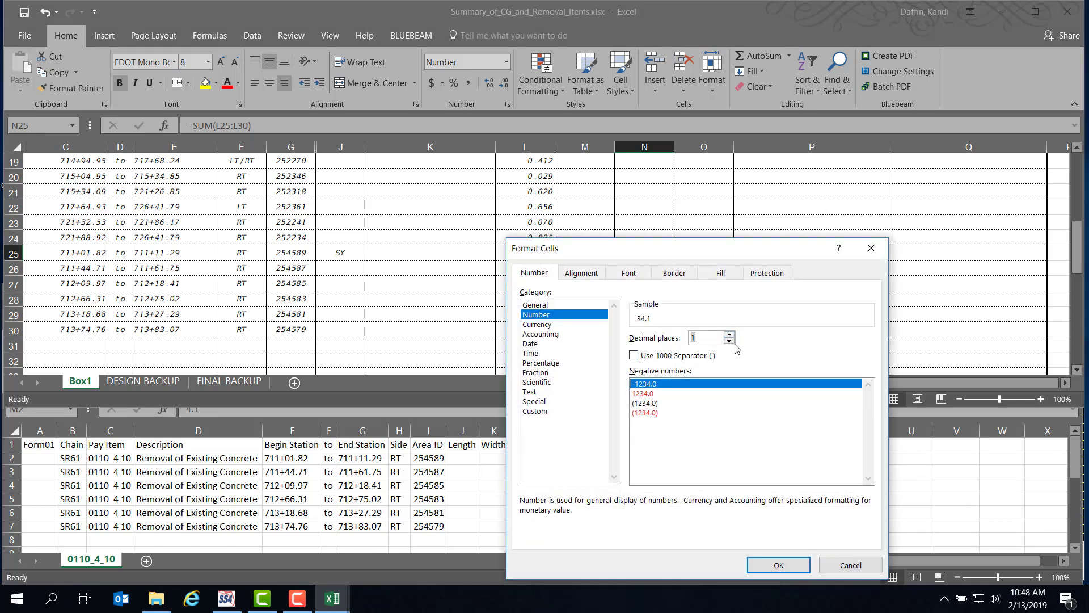
left_click(773, 565)
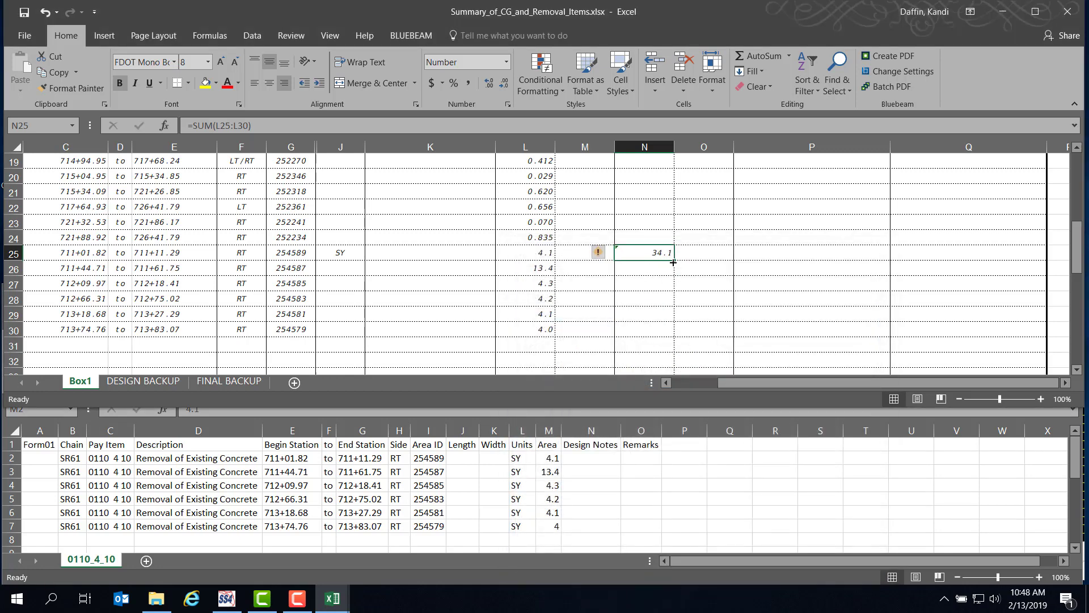
Close 0110_4_10.csv without saving its changes and enlarge the Summary_of_CG_and_Removal_Items.xlsx window to review the summary table
key("alt+Tab")
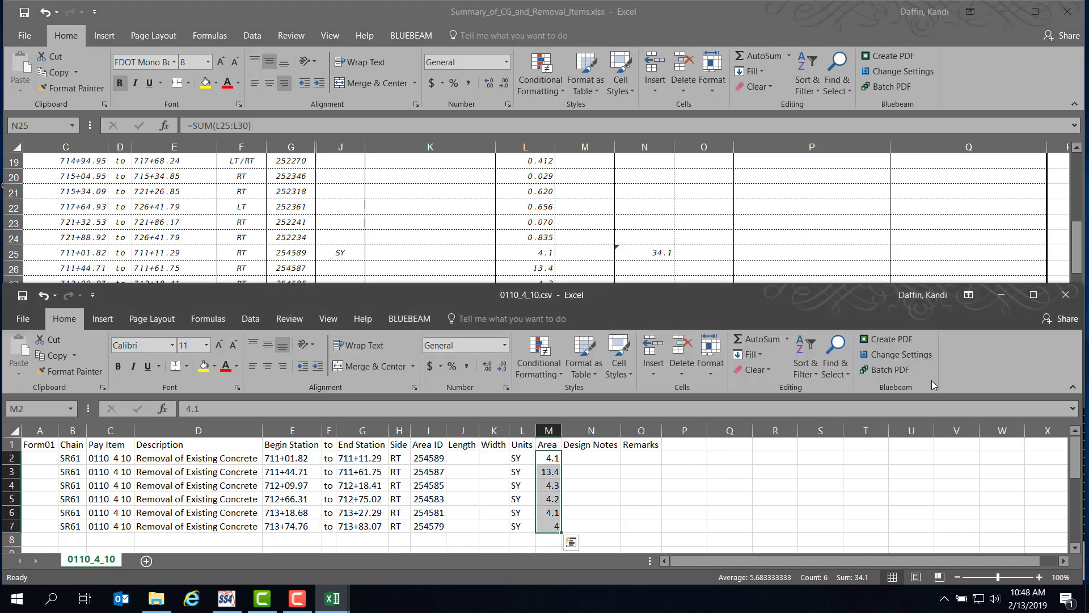
left_click(1065, 295)
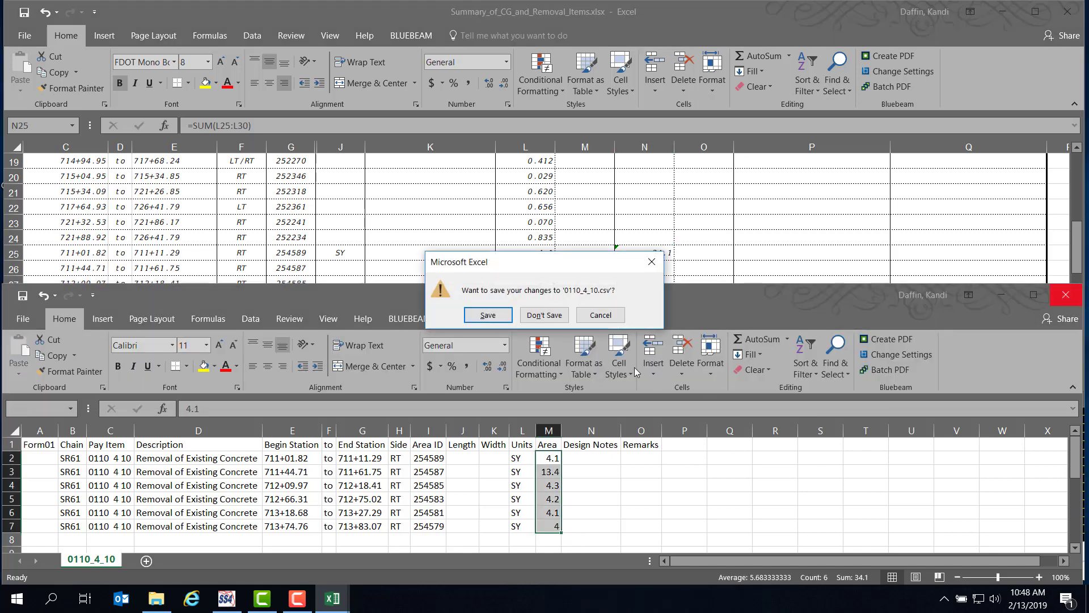
left_click(545, 318)
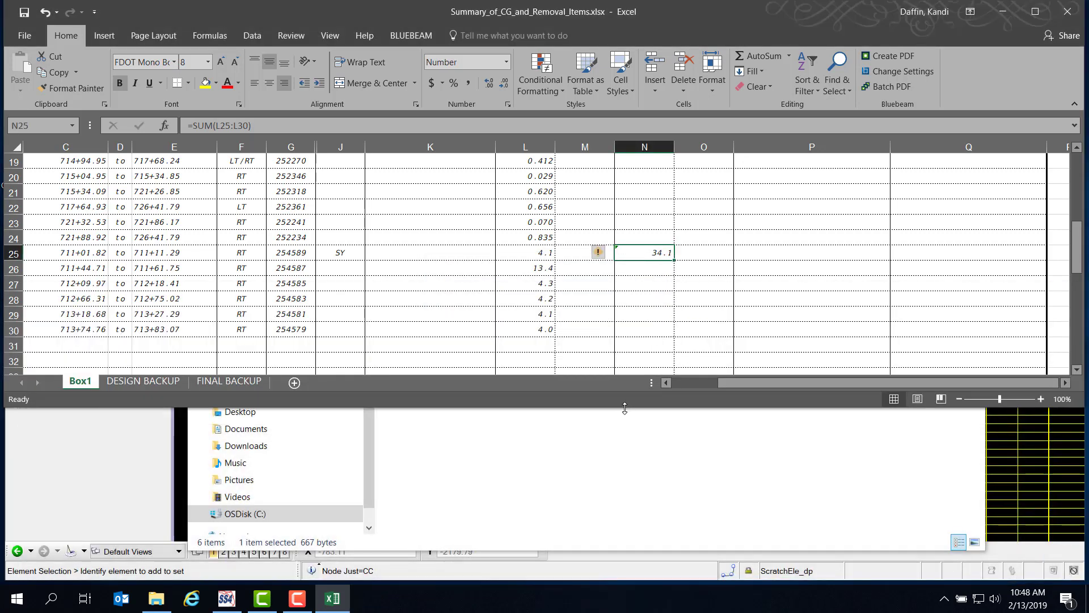
left_click_drag(624, 409, 627, 549)
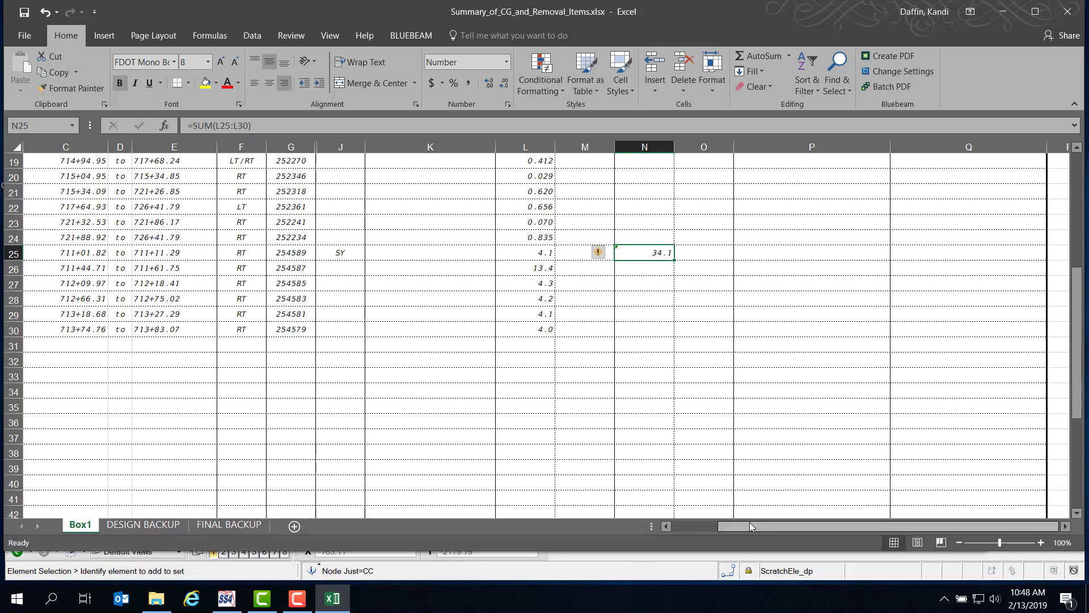
left_click_drag(750, 526, 675, 527)
scroll(707, 393, "up", 4)
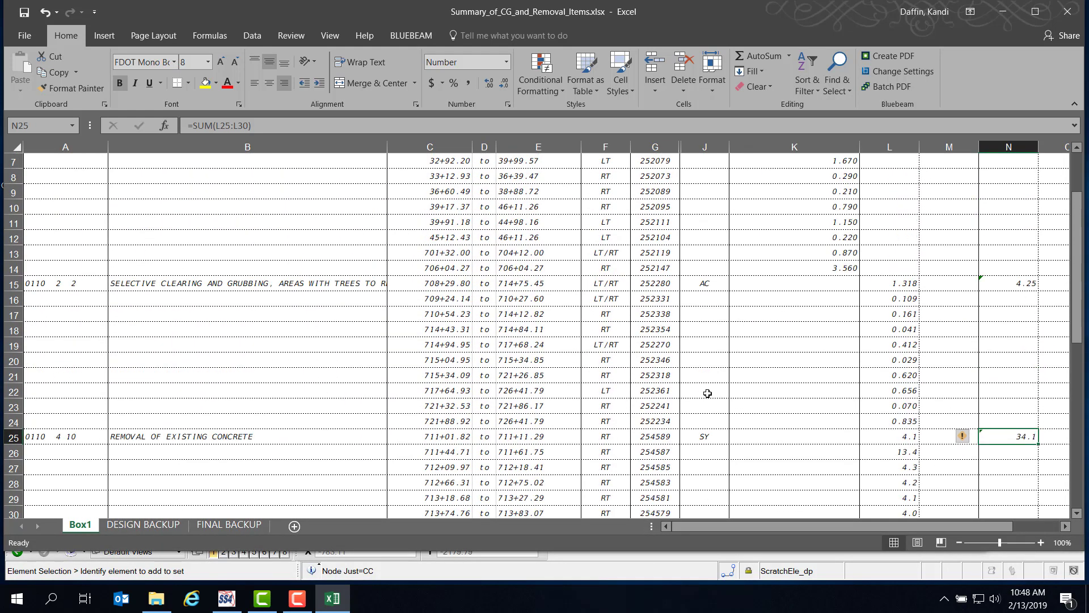
scroll(707, 393, "up", 2)
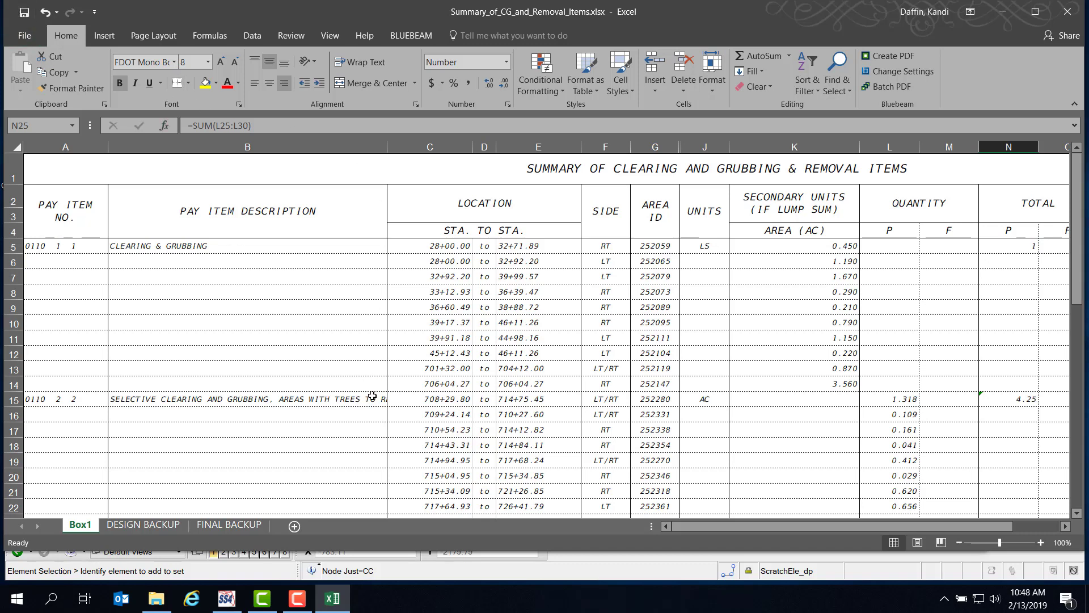
Switch to MicroStation and update the Removal Items link in the Linked Data Manager, keeping its window clear of the table
left_click(229, 606)
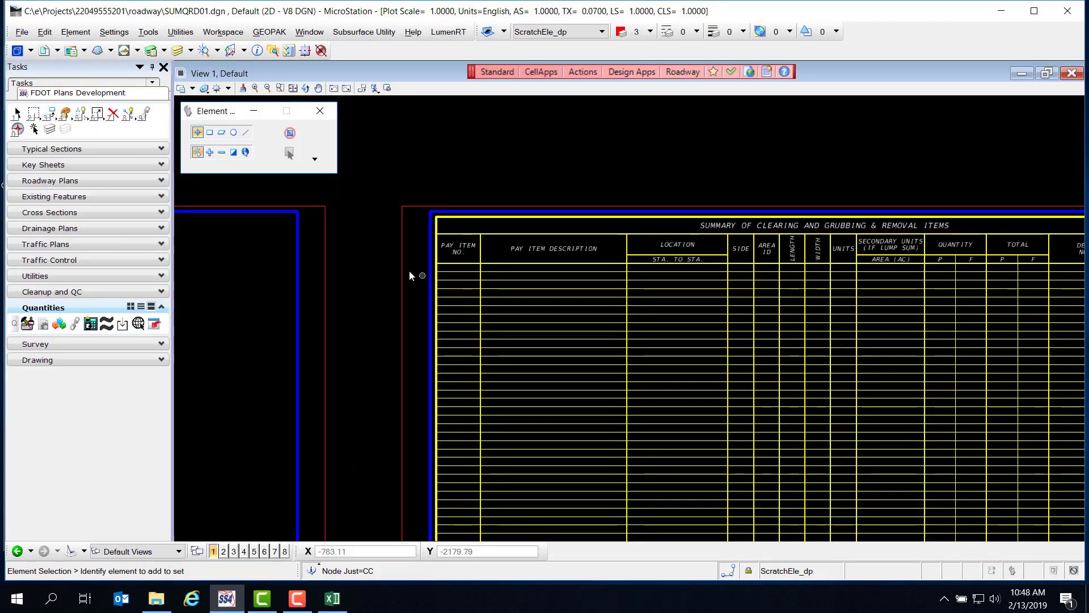
scroll(411, 276, "down", 2)
scroll(711, 420, "up", 3)
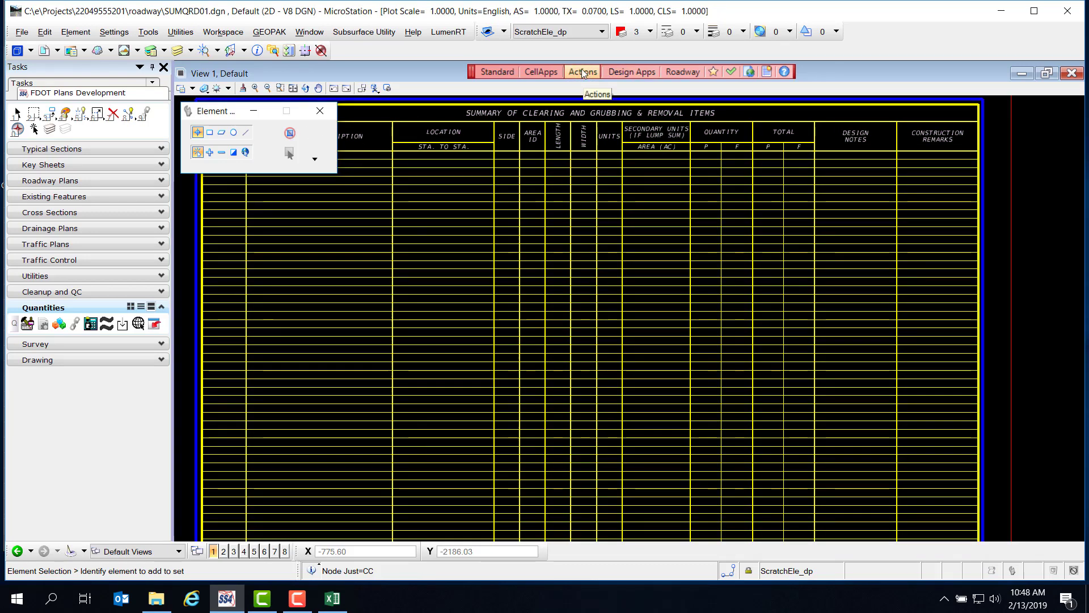
left_click(583, 72)
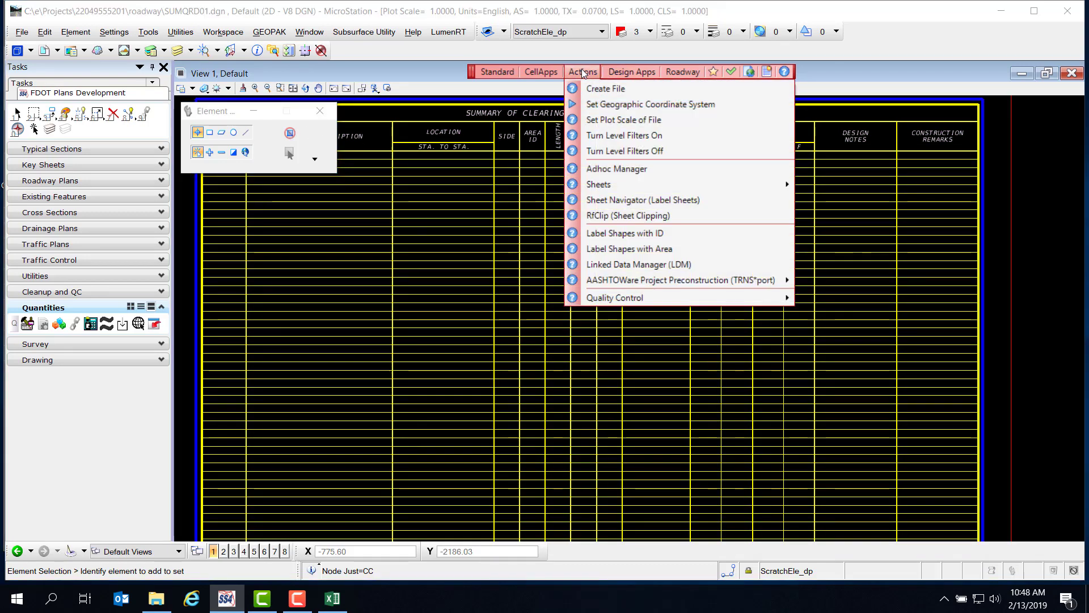
left_click(683, 265)
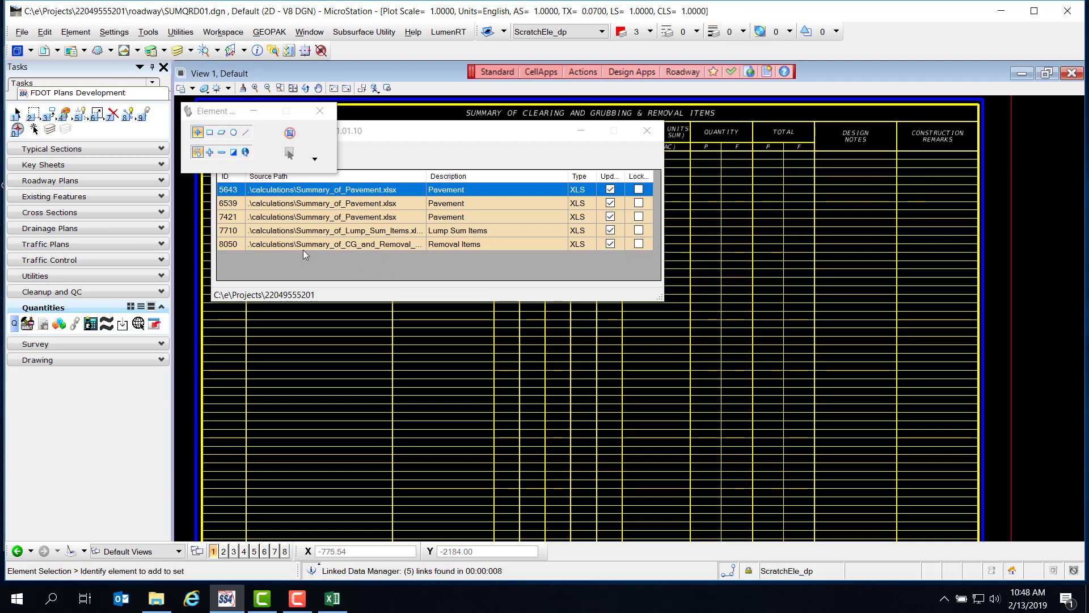
left_click(332, 245)
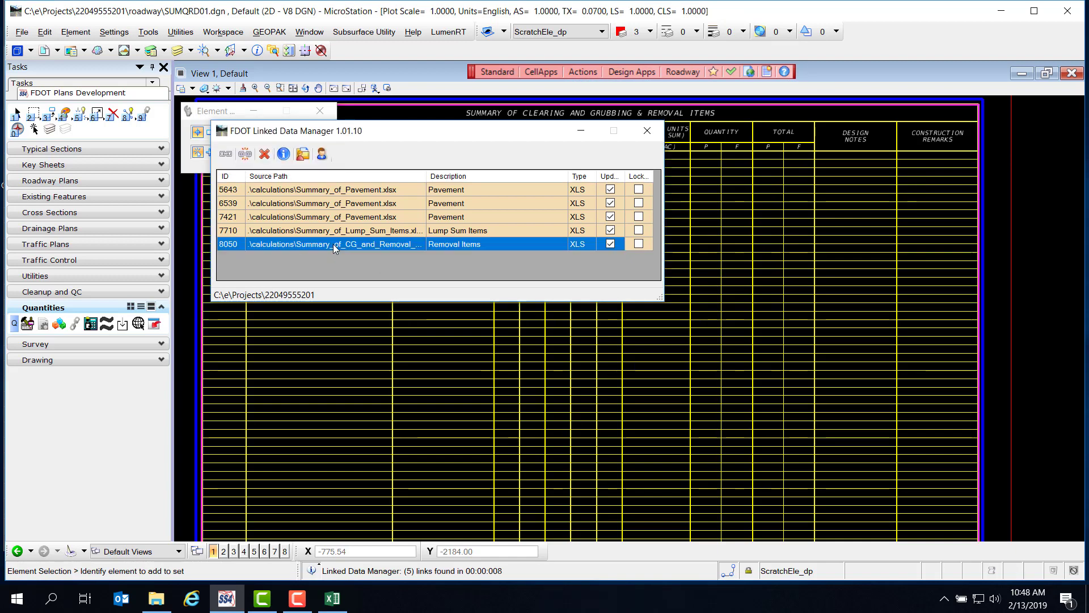
right_click(376, 244)
left_click(433, 269)
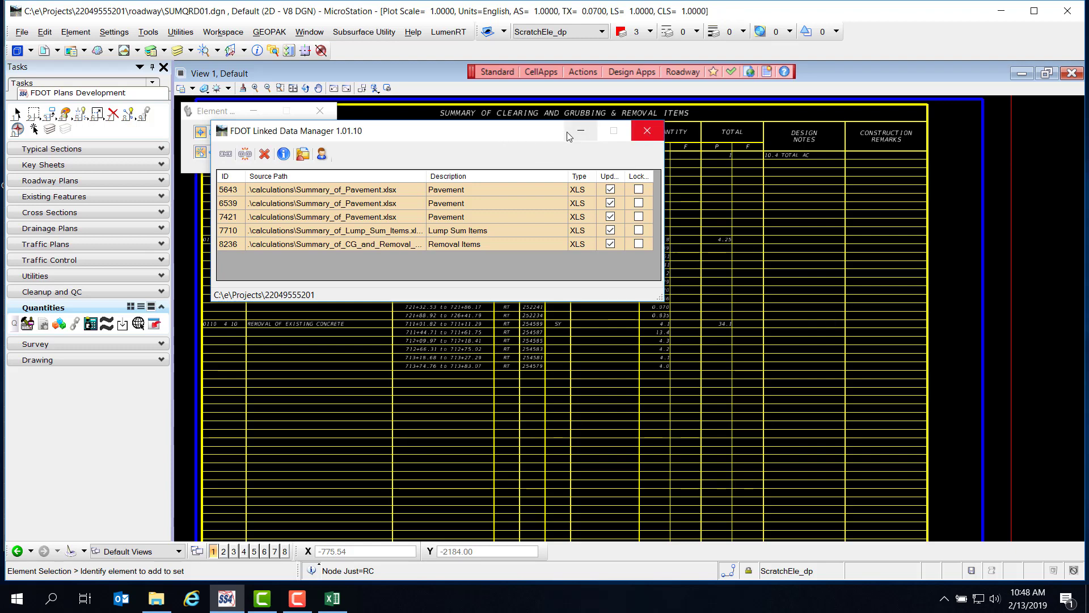
mouse_move(561, 140)
left_mouse_down()
mouse_move(781, 357)
mouse_move(582, 388)
left_mouse_up()
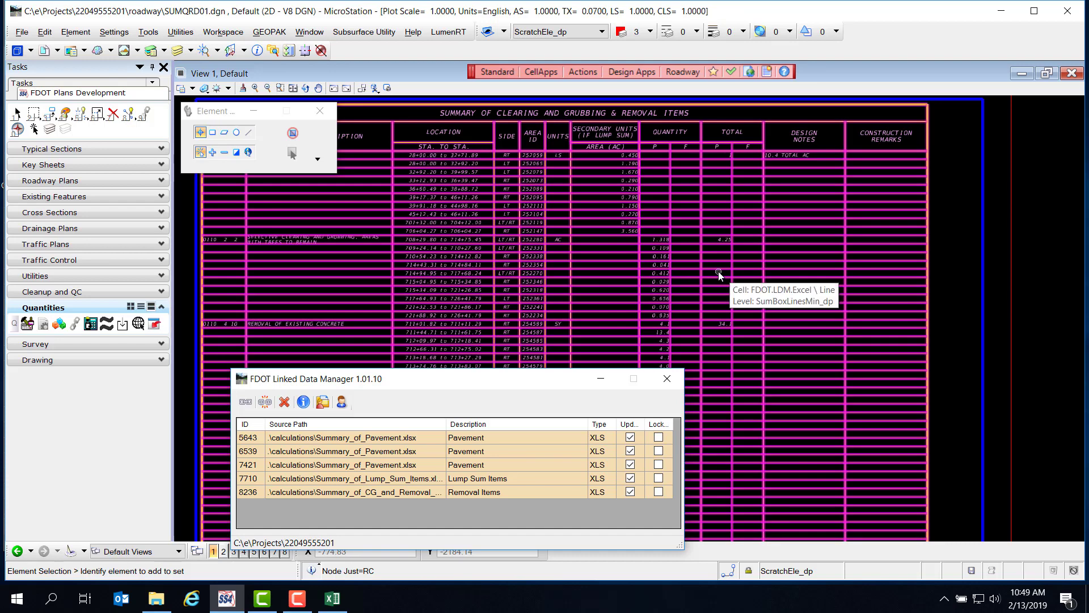
In Excel, widen column B to fit the full item descriptions, then update the Removal Items link in MicroStation
left_click(340, 598)
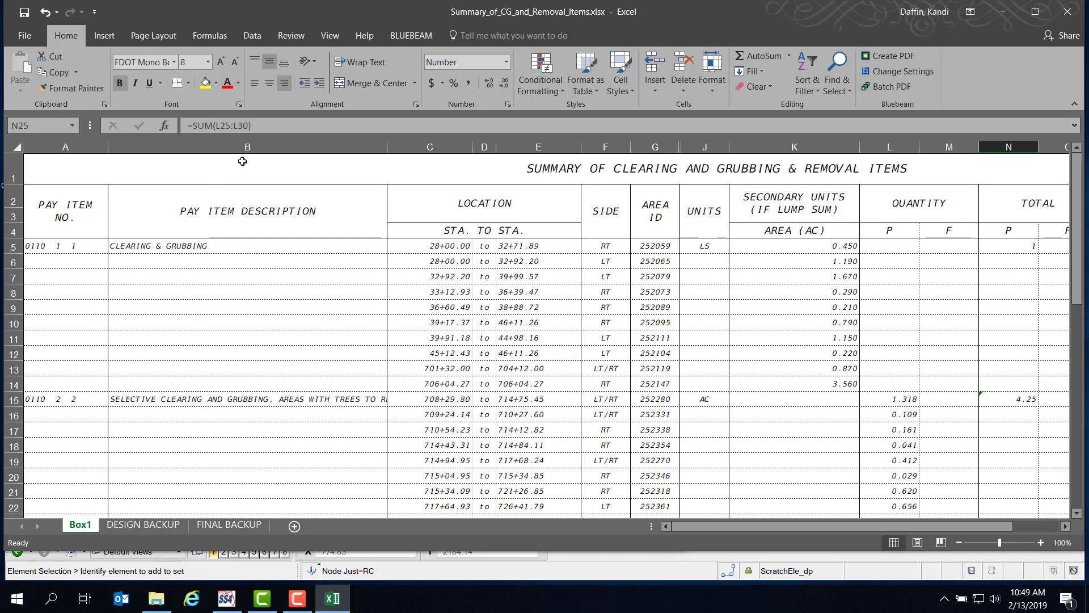
left_click_drag(385, 146, 502, 147)
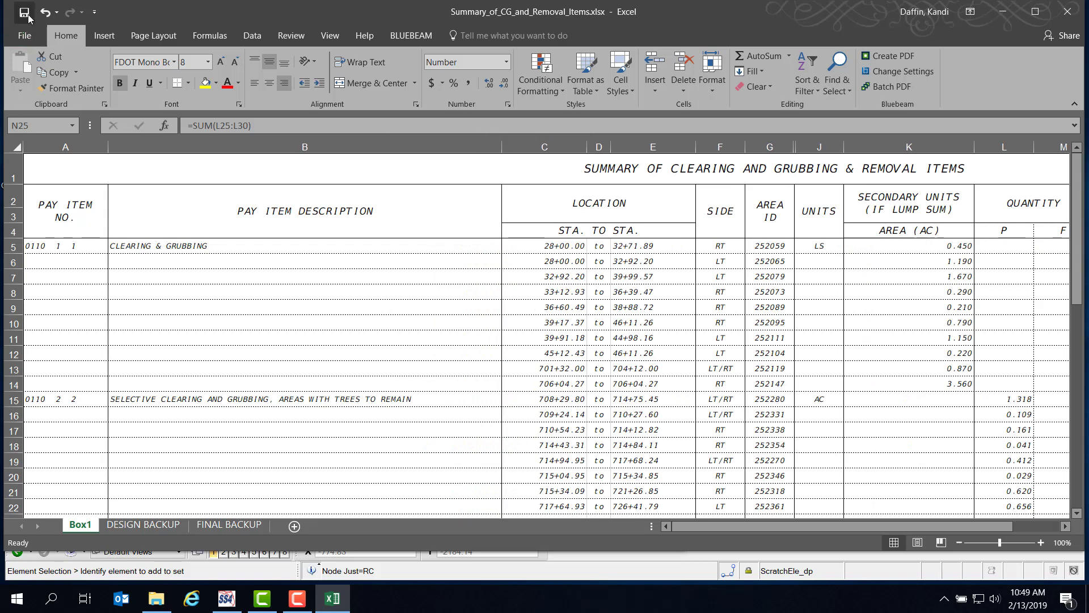
left_click(226, 598)
left_click(374, 495)
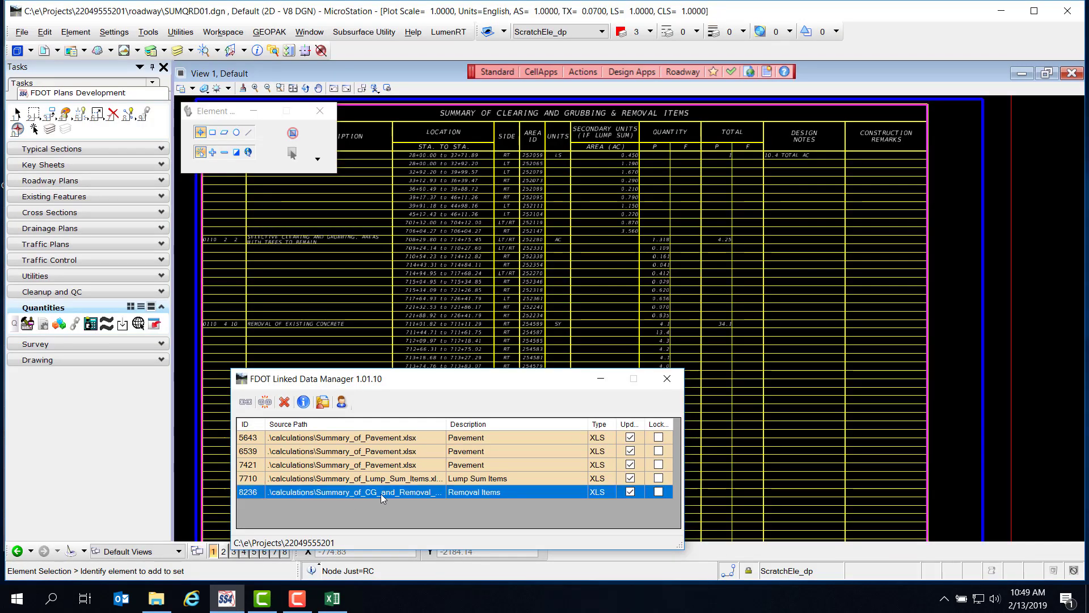
right_click(390, 498)
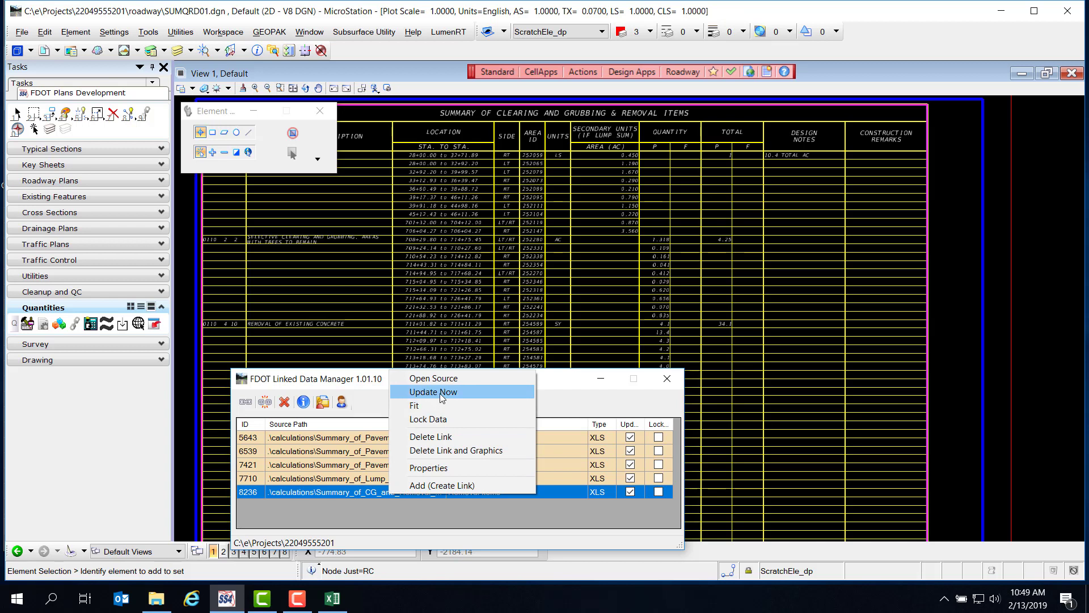
left_click(477, 393)
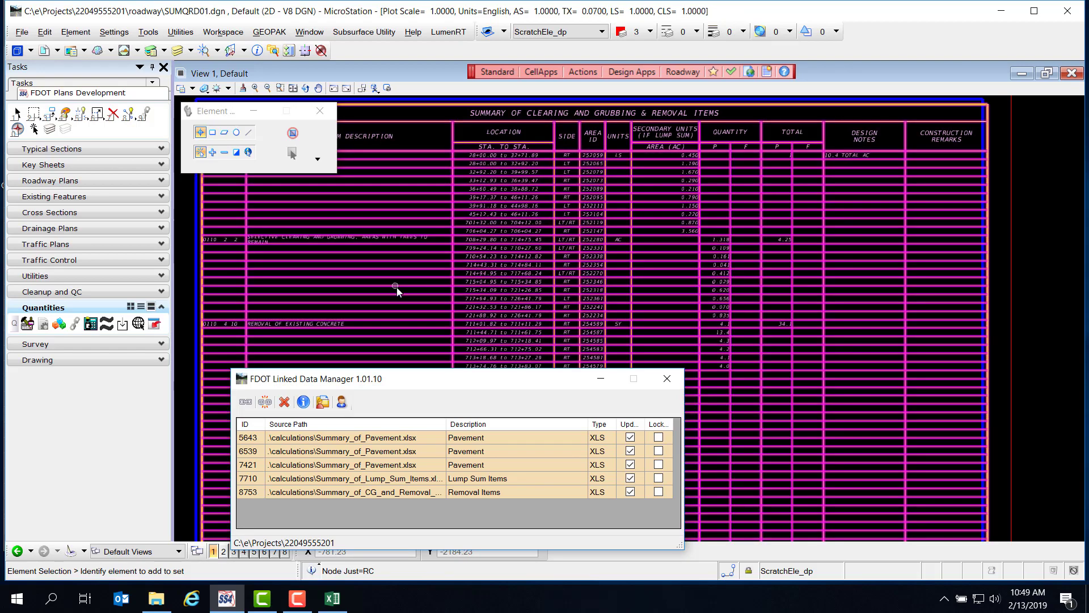
In the Excel summary, move the text AREAS WITH TREES TO REMAIN from cell B15 to B16 and indent it with leading spaces
left_click(333, 596)
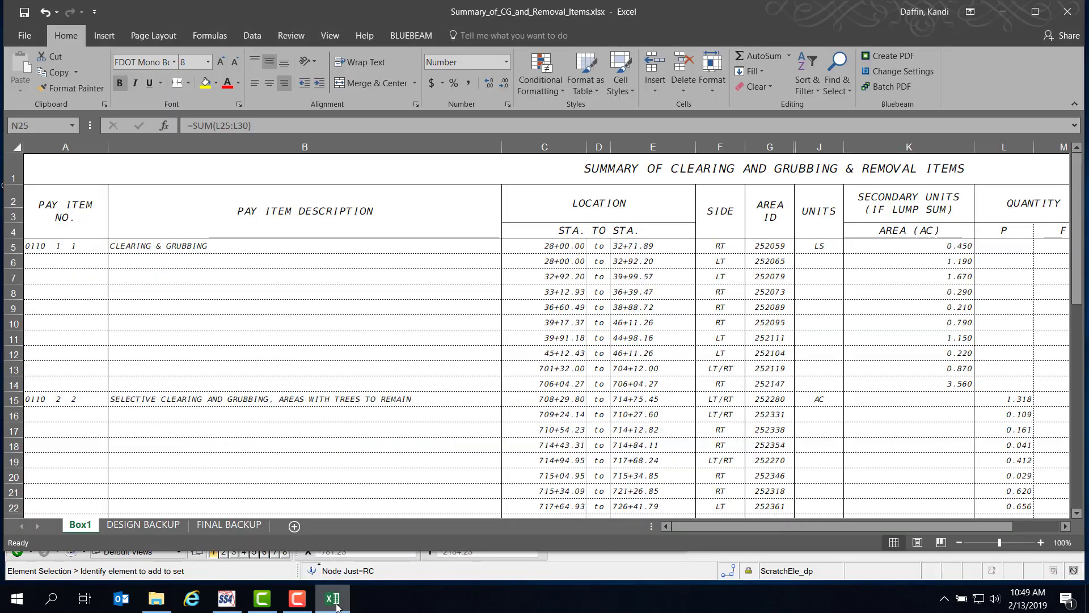
left_click(357, 402)
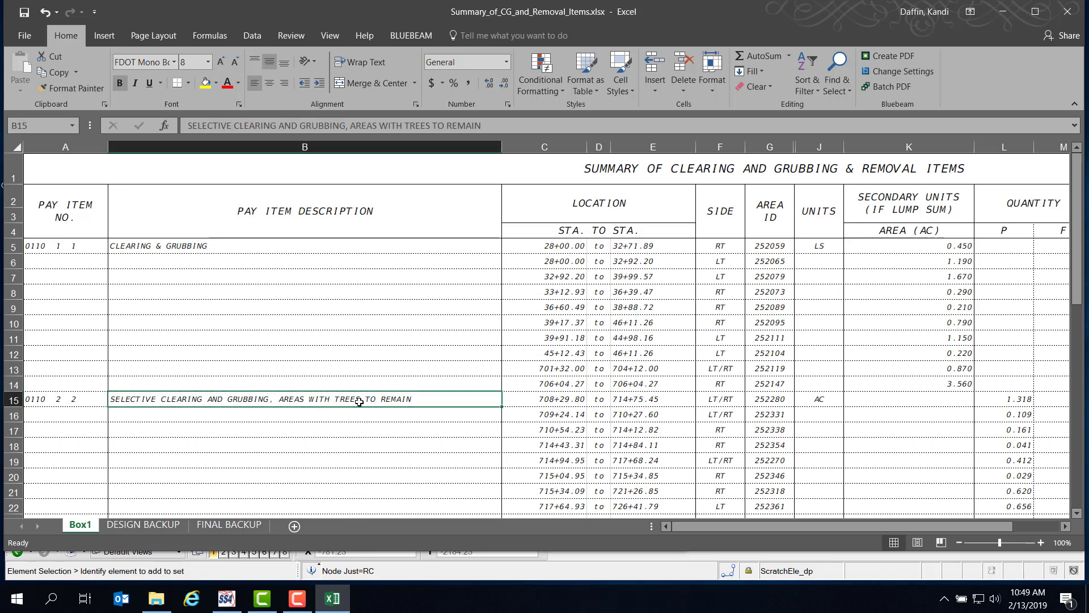
double_click(405, 397)
mouse_move(412, 399)
left_mouse_down()
mouse_move(280, 400)
mouse_move(411, 400)
left_mouse_up()
key("ctrl+c")
left_click(275, 401)
right_click(296, 402)
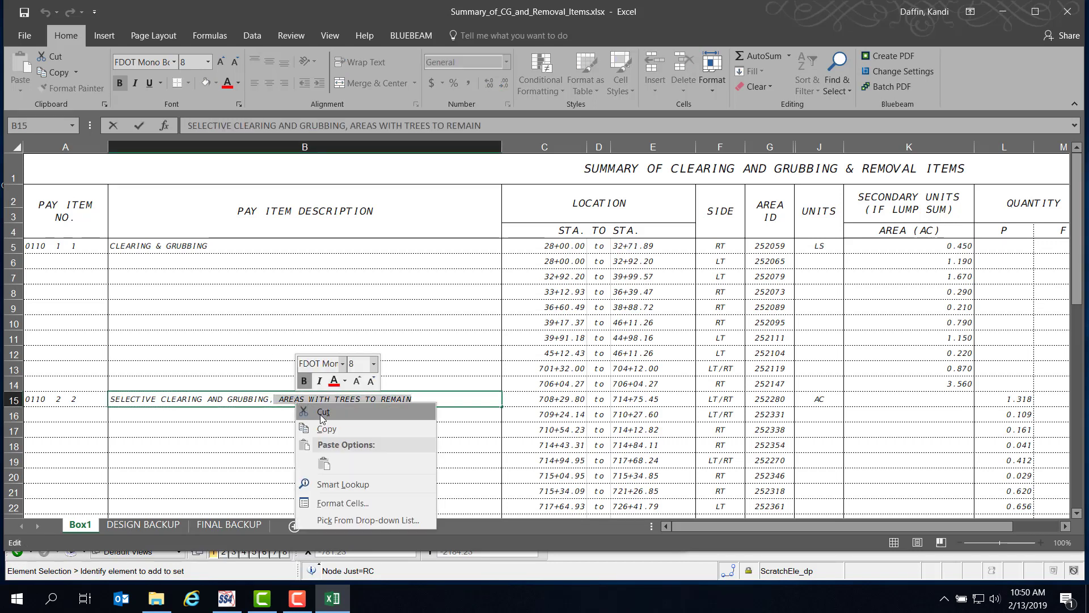
left_click(320, 414)
left_click(162, 415)
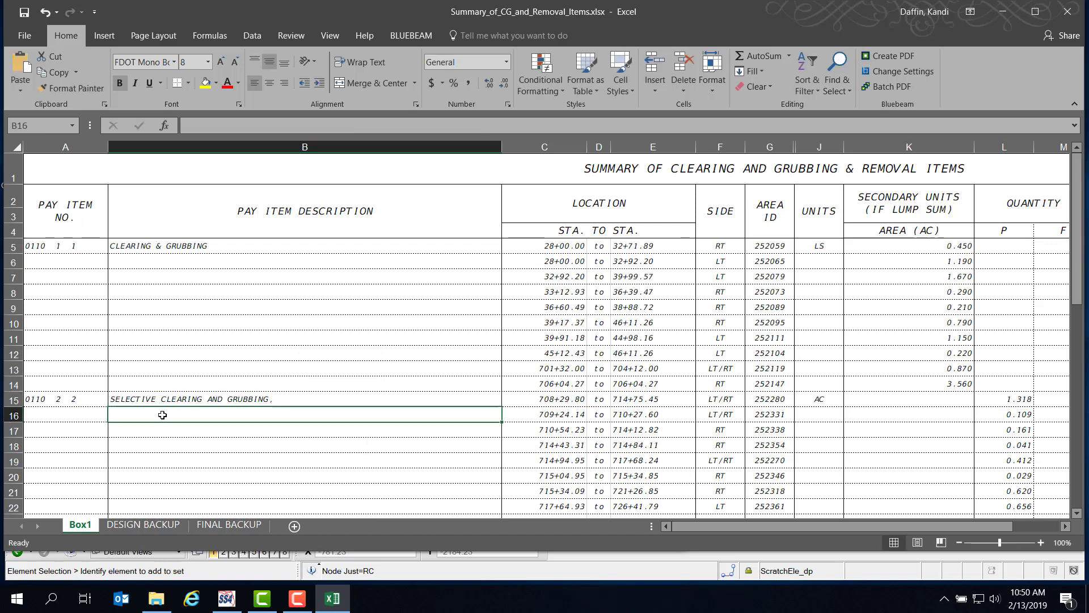
right_click(163, 414)
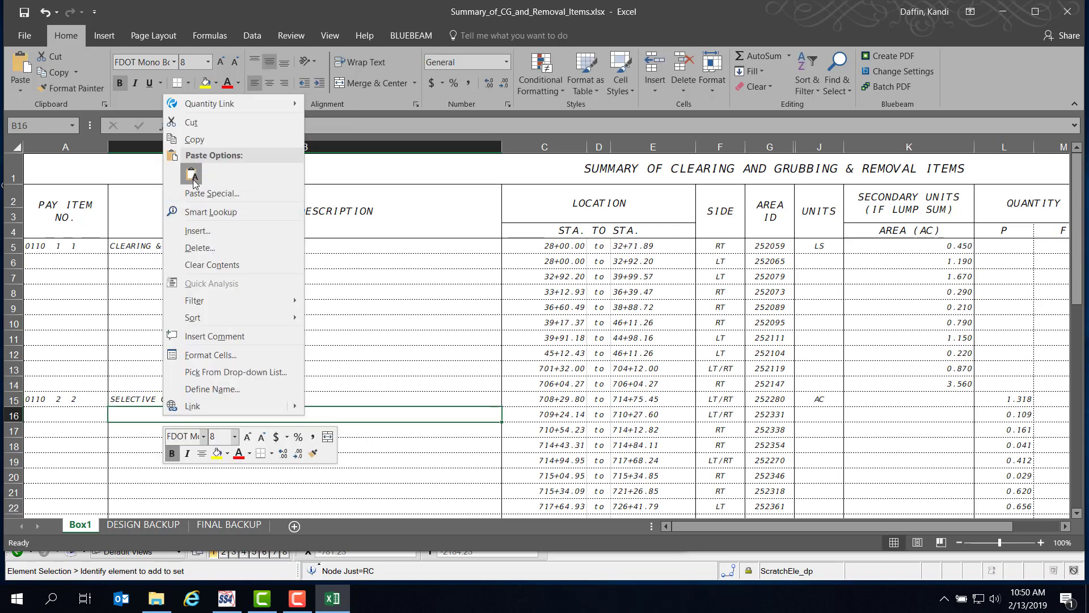
left_click(193, 182)
double_click(117, 413)
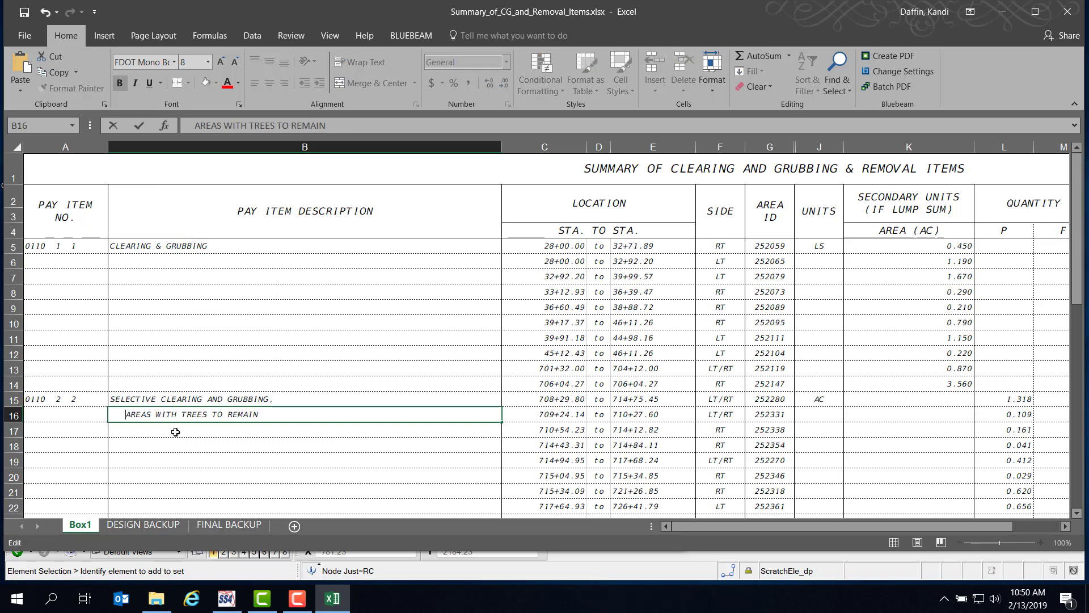
left_click(287, 399)
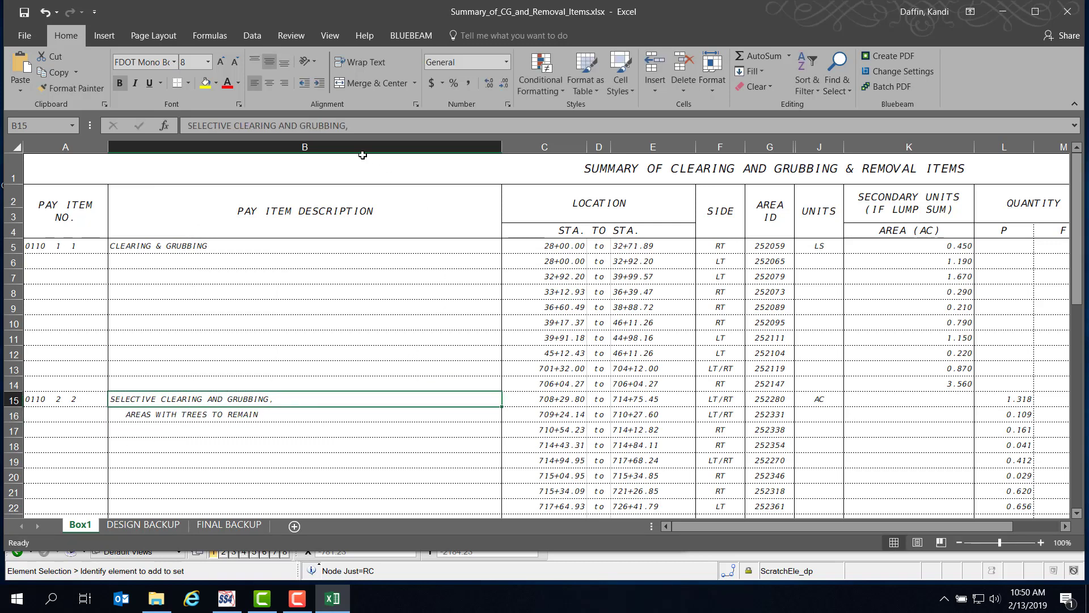
Narrow column B slightly in the summary workbook, then update the Removal Items link in MicroStation
left_click_drag(502, 146, 470, 146)
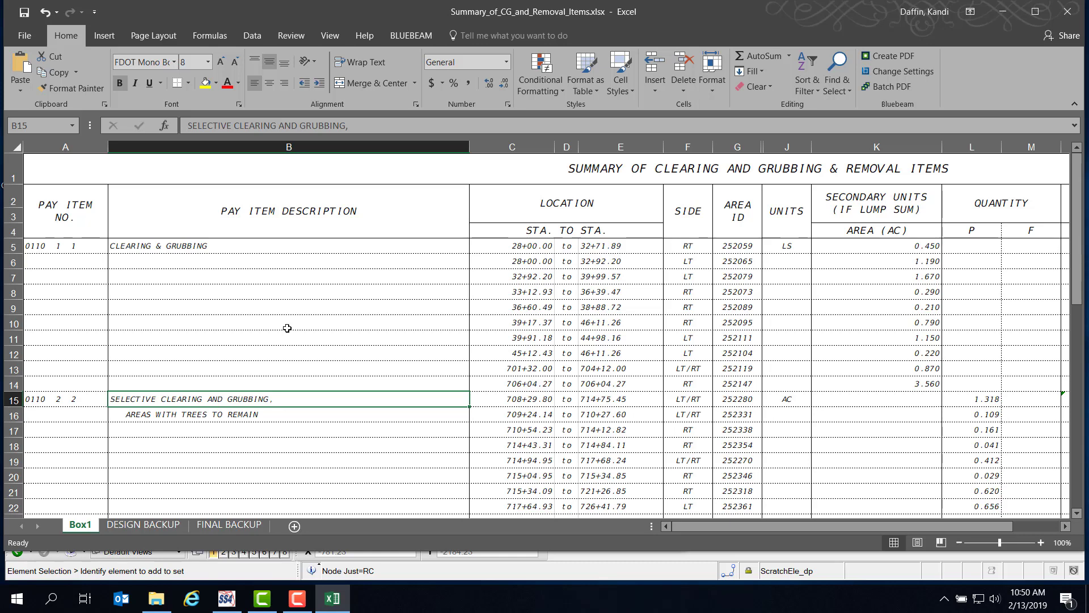
left_click(226, 600)
left_click(353, 495)
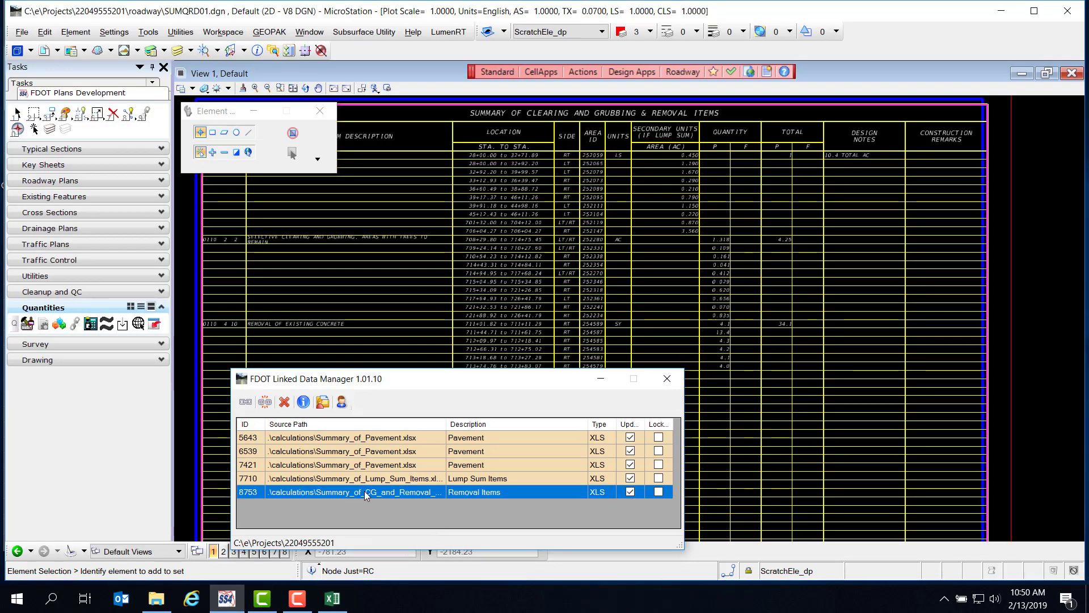
right_click(368, 495)
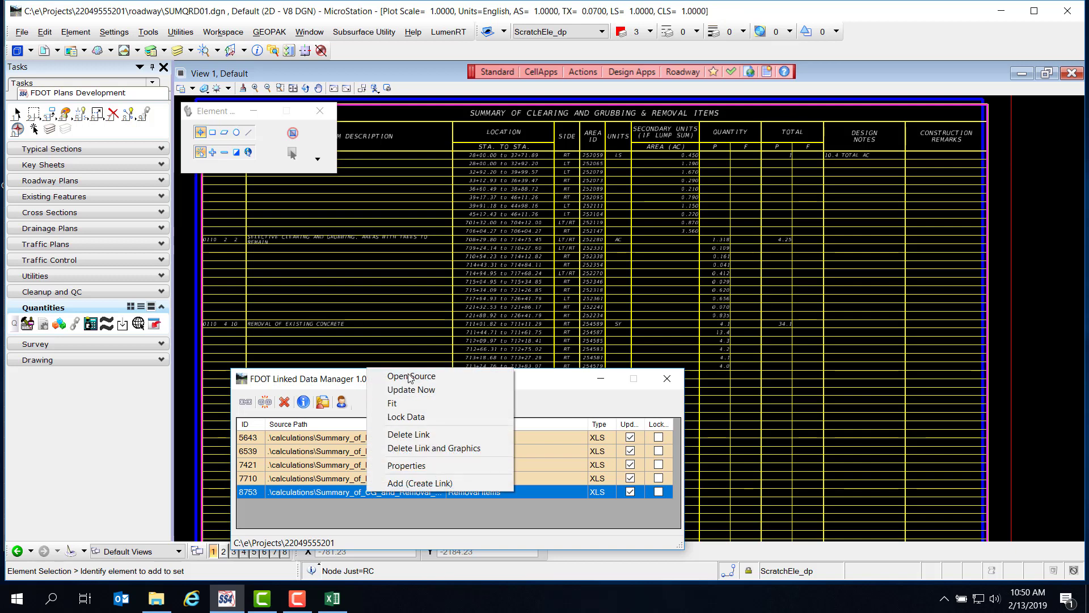
left_click(425, 390)
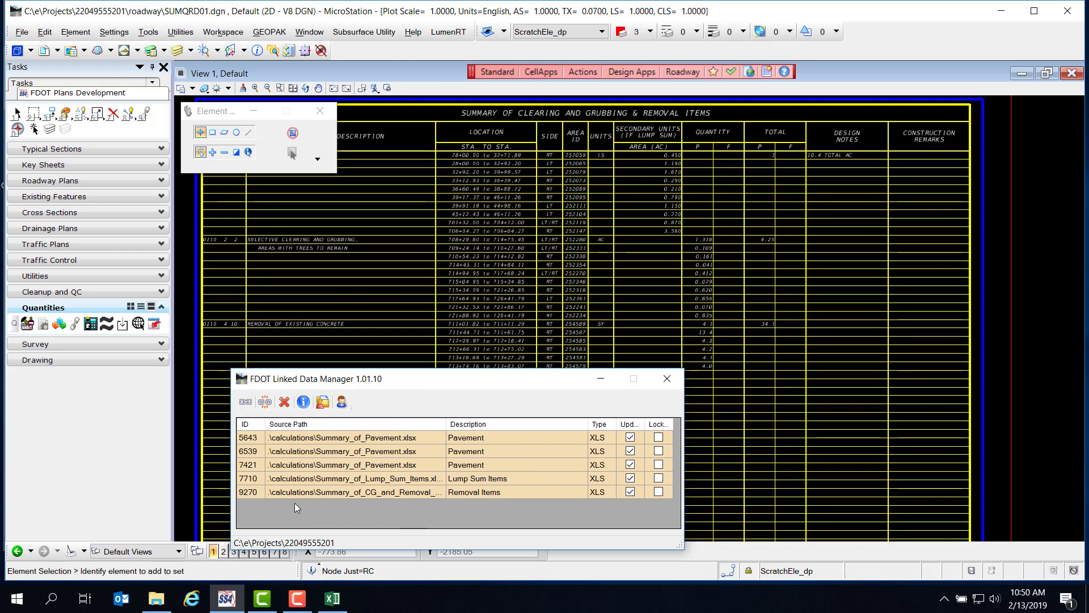
left_click_drag(365, 380, 485, 300)
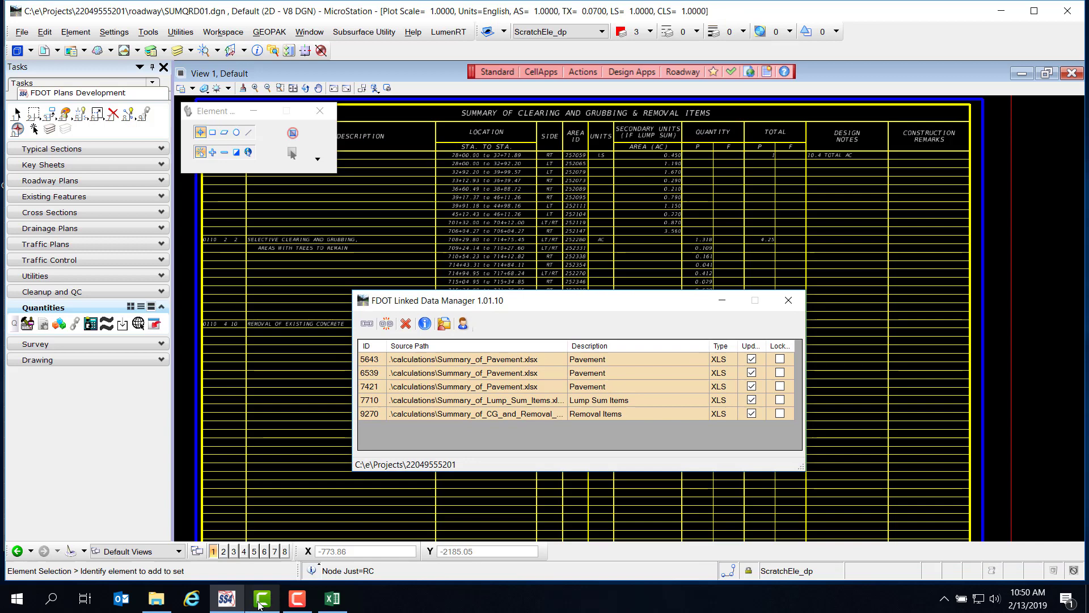
Hide the unused rows 32 to 54 on the Box1 sheet of the Excel summary workbook
left_click(333, 599)
scroll(396, 381, "down", 5)
scroll(399, 362, "down", 9)
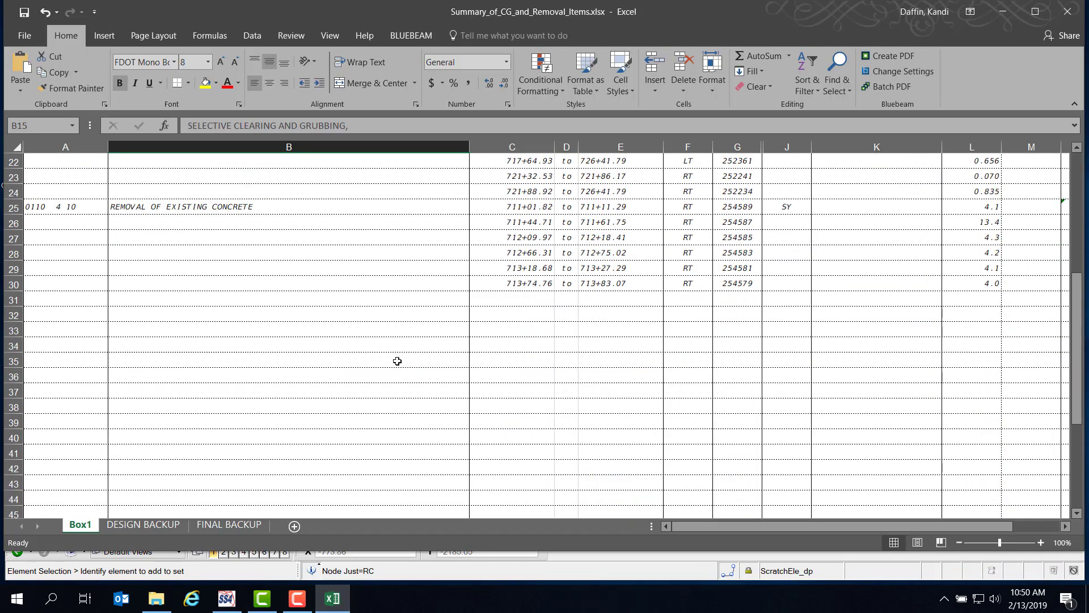
scroll(400, 367, "up", 1)
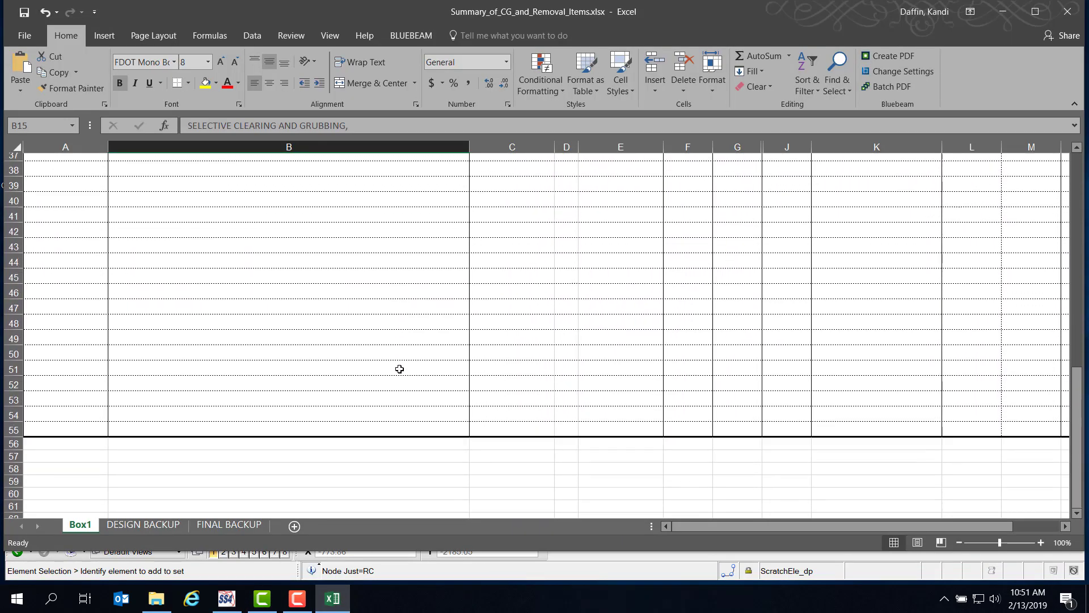
left_click_drag(14, 422, 30, 297)
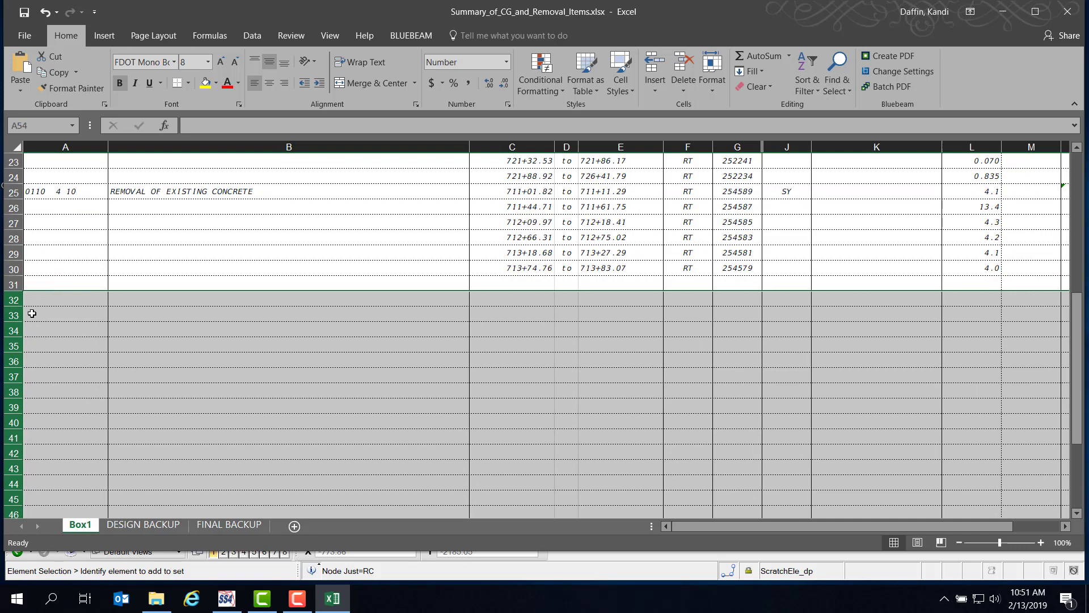
right_click(15, 302)
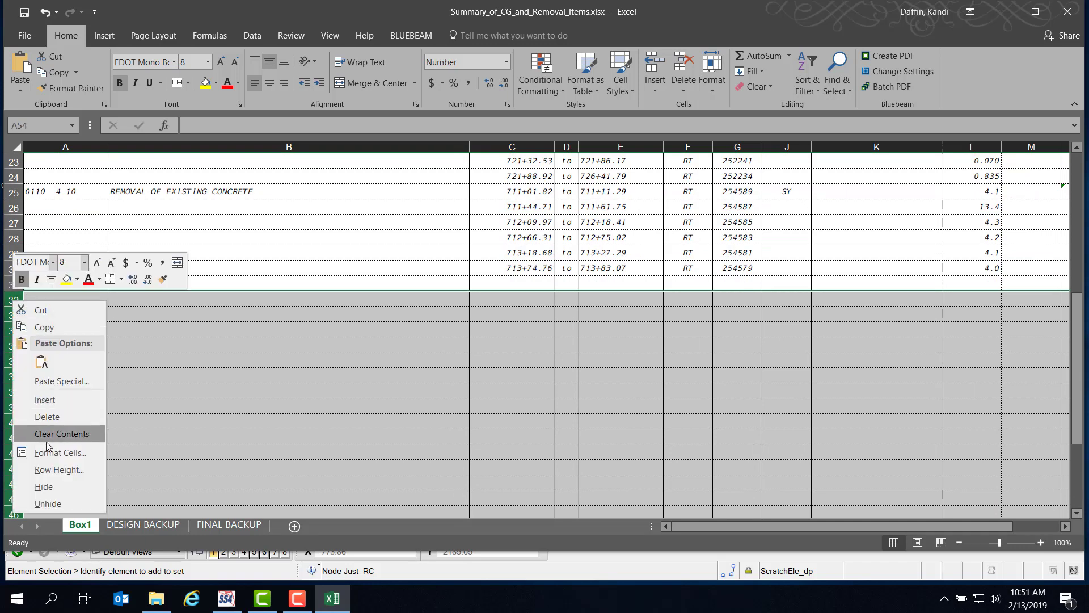
left_click(48, 485)
scroll(226, 364, "up", 4)
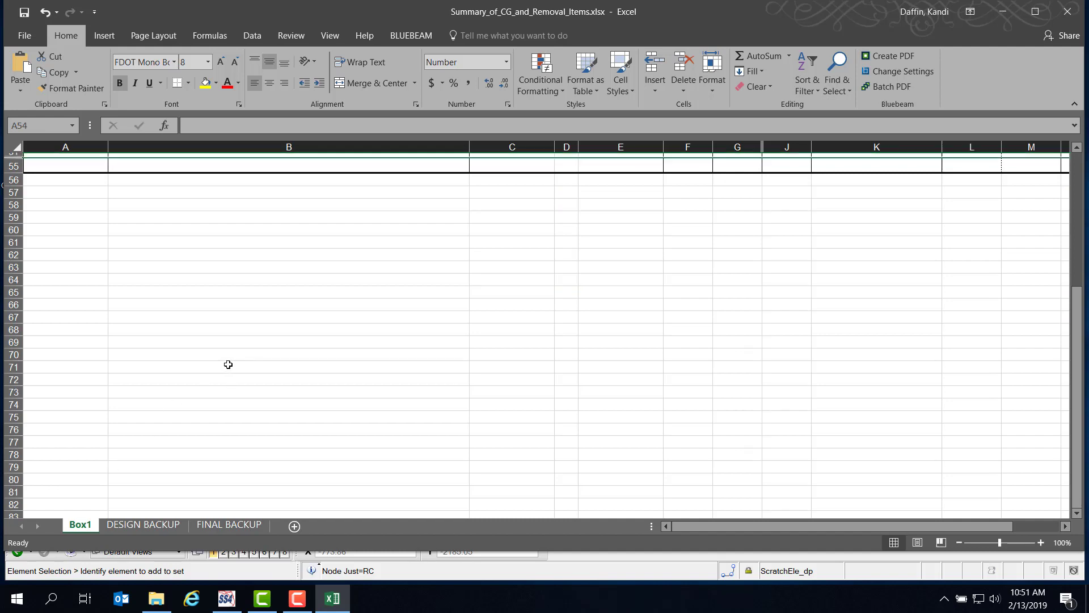
Switch to MicroStation, update the Removal Items link to the shortened summary table, and close the FDOT Linked Data Manager
scroll(244, 416, "up", 1)
left_click(337, 456)
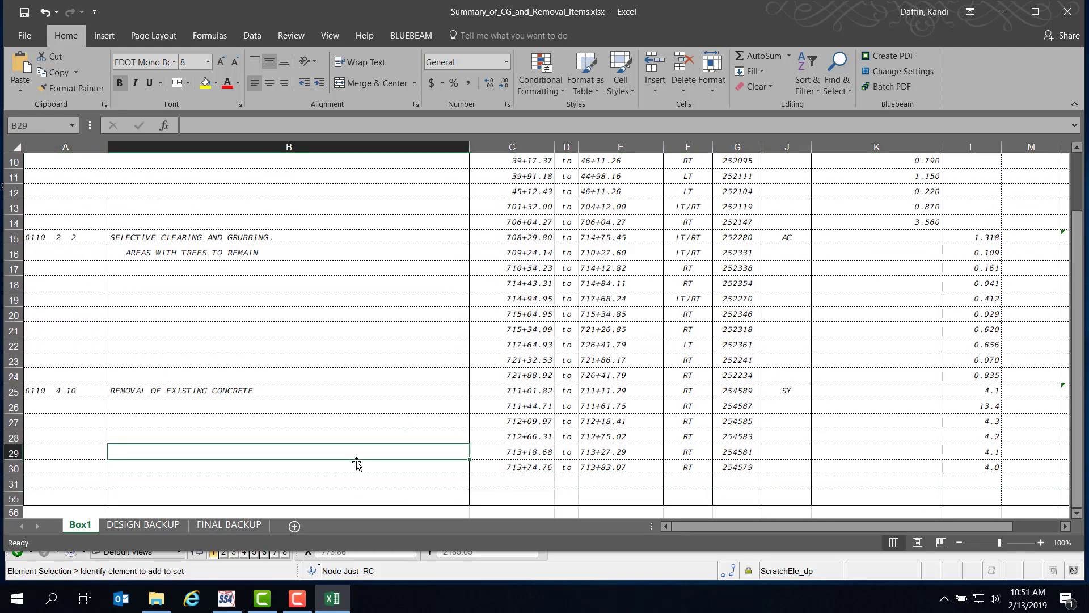
scroll(364, 445, "up", 3)
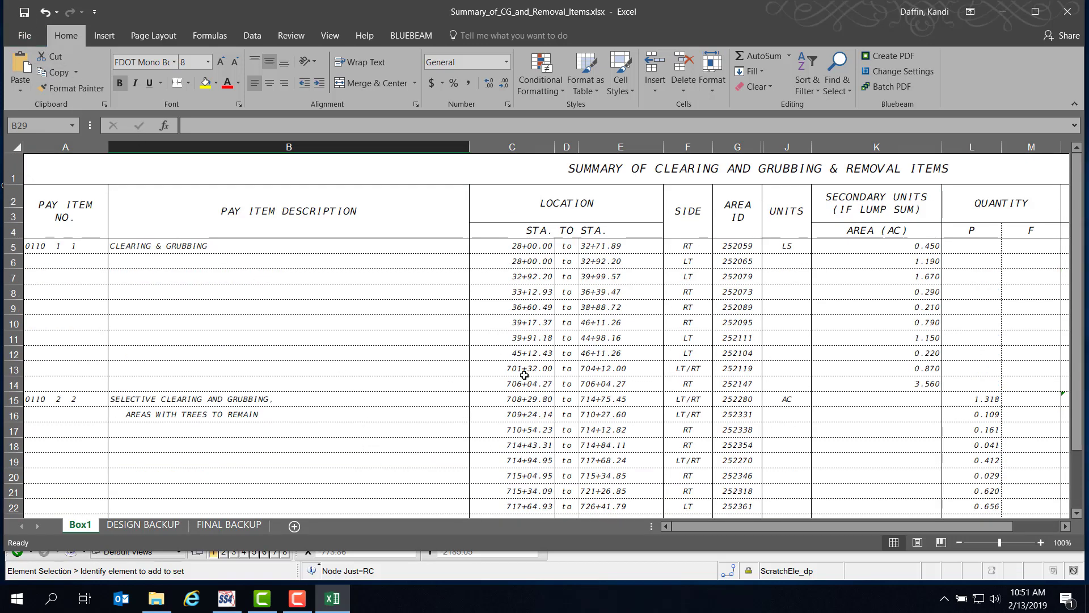
left_click(227, 597)
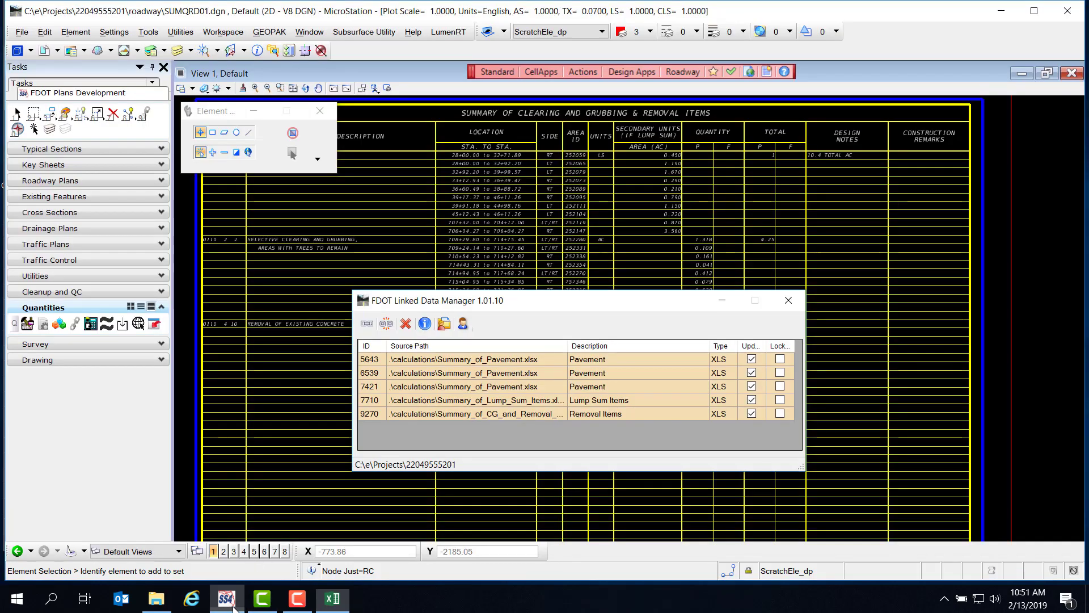
left_click(499, 417)
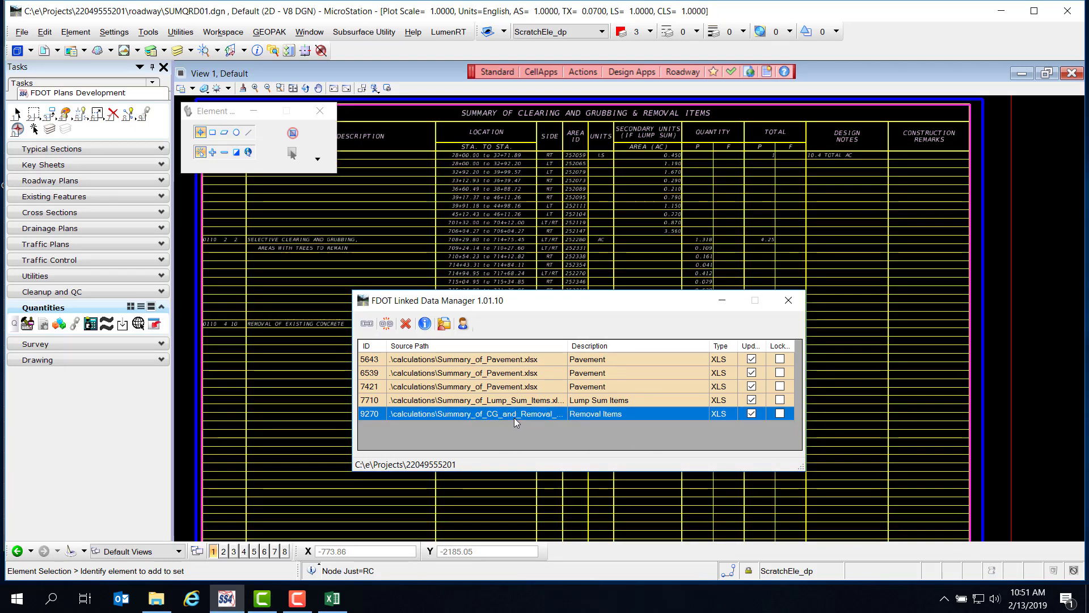
right_click(509, 414)
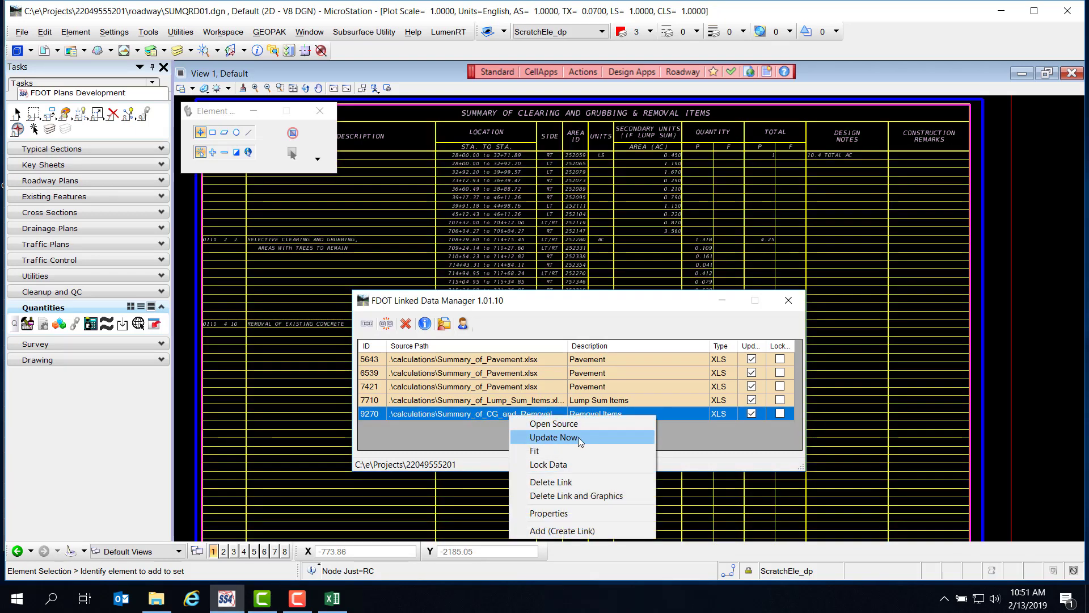
left_click(578, 436)
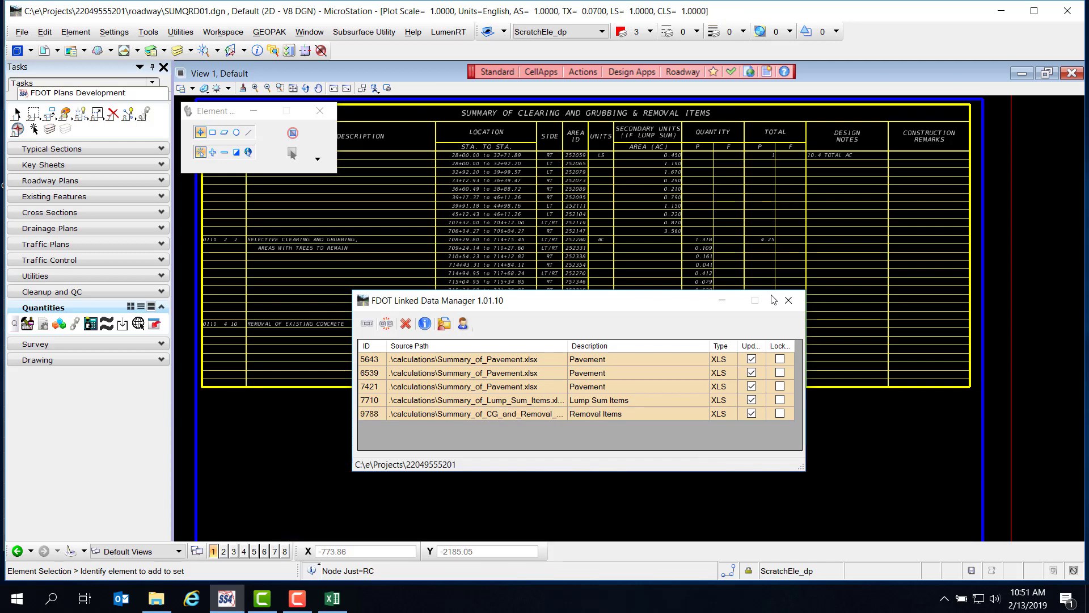
left_click(788, 300)
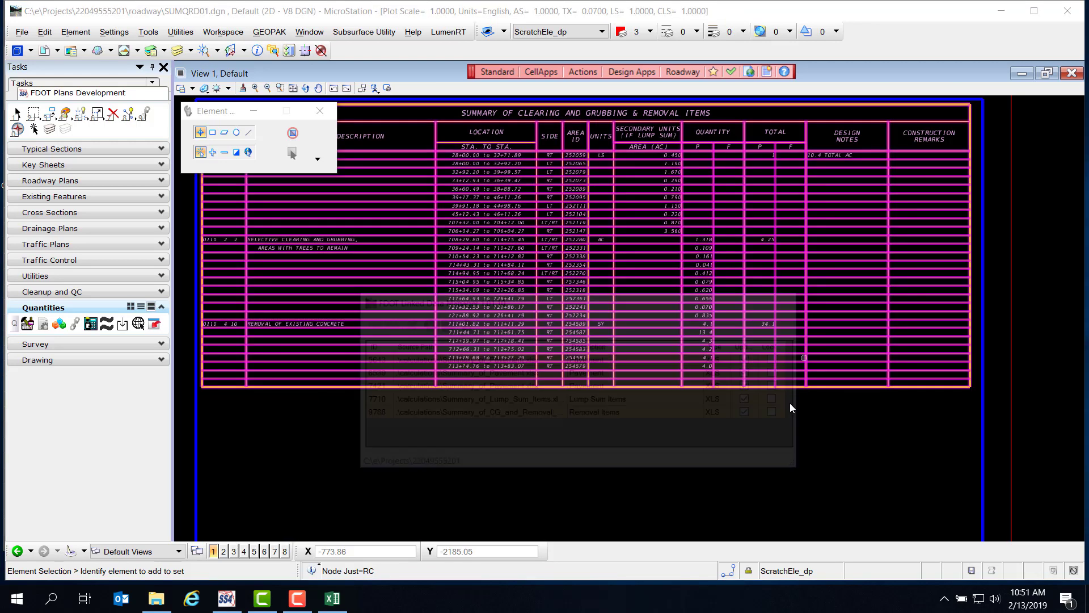